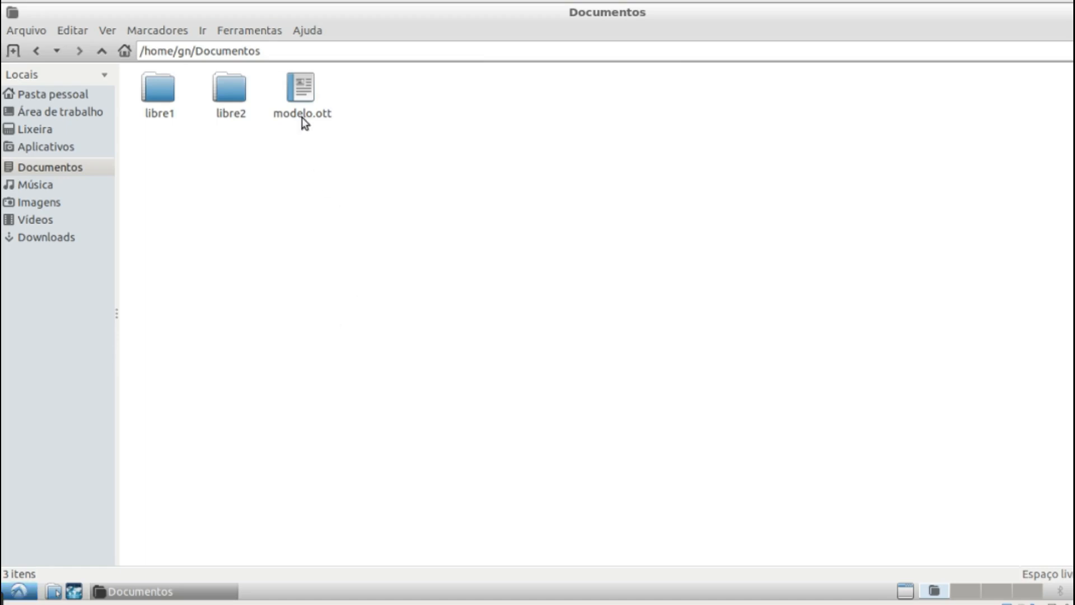
Step: Open a document from the modelo.ott template in the Documentos folder
double_click(296, 97)
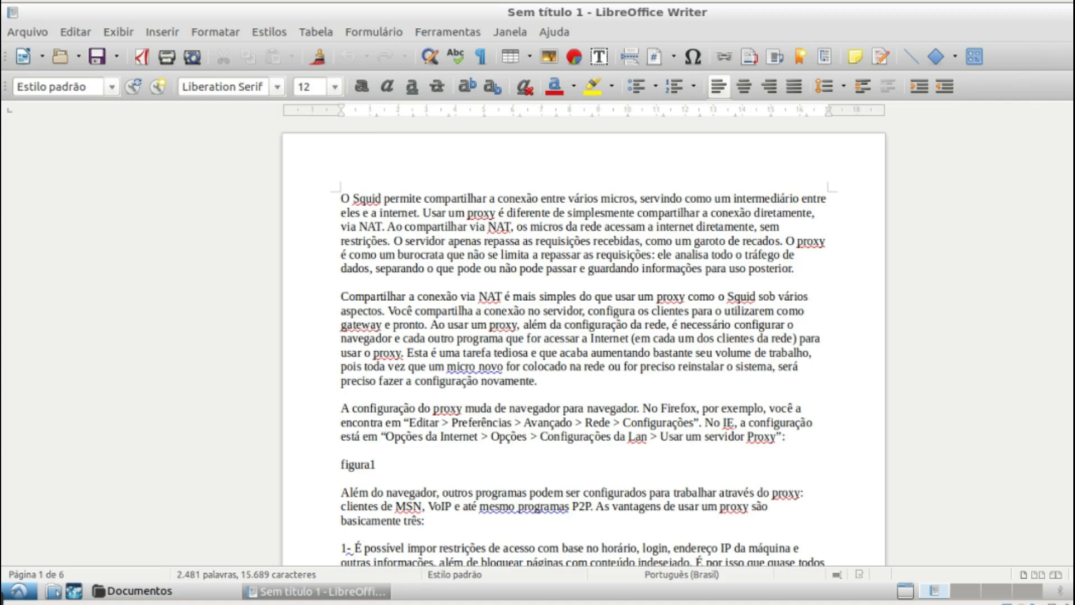
Step: Look through the Squid text from beginning to end, checking the figure placeholders such as figura4
scroll(583, 347, "down", 20)
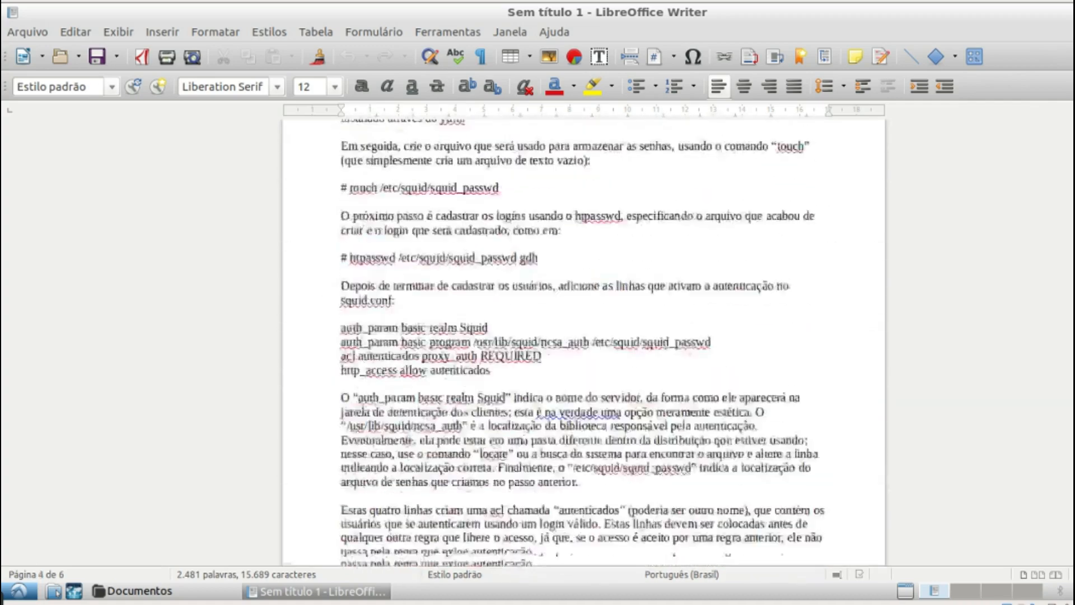
scroll(583, 347, "down", 10)
scroll(584, 347, "up", 20)
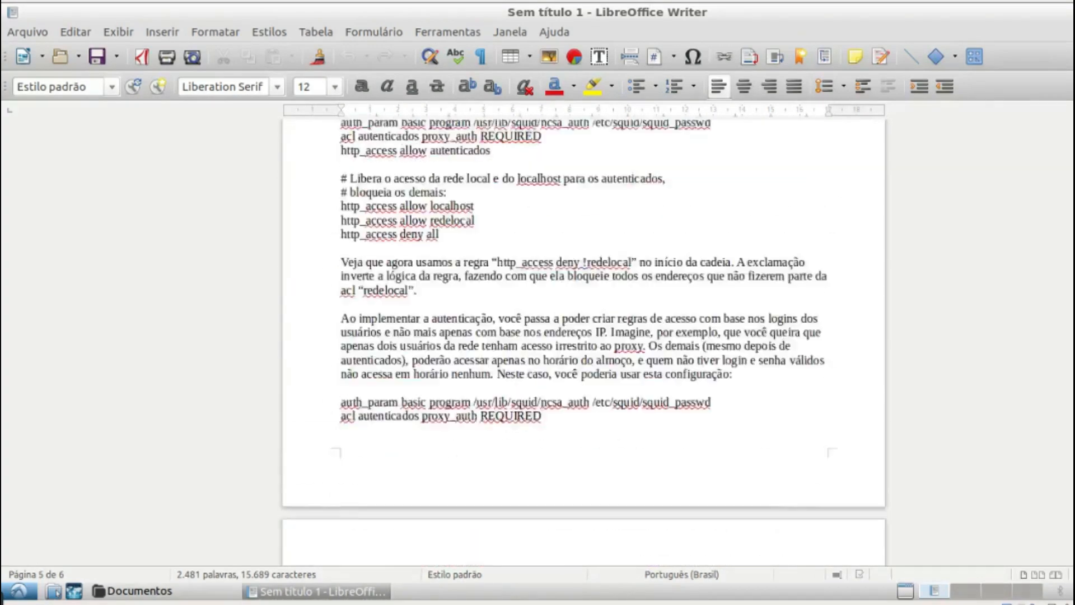
scroll(583, 347, "up", 15)
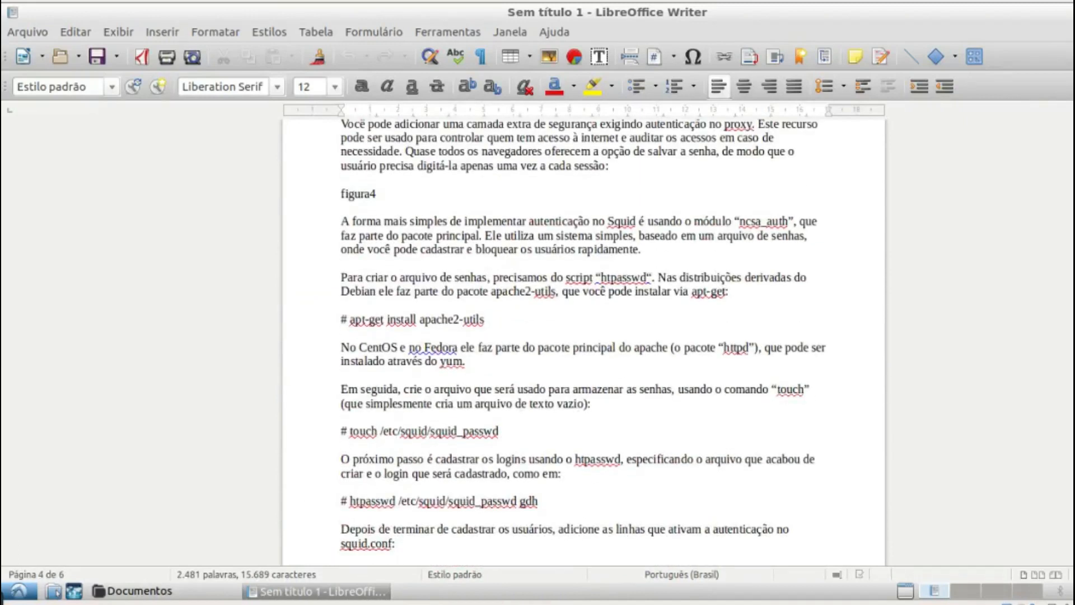
left_click(351, 201)
double_click(352, 196)
left_click(634, 187)
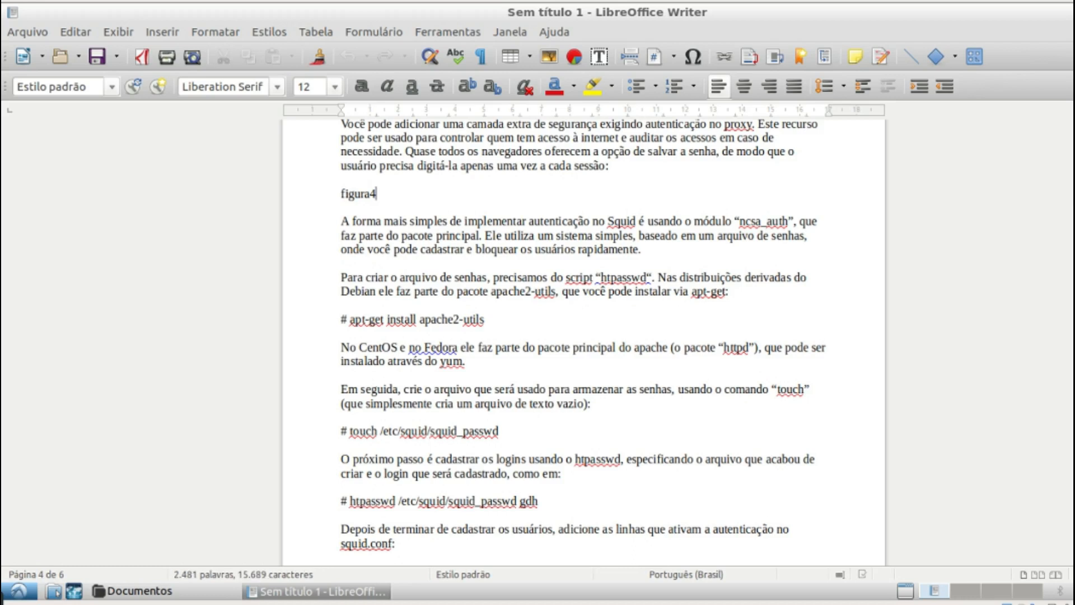
scroll(584, 336, "up", 10)
scroll(584, 335, "up", 20)
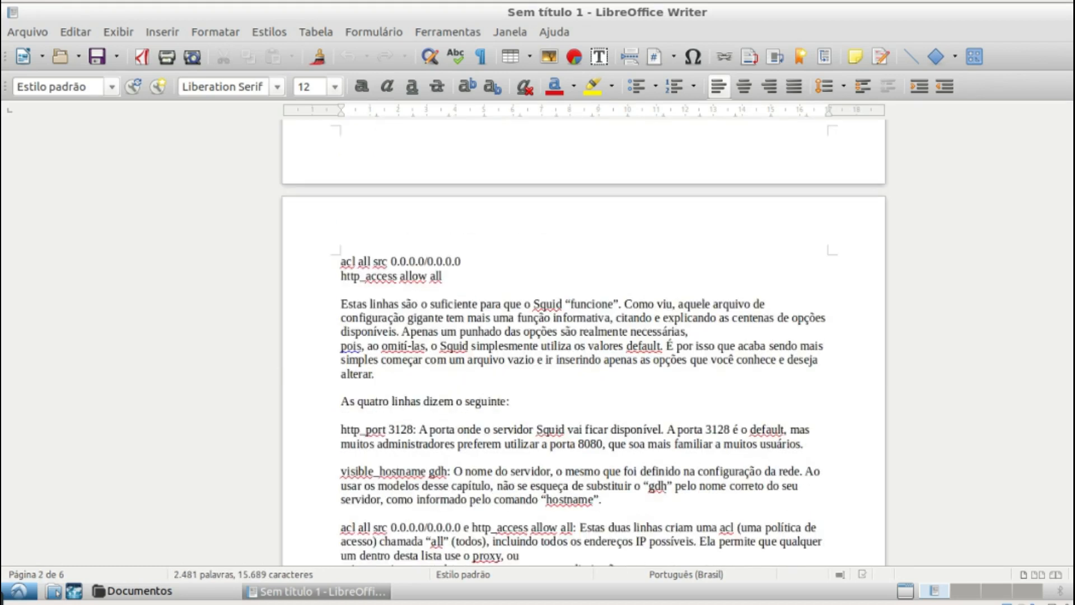
scroll(584, 336, "up", 20)
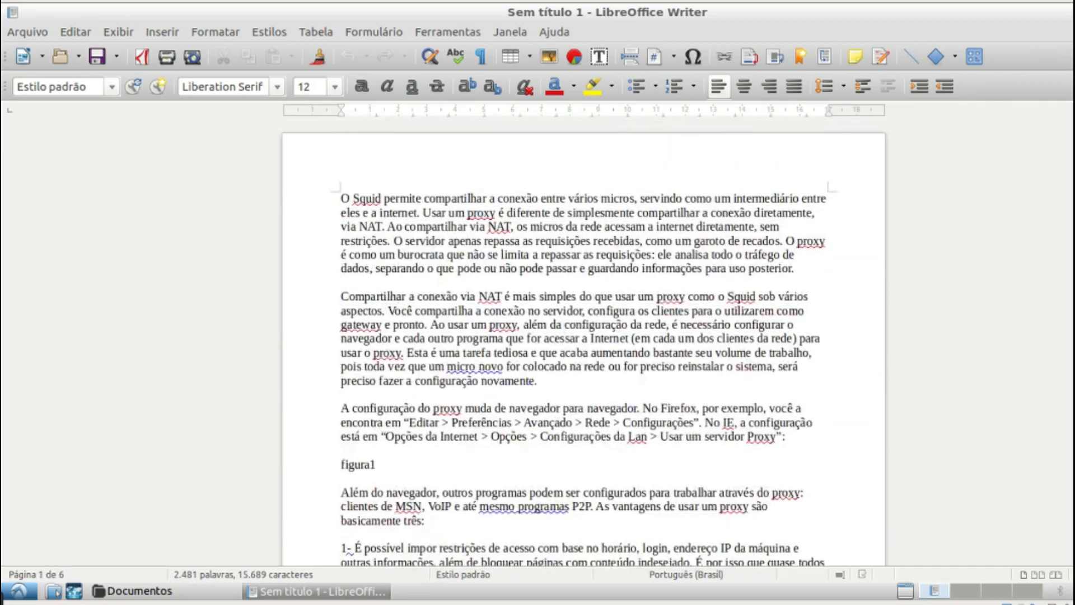
Step: Try closer zoom levels from the start of the text and compare the book, multi-page and single-page views
left_click(340, 198)
scroll(583, 347, "up", 2)
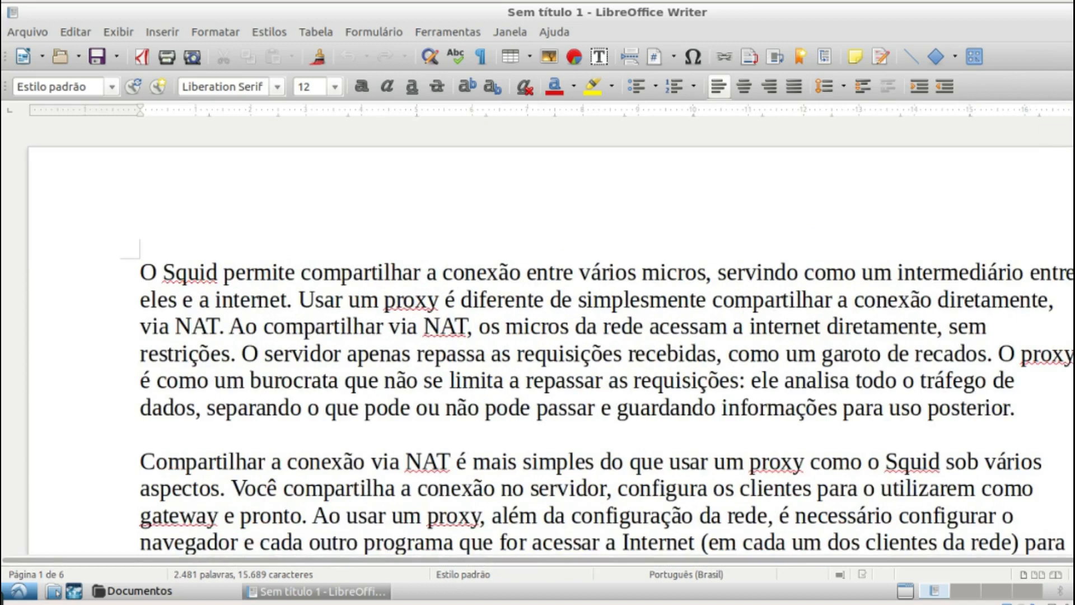
scroll(582, 347, "down", 3)
scroll(582, 348, "up", 2)
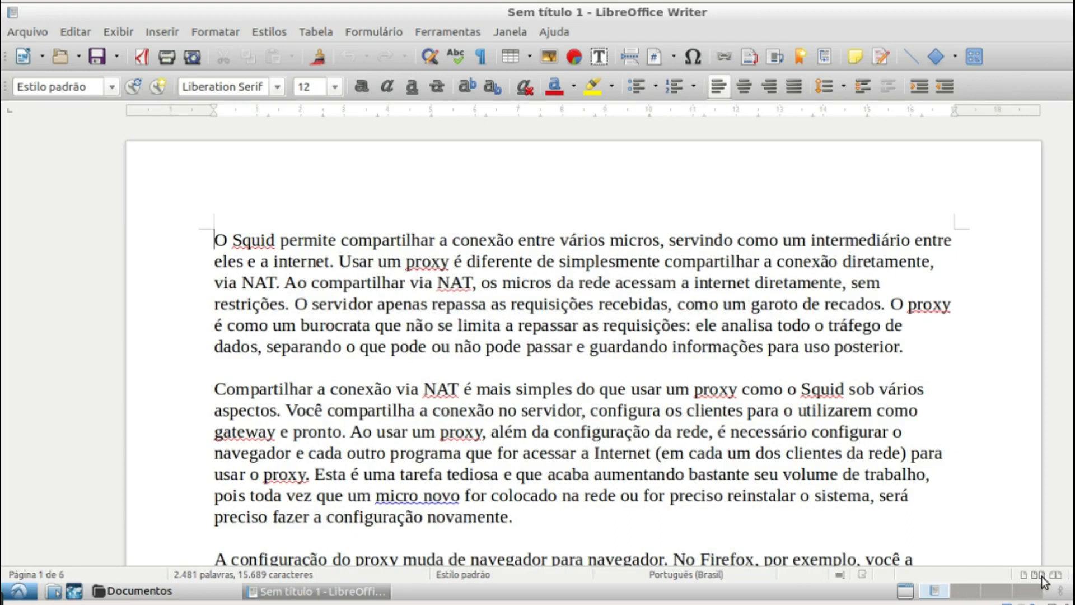
left_click(1057, 575)
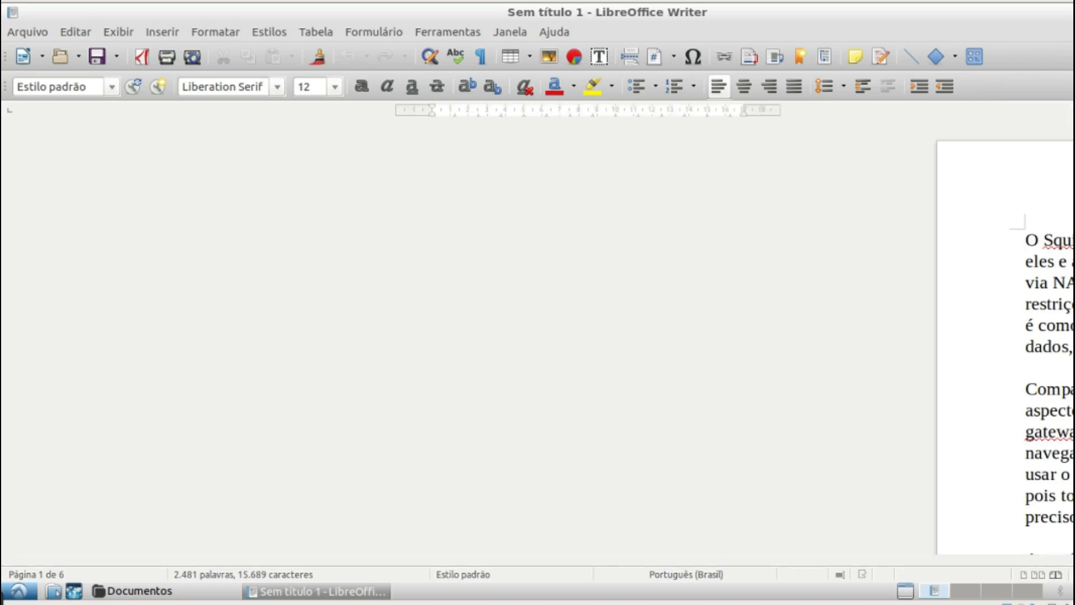
left_click(1041, 575)
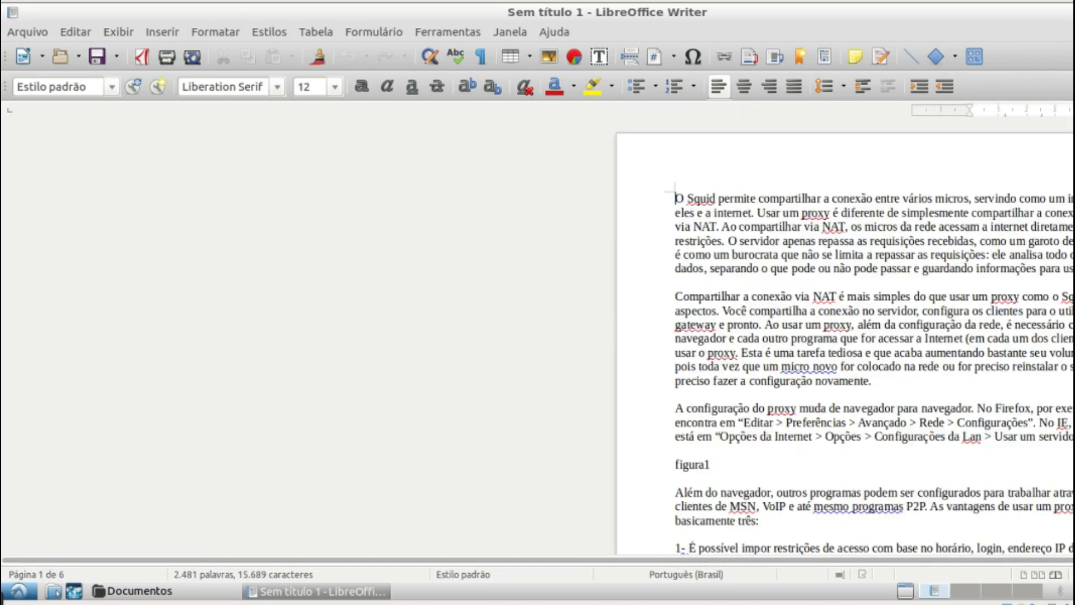
left_click(1028, 576)
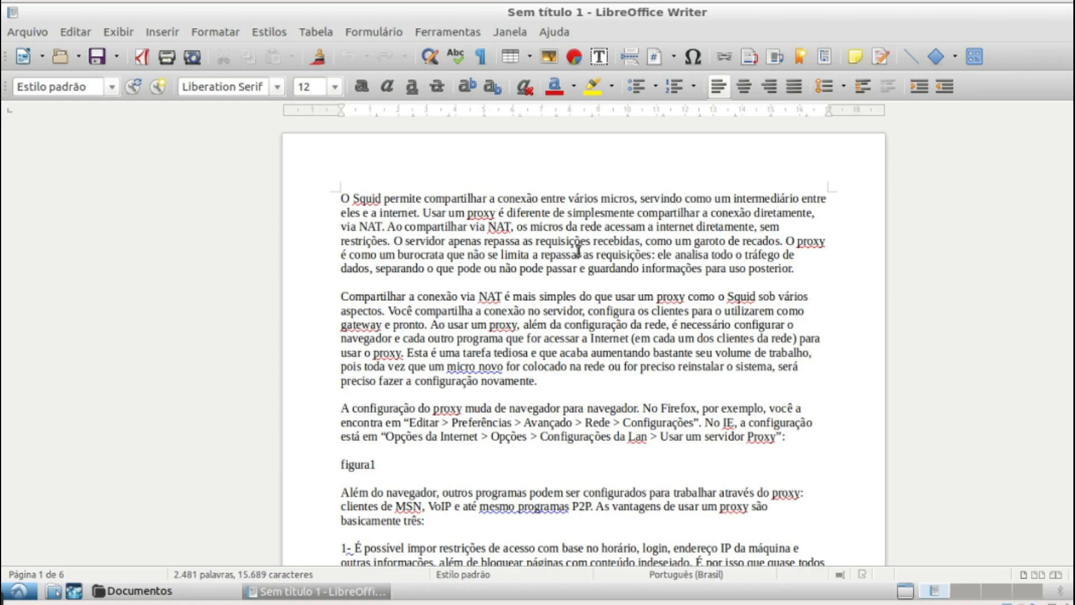
Step: Open the page settings of the Estilo padrão page style and review the available paper formats
left_click(221, 31)
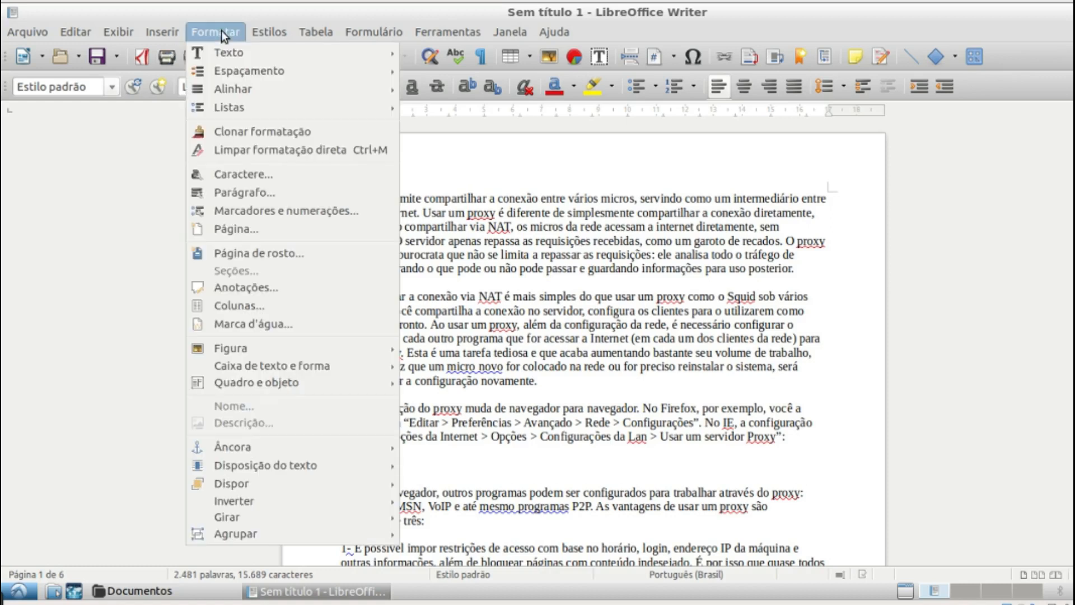
left_click(238, 229)
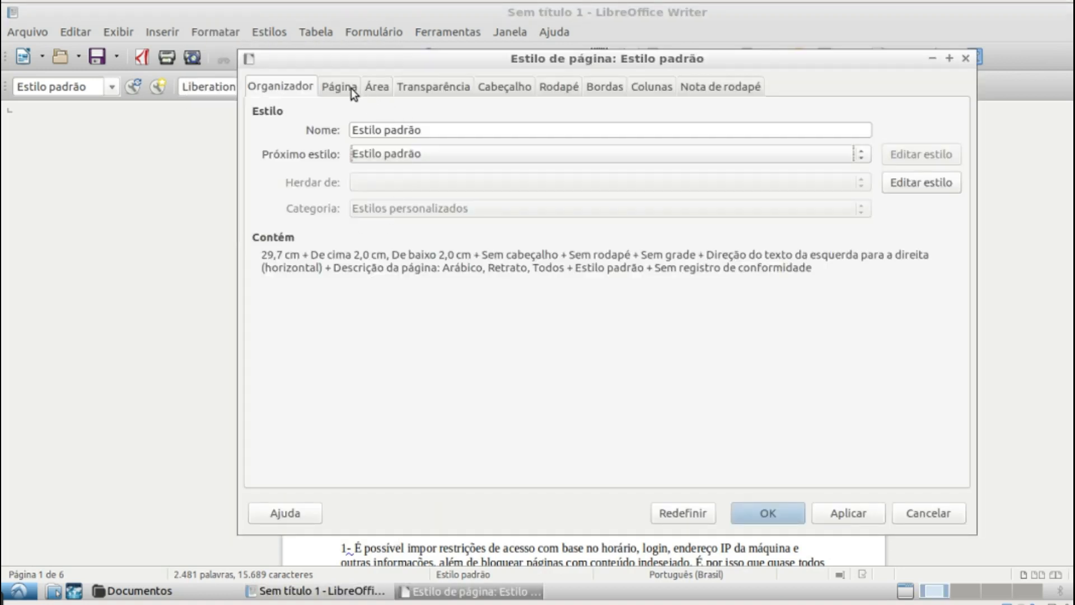
left_click(351, 88)
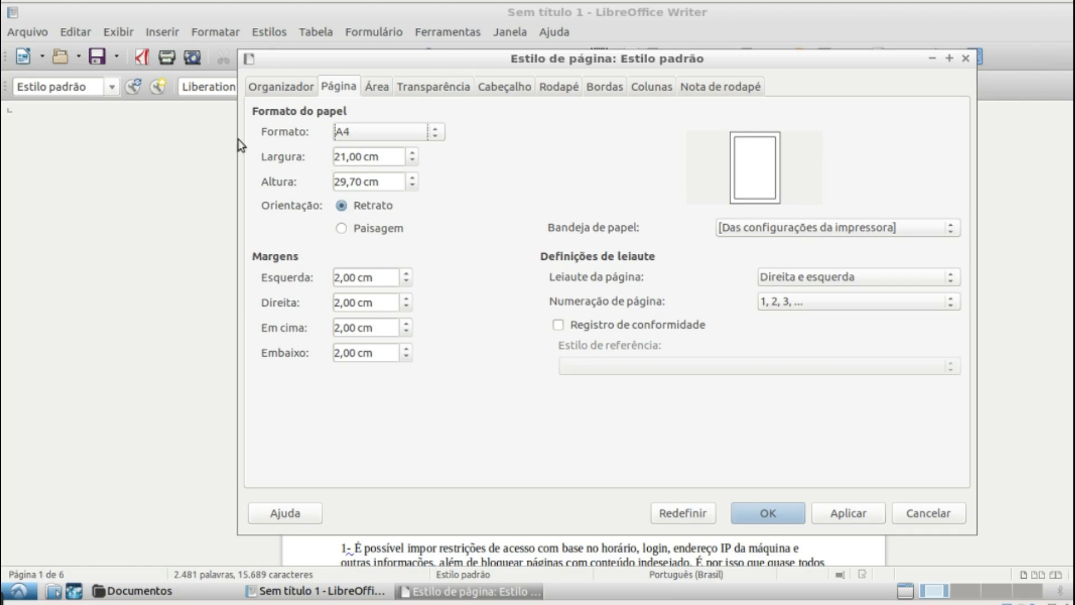
left_click(405, 130)
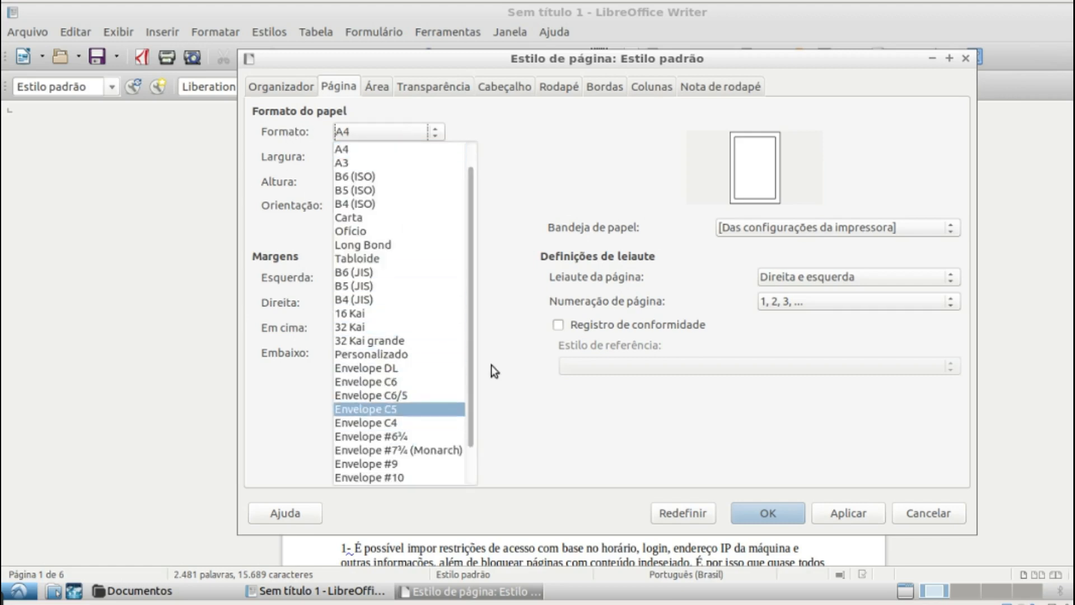
left_click_drag(472, 300, 449, 218)
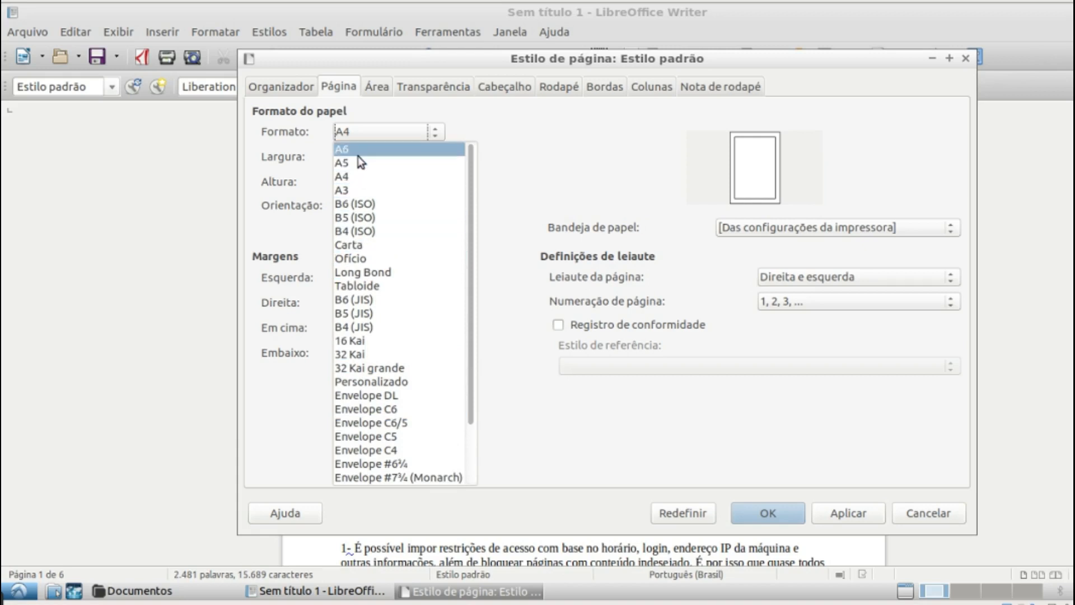
left_click(562, 141)
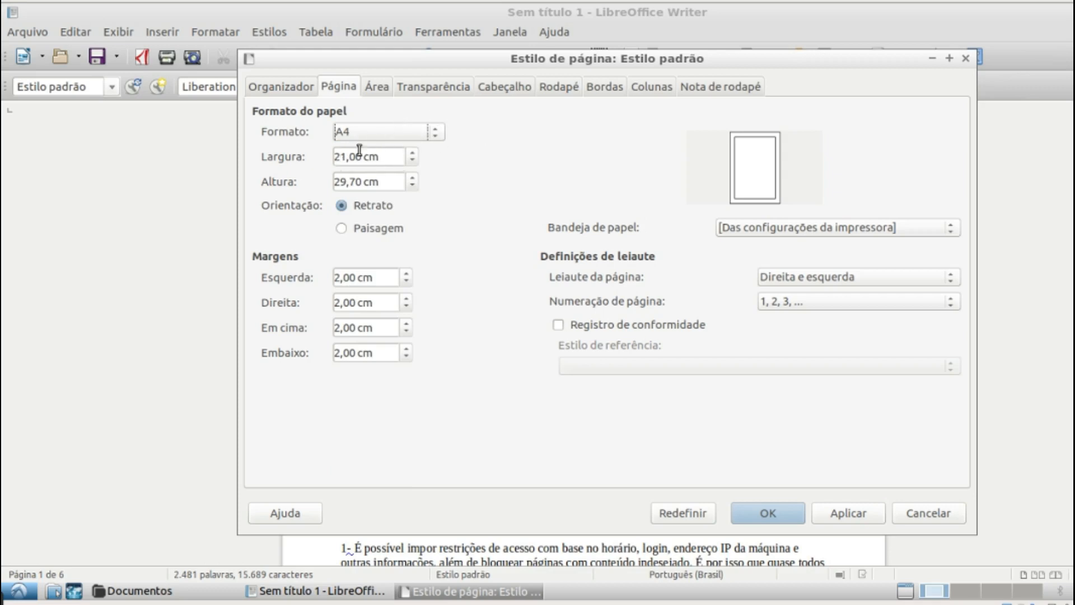
Step: Switch the page orientation between Paisagem and Retrato to compare them, finishing on Retrato
left_click(343, 229)
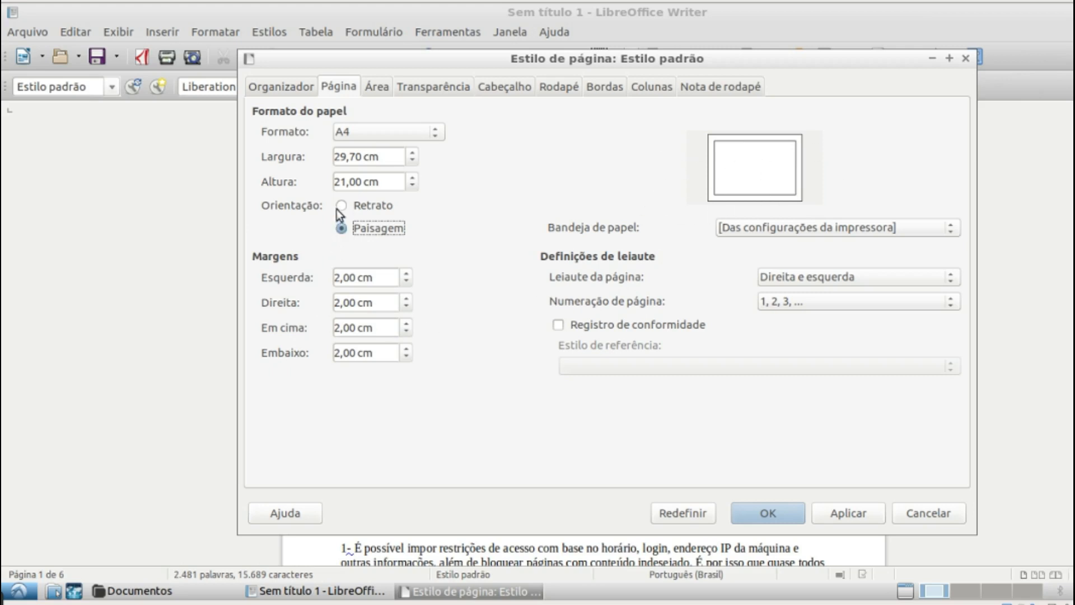
left_click(354, 209)
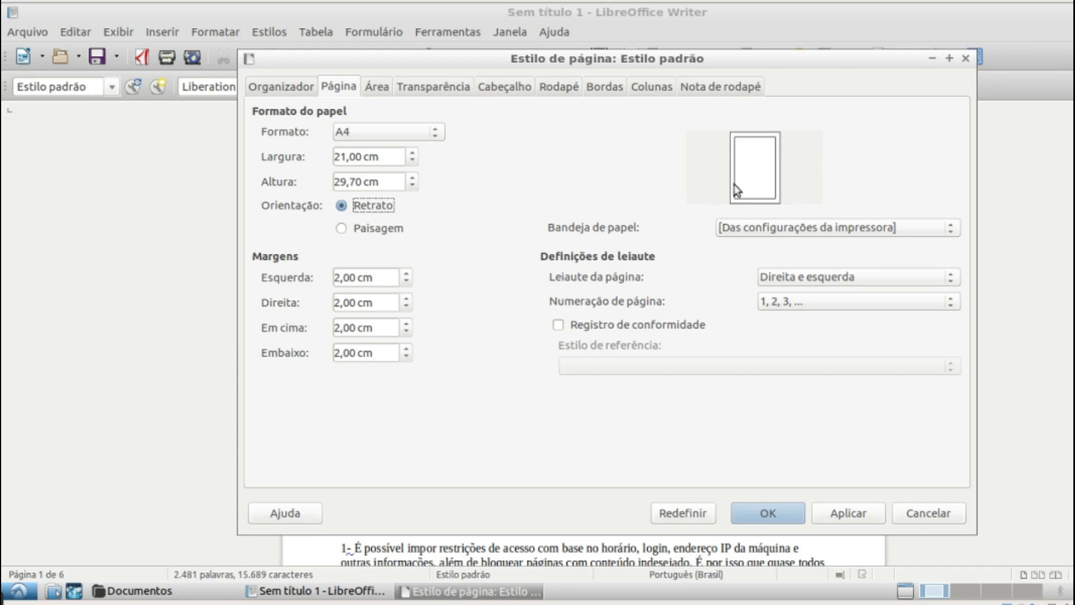
left_click(370, 230)
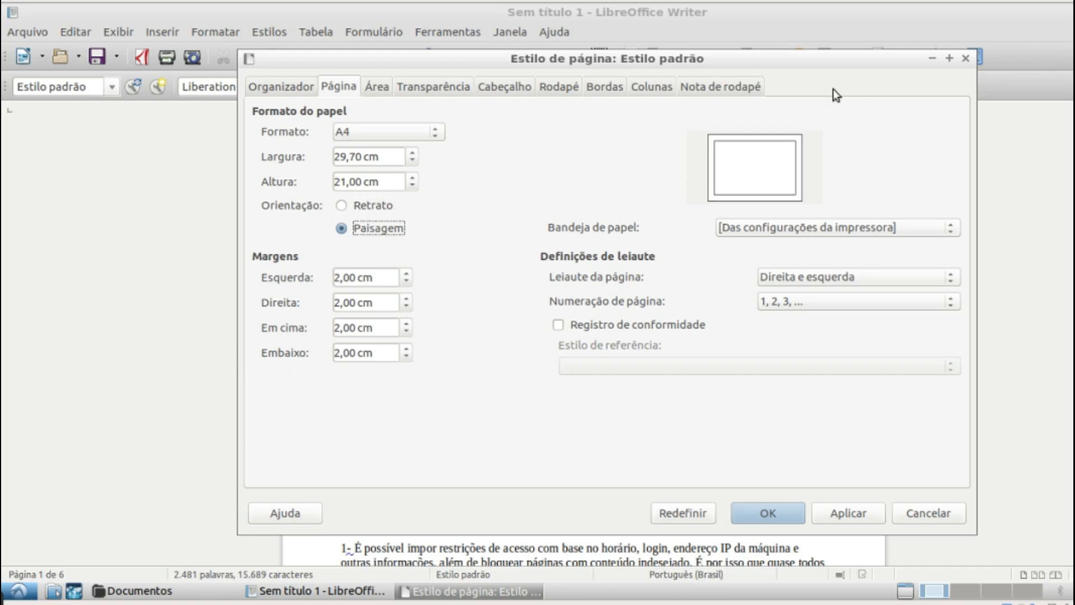
left_click(358, 207)
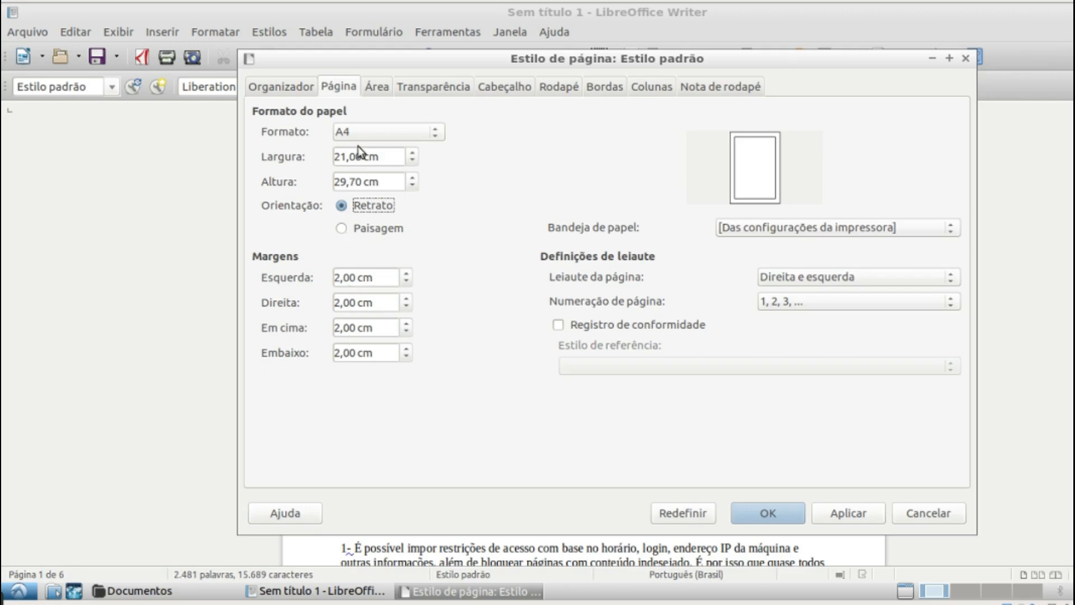
Step: Set the left and top page margins to 3 cm
left_click(338, 277)
left_click(336, 329)
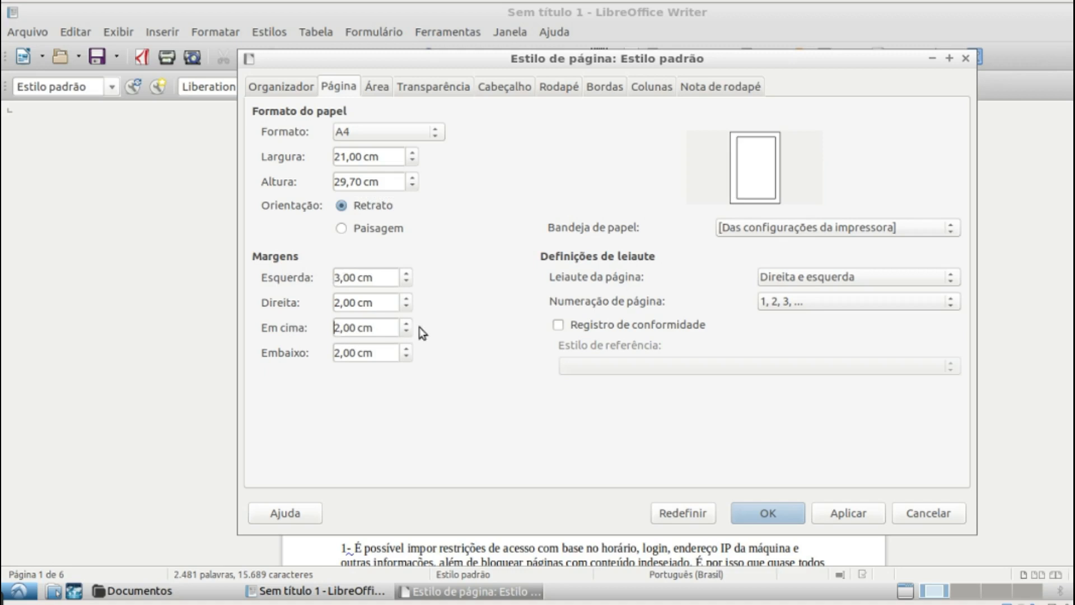
key("Delete")
type("3")
Step: Decrease and increase the top margin in increments, then set it to 3,2 cm
left_click(405, 332)
left_click(406, 331)
left_click(405, 331)
left_click(405, 332)
left_click(406, 332)
left_click(406, 331)
left_click(406, 332)
left_click(405, 325)
left_click(404, 325)
left_click(404, 325)
left_click(404, 325)
left_click(404, 325)
left_click(404, 325)
left_click_drag(335, 328, 374, 328)
type("3,2")
key("Tab")
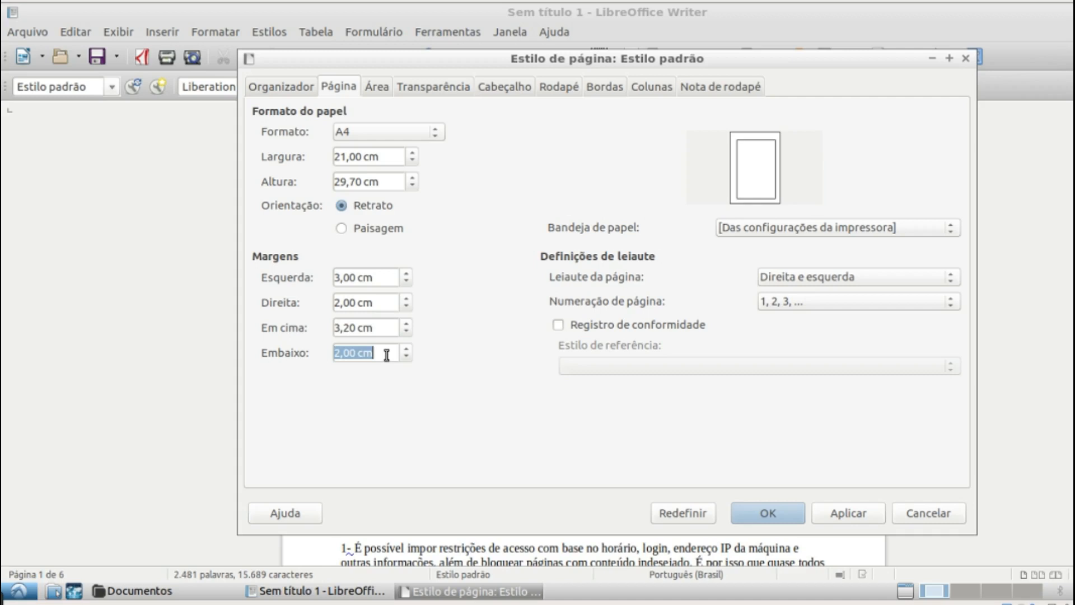
Step: Set the top margin to 3 cm and confirm the page style changes
double_click(352, 327)
type("3")
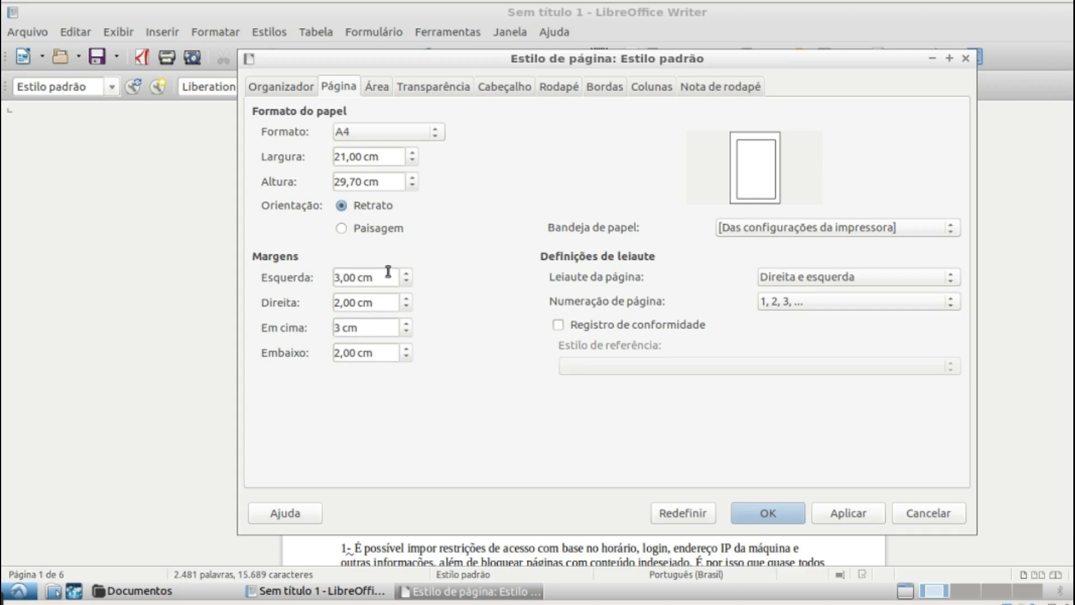
left_click(364, 348)
triple_click(355, 329)
type("3")
left_click(388, 301)
left_click(768, 513)
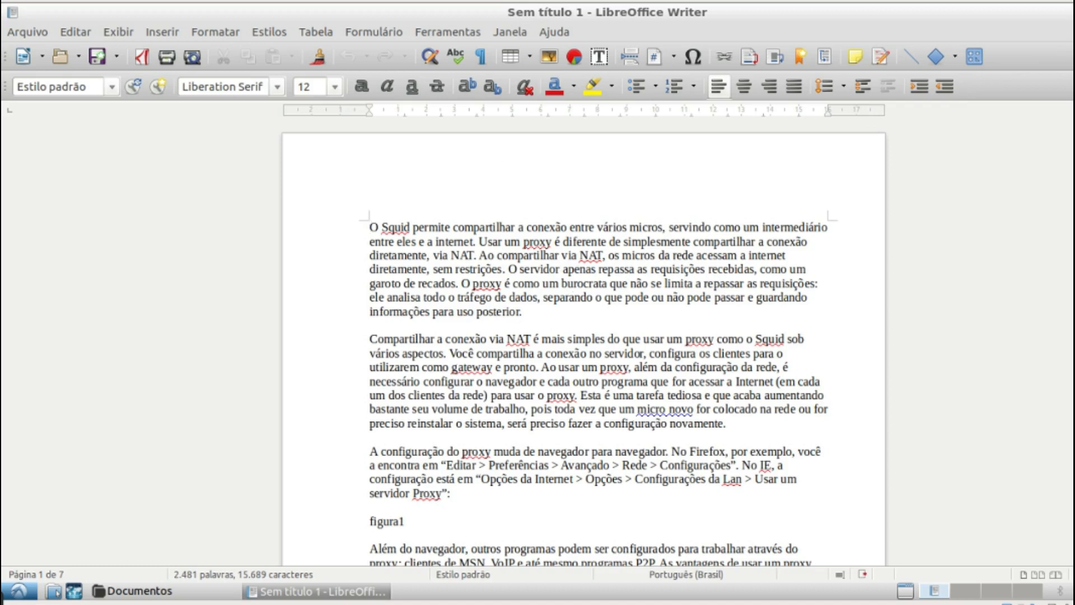
Step: Check the new margins on the page, then select the first paragraph from start to end and clear the selection
scroll(596, 347, "down", 3)
scroll(595, 347, "up", 3)
scroll(598, 341, "down", 6)
scroll(598, 341, "up", 4)
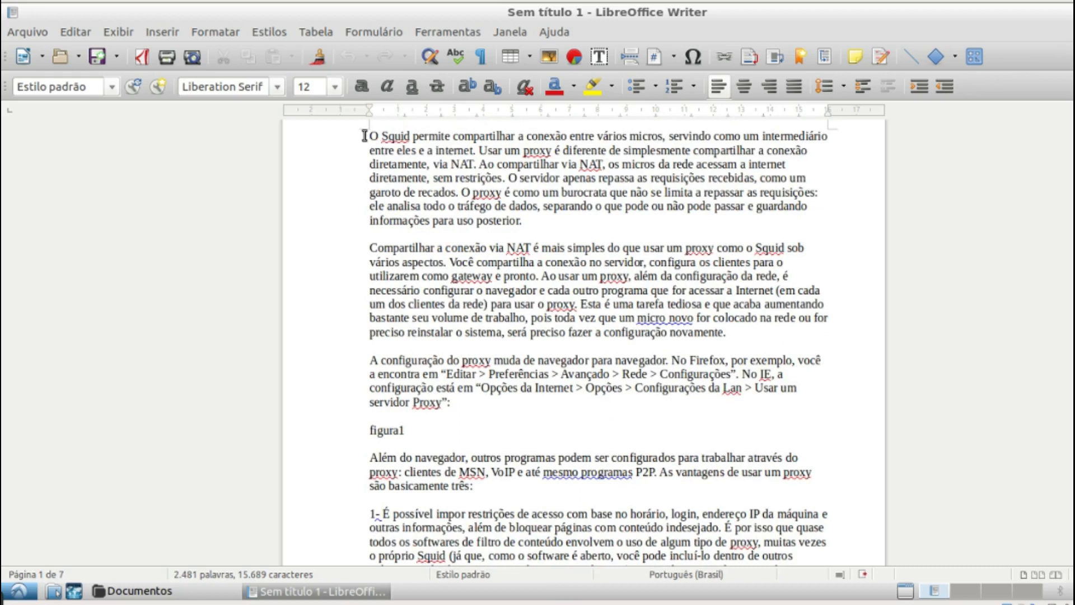
left_click_drag(364, 135, 538, 219)
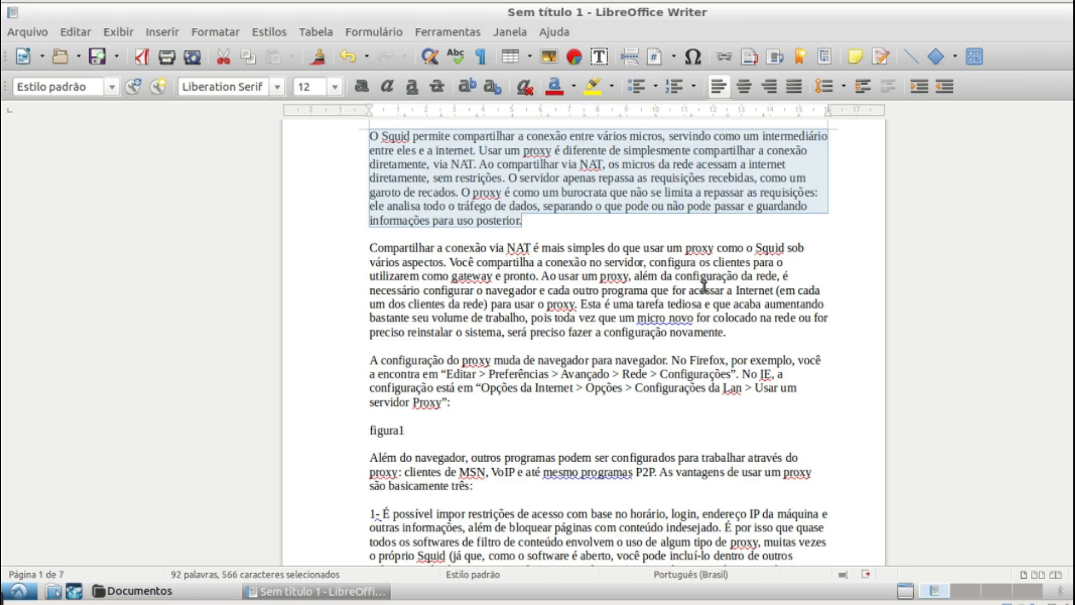
left_click(539, 229)
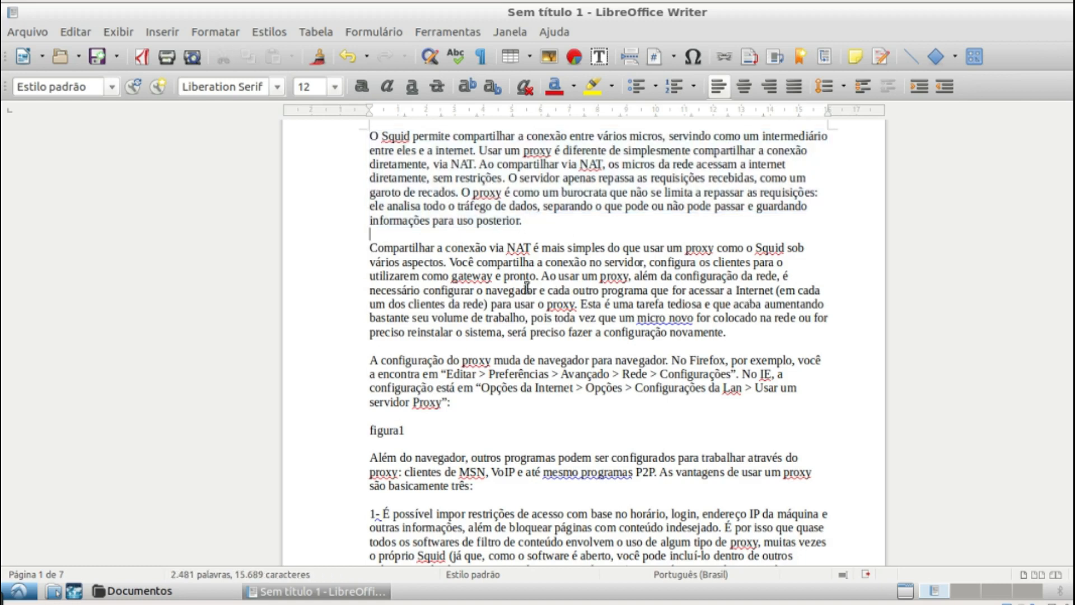
Step: Select the entire first paragraph from a point inside its text, then clear the selection
left_click(434, 276)
triple_click(600, 192)
left_click(601, 192)
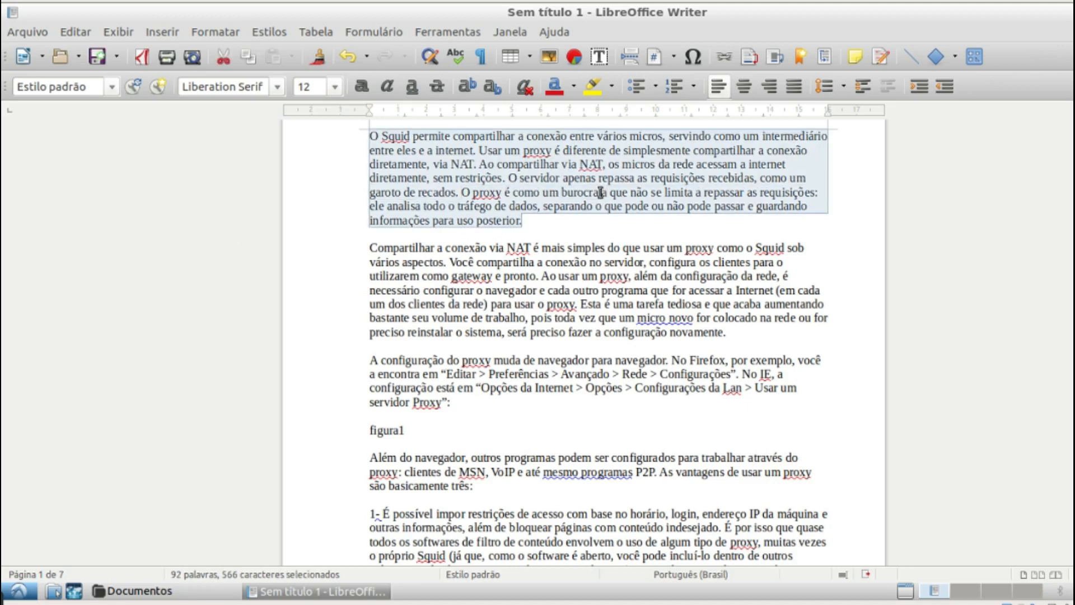
left_click(546, 226)
Step: Extend a selection line by line from the end of the first paragraph, then back to its beginning
left_click(545, 220)
key("shift+Up")
key("shift+Up")
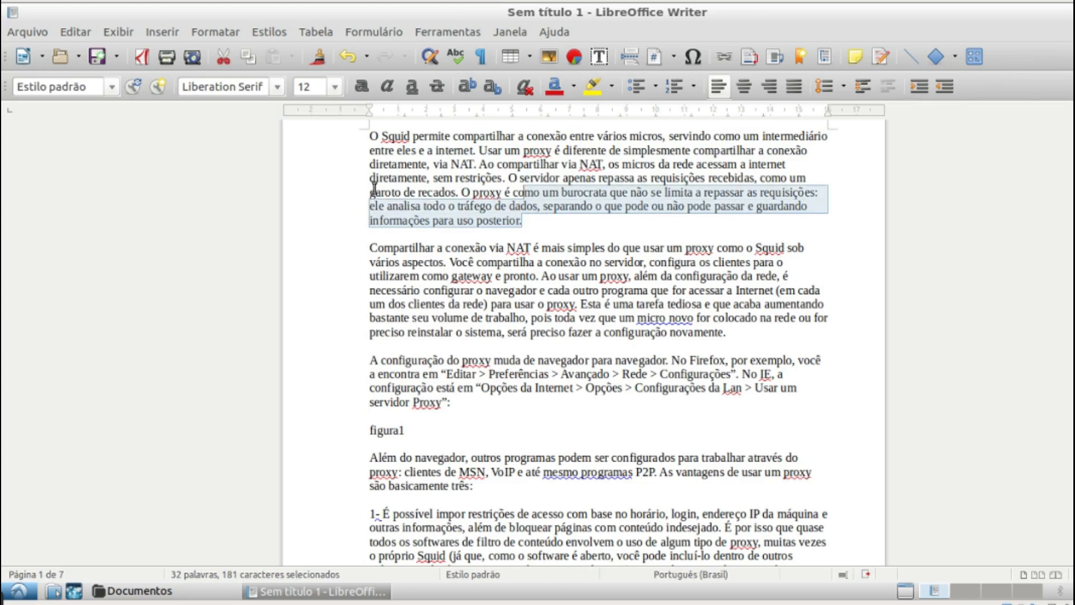
left_click(367, 137, "shift")
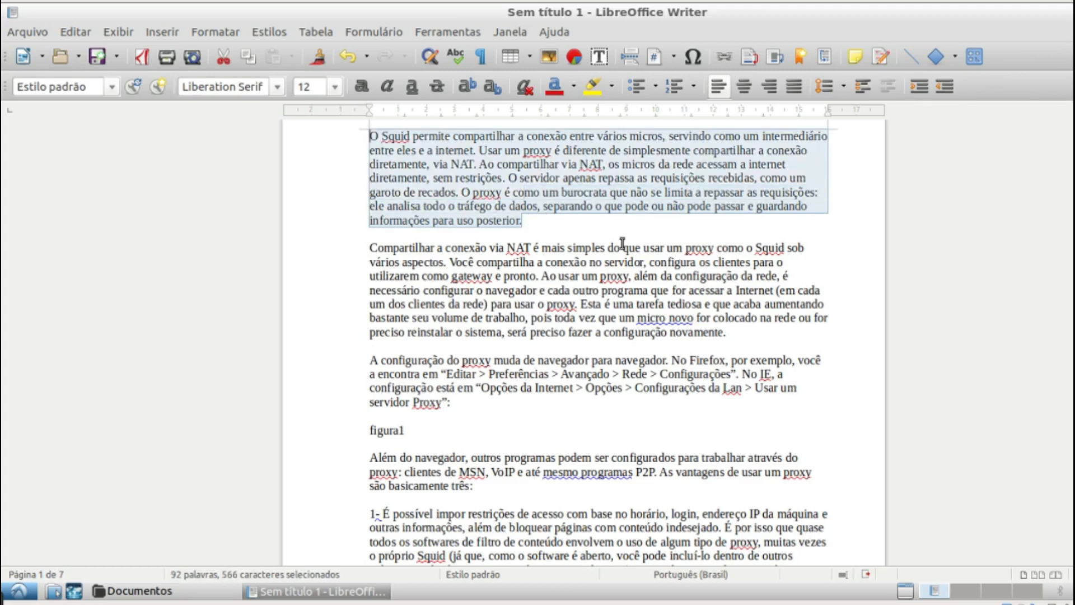
Step: Select the text from the end of the first paragraph back to "apenas repassa", then clear the selection
left_click(541, 227)
left_click(561, 179, "shift")
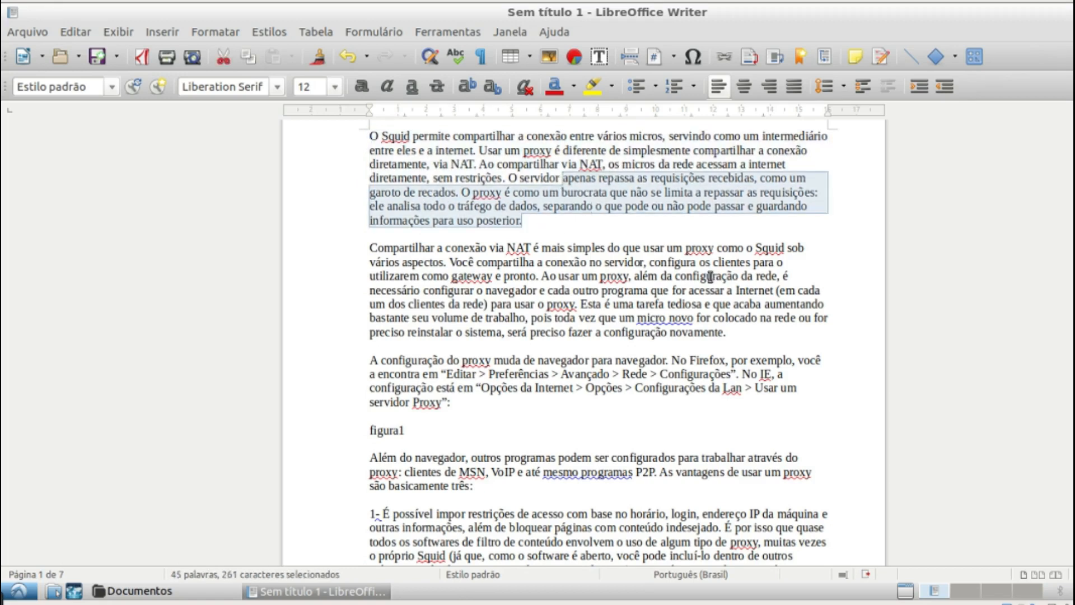
left_click(614, 213)
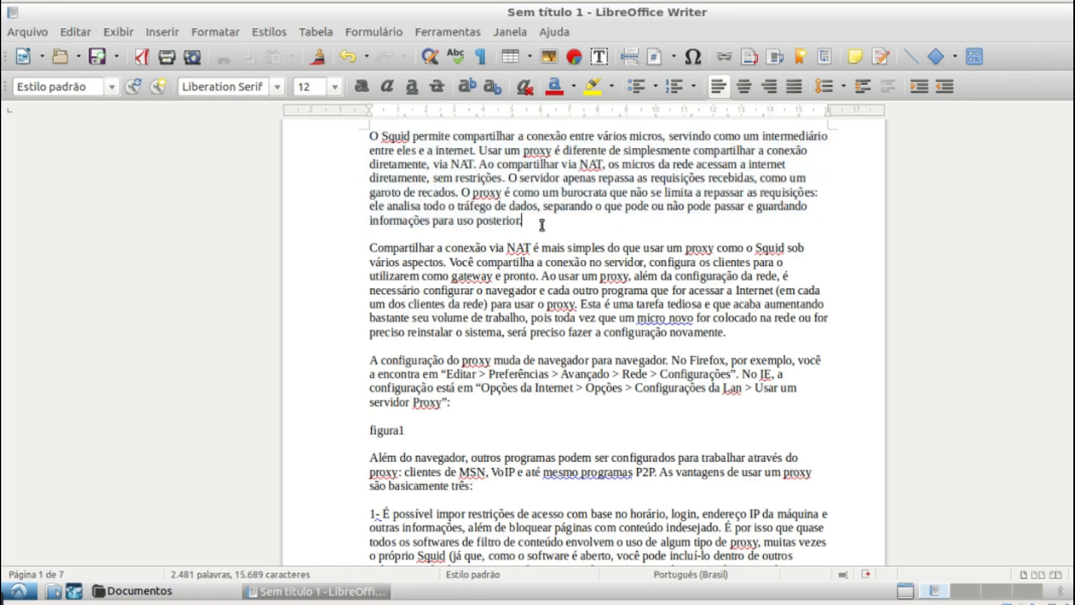
Step: Set the font of the entire first paragraph, beginning "O Squid permite", to Arial and justify its text
left_click_drag(541, 225, 370, 136)
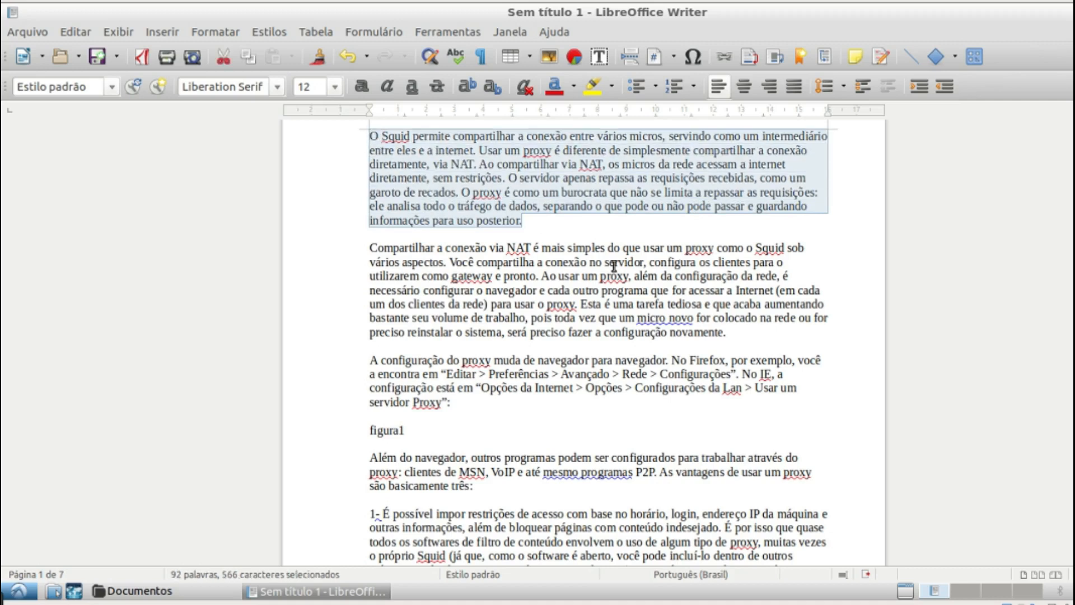
left_click(112, 86)
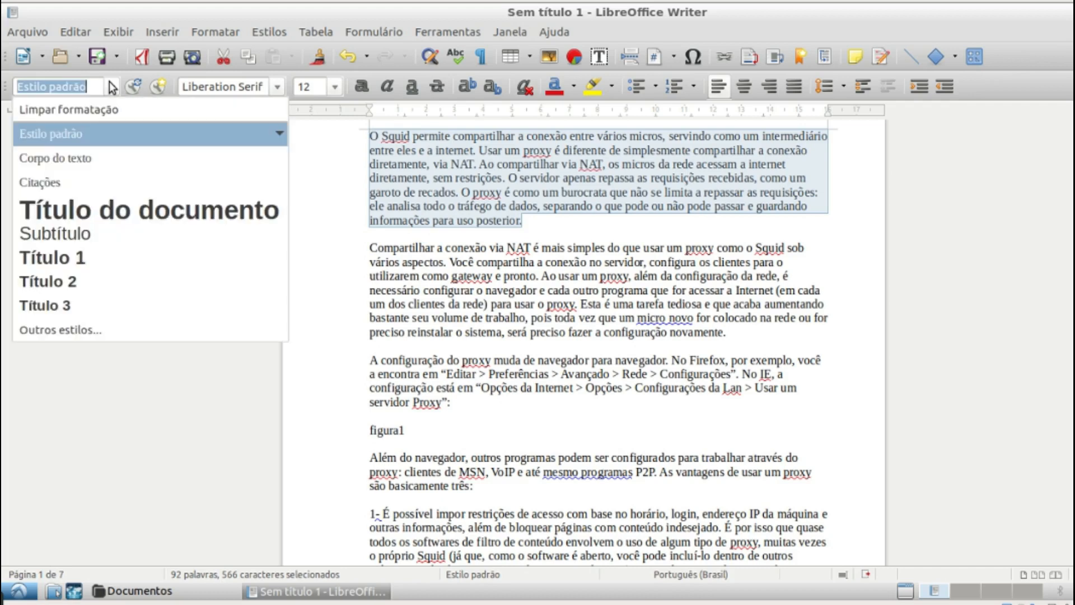
key("Escape")
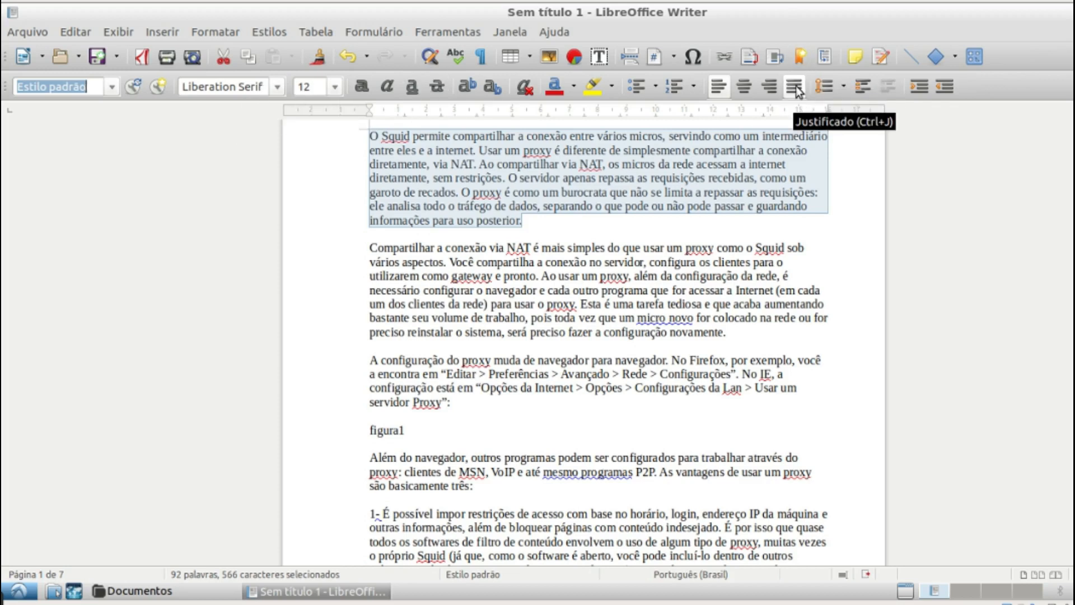
double_click(238, 89)
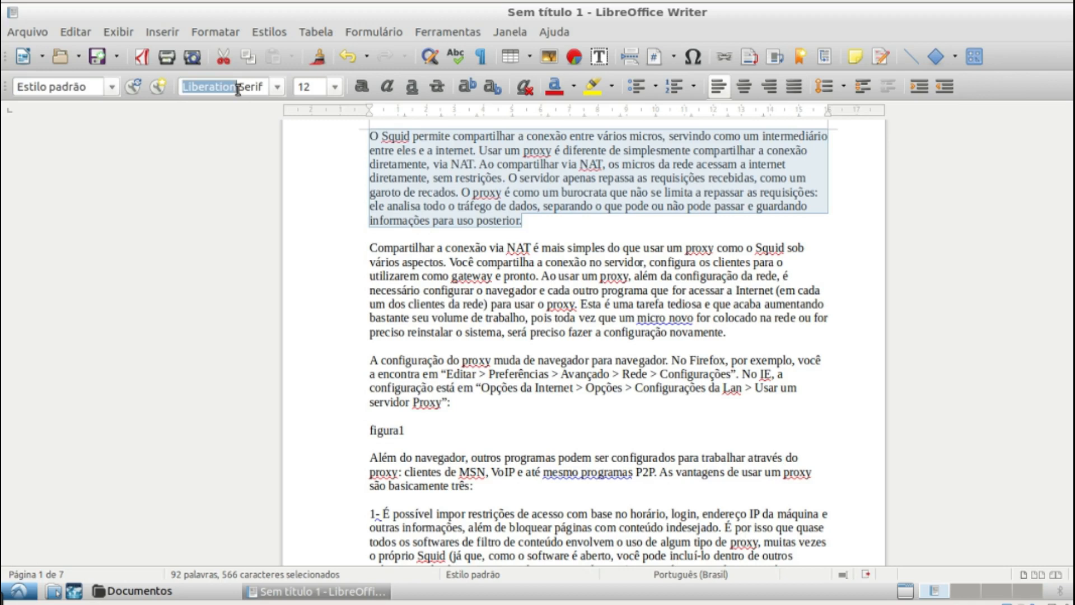
triple_click(237, 88)
type("arial")
key("Return")
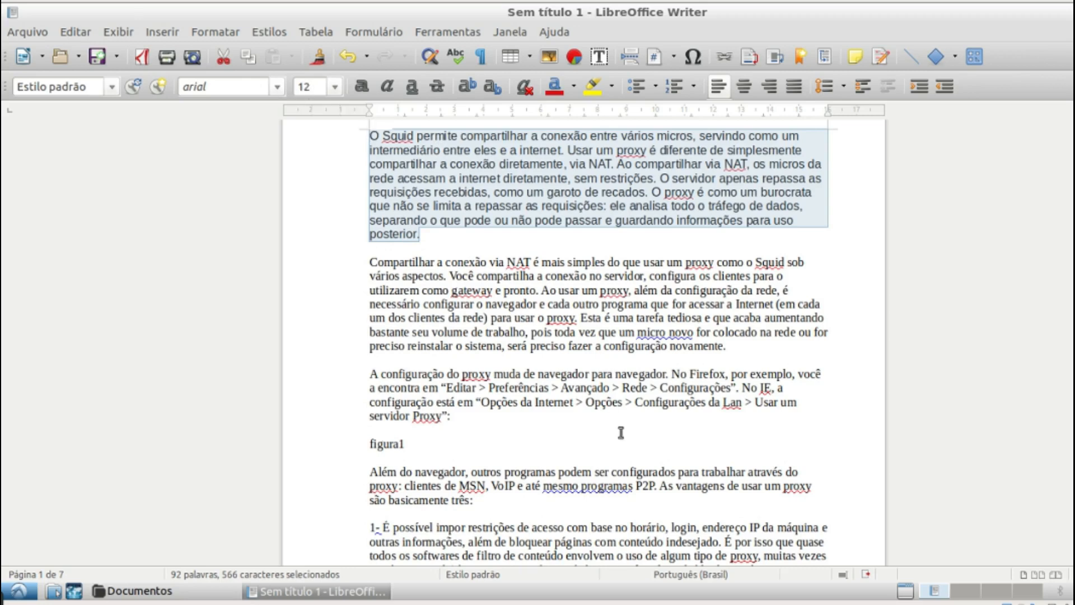
left_click(794, 87)
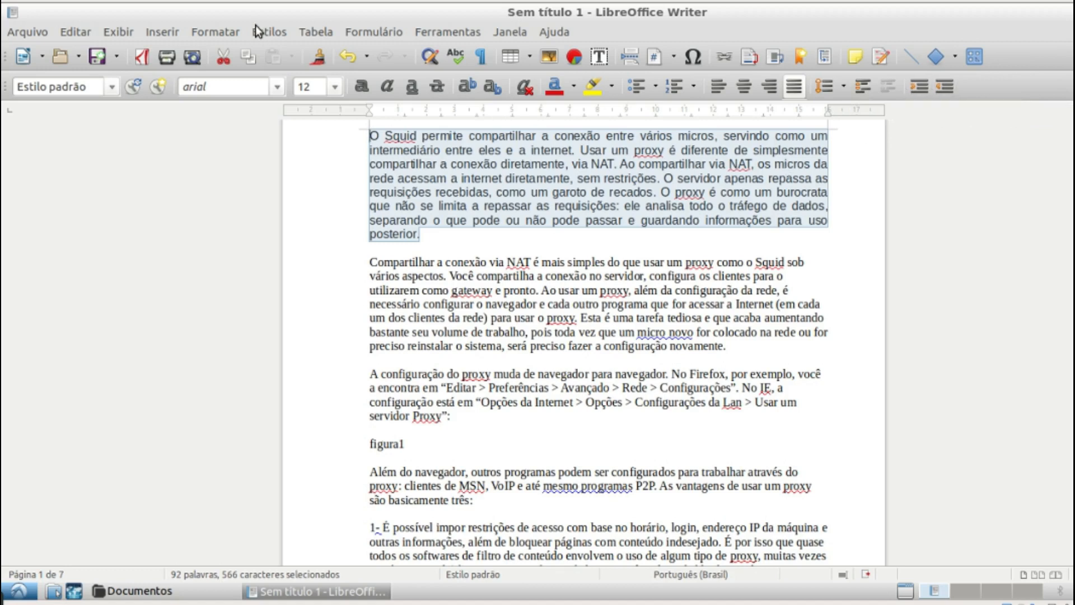
Step: Give the first paragraph a first-line indent of 1,25 cm and 1,5-line spacing
left_click(226, 34)
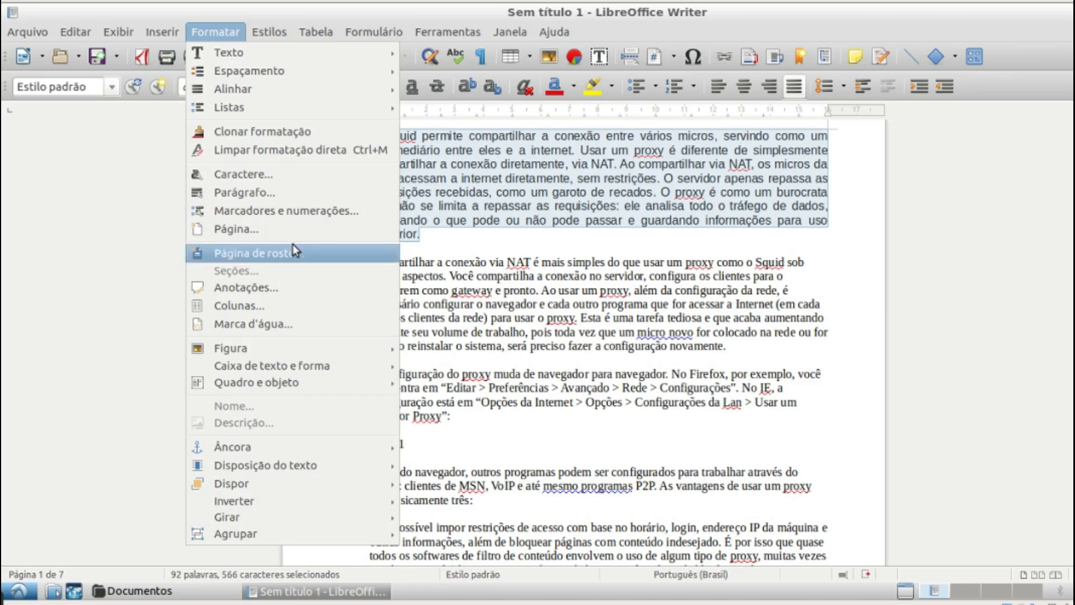
left_click(273, 193)
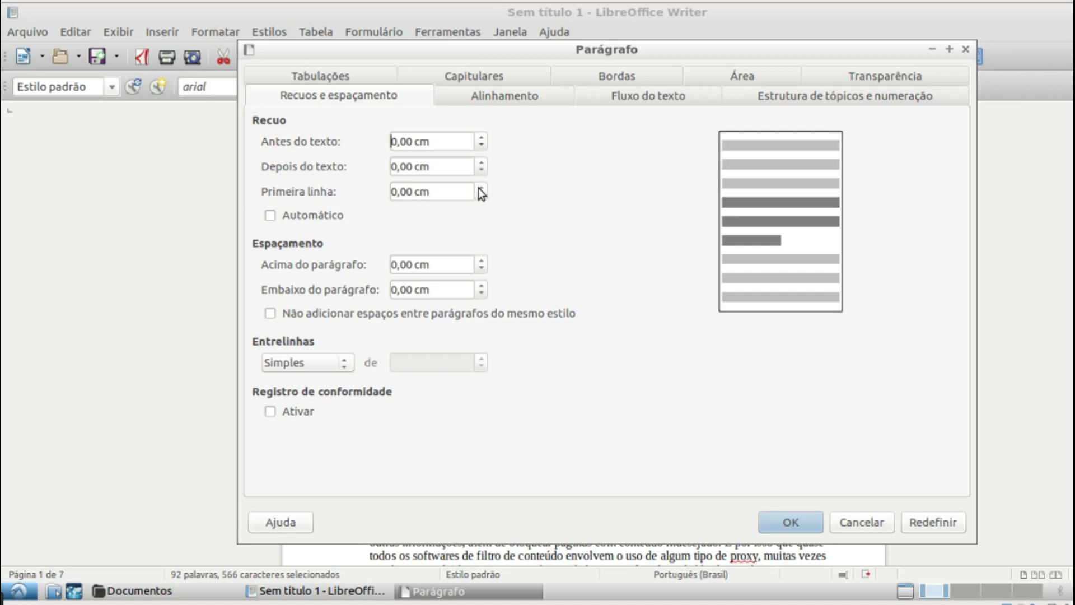
double_click(402, 191)
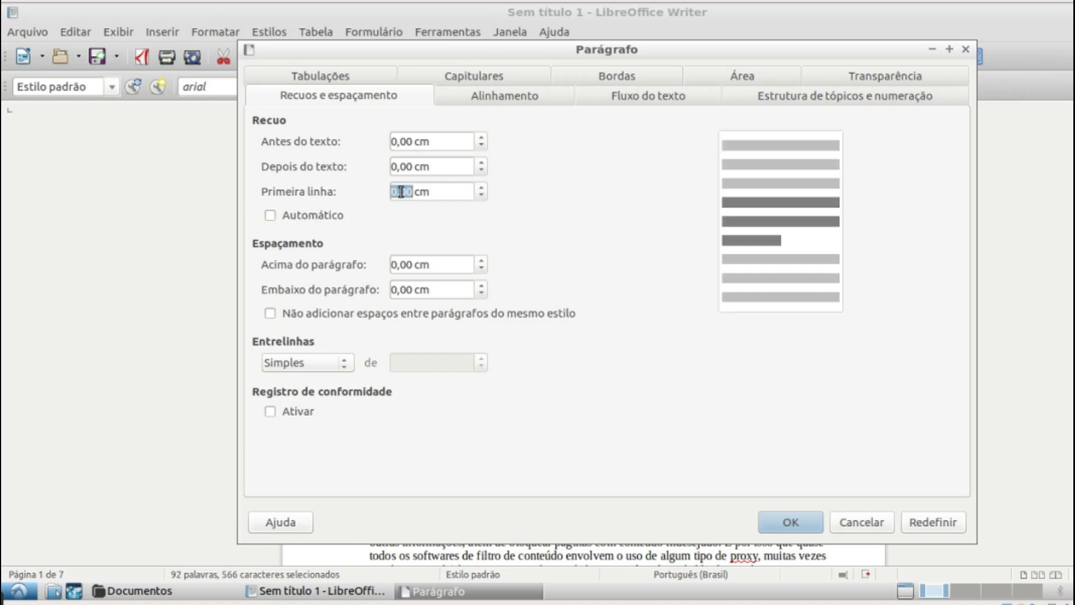
type("1,25")
left_click(346, 361)
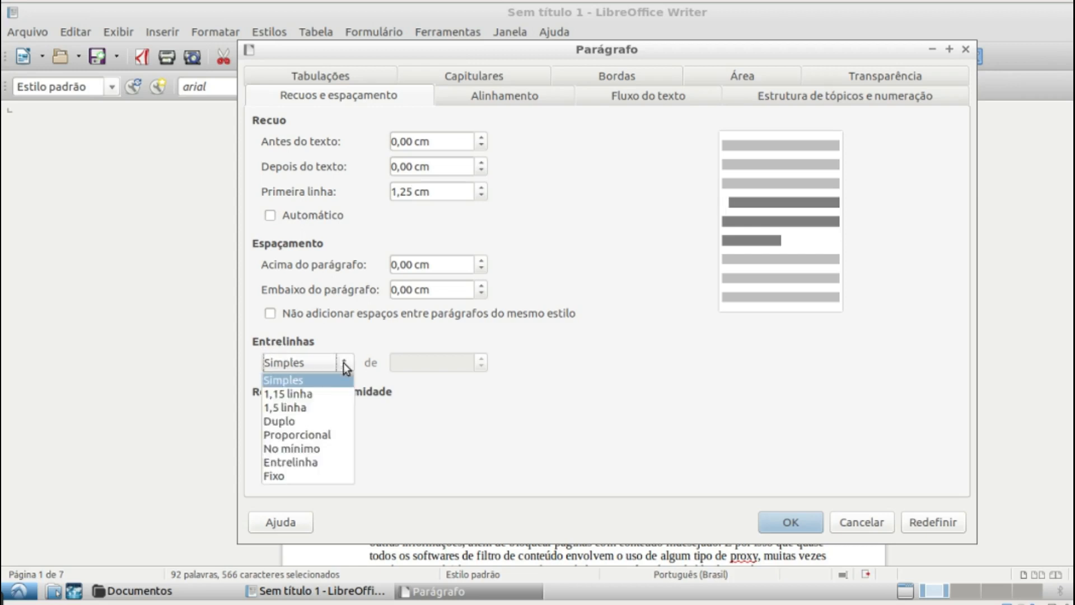
left_click(311, 406)
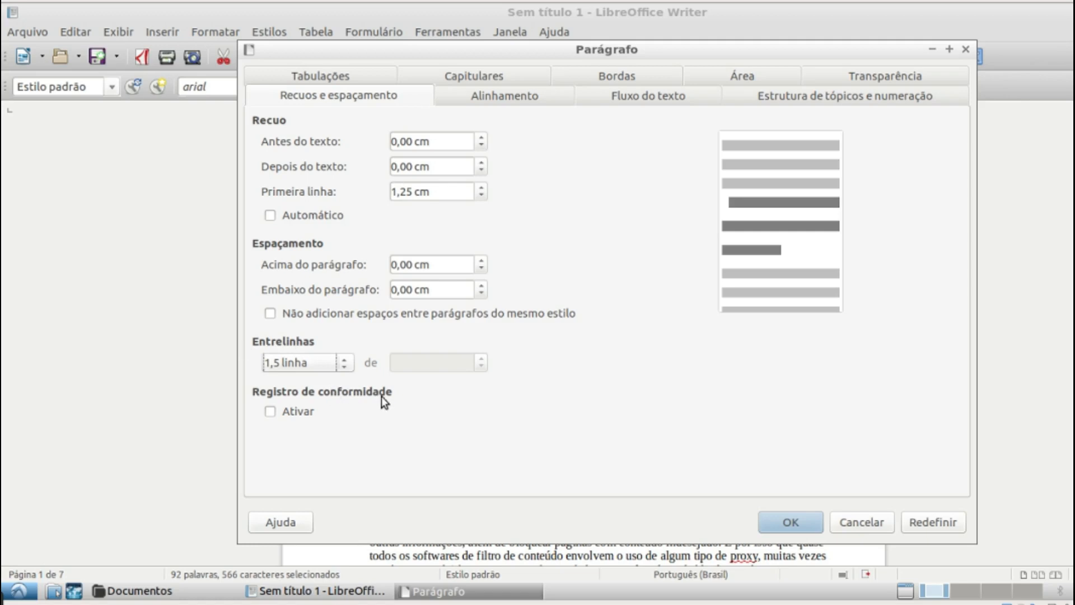
left_click(790, 522)
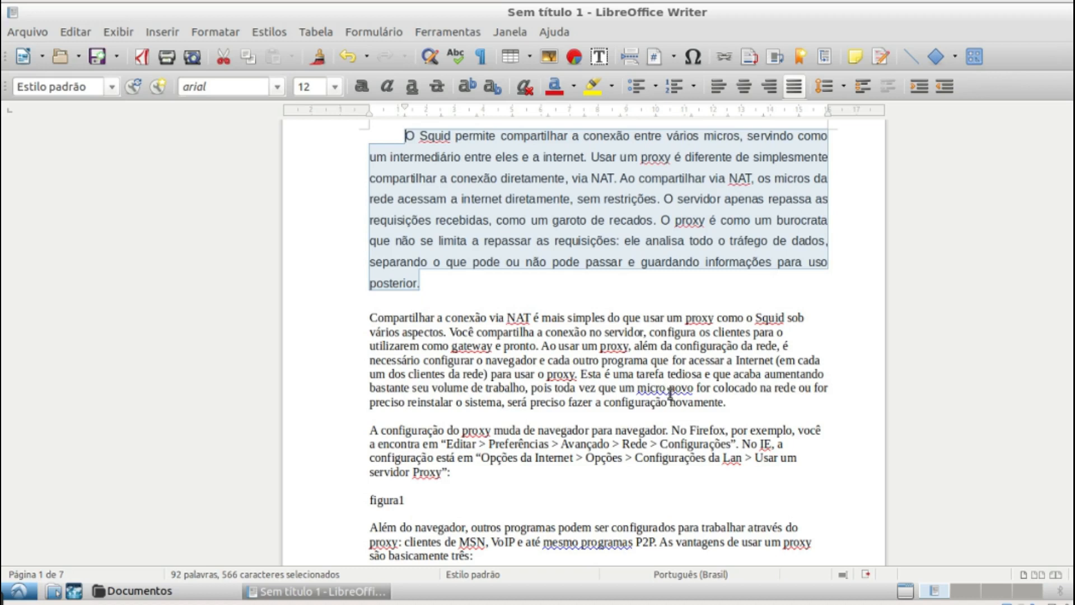
scroll(669, 395, "down", 1)
scroll(631, 420, "down", 5)
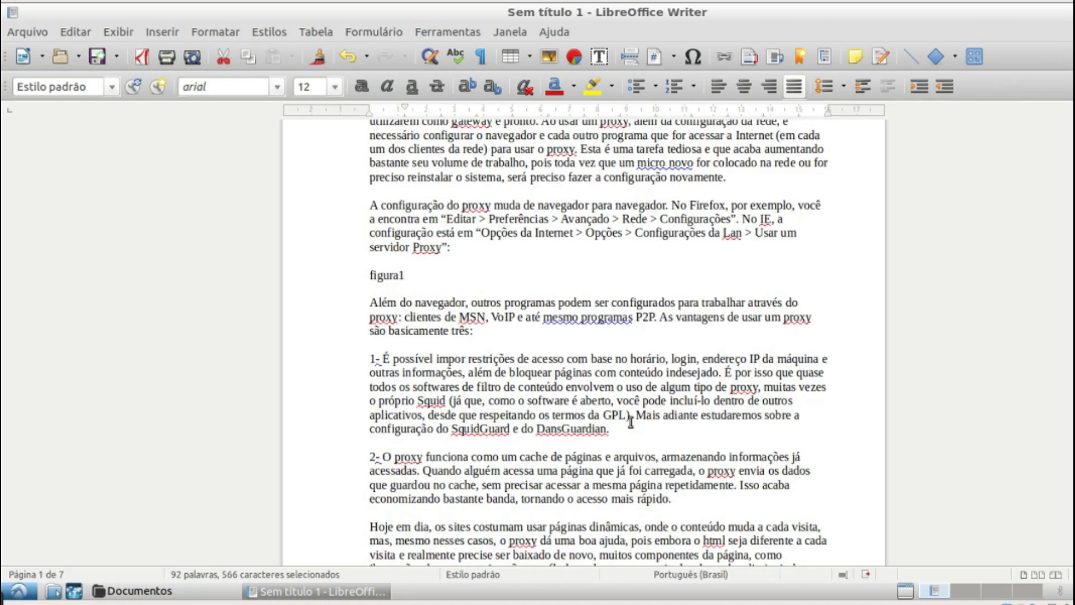
scroll(632, 420, "down", 5)
scroll(632, 414, "up", 9)
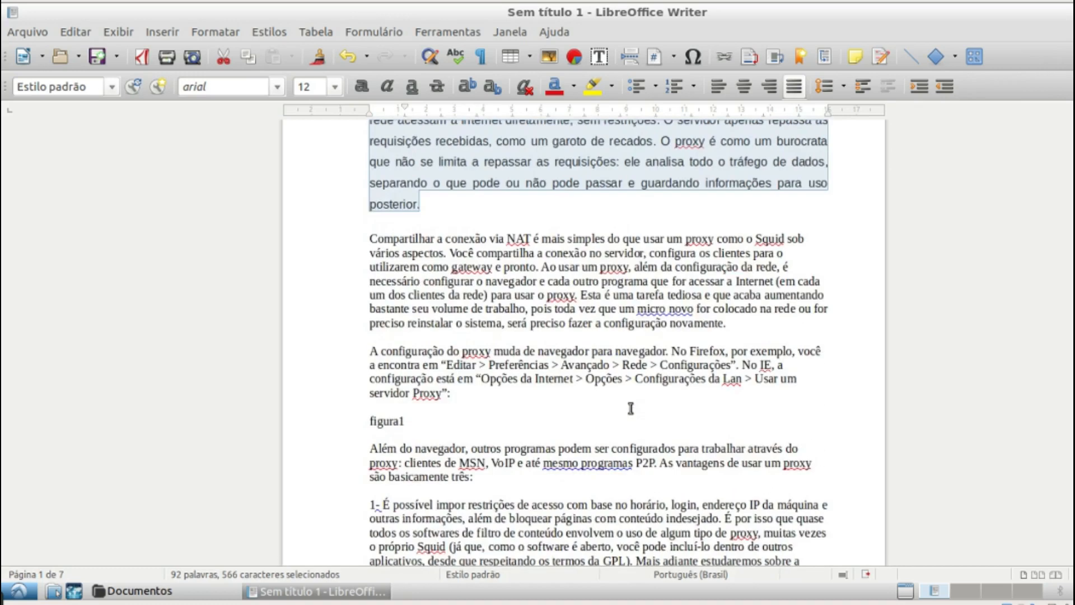
scroll(631, 408, "up", 1)
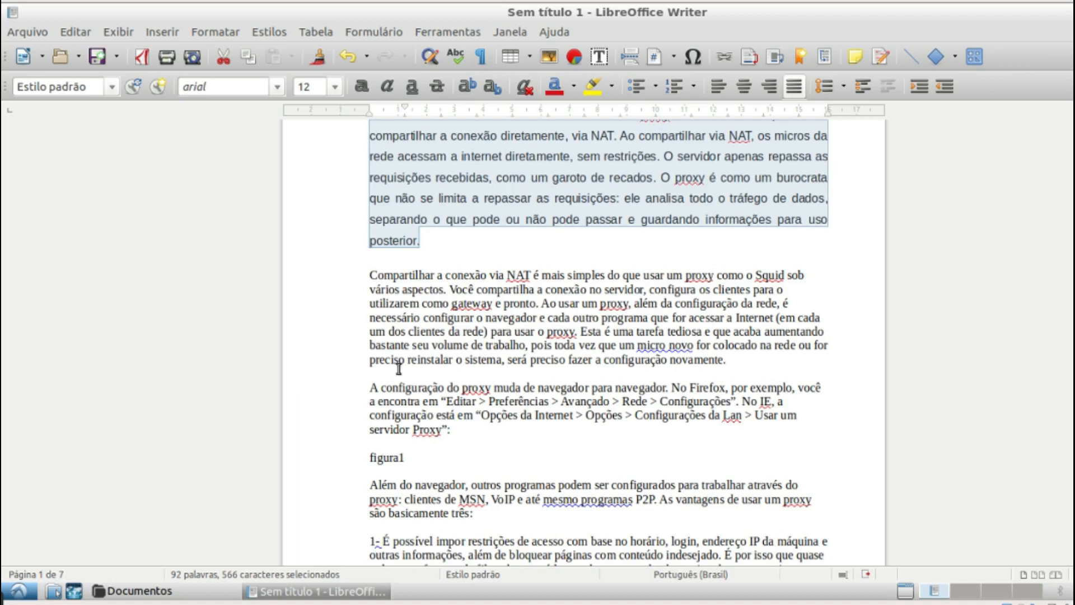
Step: Create a new paragraph style named "exemplo-abnt" from the formatting of the selected first paragraph
left_click(110, 88)
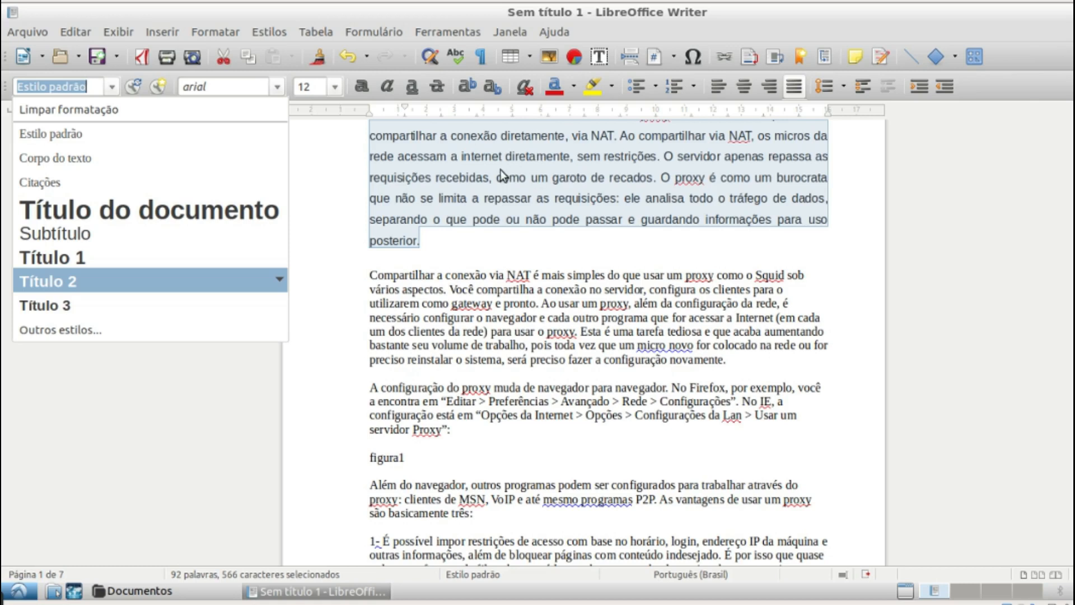
left_click(55, 334)
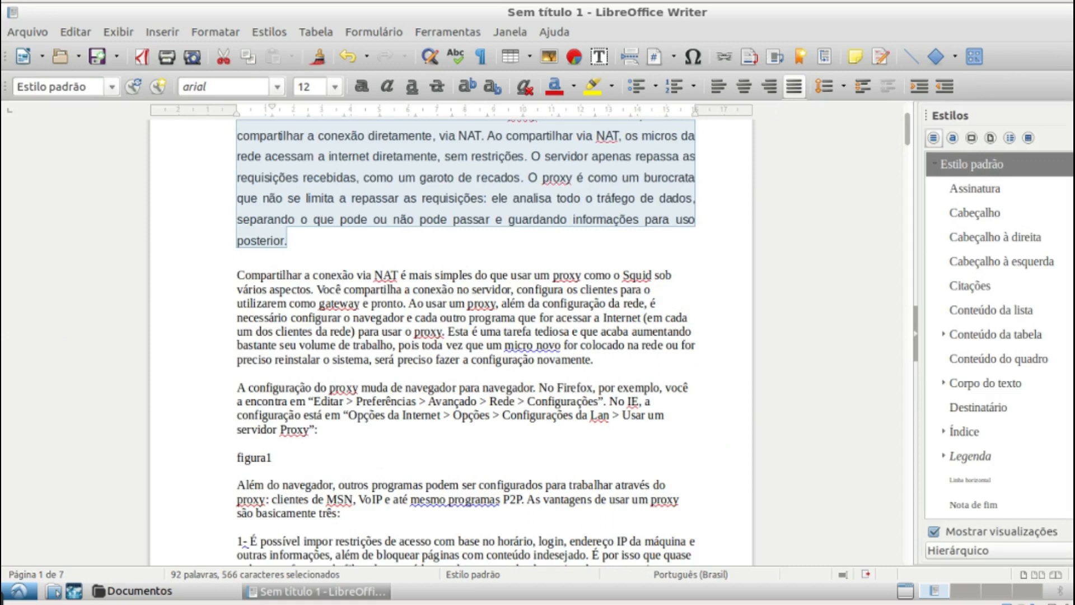
left_click(1073, 138)
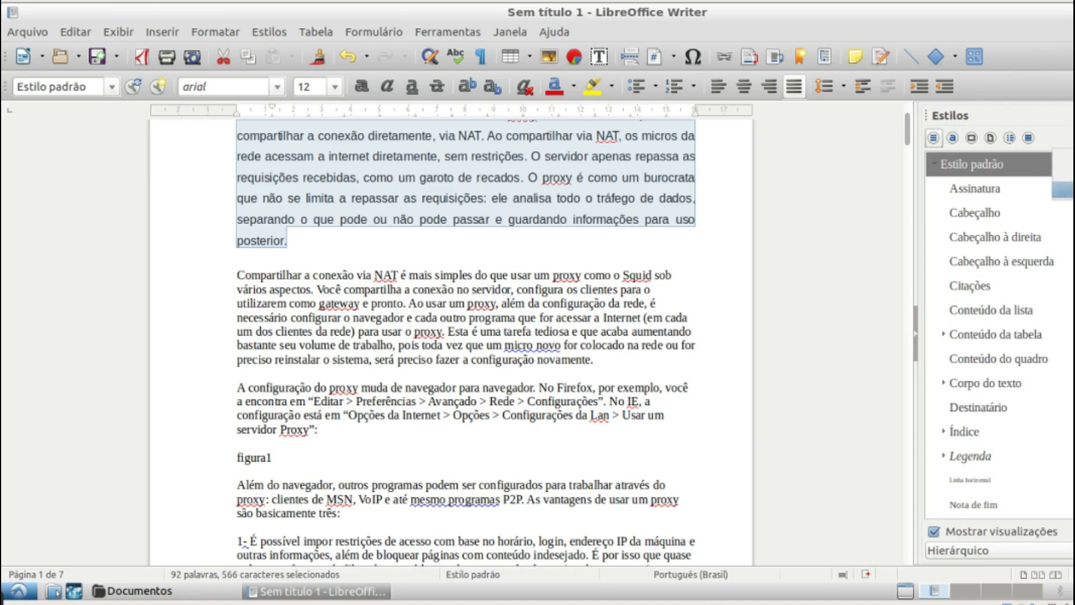
left_click(1064, 158)
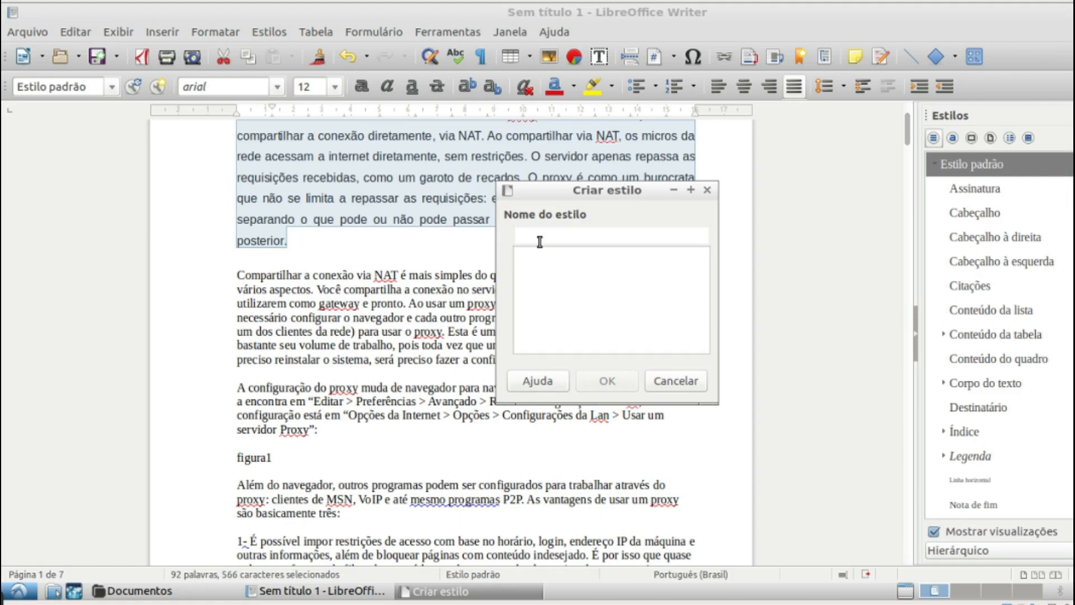
type("exemplo")
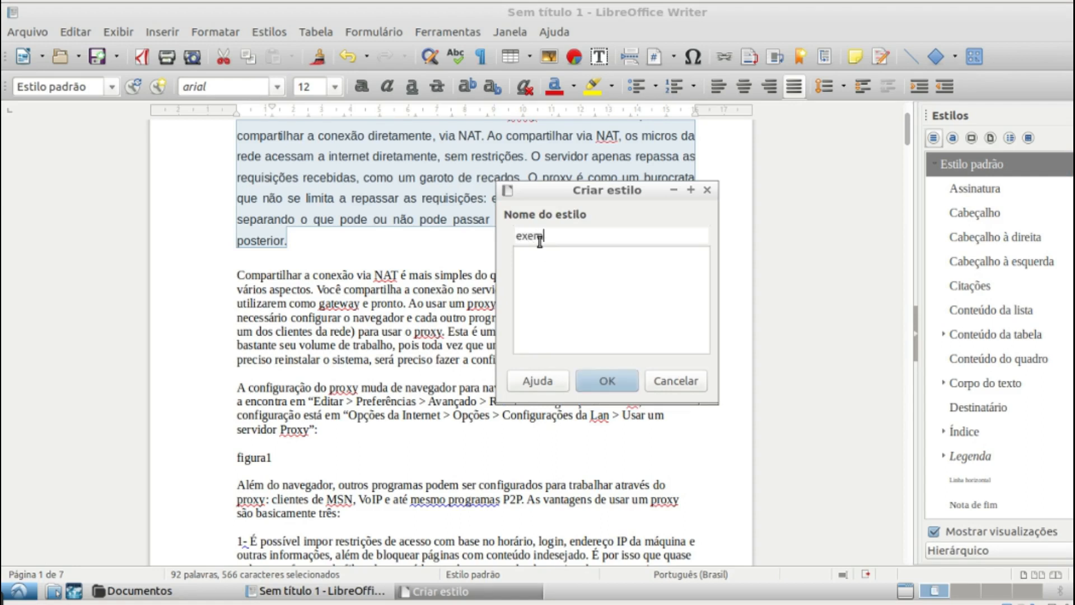
type("-abnt")
left_click(607, 380)
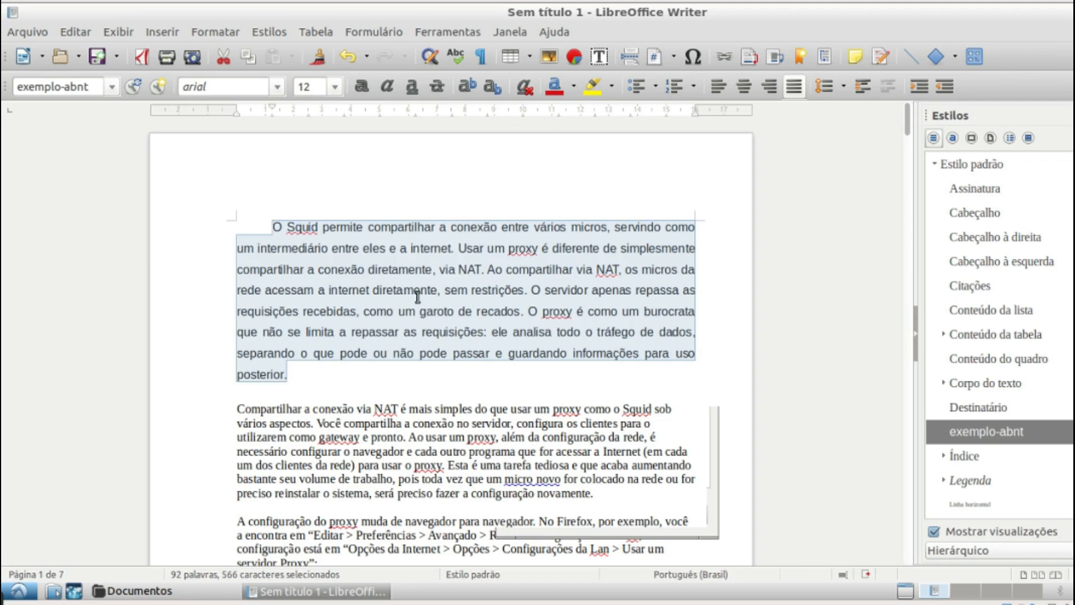
Step: Apply the exemplo-abnt style to the entire second paragraph, beginning "Compartilhar a conexão via NAT"
left_click(457, 477)
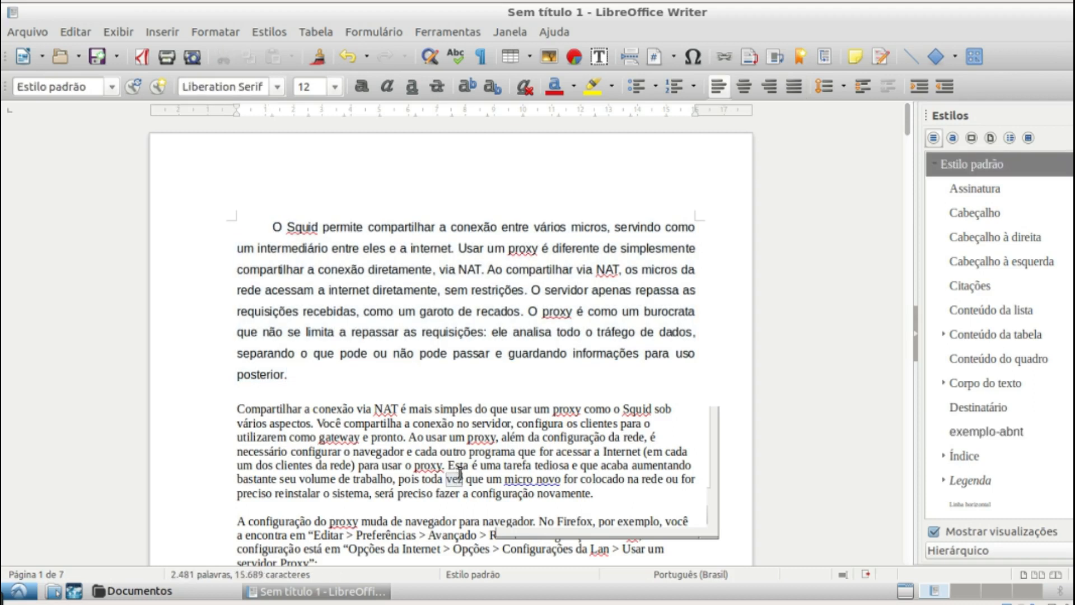
triple_click(459, 477)
left_click(459, 477)
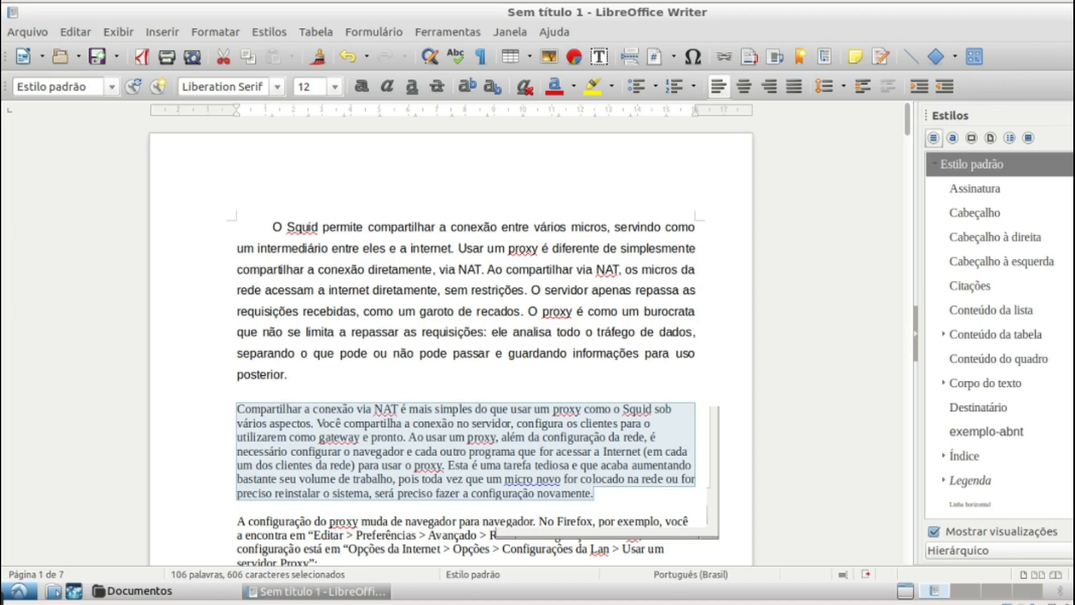
scroll(1000, 336, "down", 5)
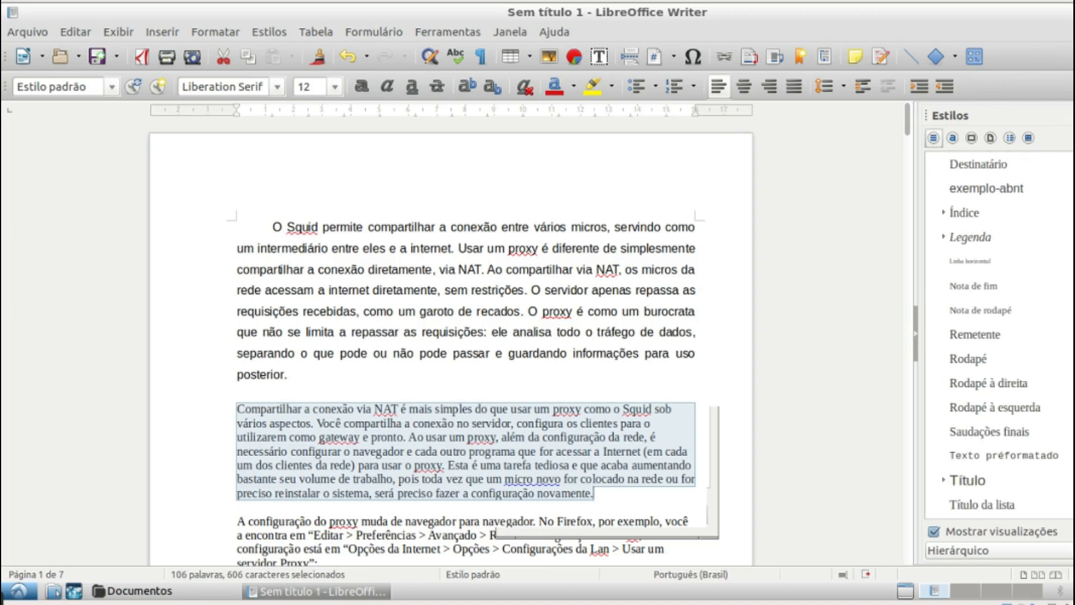
scroll(1071, 309, "up", 3)
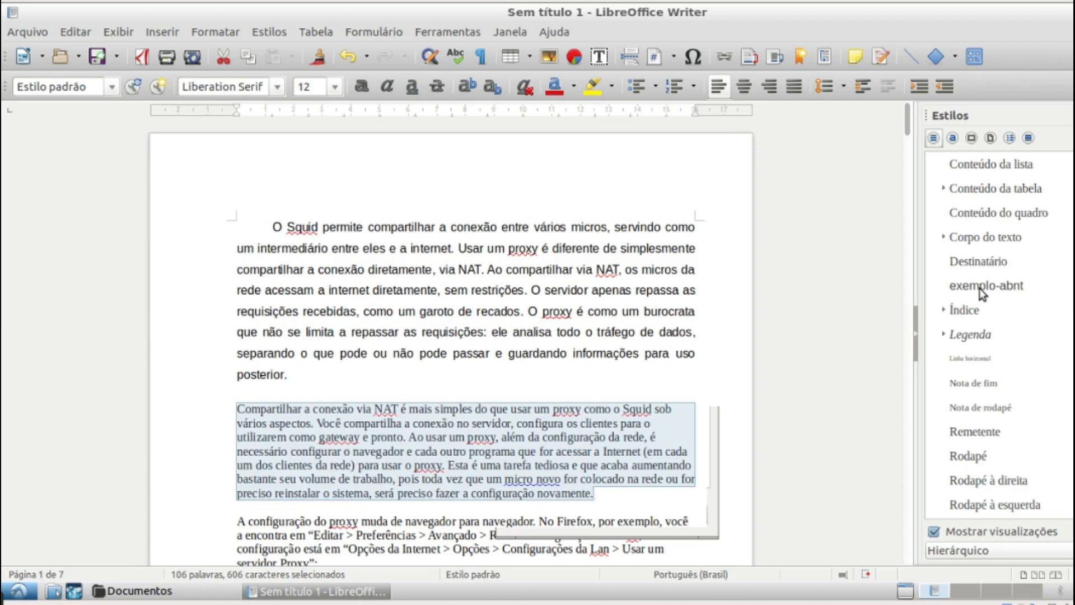
left_click(977, 288)
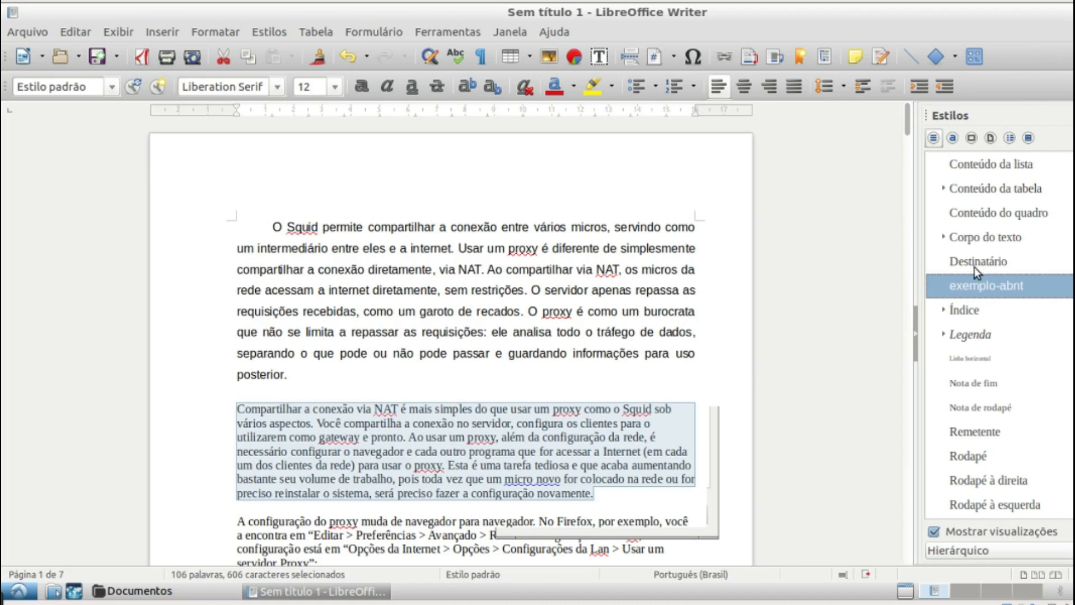
double_click(972, 286)
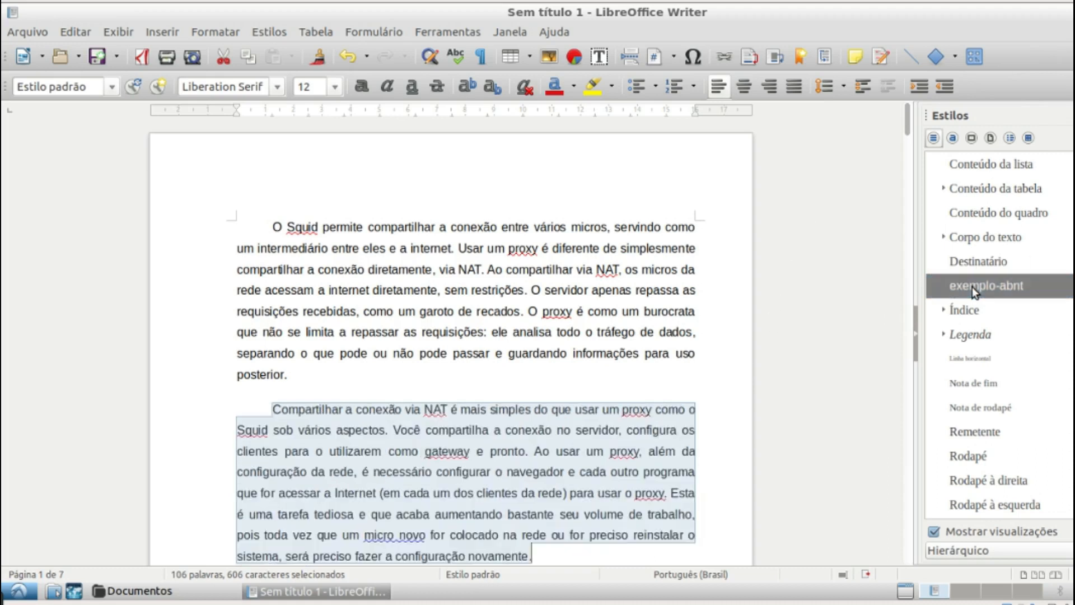
Step: Apply the exemplo-abnt style to the third paragraph, beginning "A configuração do proxy", and hide the styles list
scroll(747, 398, "down", 3)
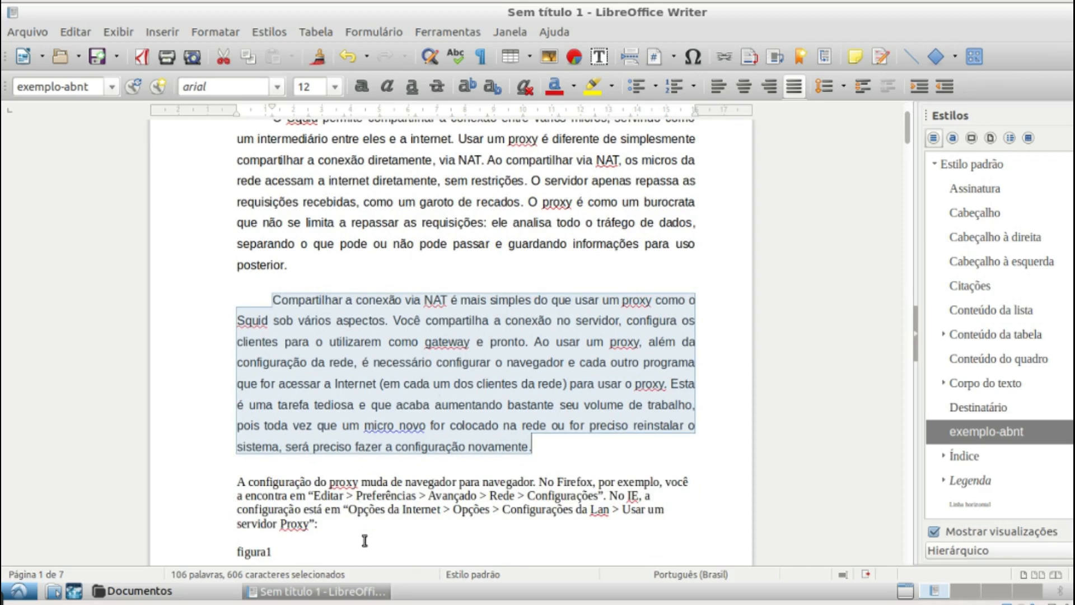
left_click_drag(333, 526, 237, 481)
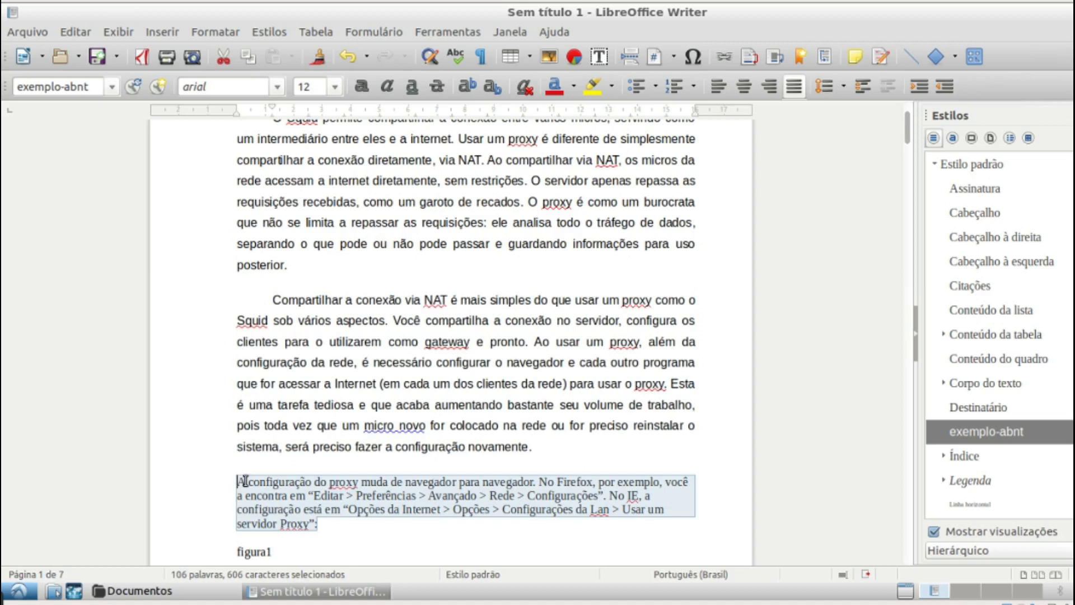
left_click(964, 438)
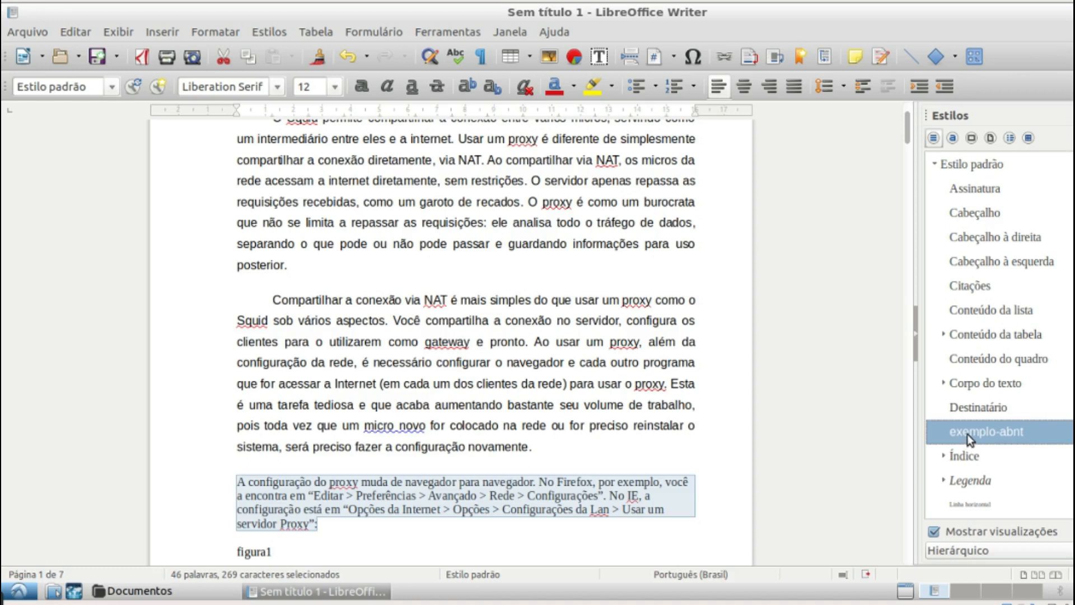
left_click(112, 88)
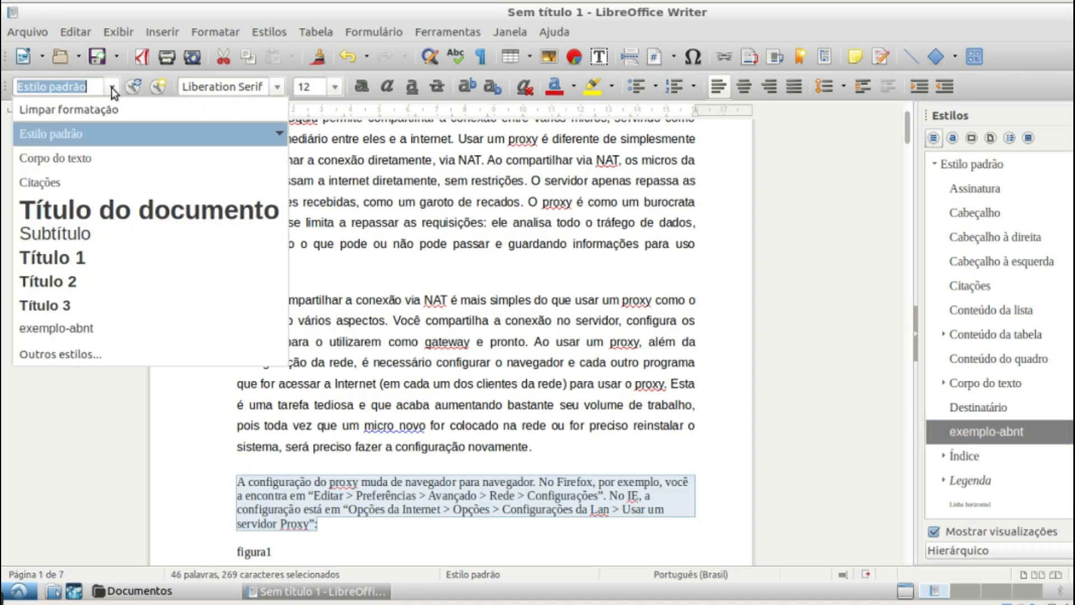
left_click(65, 327)
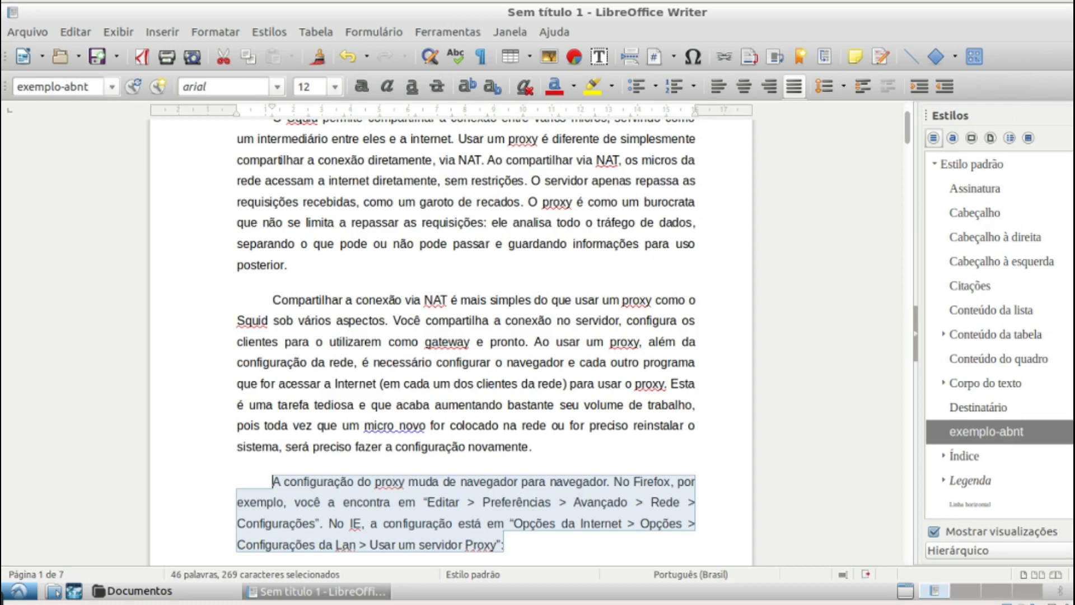
key("F11")
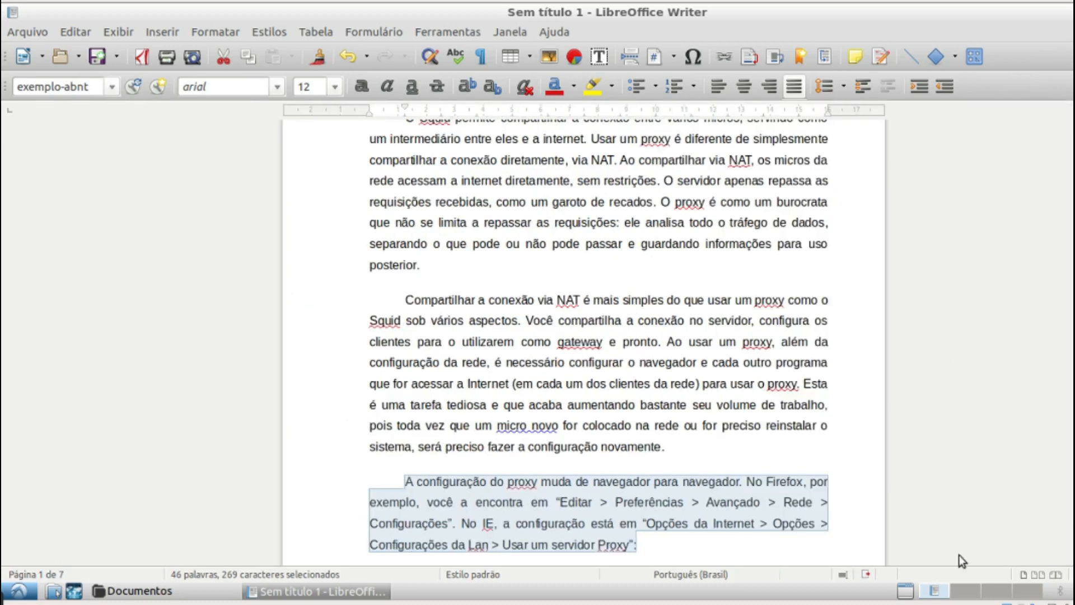
scroll(599, 341, "down", 10)
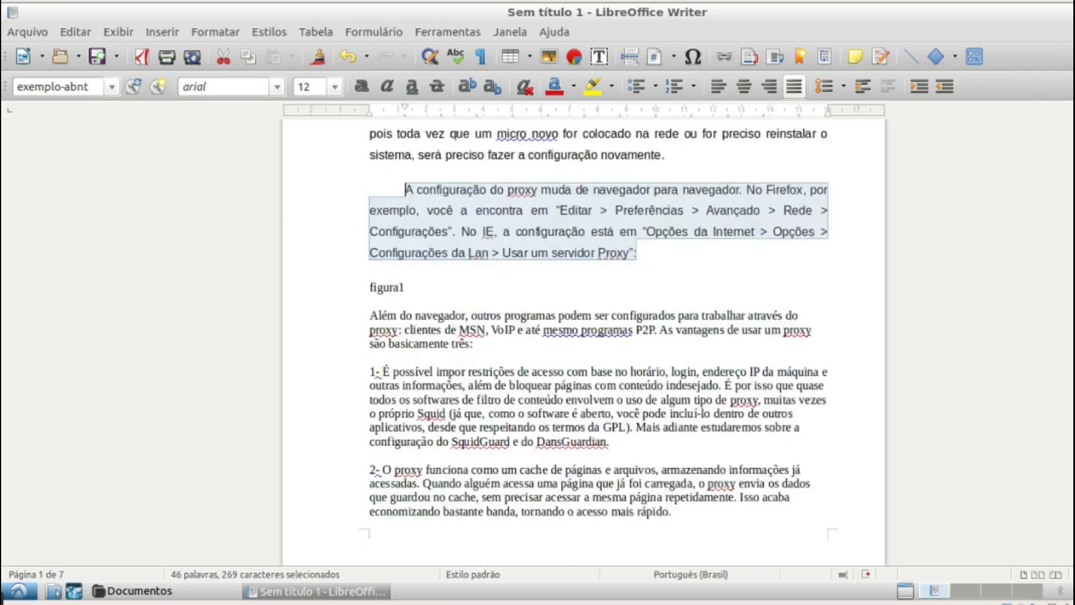
scroll(558, 198, "up", 1)
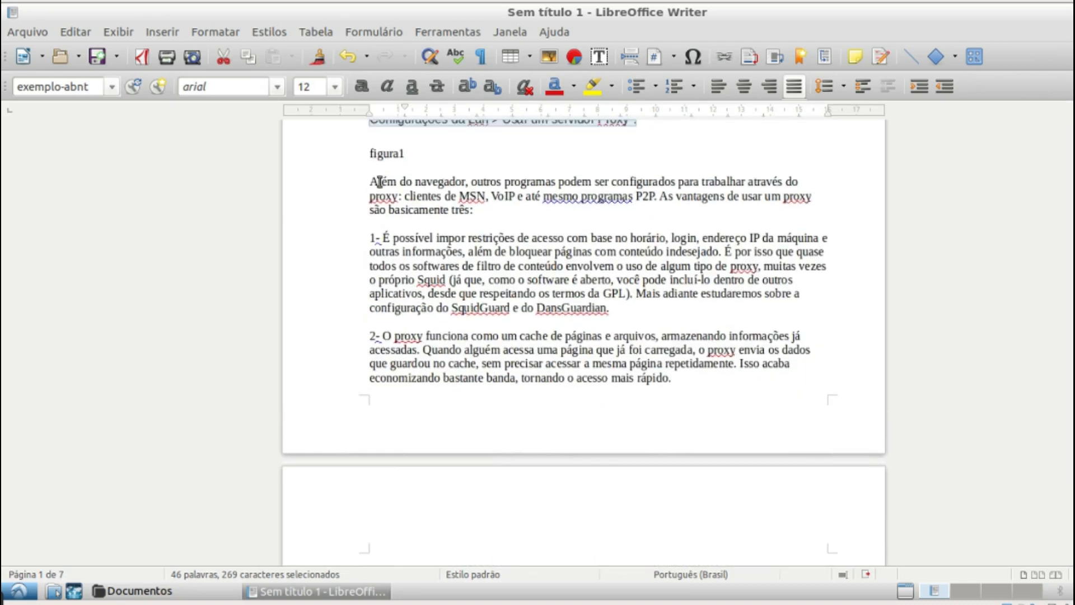
Step: Apply the exemplo-abnt style to the paragraphs from "Além do navegador" through item 2, "O proxy funciona como um cache"
left_click_drag(361, 183, 714, 382)
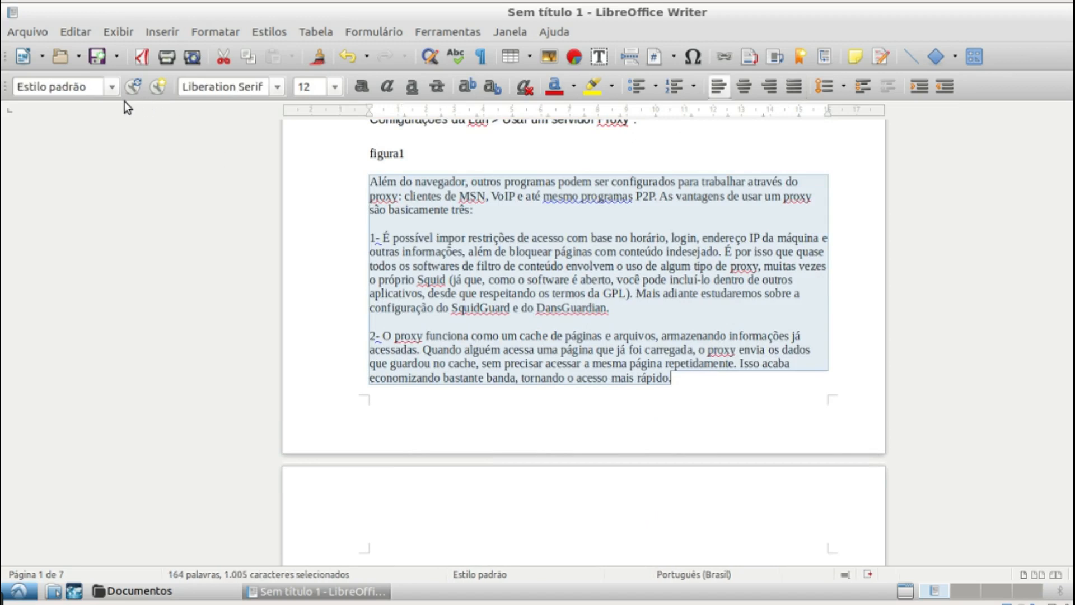
left_click(112, 86)
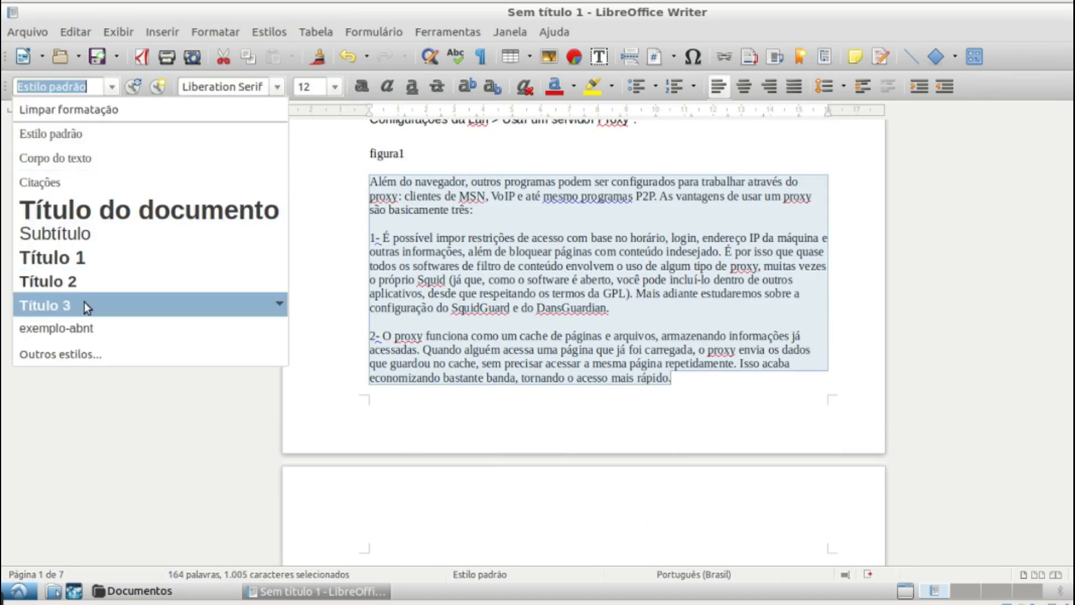
left_click(83, 325)
Step: Apply the exemplo-abnt style to the paragraph beginning "Hoje em dia, os sites costumam usar páginas dinâmicas"
scroll(669, 407, "down", 4)
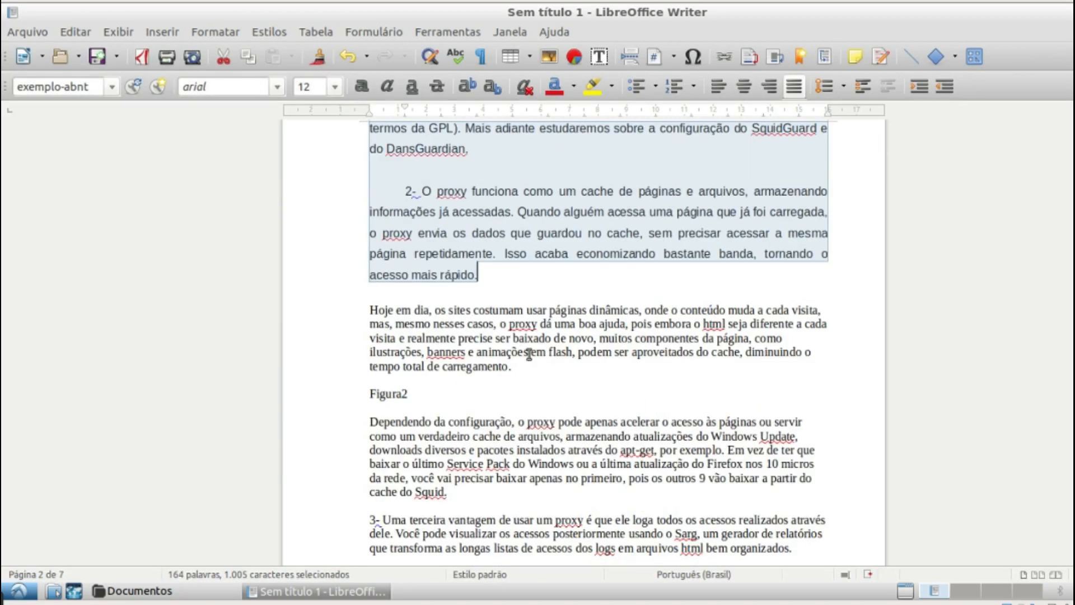
mouse_move(350, 301)
left_mouse_down()
mouse_move(557, 353)
mouse_move(565, 364)
mouse_move(359, 322)
mouse_move(359, 310)
left_mouse_up()
left_click(511, 342)
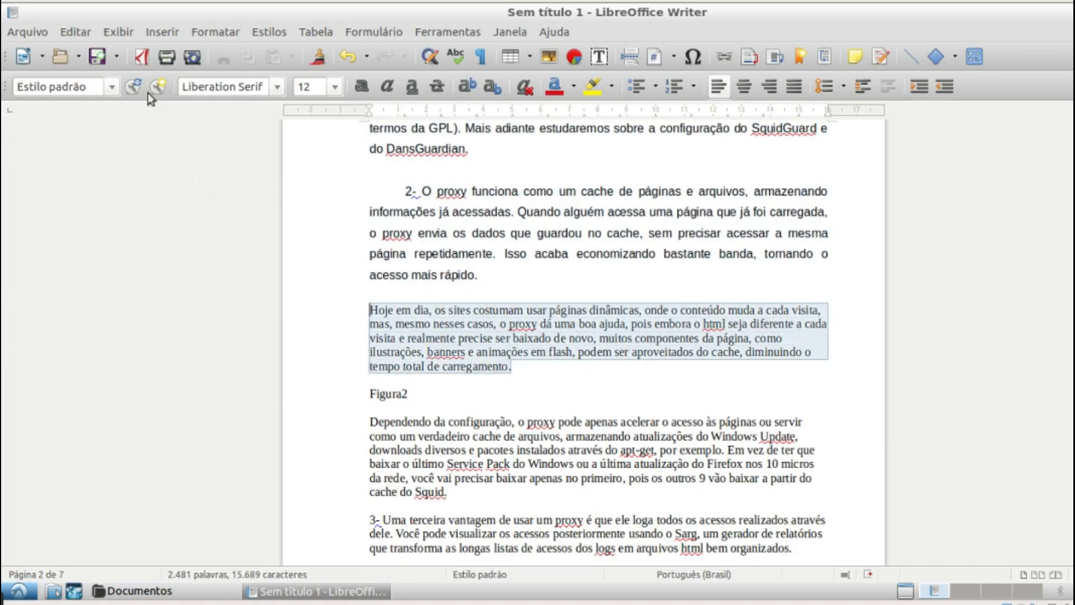
left_click(111, 86)
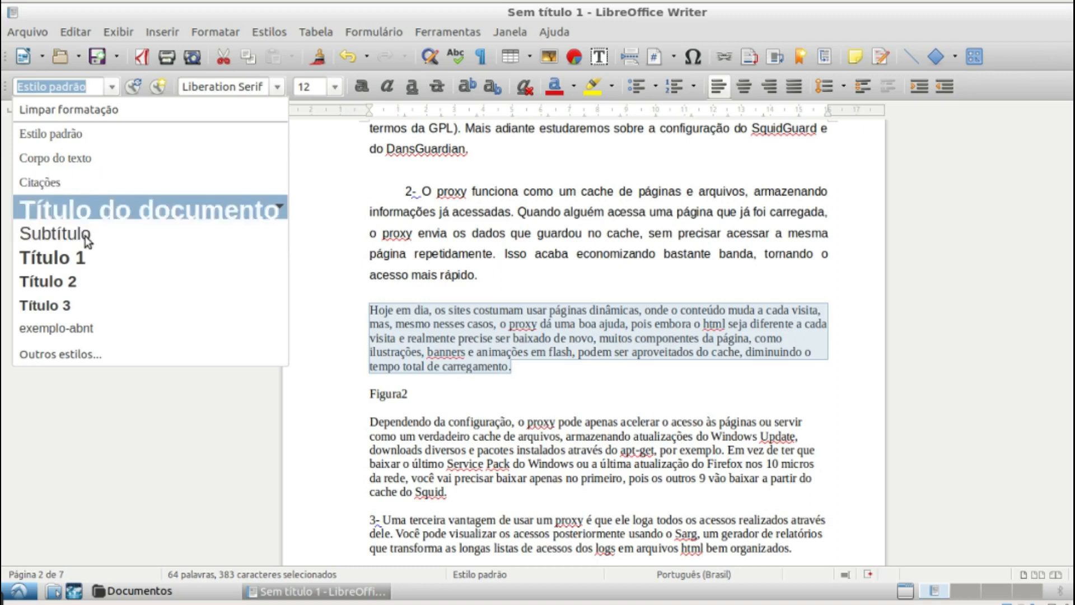
left_click(106, 328)
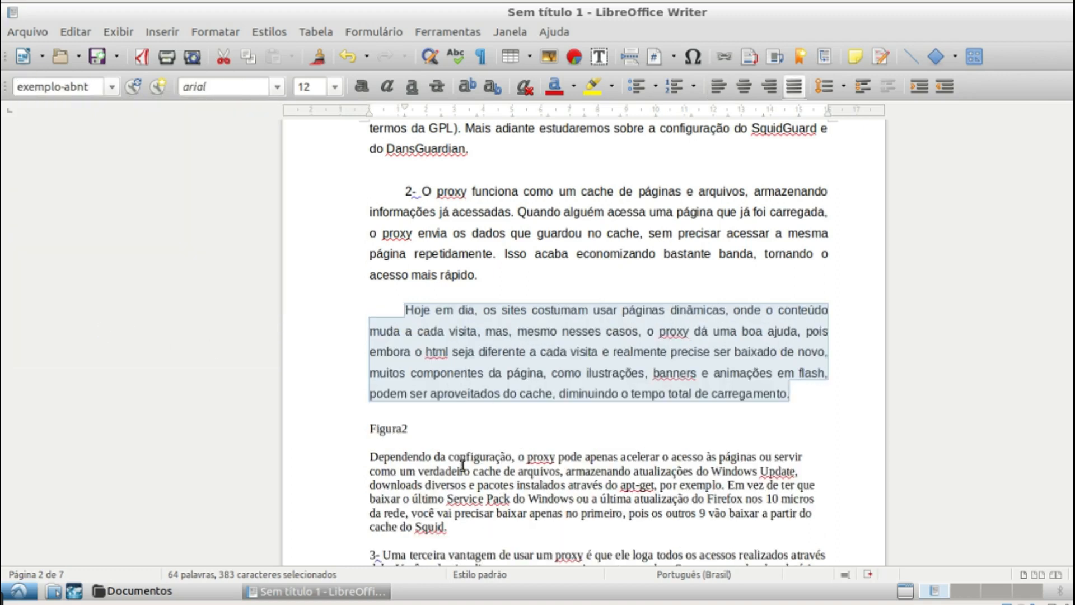
Step: Apply the exemplo-abnt style to the paragraph below Figura2, beginning "Dependendo da configuração"
left_click(444, 472)
left_click_drag(368, 458, 447, 528)
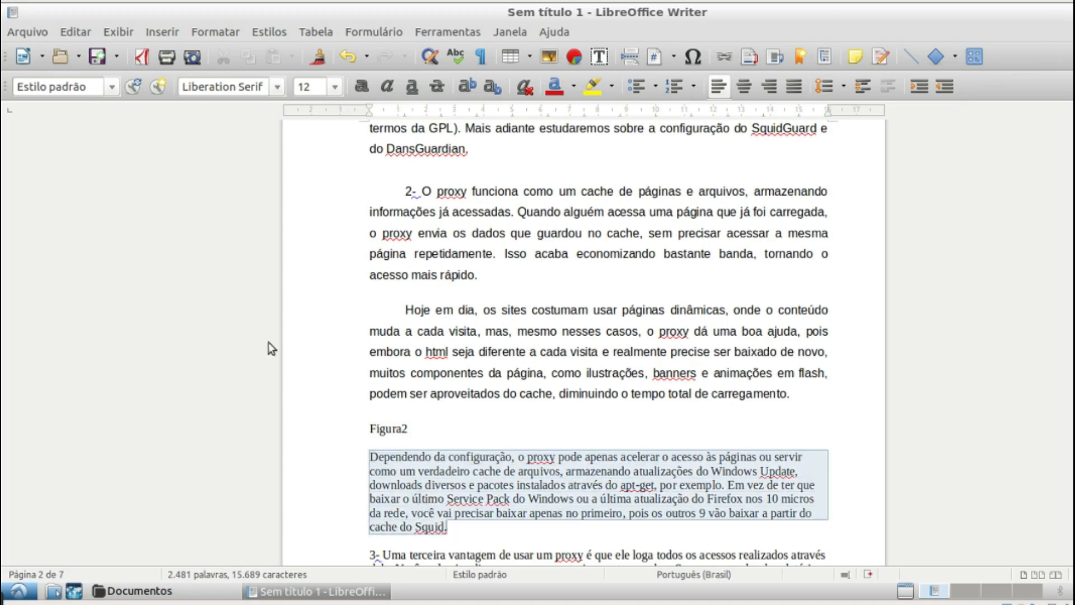
left_click(108, 88)
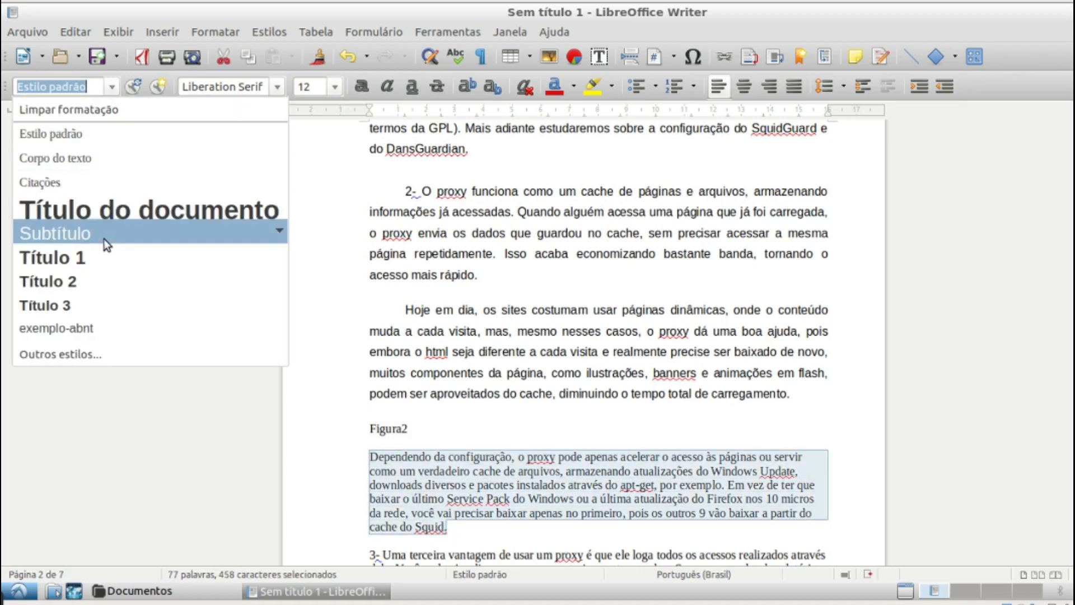
left_click(109, 326)
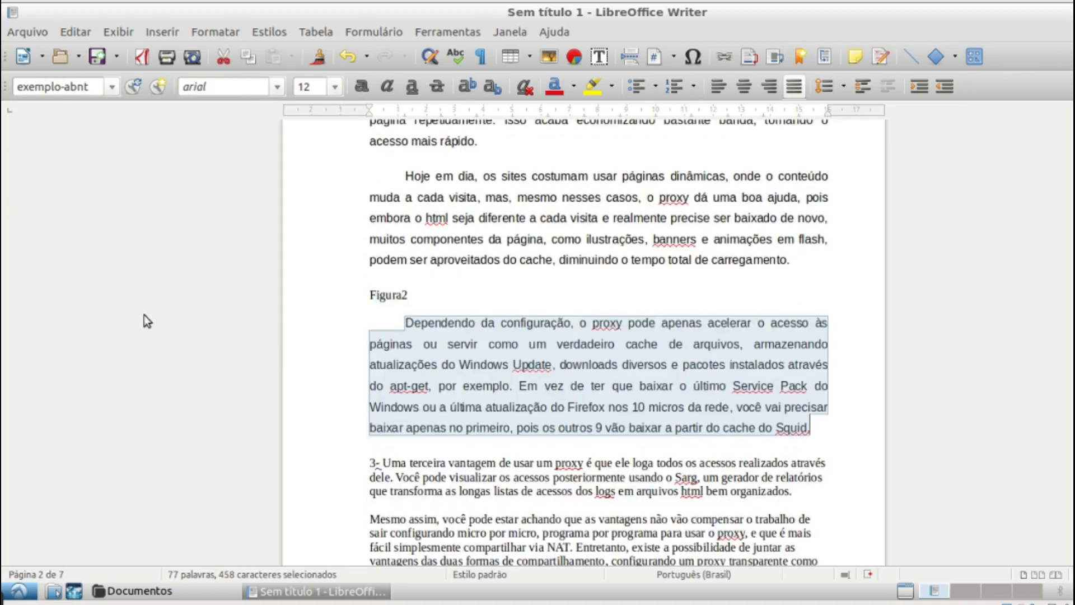
Step: Review the paragraphs on the first two pages, comparing those already styled with those not yet styled
left_click(715, 262)
scroll(715, 262, "up", 10)
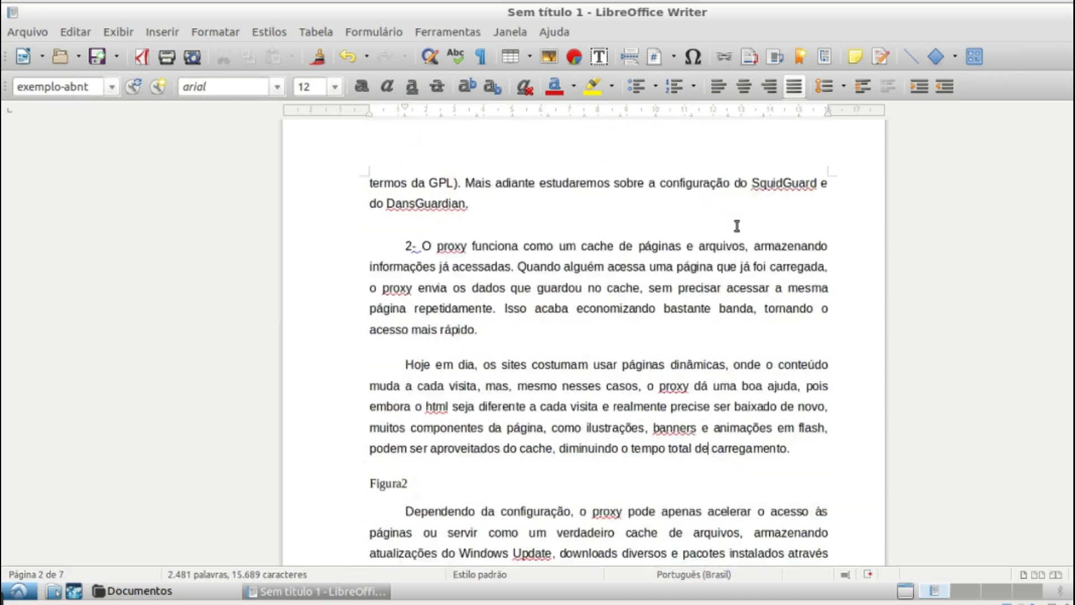
scroll(707, 275, "up", 20)
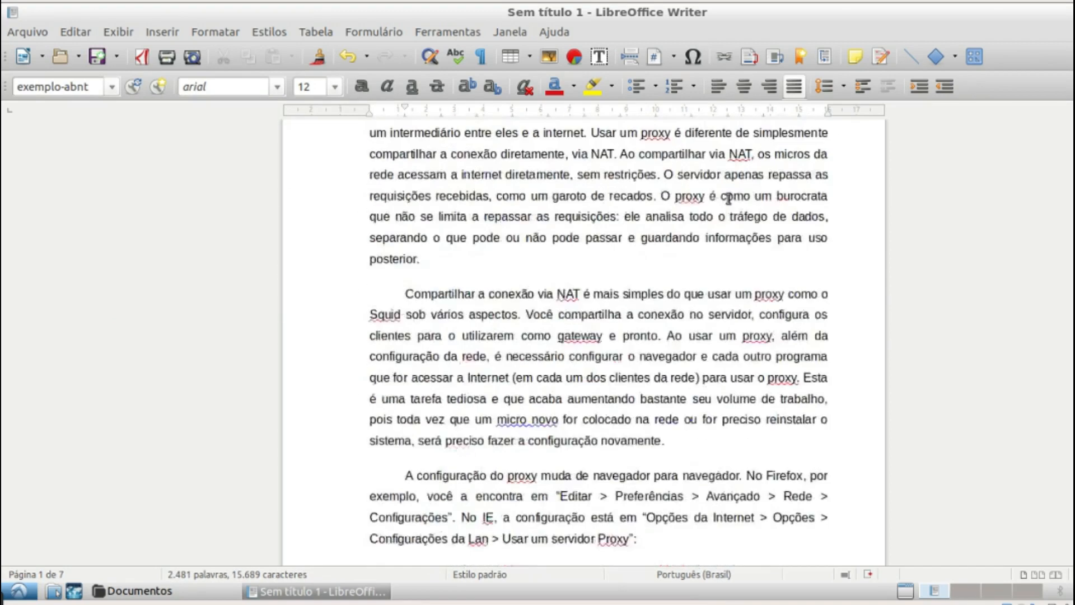
left_click(406, 227)
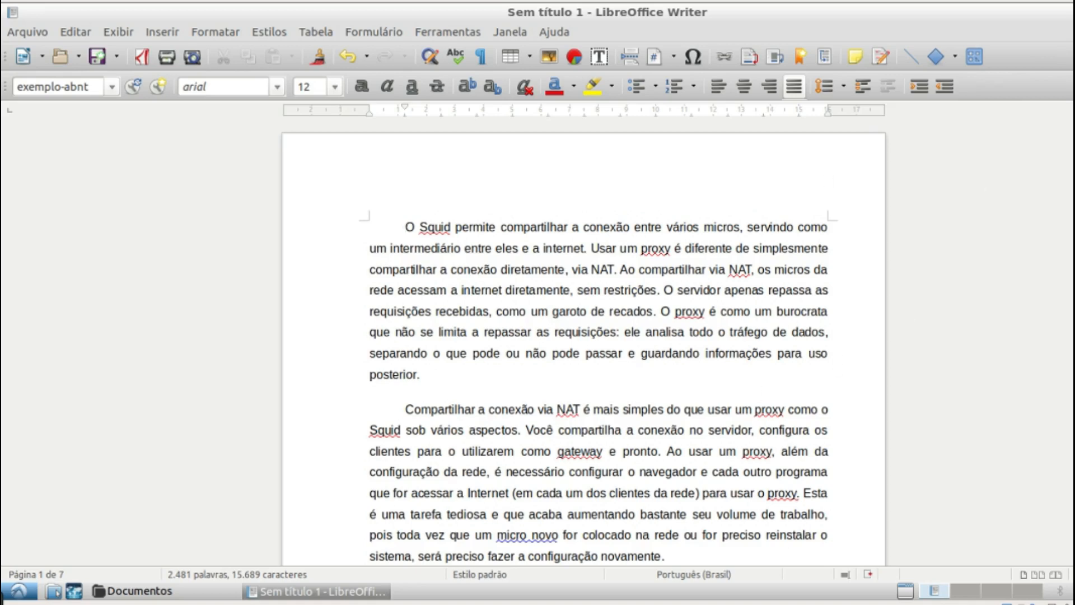
scroll(583, 347, "down", 20)
scroll(584, 347, "down", 8)
scroll(583, 347, "up", 20)
scroll(583, 347, "up", 15)
scroll(583, 347, "down", 15)
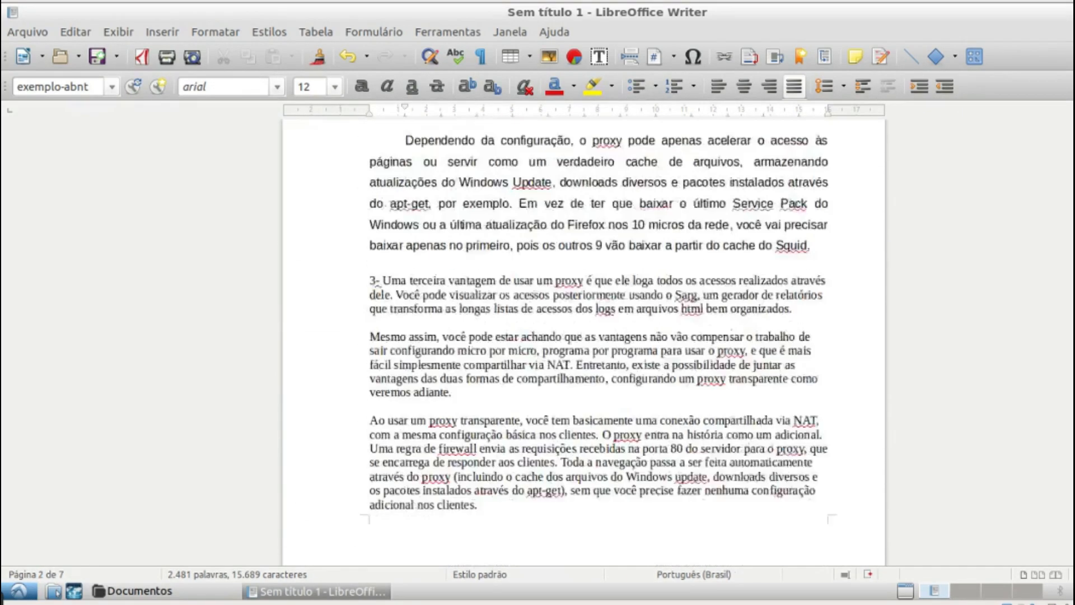
scroll(584, 347, "up", 8)
scroll(524, 323, "down", 10)
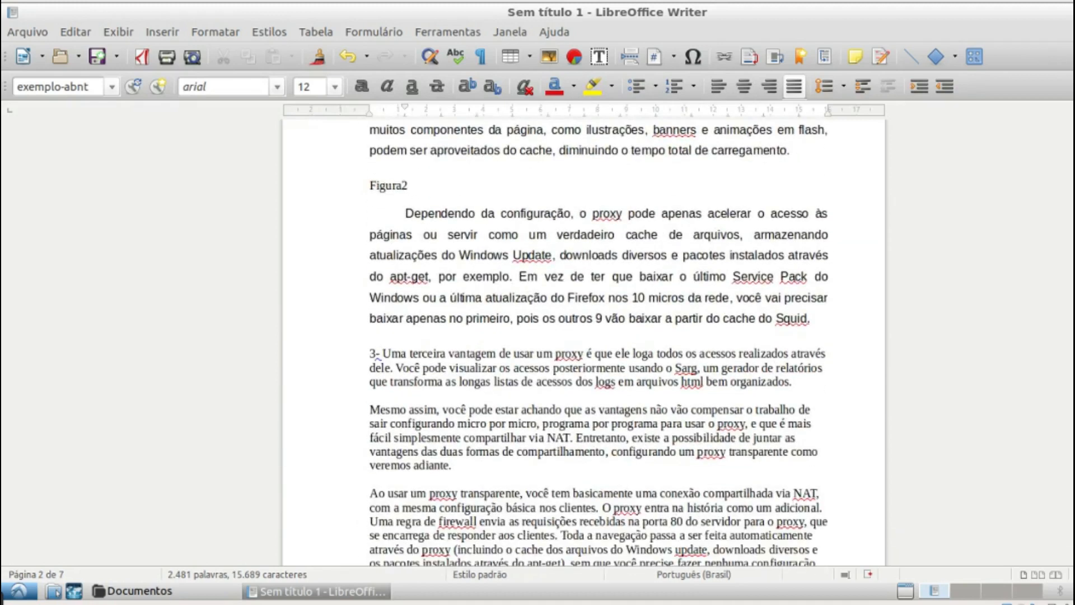
Step: Apply the exemplo-abnt style to the text from "Dependendo da configuração" through the paragraph "Ao usar um proxy transparente" above Figura3
left_click_drag(518, 316, 372, 511)
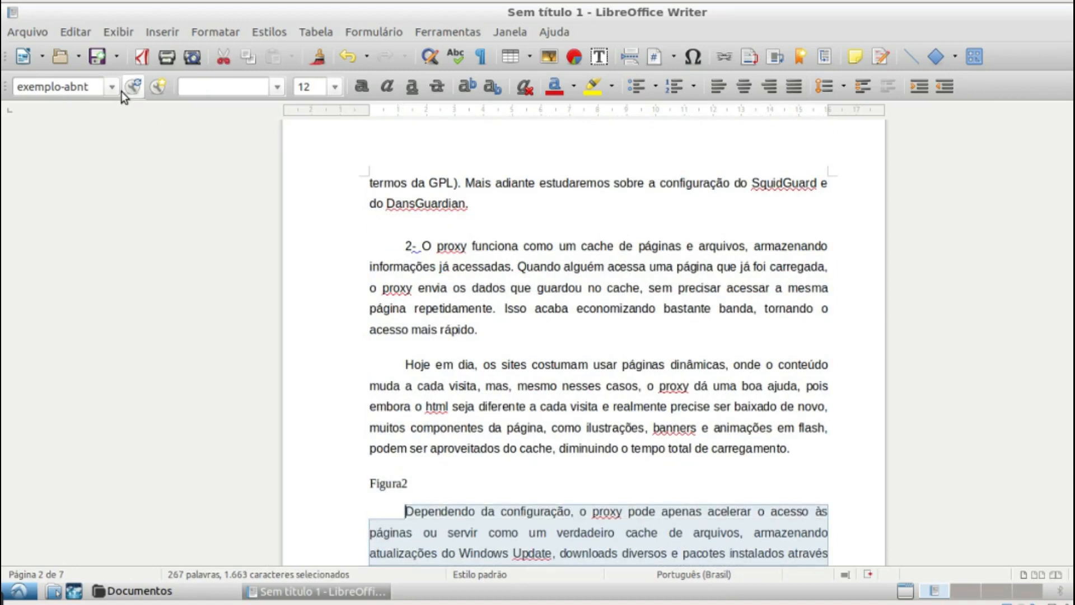
left_click(115, 87)
left_click(99, 335)
left_click(581, 462)
Step: Apply the exemplo-abnt style to the paragraphs below Figura3, from "O Squid é composto" through "O arquivo original"
scroll(600, 386, "down", 10)
scroll(619, 361, "down", 8)
left_click_drag(365, 240, 829, 454)
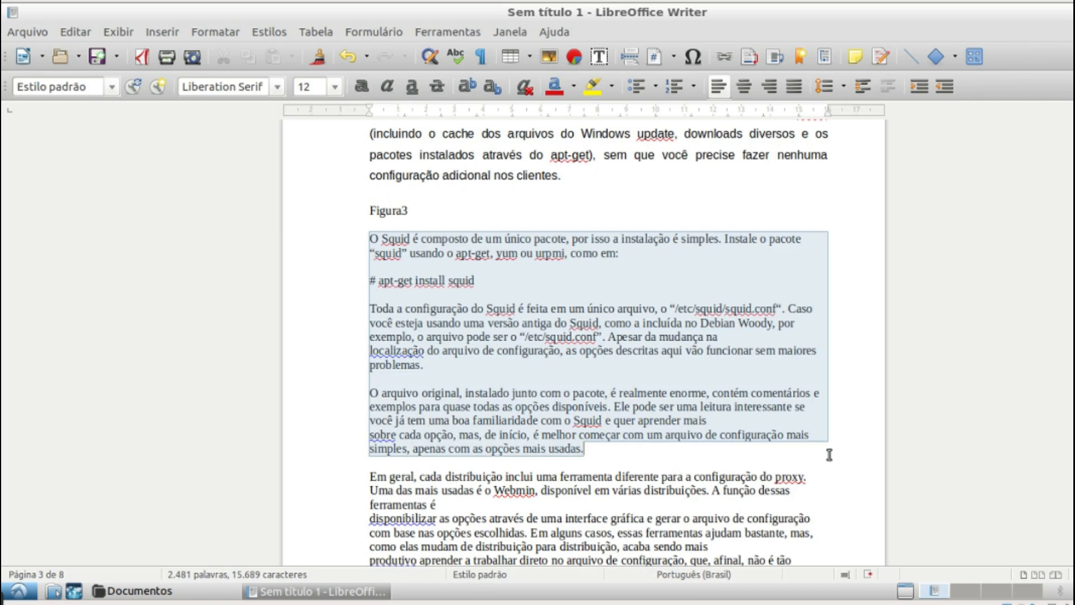
left_click(111, 87)
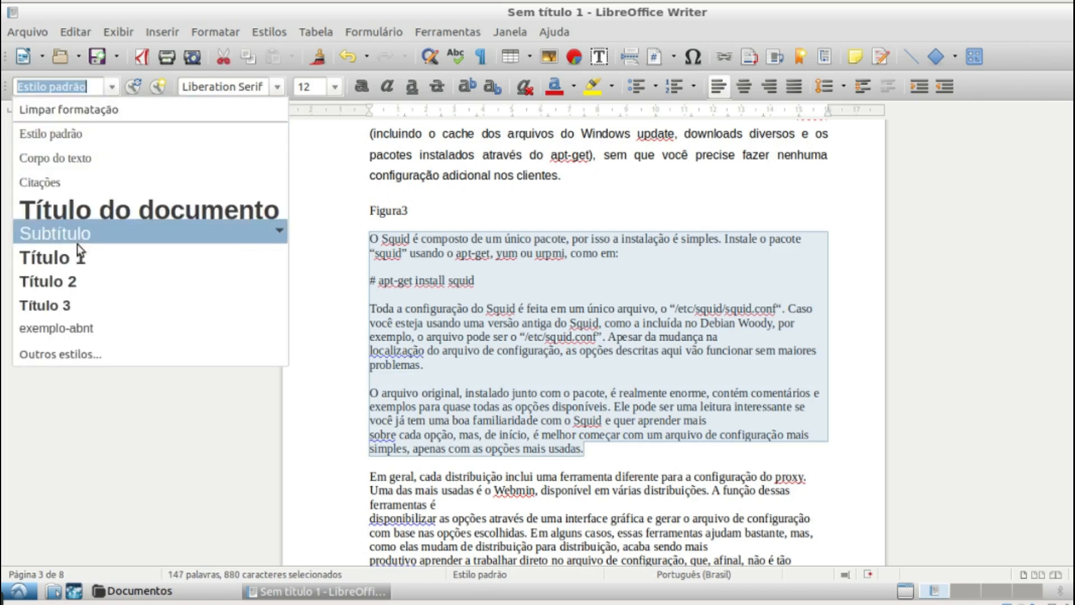
left_click(84, 332)
Step: Delete the unformatted text from the "Em geral, cada distribuição" paragraph onward, down to the document's last line
left_click(464, 450)
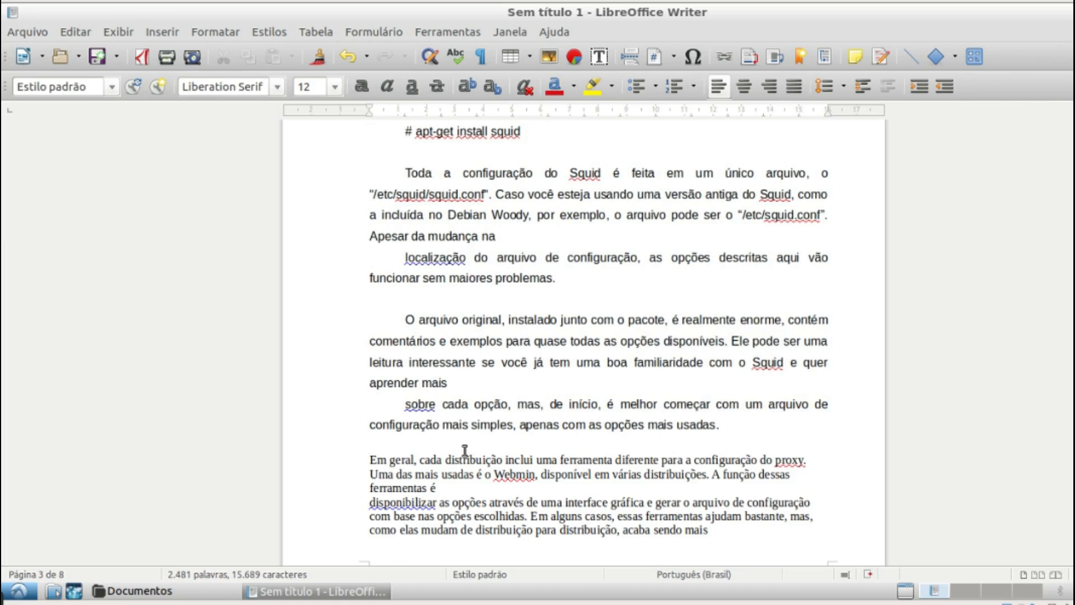
key("shift+Page_Down")
key("shift+Page_Down")
key("shift+Page_Down")
key("shift+Page_Down")
key("shift+Page_Down")
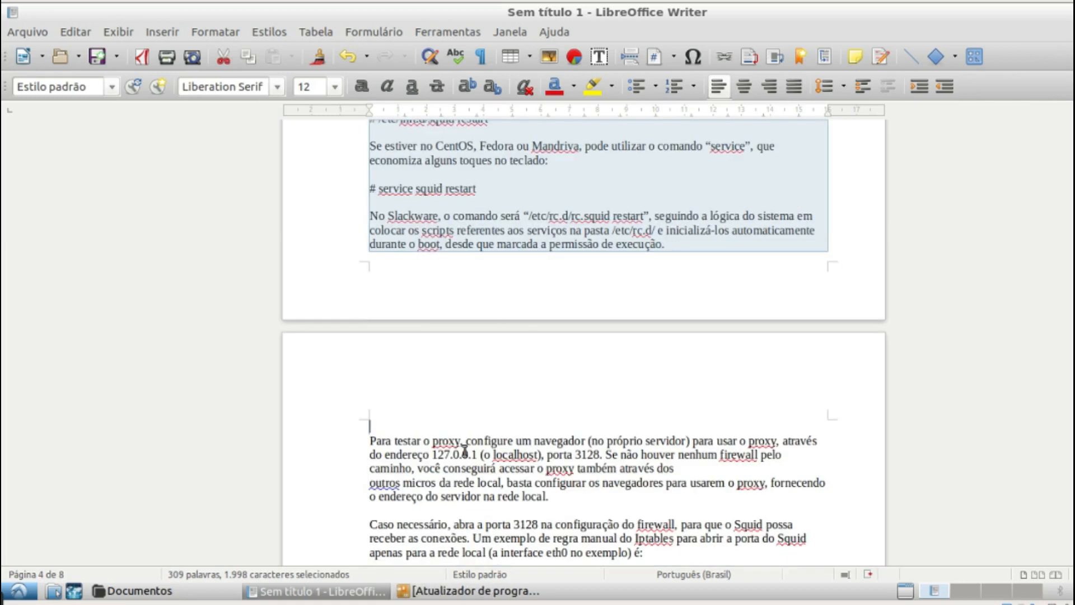
key("shift+Page_Down")
key("shift+Page_Down")
key("shift+Page_Down")
key("Delete")
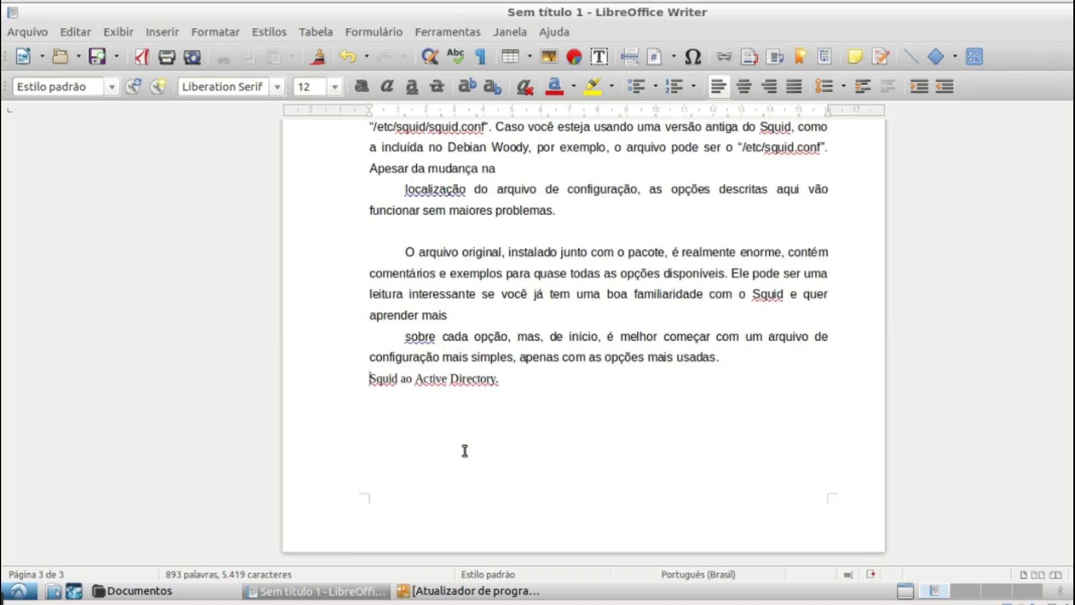
Step: Insert a page break before the third paragraph, beginning "A configuração do proxy"
scroll(554, 386, "up", 20)
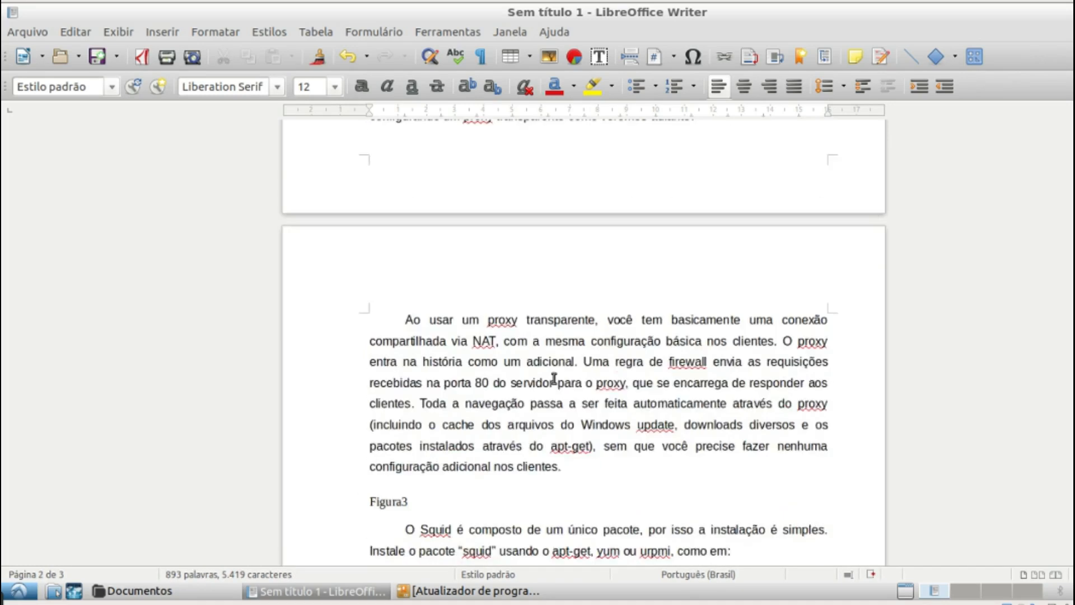
scroll(553, 380, "up", 15)
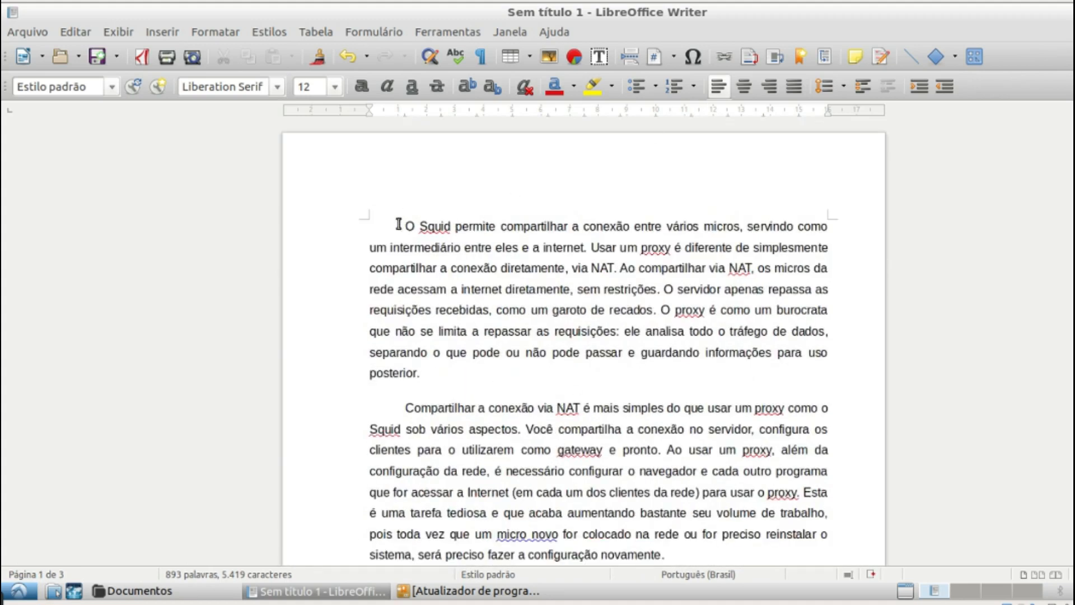
left_click(839, 380)
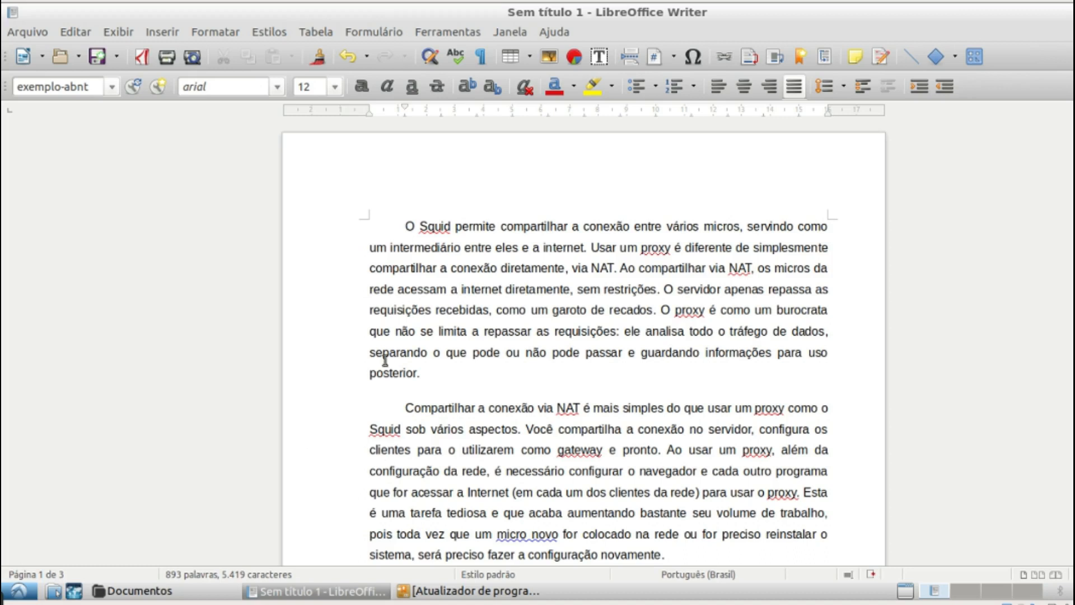
scroll(467, 493, "down", 2)
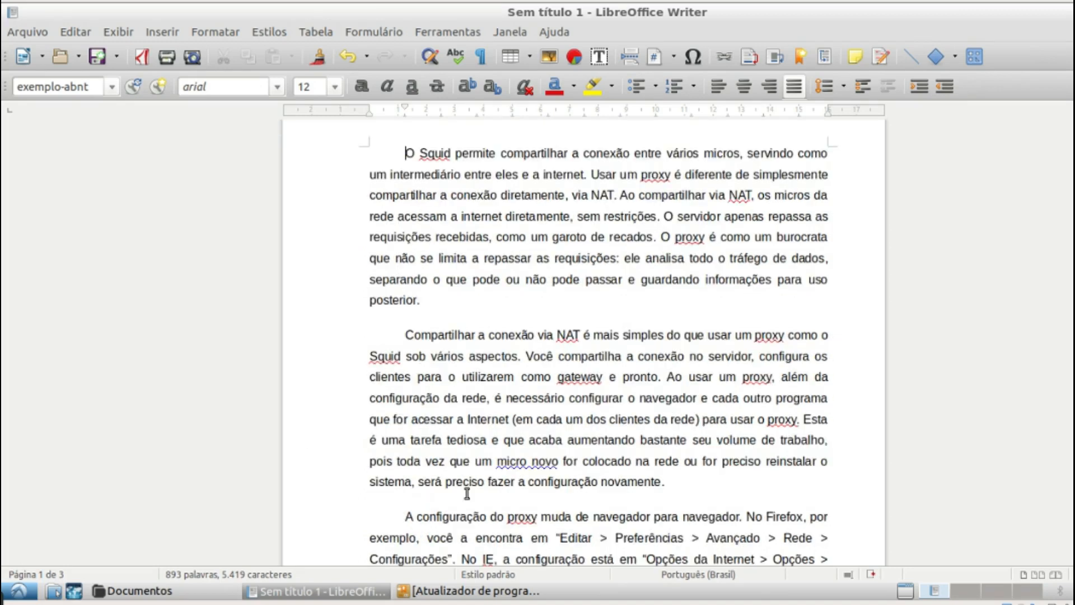
left_click(400, 525)
left_click(159, 32)
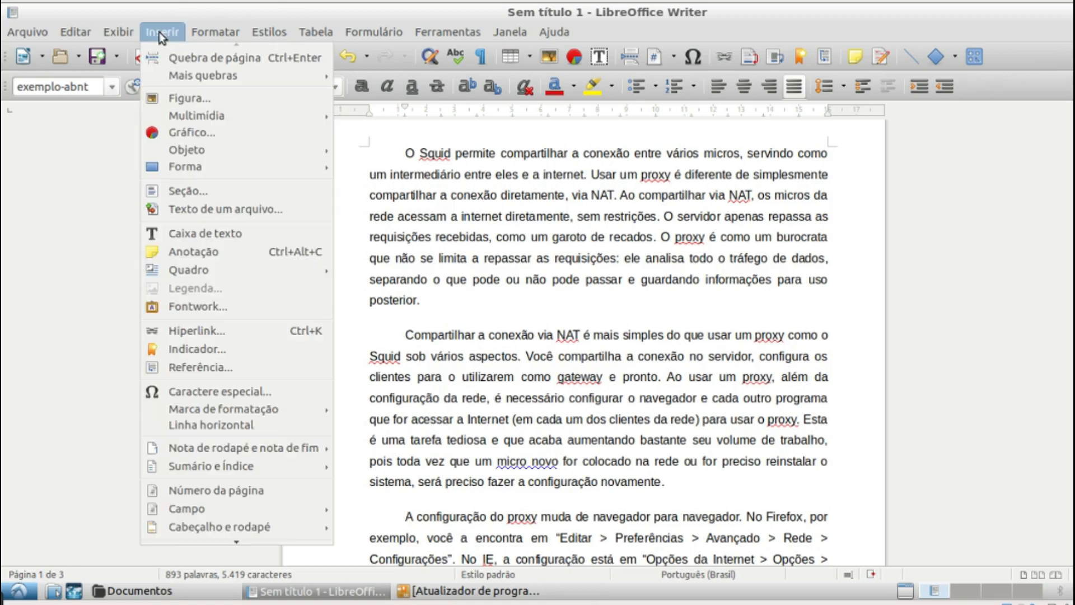
left_click(166, 64)
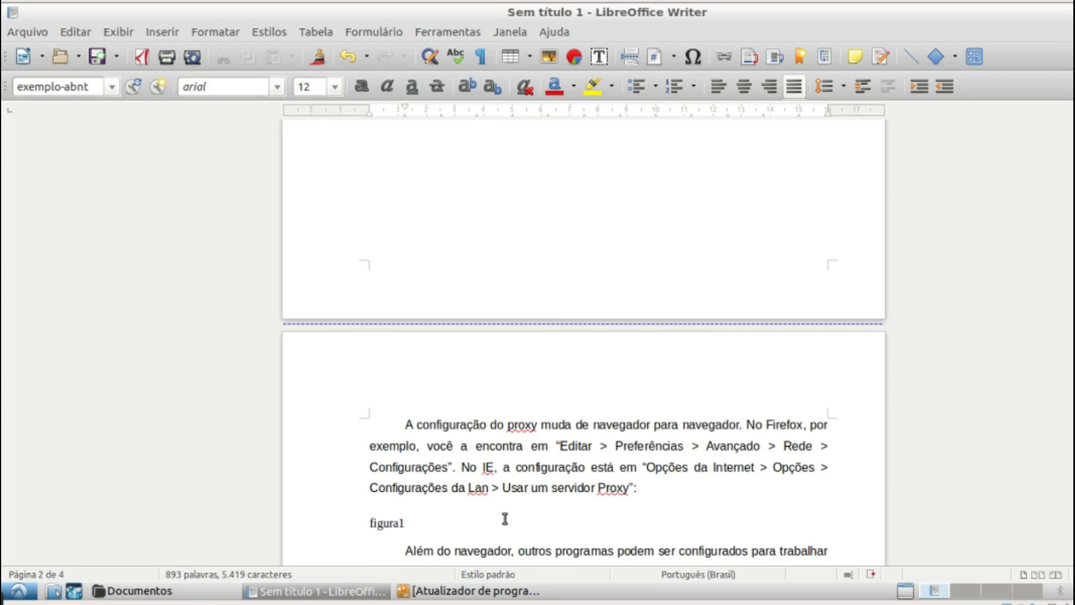
Step: Insert a page break before the paragraph beginning "Hoje em dia, os sites costumam usar páginas dinâmicas"
scroll(503, 515, "down", 3)
scroll(504, 518, "down", 7)
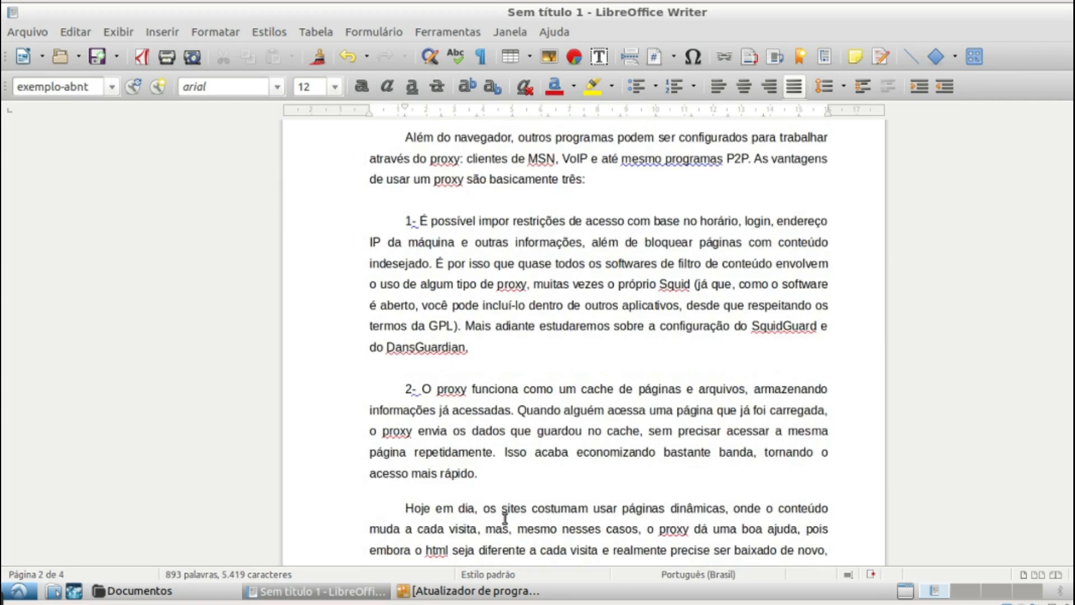
left_click(406, 430)
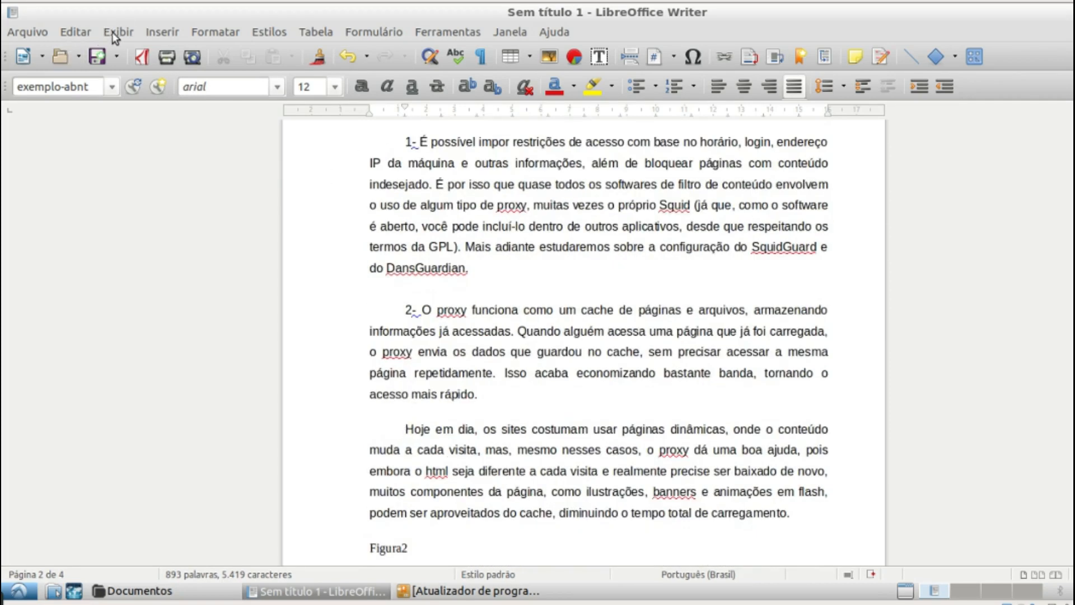
left_click(163, 32)
left_click(173, 60)
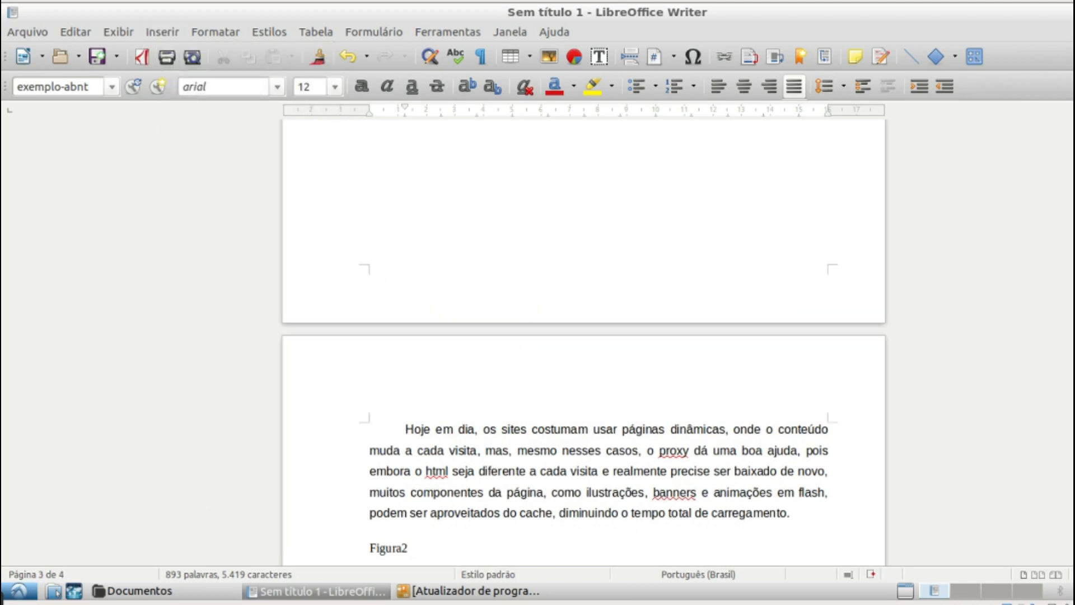
Step: Add an empty line above the first paragraph, "O Squid permite compartilhar", and set it to the Estilo padrão style
scroll(584, 336, "down", 20)
scroll(583, 336, "up", 9)
scroll(583, 342, "up", 20)
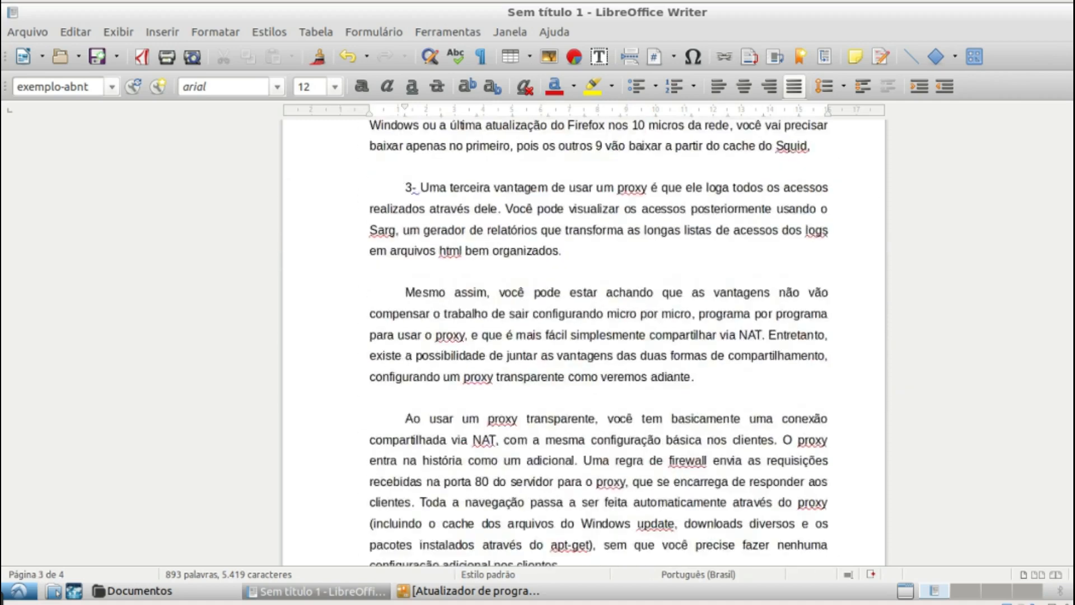
scroll(435, 233, "up", 2)
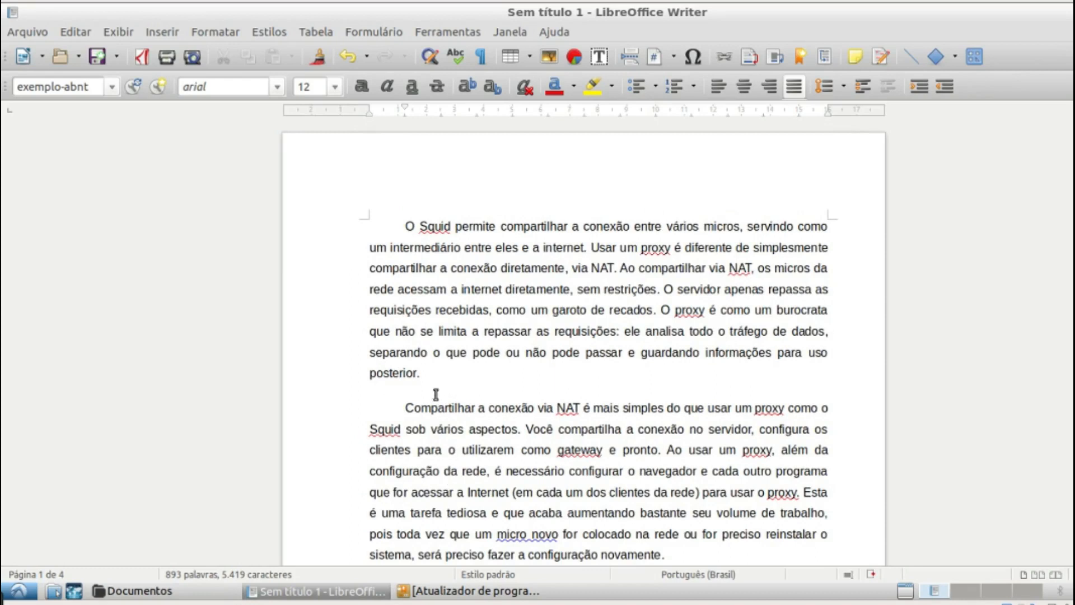
left_click(431, 367)
left_click(387, 220)
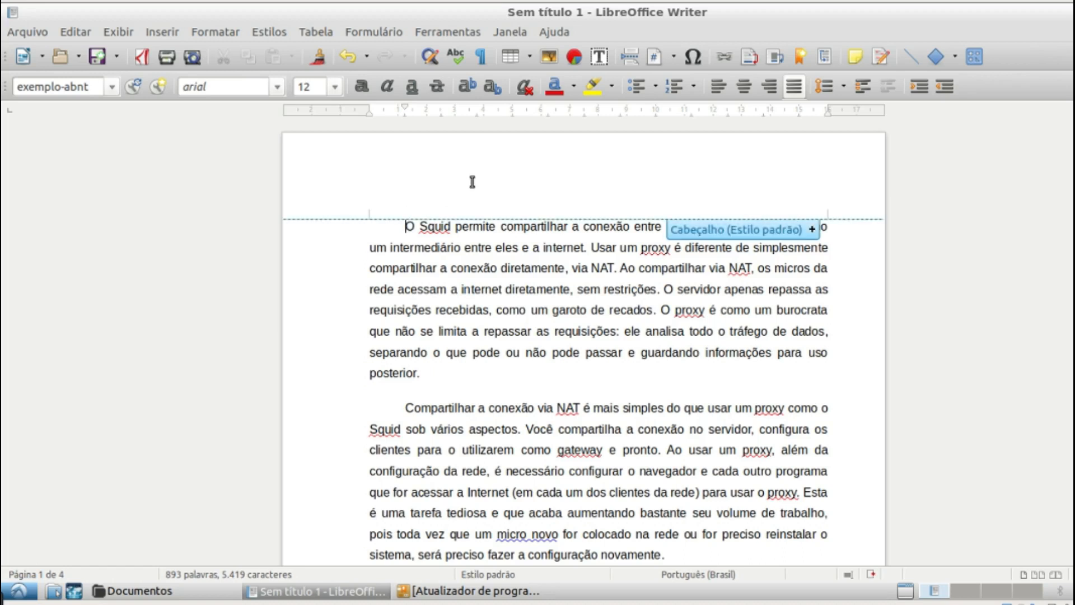
key("Return")
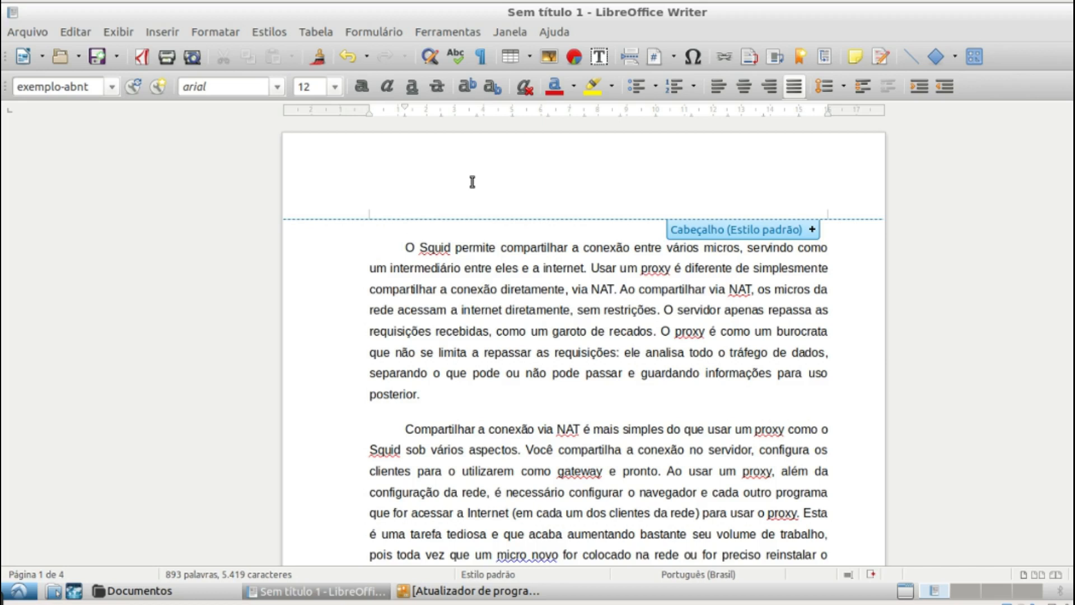
left_click(114, 87)
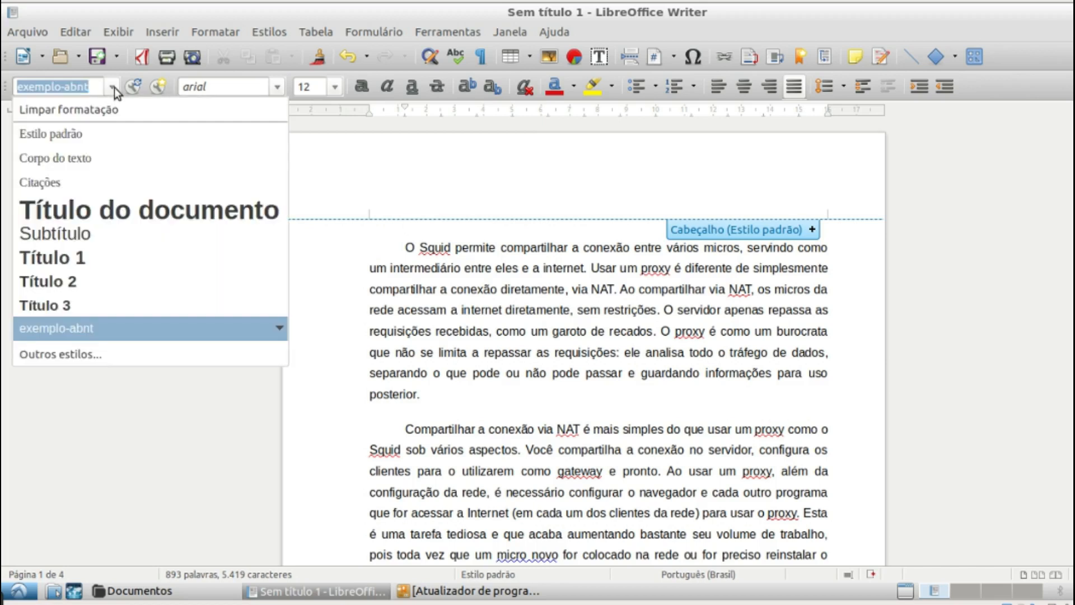
left_click(101, 129)
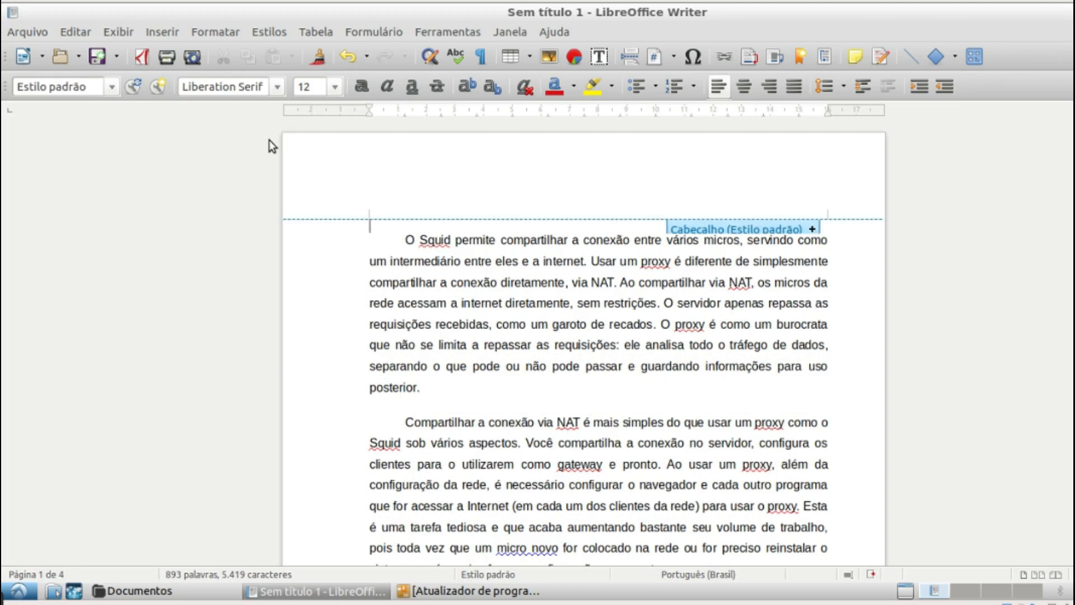
Step: Enter the heading "INTRODUÇÃO" on the empty line above the first paragraph and add an empty line below it
type("INTRODUÇÃO")
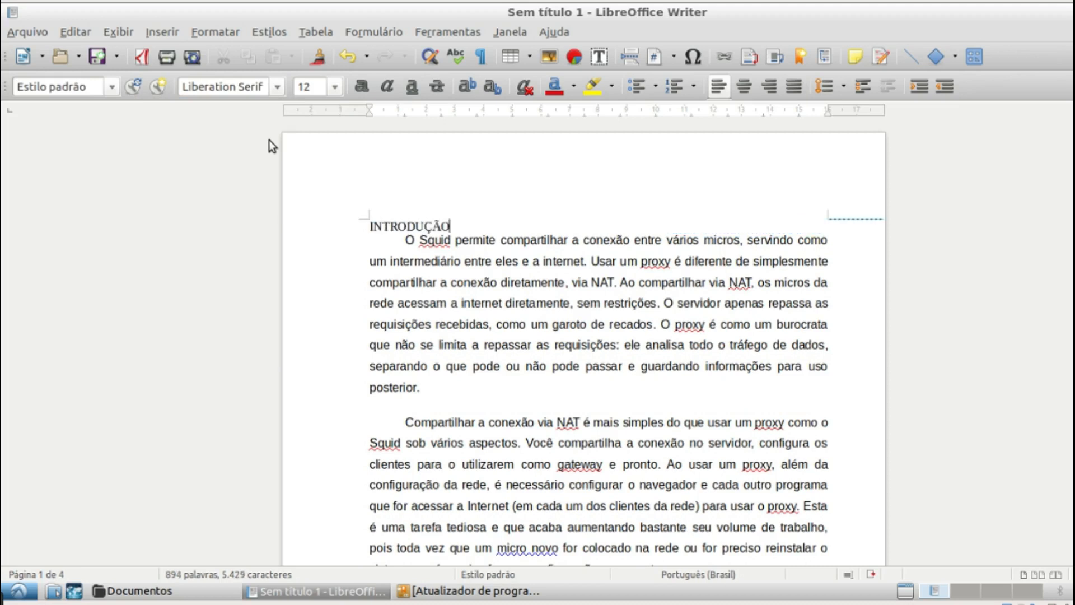
key("Return")
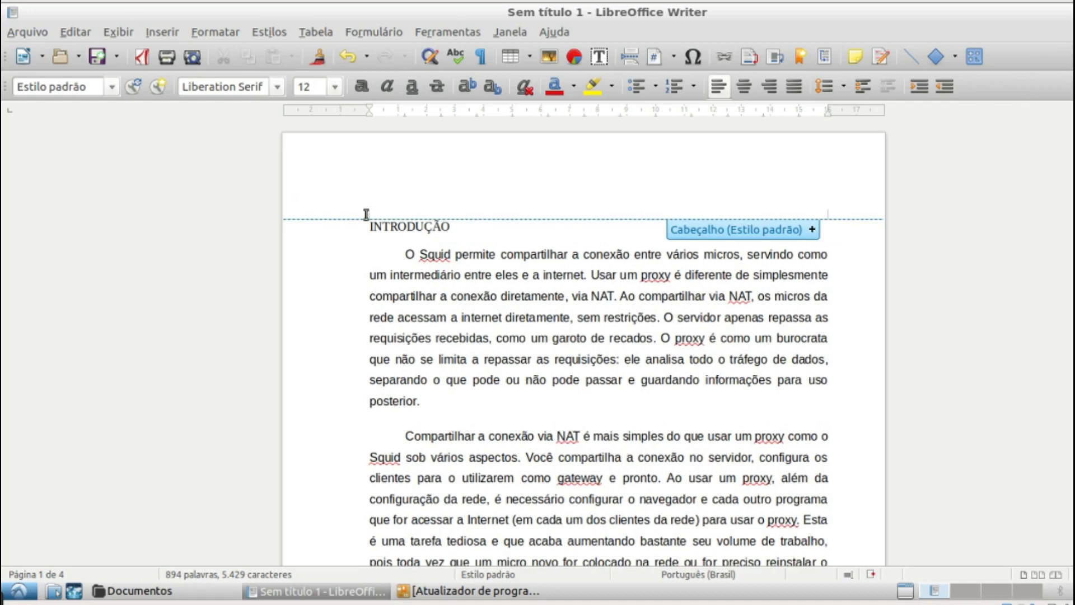
Step: Add an empty line above the paragraph beginning "A configuração do proxy" and set it to the Estilo padrão style
scroll(482, 274, "down", 6)
scroll(482, 295, "down", 10)
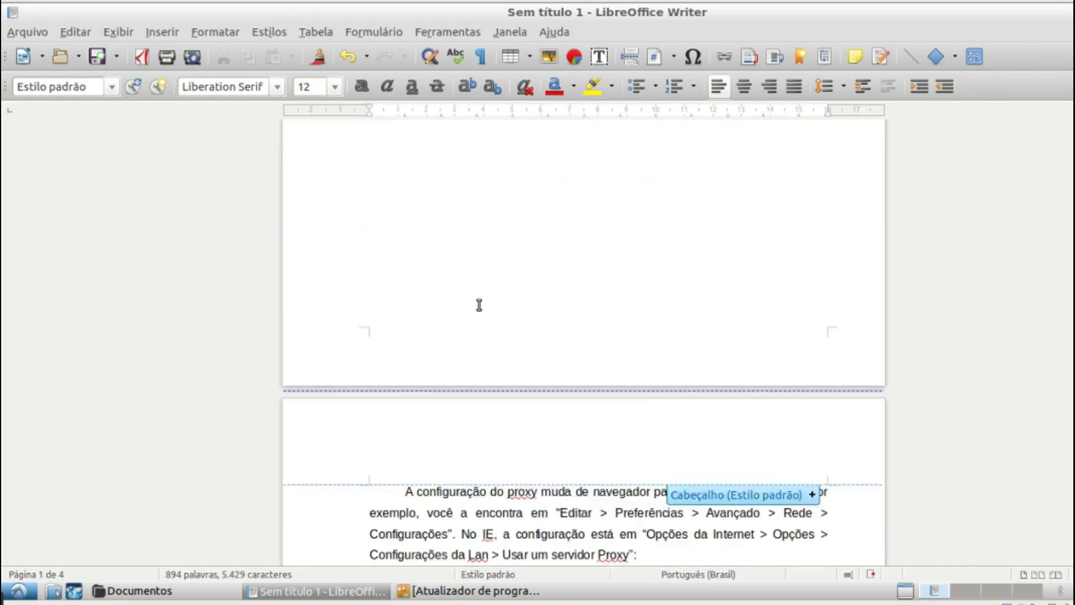
left_click(407, 374)
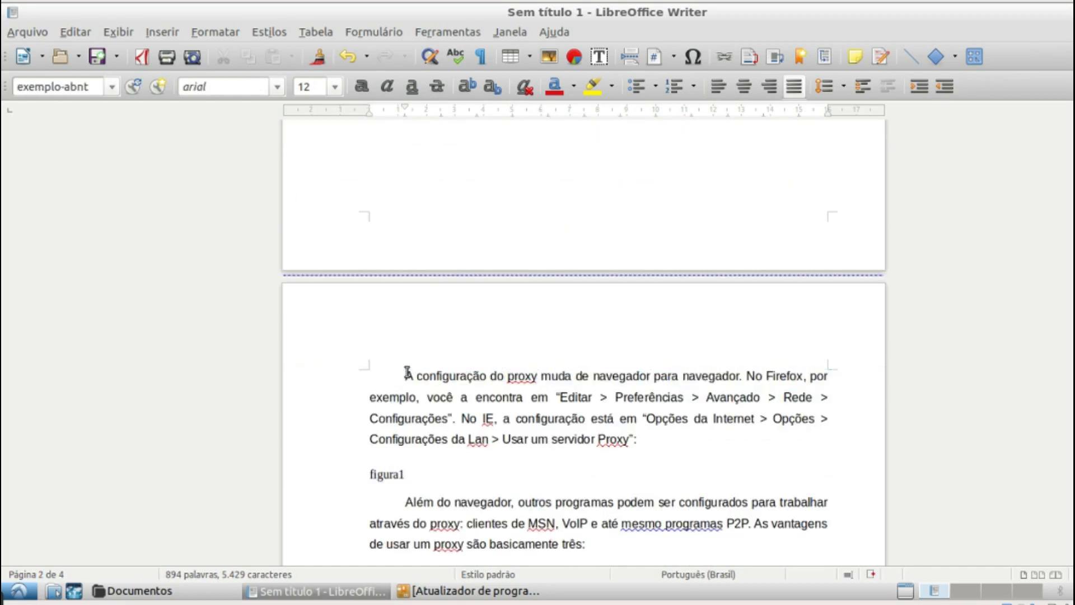
key("Return")
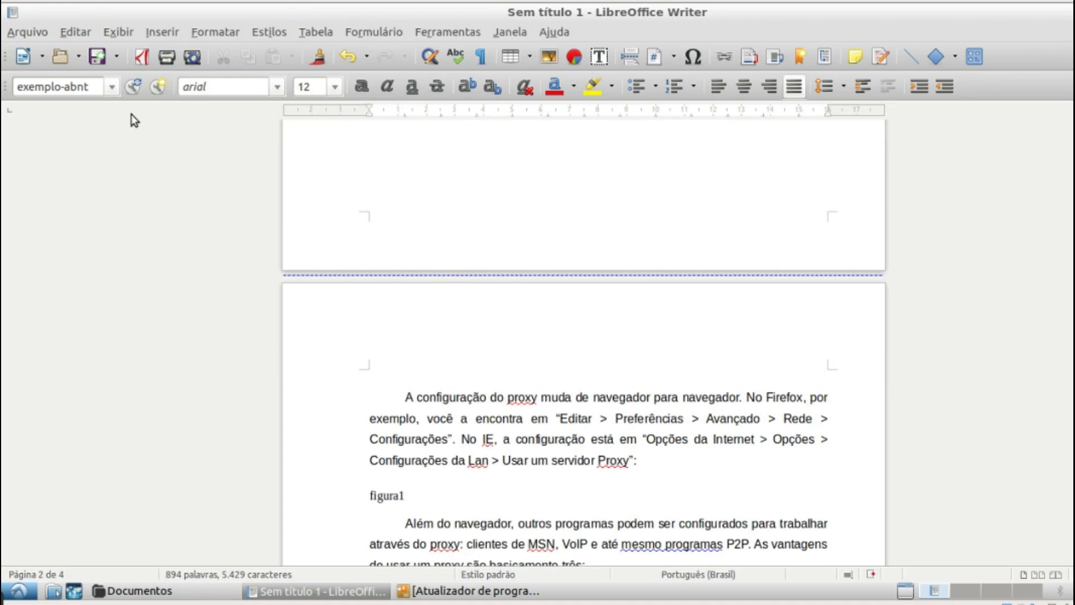
left_click(112, 86)
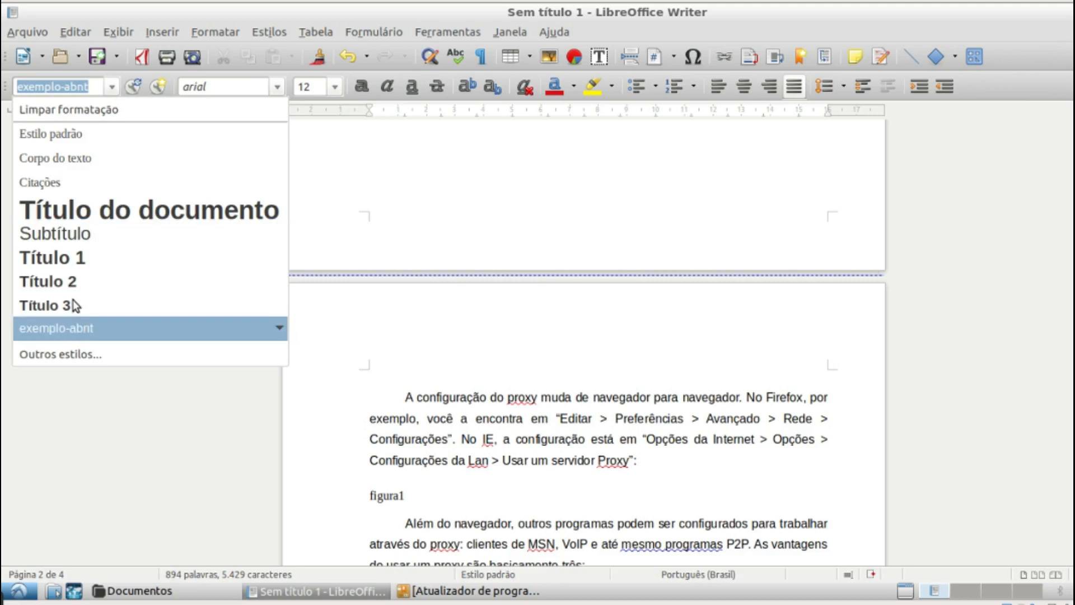
left_click(103, 134)
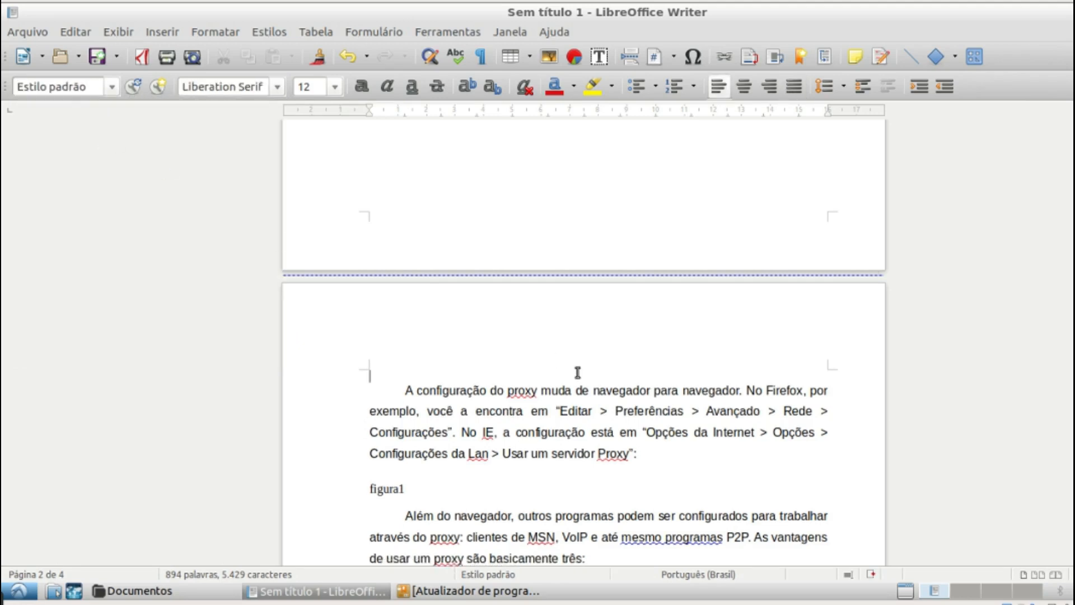
Step: Enter the heading "CAPÍTULO 1 – CONFIGURANDO O PROXY" on the new line, correcting its spelling and adding an empty line below it
type("Ca")
key("BackSpace")
key("BackSpace")
type("CAPITULO 1 =")
key("BackSpace")
key("BackSpace")
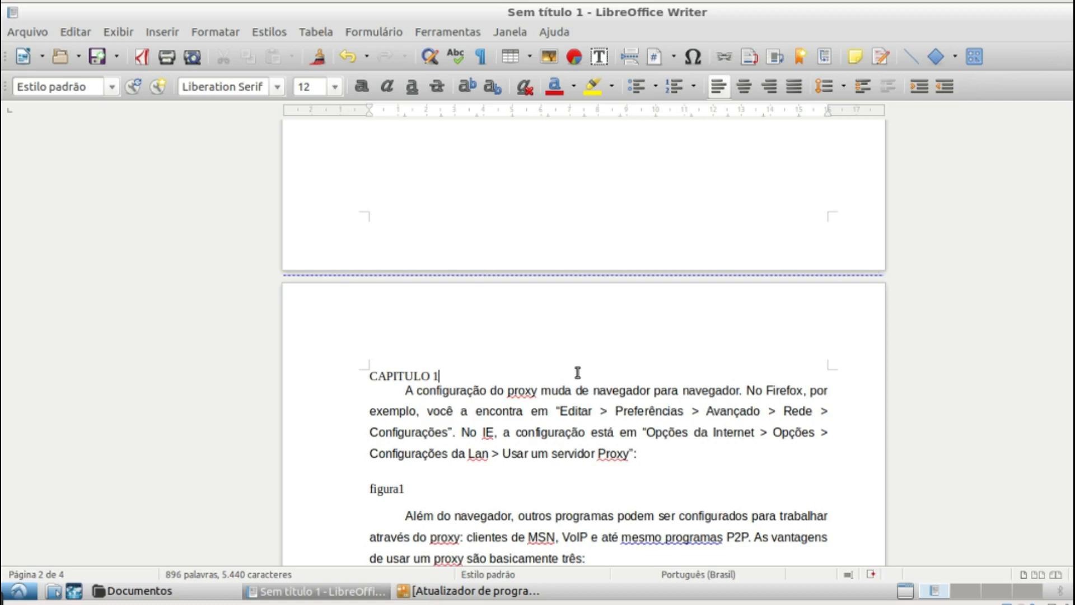
type("- Con")
key("BackSpace")
key("BackSpace")
key("BackSpace")
type("CONF")
type("IFU")
key("BackSpace")
key("BackSpace")
type("GURANDO O")
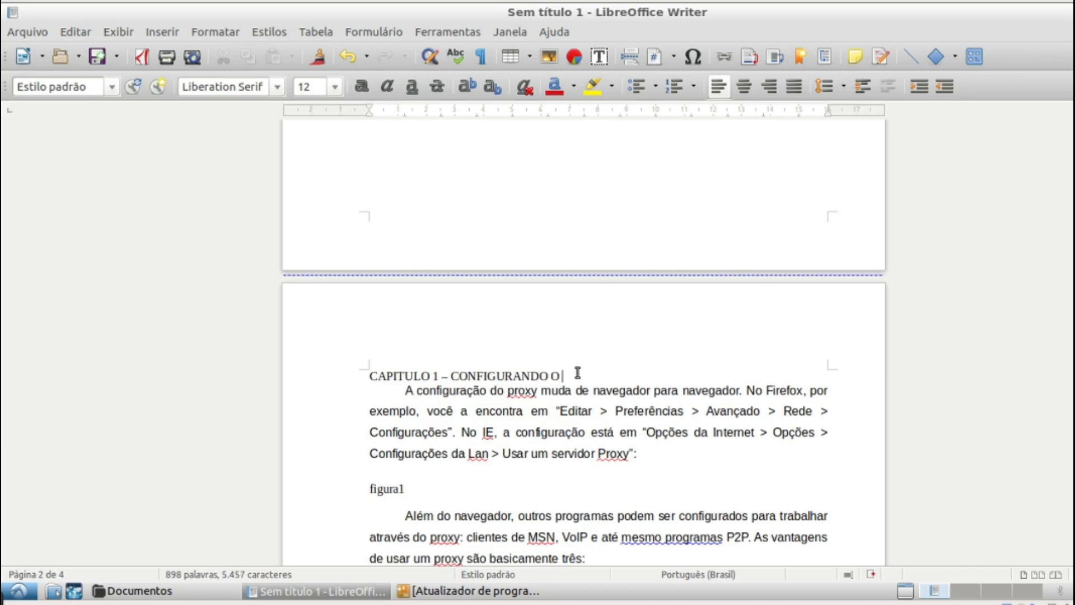
type(" PROXY")
key("Return")
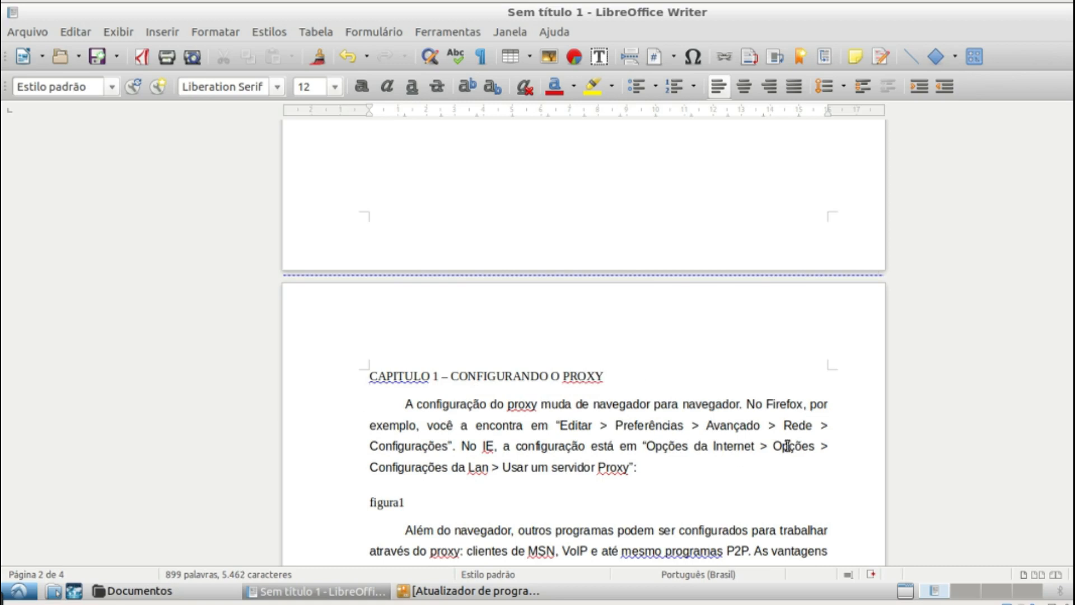
right_click(407, 373)
left_click(439, 419)
Step: Insert the heading line "CAPÍTULO 2 – DEFINIÇÕES DO SERVIDOR" above the paragraph beginning "Hoje em dia, os sites costumam usar"
scroll(648, 412, "down", 15)
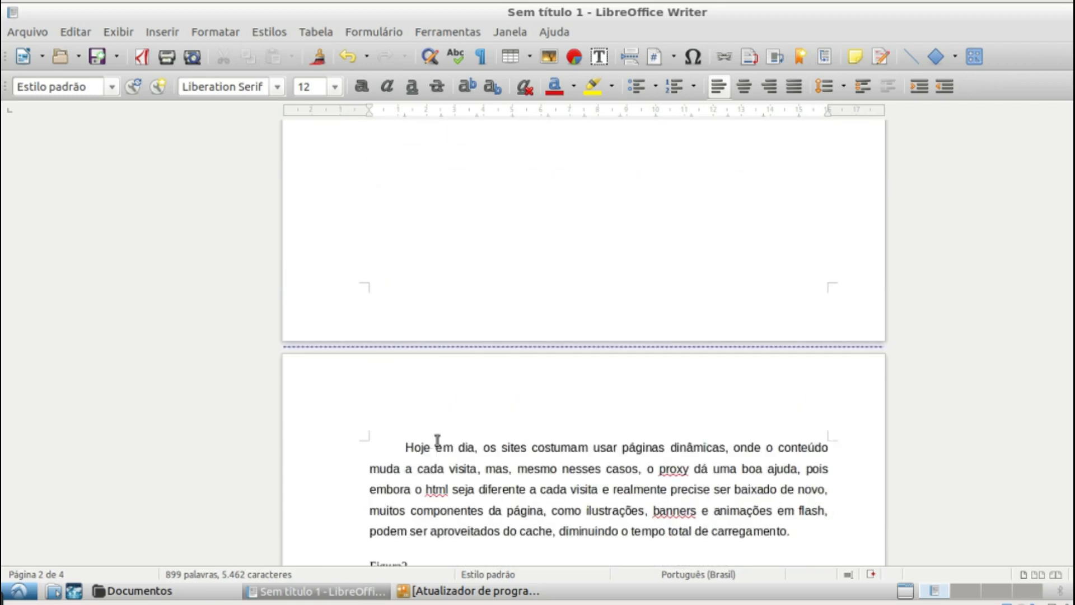
left_click(458, 449)
key("Home")
key("Return")
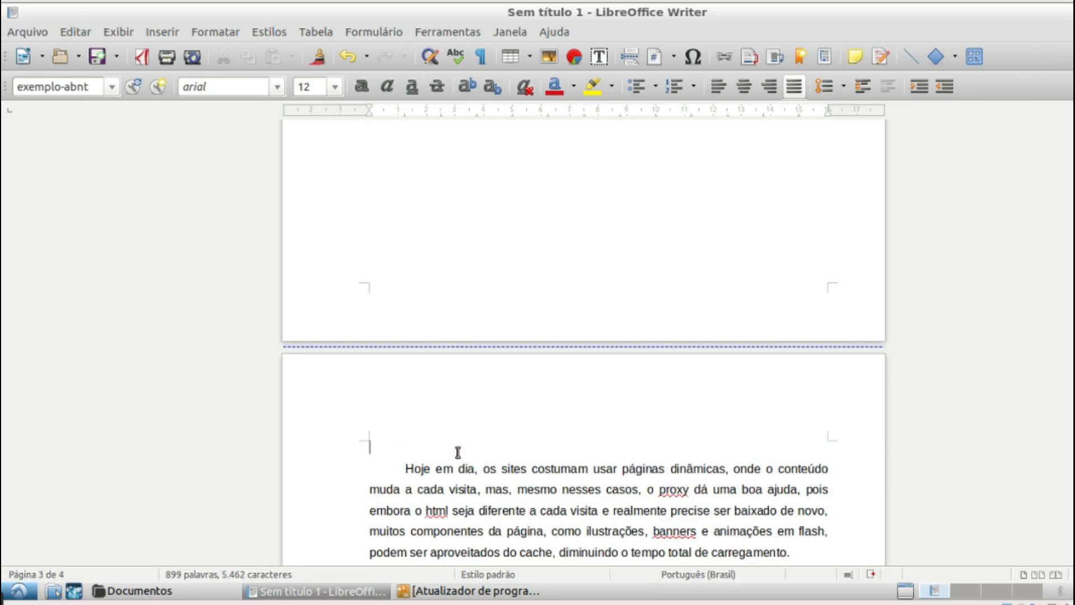
type("CAPÍTU")
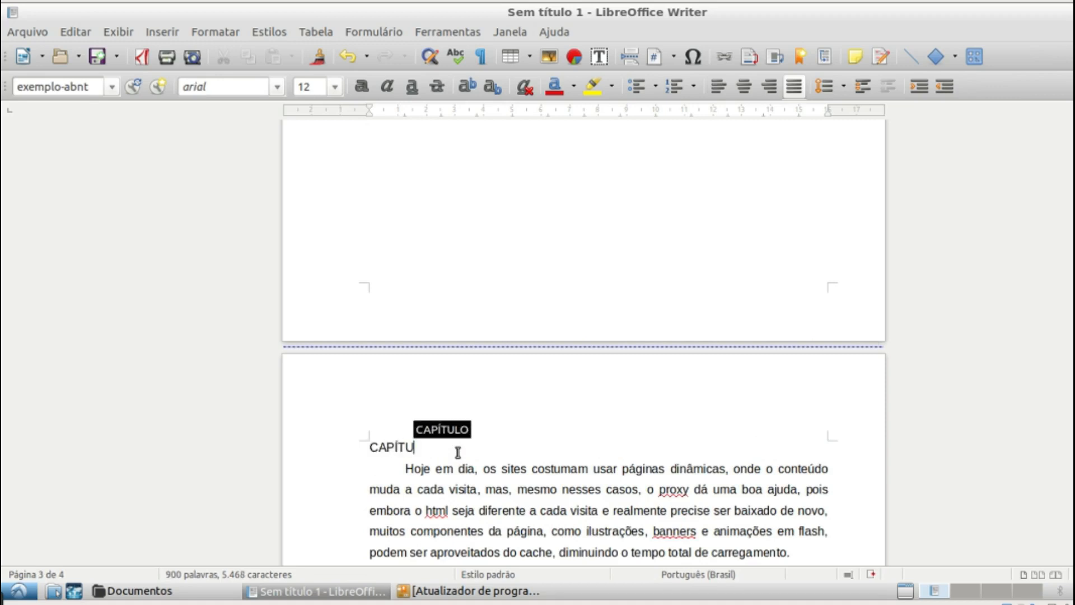
type("LO 2 - ")
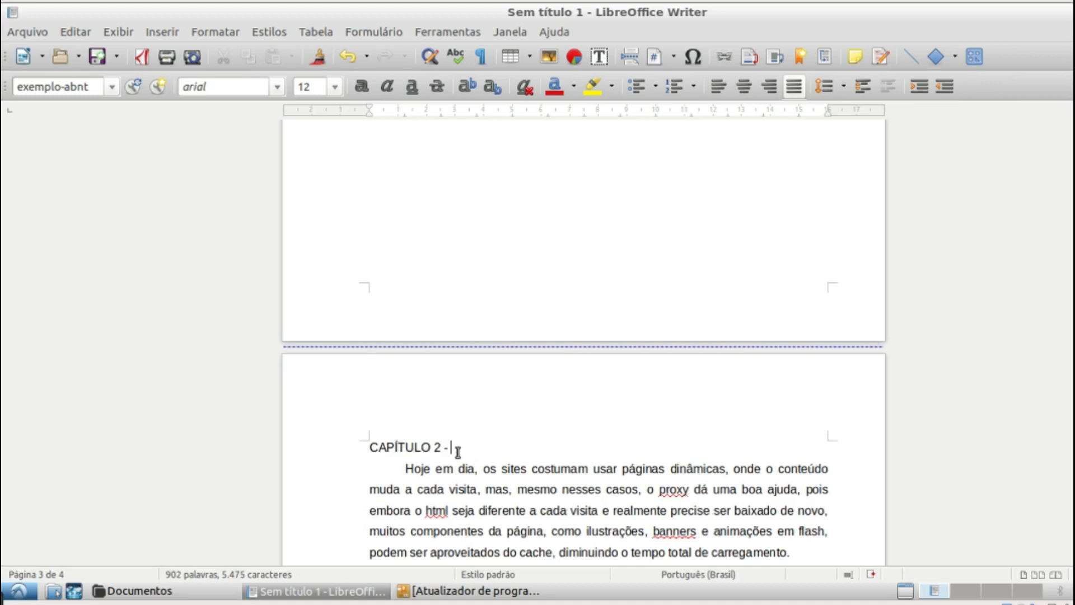
type("de")
key("BackSpace")
key("BackSpace")
type("DEFINIÇÕES SO")
key("BackSpace")
key("BackSpace")
type("DO SERVIDOR")
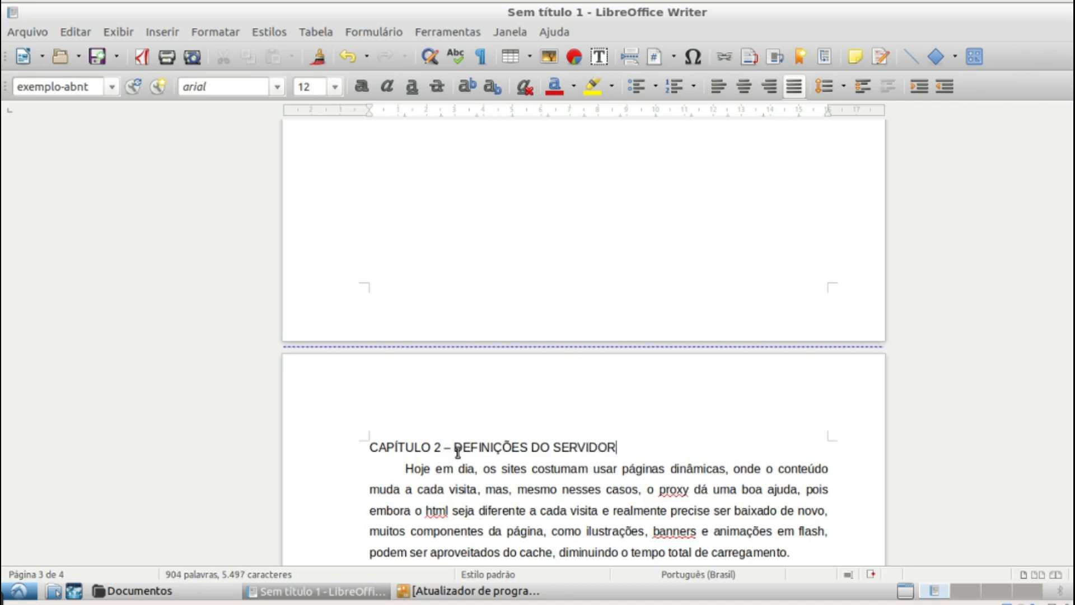
Step: Insert a page break before the paragraph beginning "Ao usar um proxy transparente"
scroll(457, 452, "down", 20)
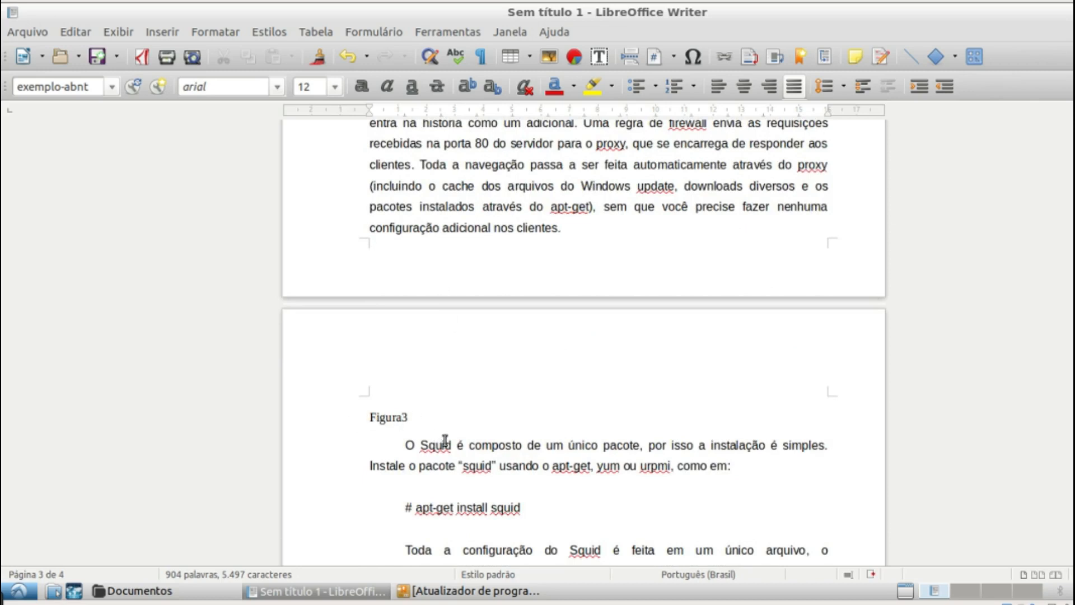
scroll(442, 440, "up", 3)
left_click(398, 186)
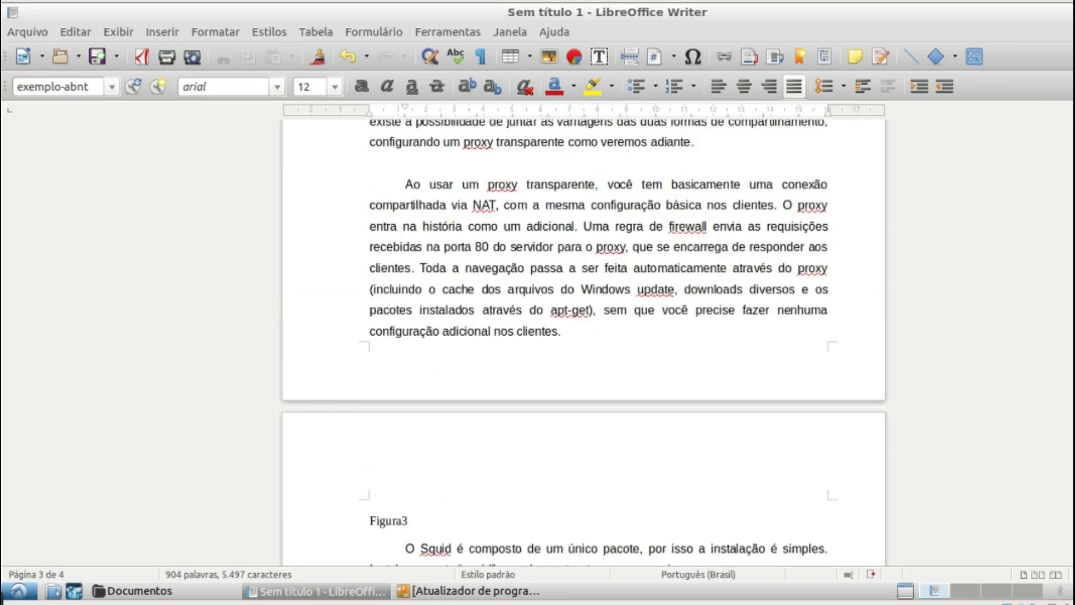
left_click(149, 34)
left_click(173, 58)
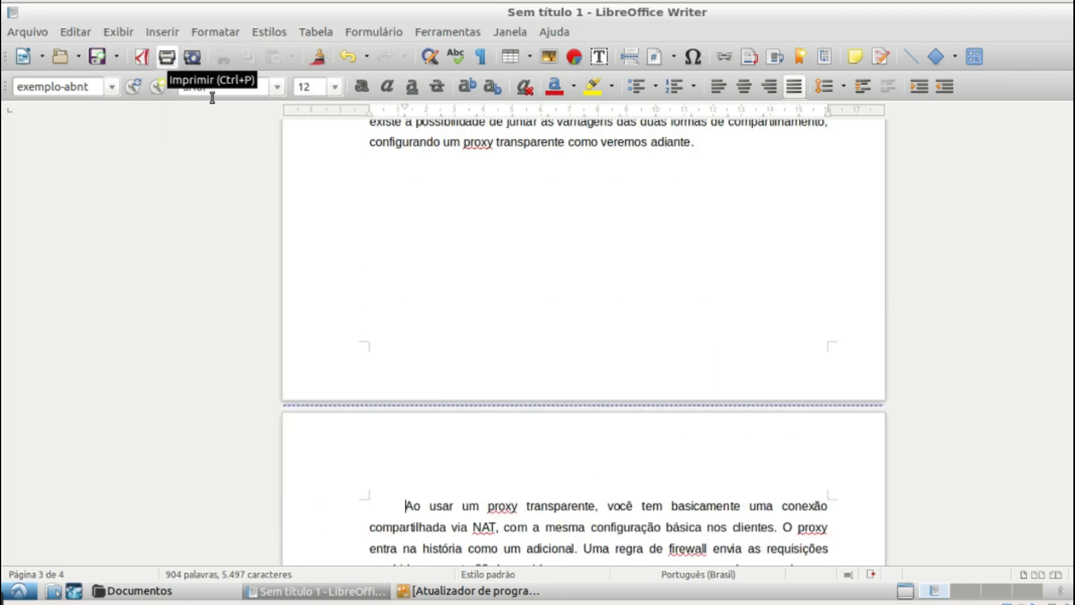
Step: Add an empty line above the "Ao usar um proxy transparente" paragraph and set it to the Estilo padrão style
scroll(449, 391, "down", 12)
scroll(451, 368, "up", 9)
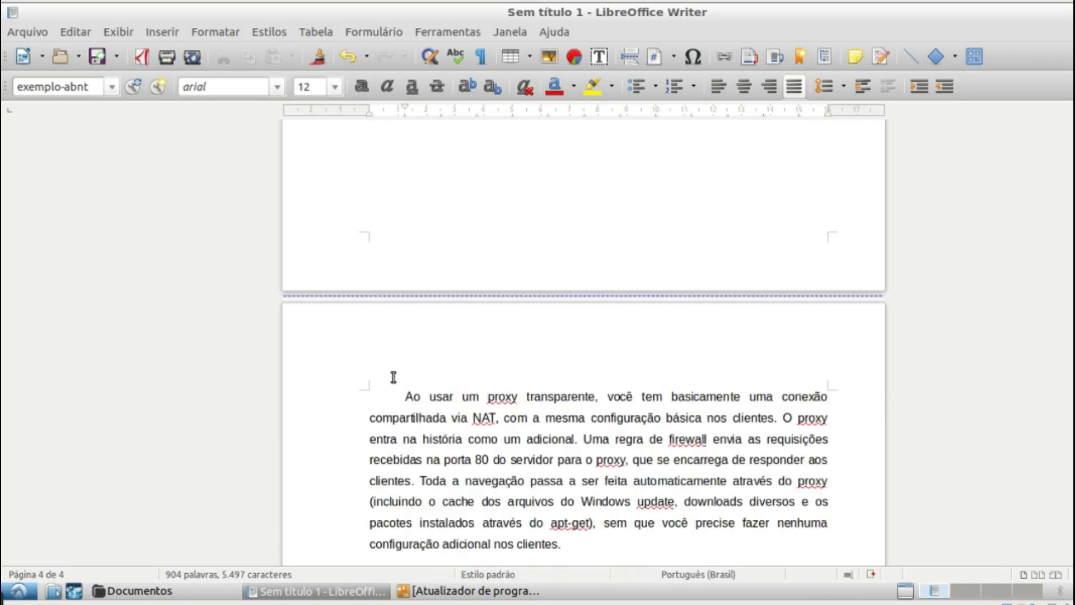
key("Return")
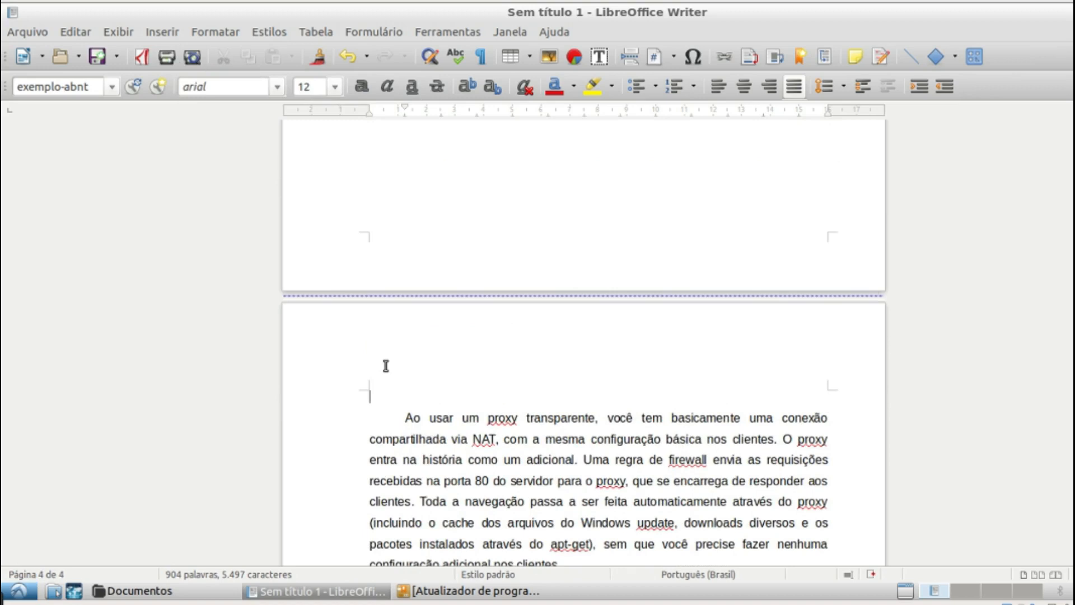
left_click(112, 86)
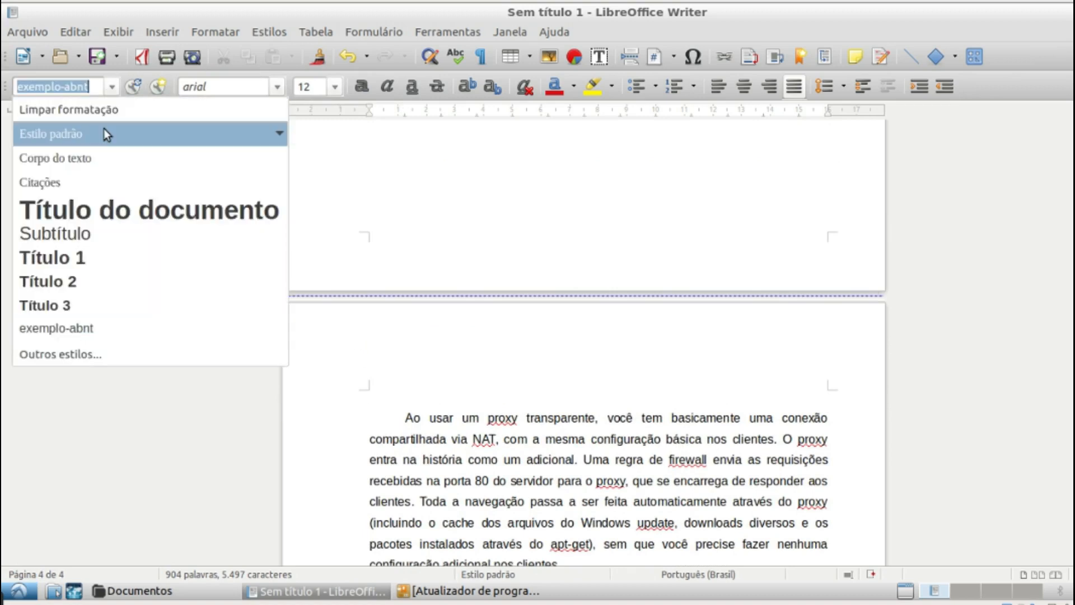
left_click(99, 133)
Step: Enter the heading "CAPÍTULO 3 – PROXY TRANSPARENTE" on the new line and add an empty line below it
type("da")
key("BackSpace")
key("BackSpace")
type("CA")
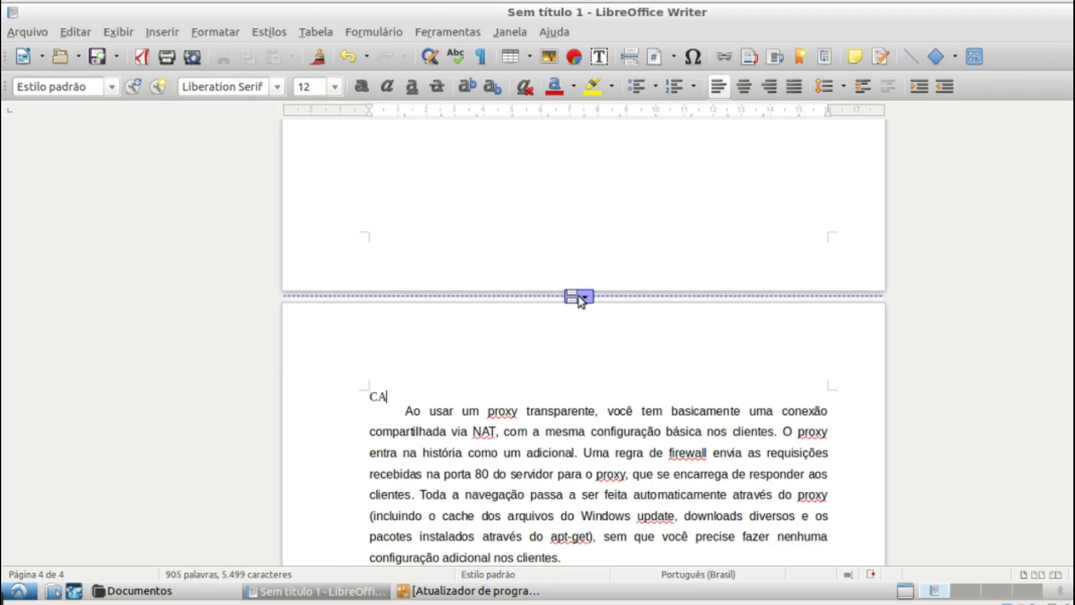
type("PÍTULO 3 - P")
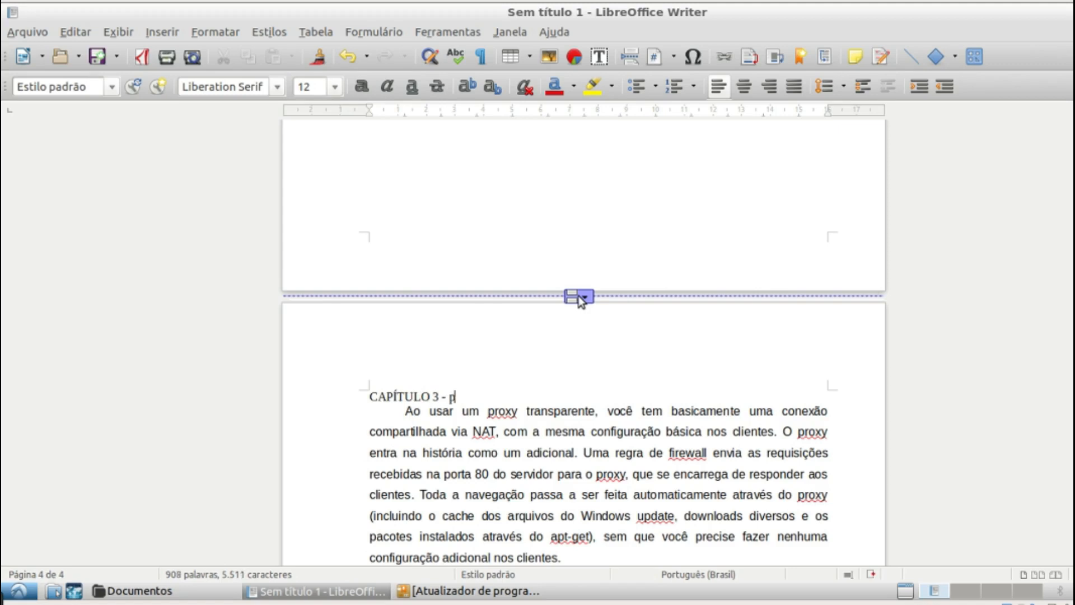
type("ROXY TRANSPARENTE")
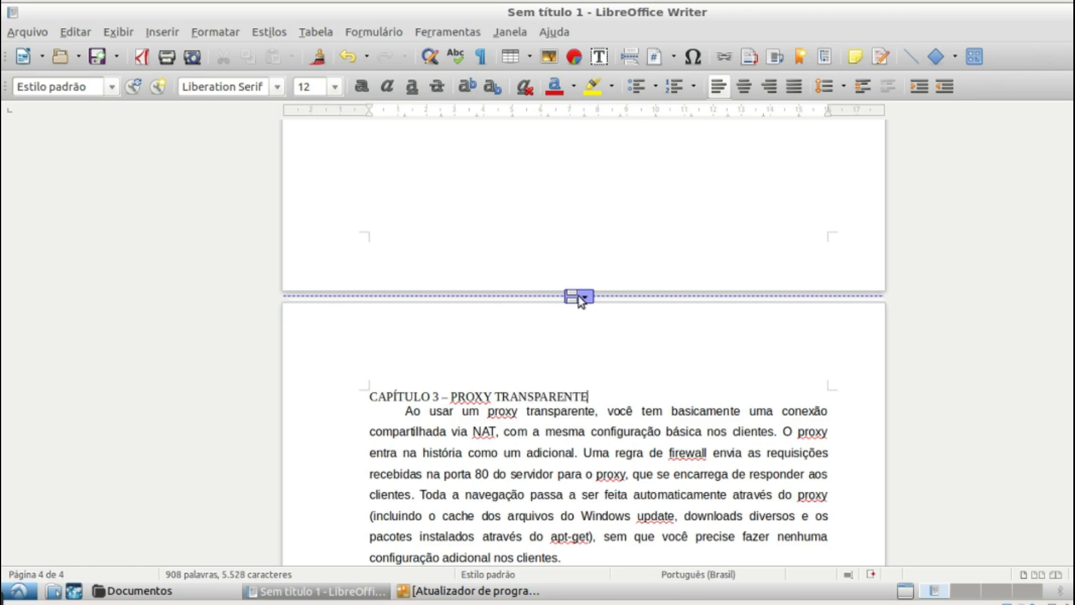
key("Return")
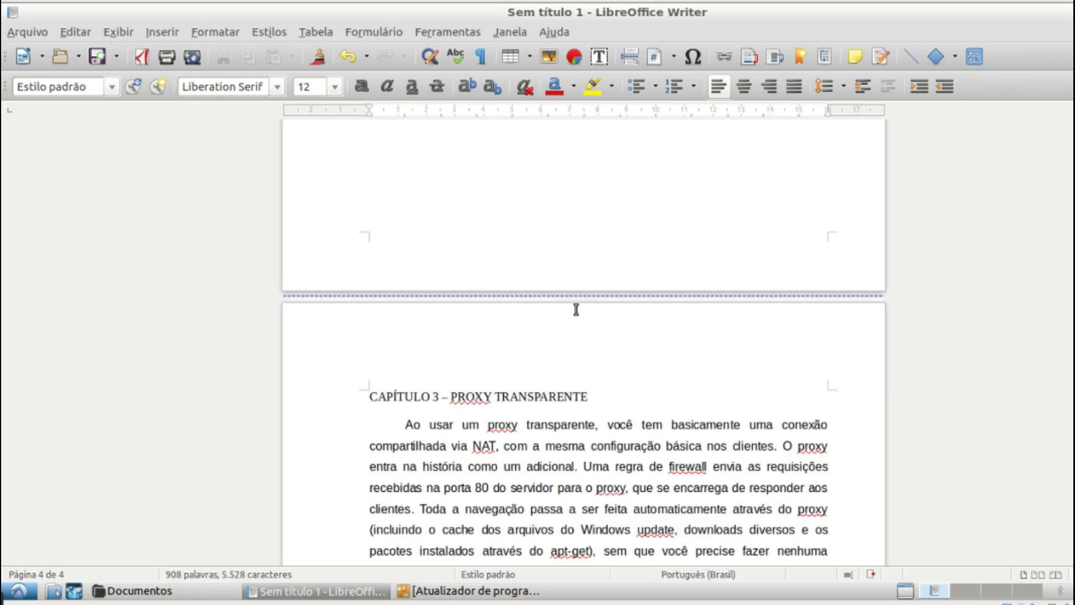
Step: Review the page division and the chapter heading lines throughout the document, back to the first page
scroll(670, 419, "up", 3)
scroll(671, 419, "up", 3)
scroll(670, 419, "down", 12)
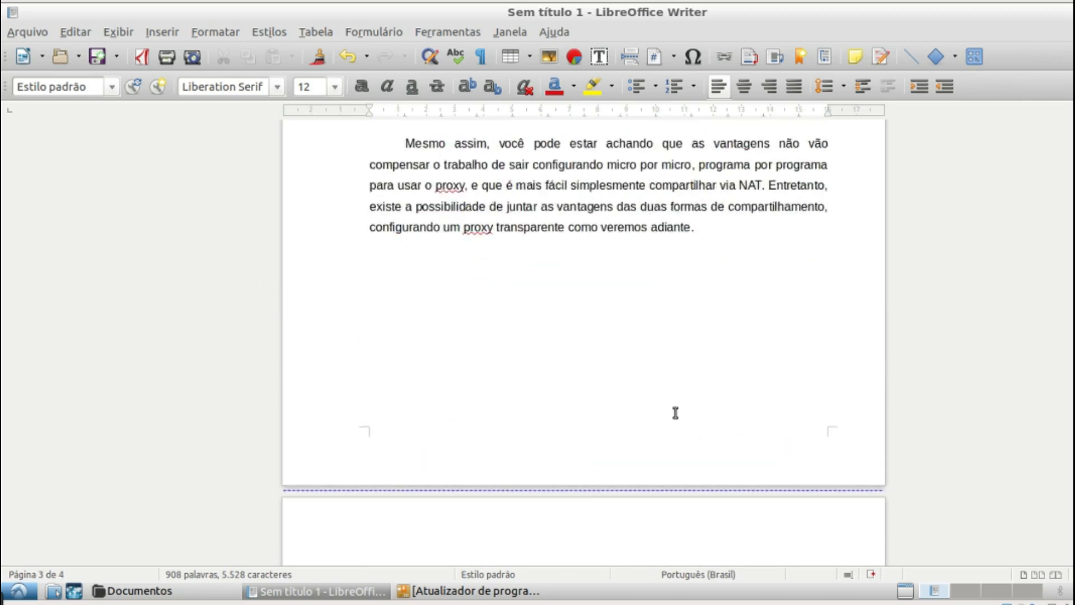
scroll(677, 412, "down", 2)
scroll(678, 412, "up", 12)
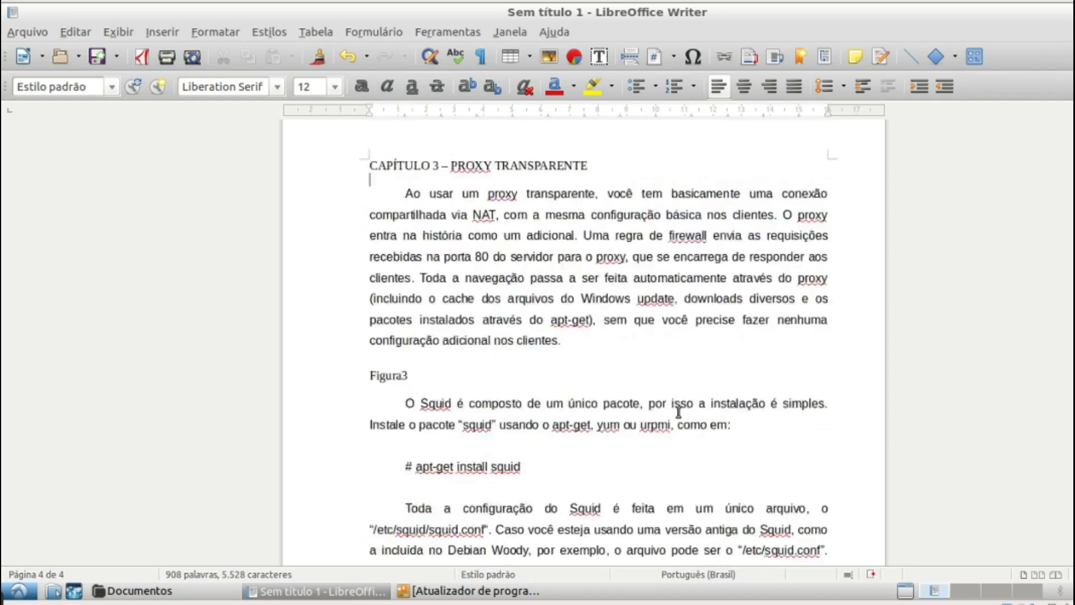
scroll(680, 412, "up", 20)
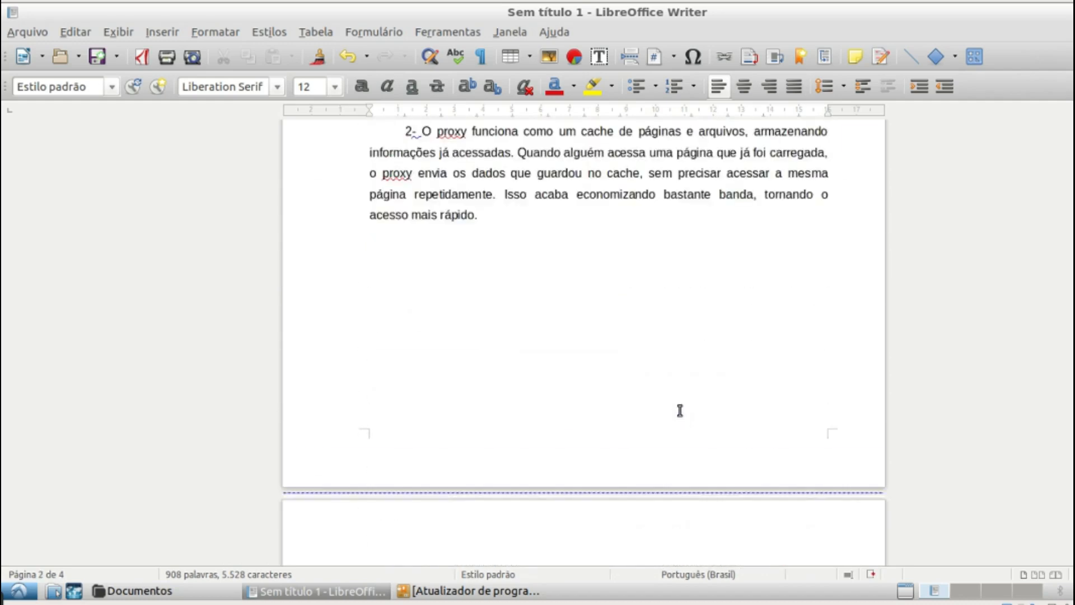
scroll(680, 410, "down", 20)
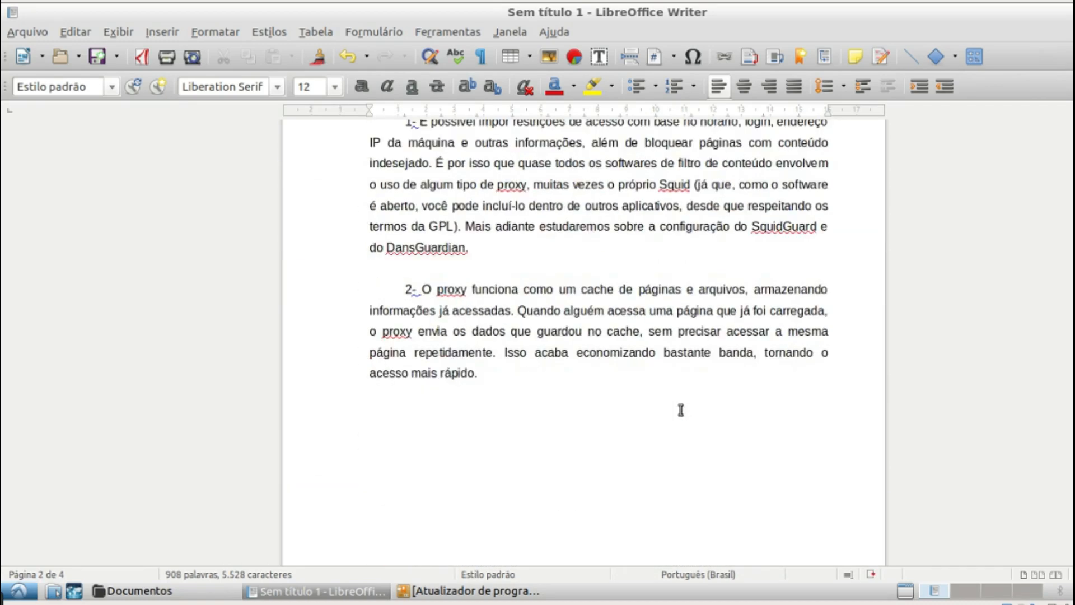
scroll(681, 411, "down", 1)
scroll(680, 410, "up", 12)
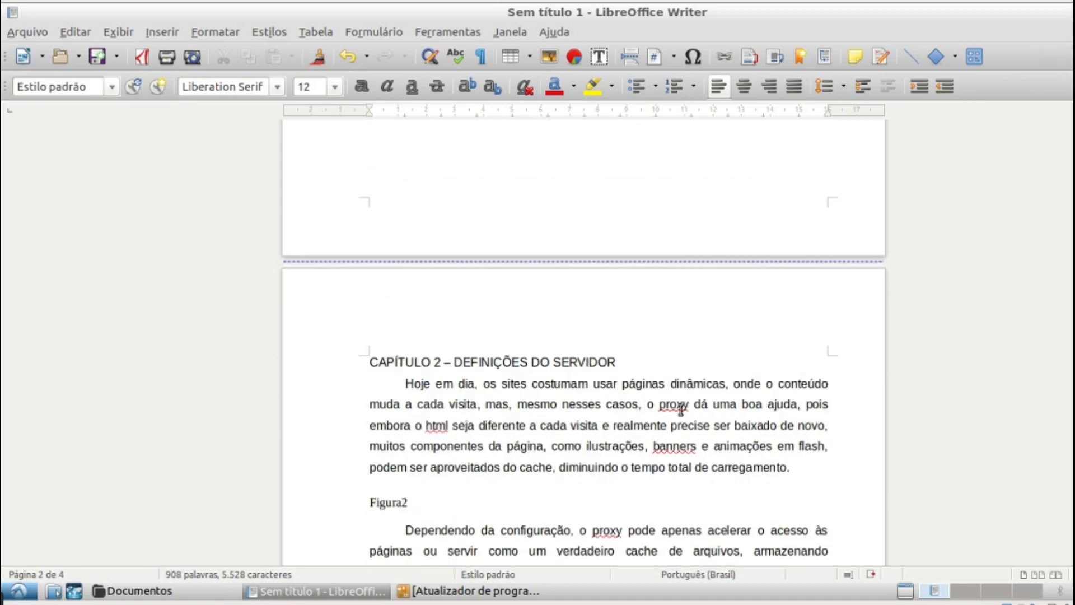
scroll(681, 411, "up", 15)
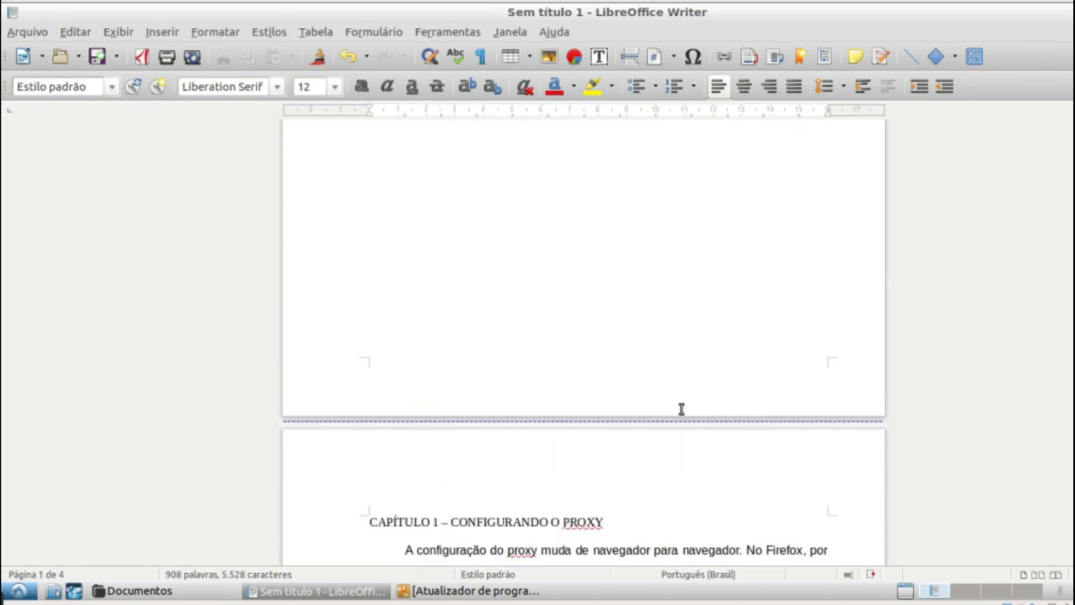
Step: Apply the Título 1 style to the "INTRODUÇÃO" heading on the first page
scroll(681, 410, "up", 3)
left_click_drag(367, 227, 485, 235)
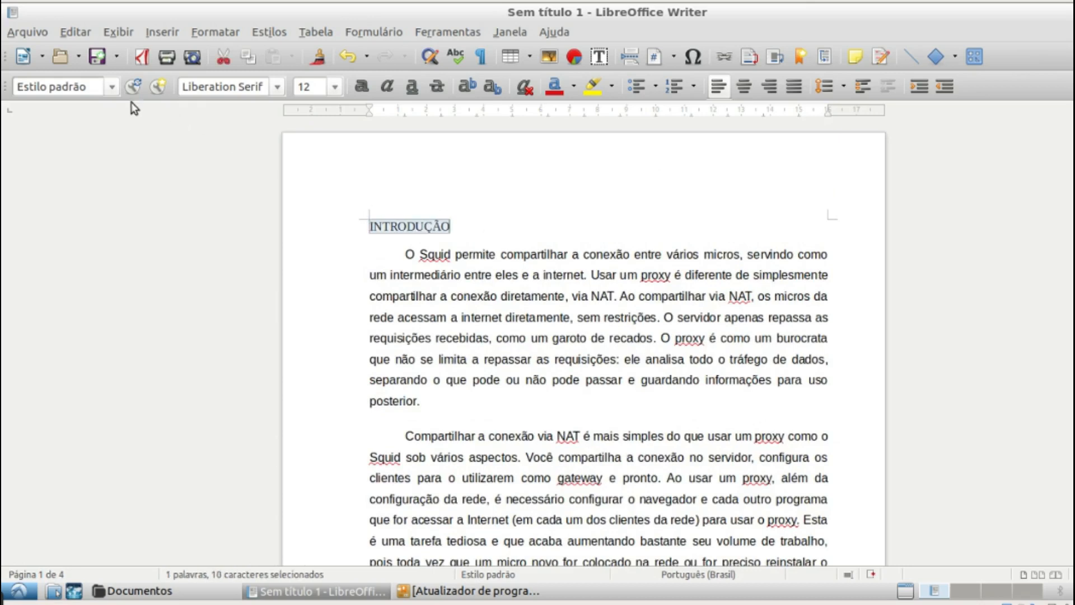
left_click(115, 87)
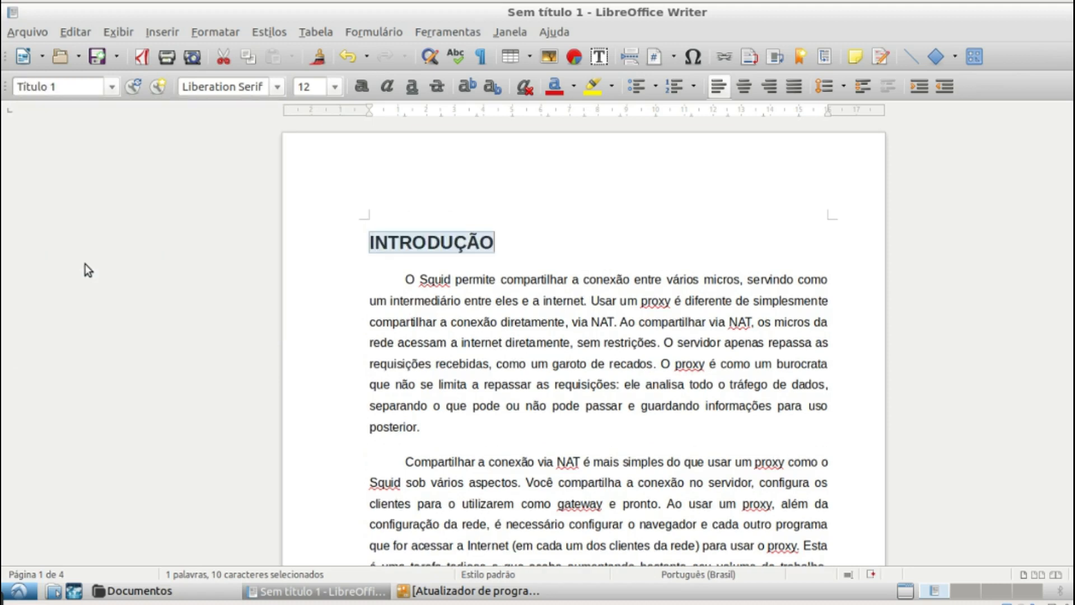
left_click(85, 264)
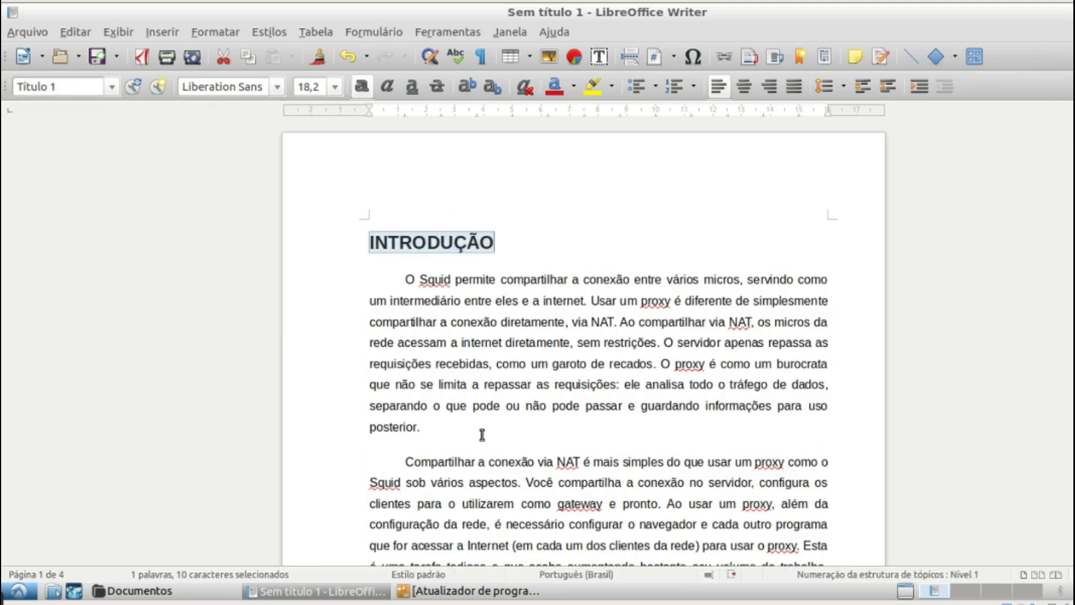
scroll(442, 431, "down", 15)
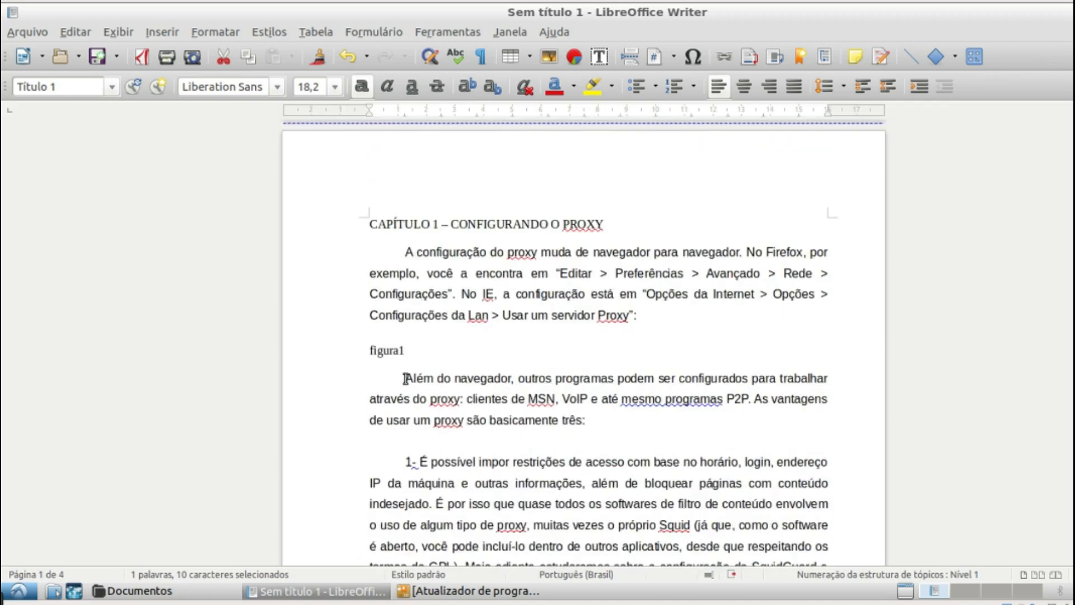
Step: Apply the Título 1 style to the "CAPÍTULO 1 – CONFIGURANDO O PROXY" heading
left_click_drag(368, 224, 641, 224)
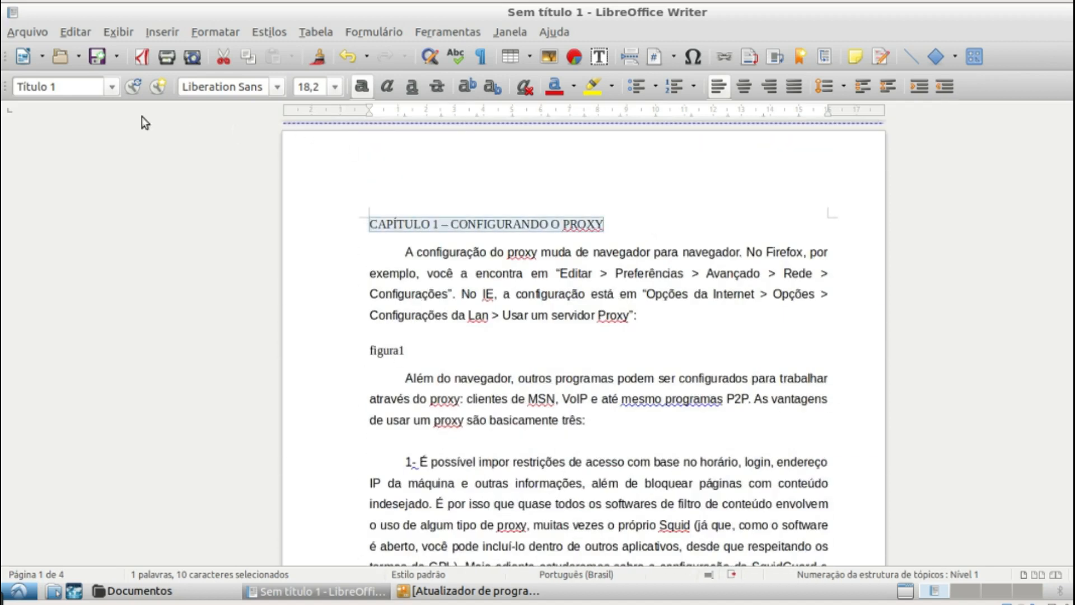
left_click(113, 88)
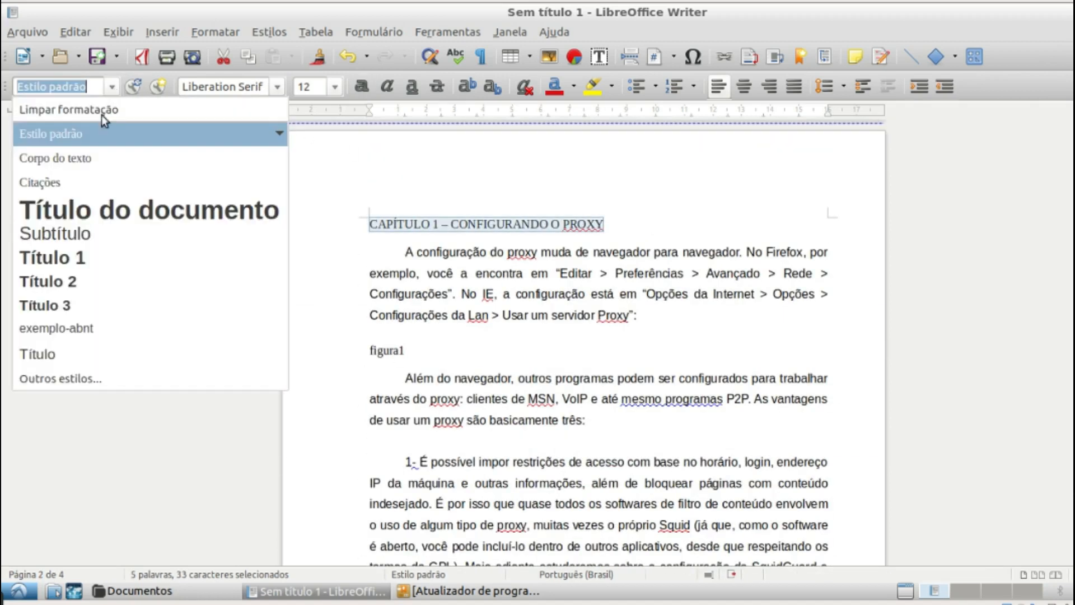
left_click(82, 256)
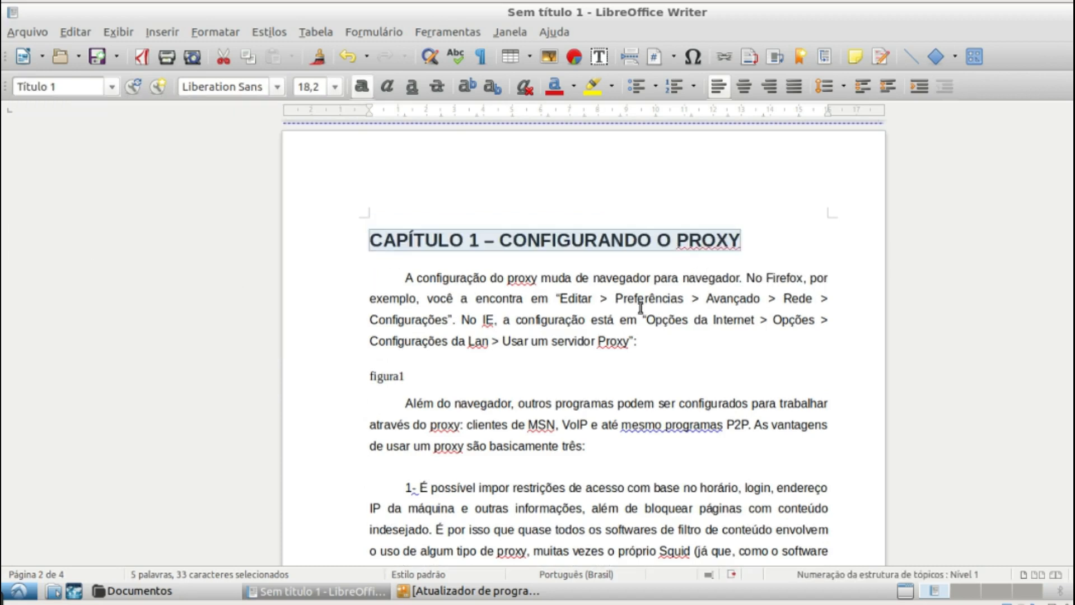
Step: Select the "CAPÍTULO 2 – DEFINIÇÕES DO SERVIDOR" and "CAPÍTULO 3 – PROXY TRANSPARENTE" headings together and apply the Título 1 style
scroll(681, 324, "down", 10)
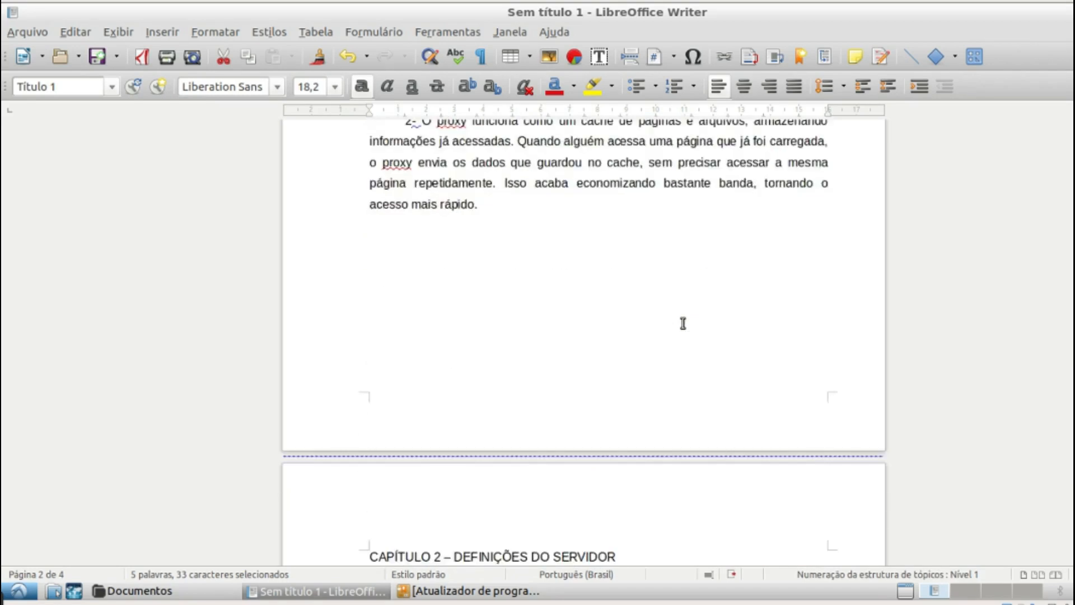
scroll(683, 324, "down", 3)
left_click_drag(359, 404, 626, 402)
scroll(561, 437, "down", 3)
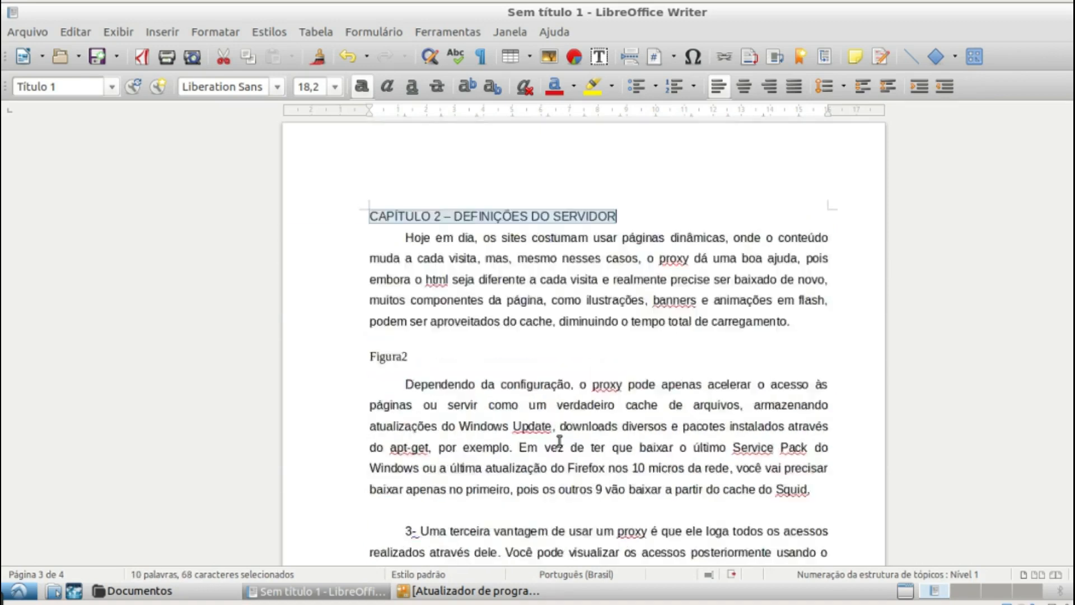
scroll(559, 441, "down", 15)
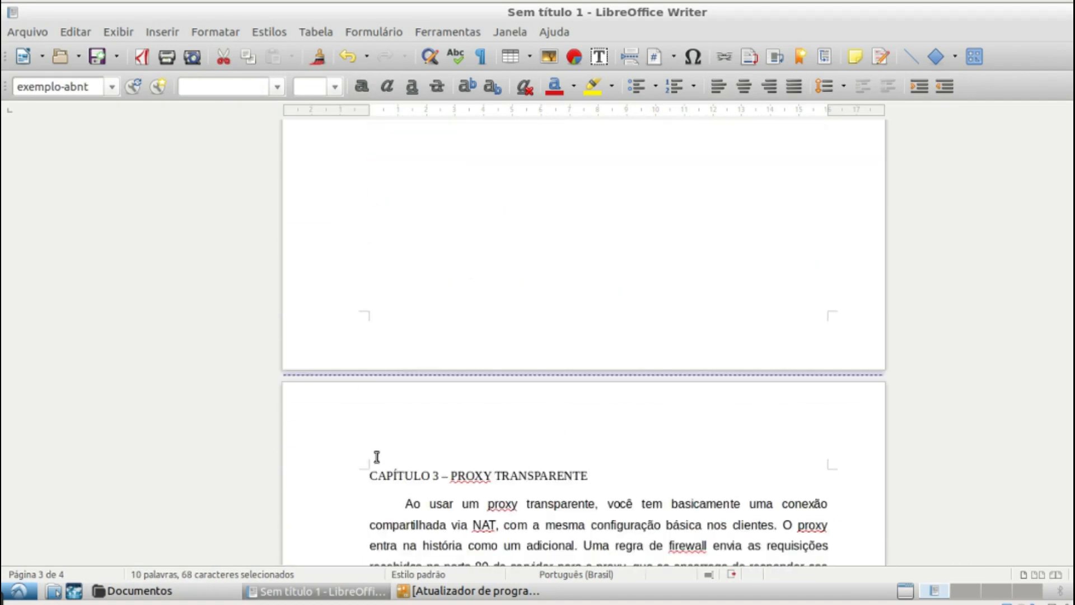
left_click_drag(363, 477, 598, 475)
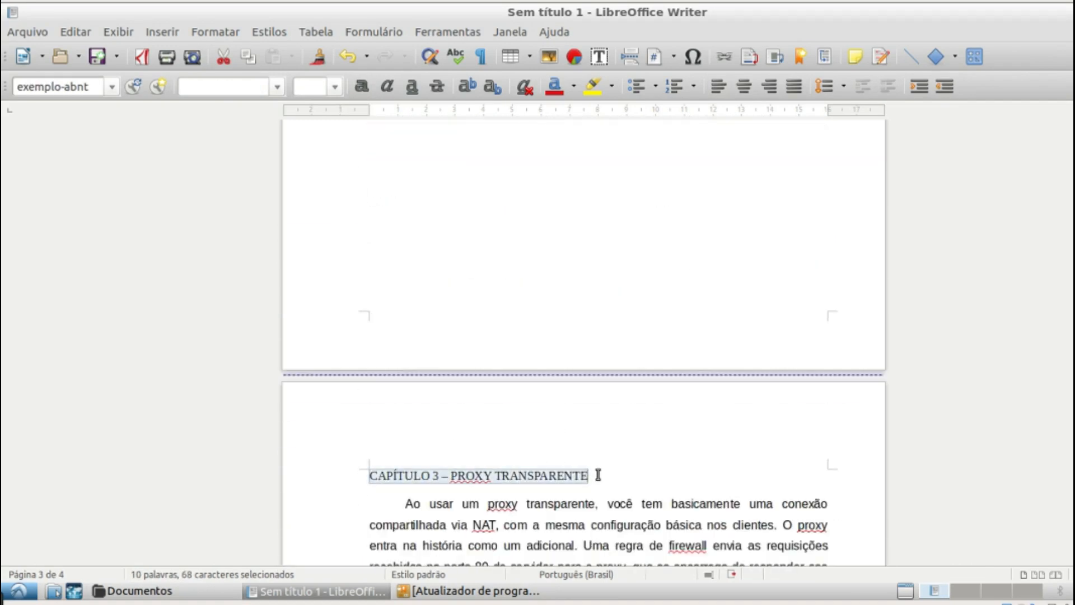
scroll(598, 475, "down", 20)
scroll(599, 474, "up", 20)
left_click(113, 87)
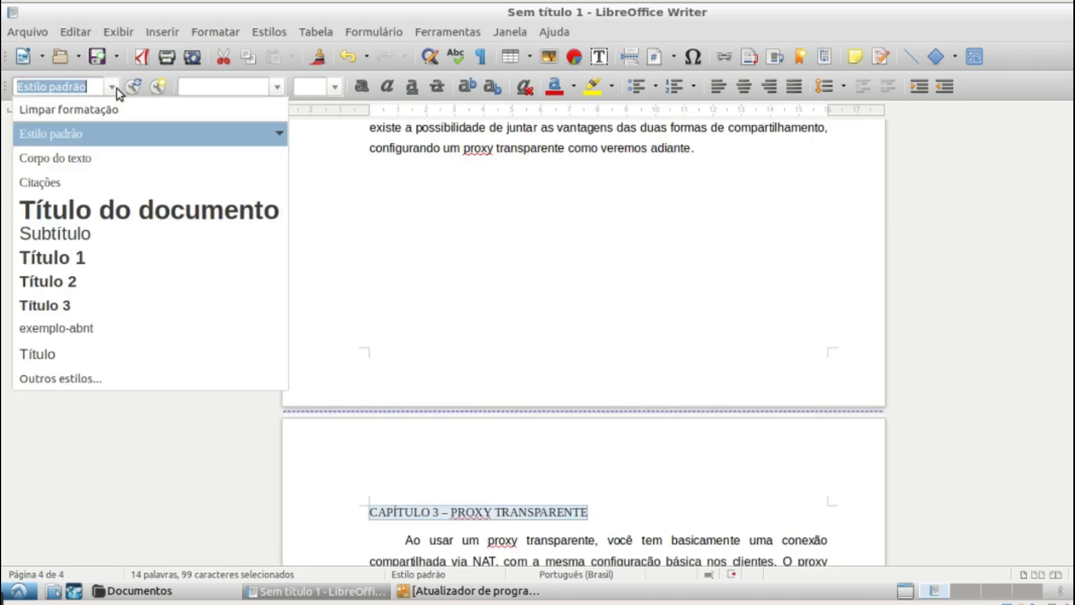
left_click(85, 257)
Step: Add an empty line above the "INTRODUÇÃO" heading on the first page and set it to the Estilo padrão style
scroll(536, 323, "up", 7)
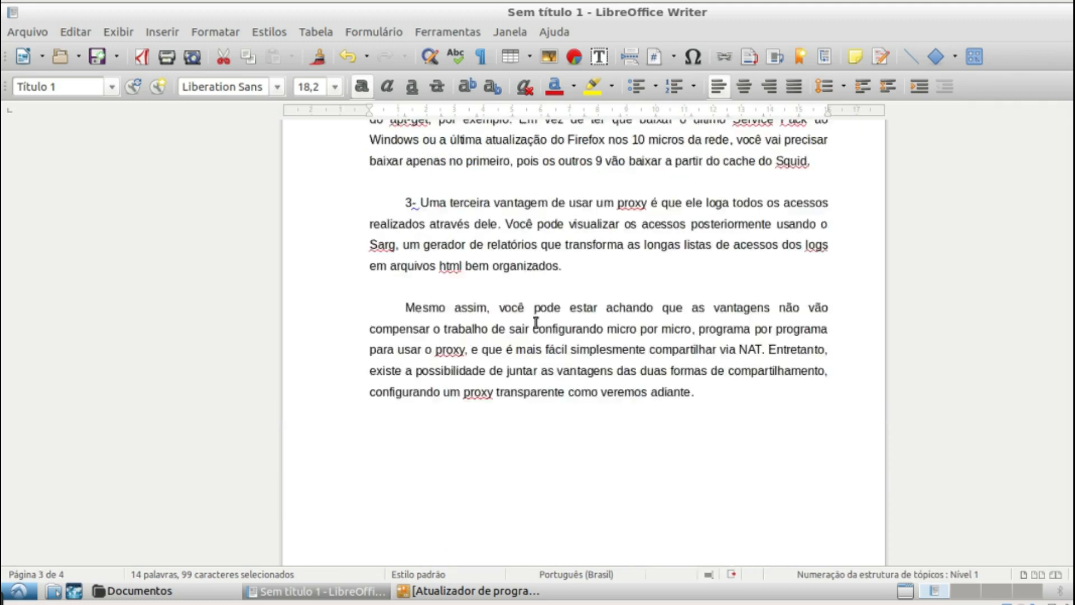
scroll(536, 323, "up", 1)
scroll(474, 249, "up", 20)
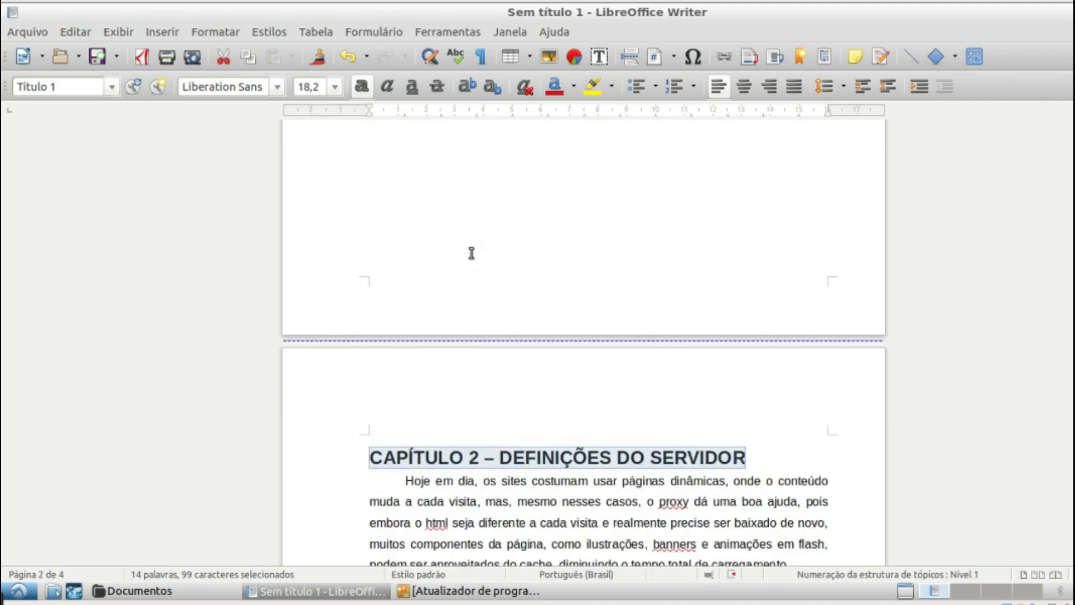
scroll(474, 248, "up", 6)
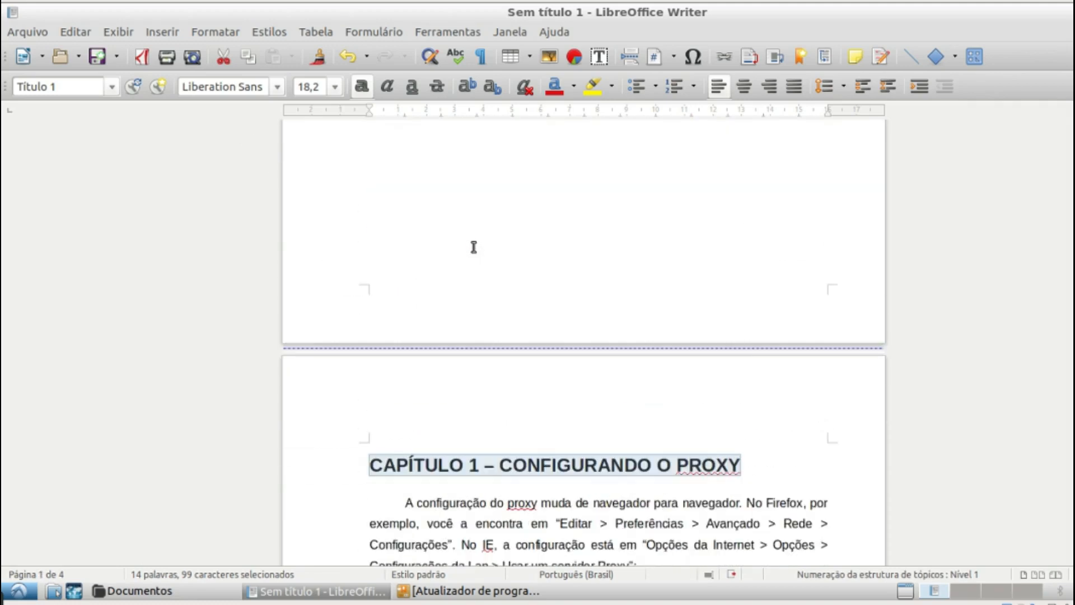
scroll(473, 247, "up", 17)
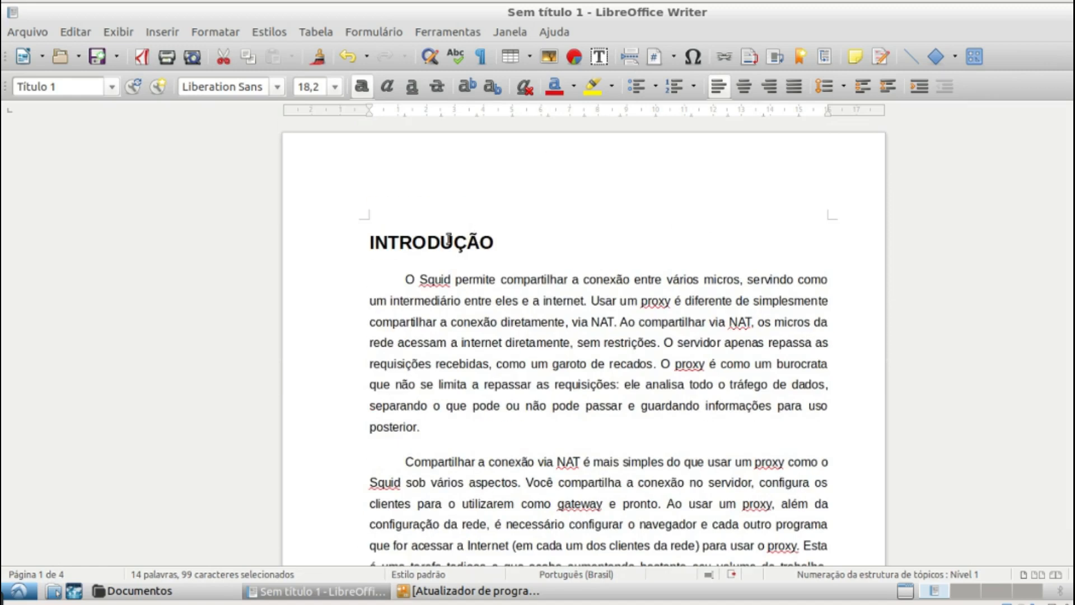
left_click(617, 513)
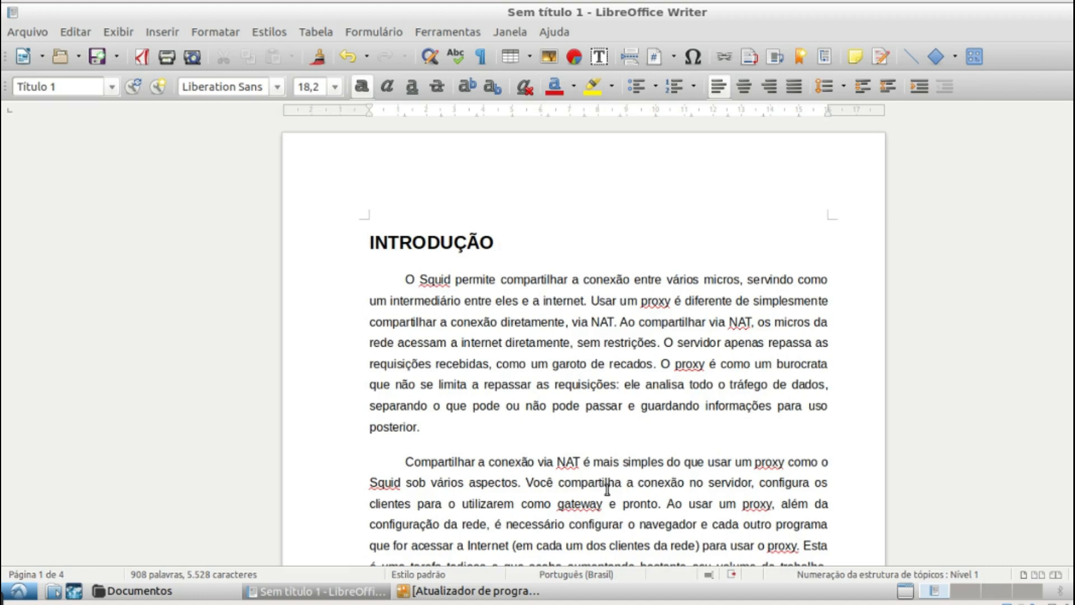
key("Return")
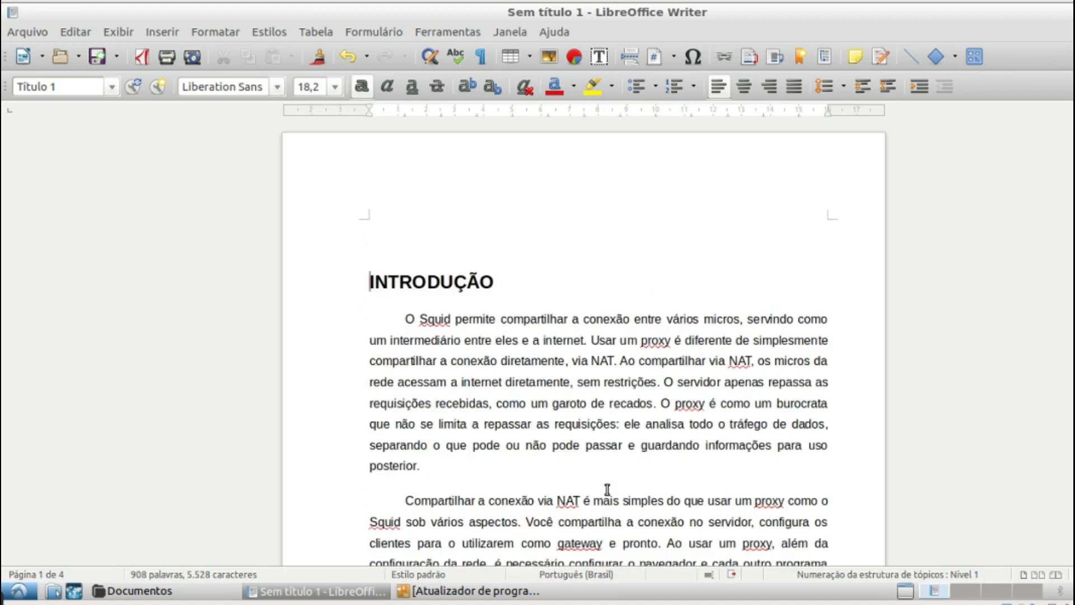
key("Up")
left_click(102, 88)
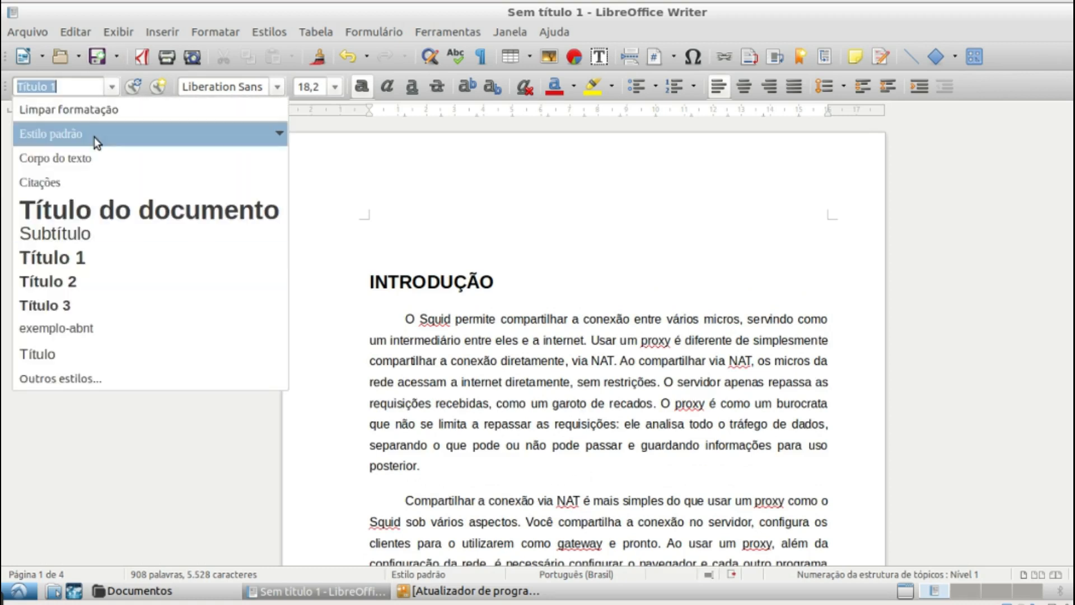
left_click(94, 137)
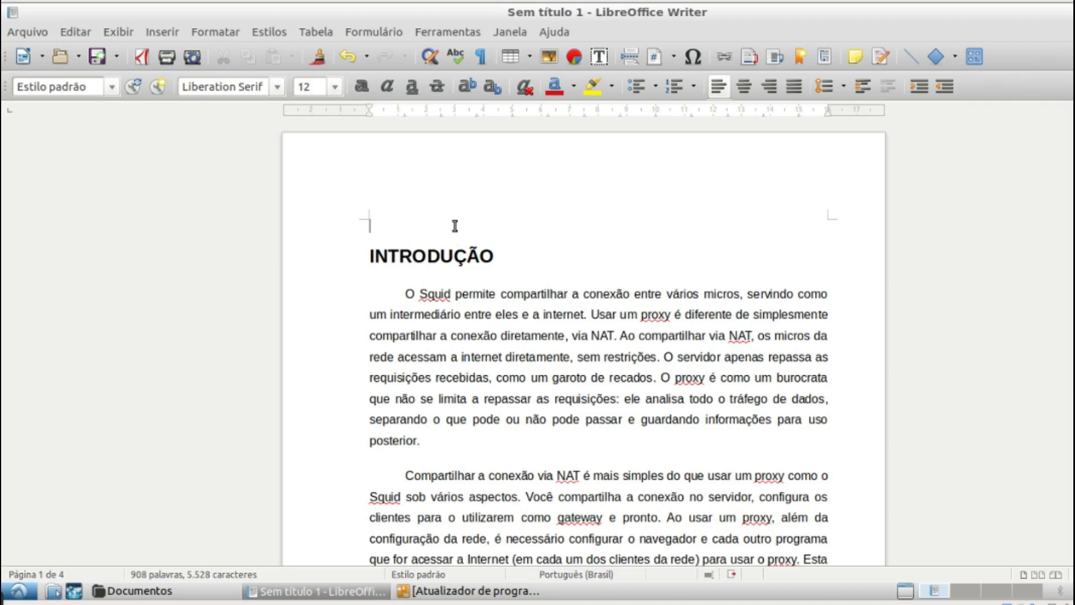
Step: Start inserting a table of contents on the empty line above "INTRODUÇÃO" and set its title to "SUMÁRIO"
left_click(168, 32)
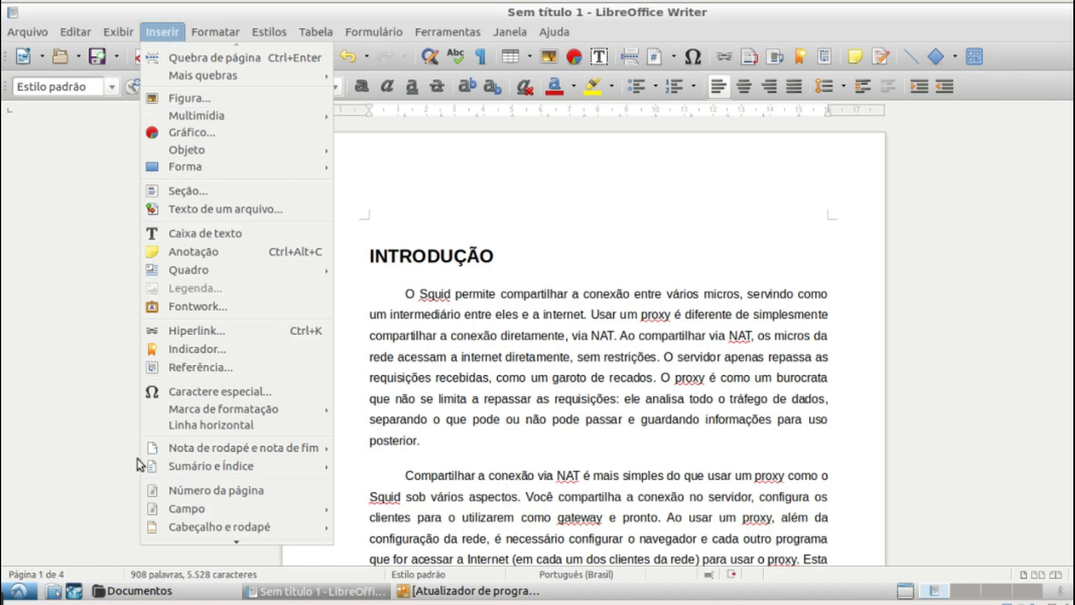
mouse_move(167, 473)
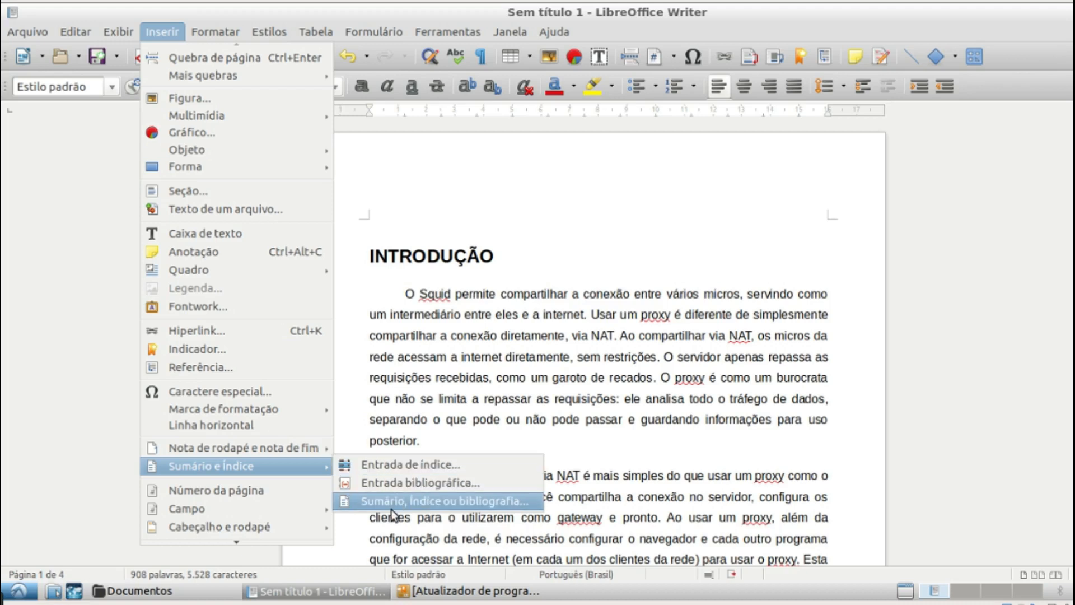
left_click(457, 502)
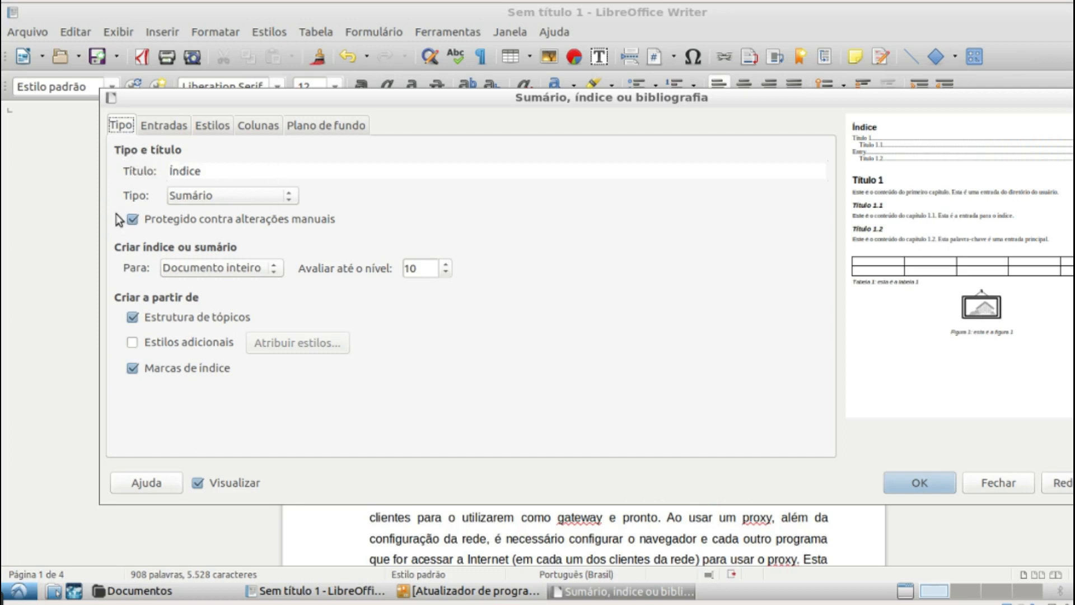
double_click(183, 168)
type("sumário")
key("BackSpace")
key("BackSpace")
key("BackSpace")
key("BackSpace")
key("BackSpace")
key("BackSpace")
key("BackSpace")
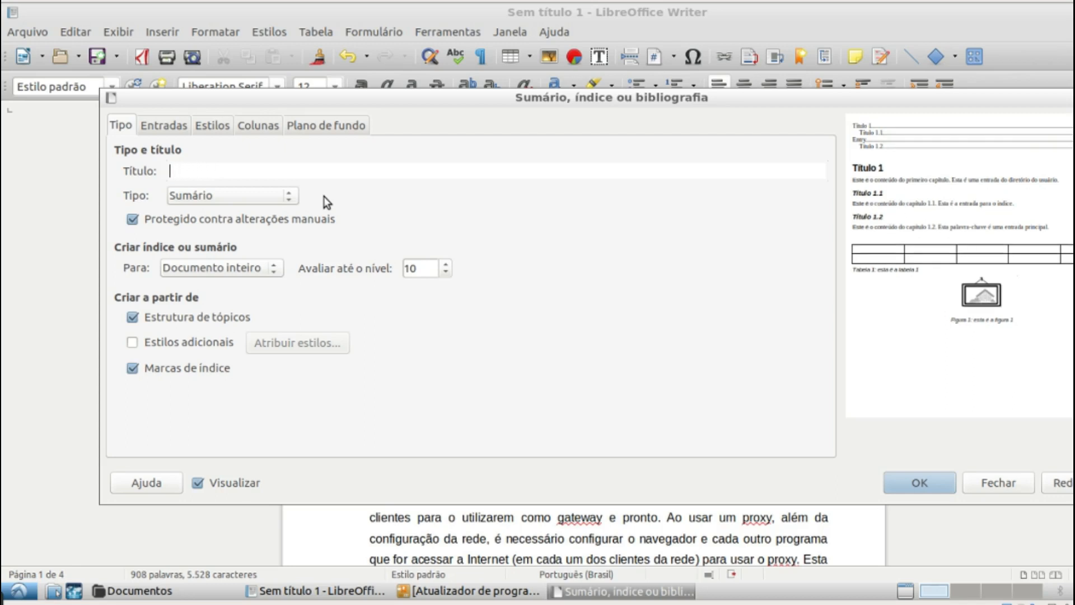
type("SUMÁRIO")
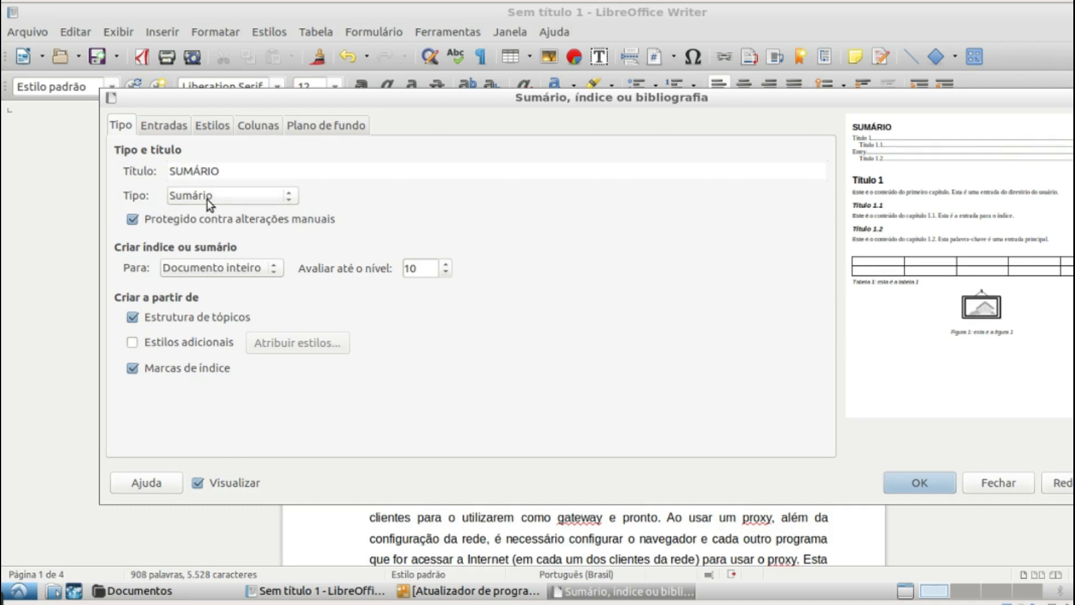
Step: Keep the index type as Sumário and insert the table of contents into the document
left_click(287, 197)
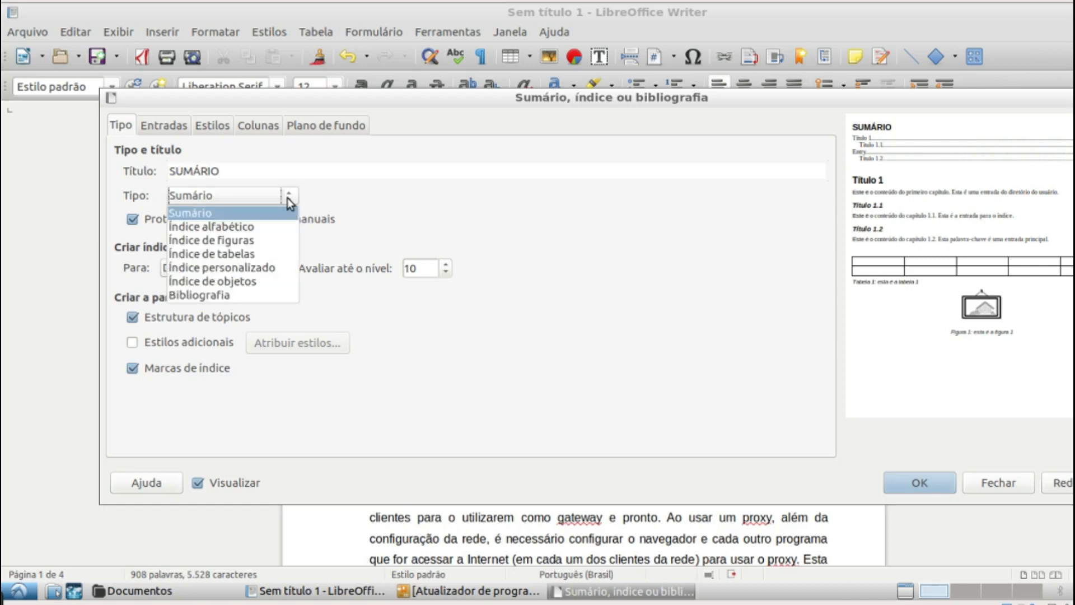
left_click(338, 193)
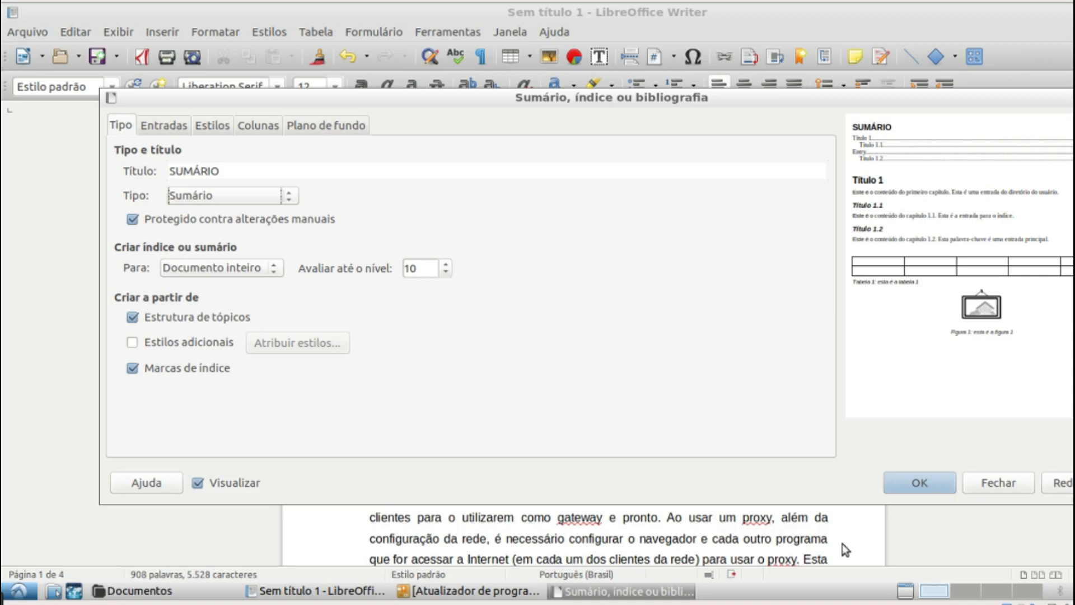
left_click(919, 482)
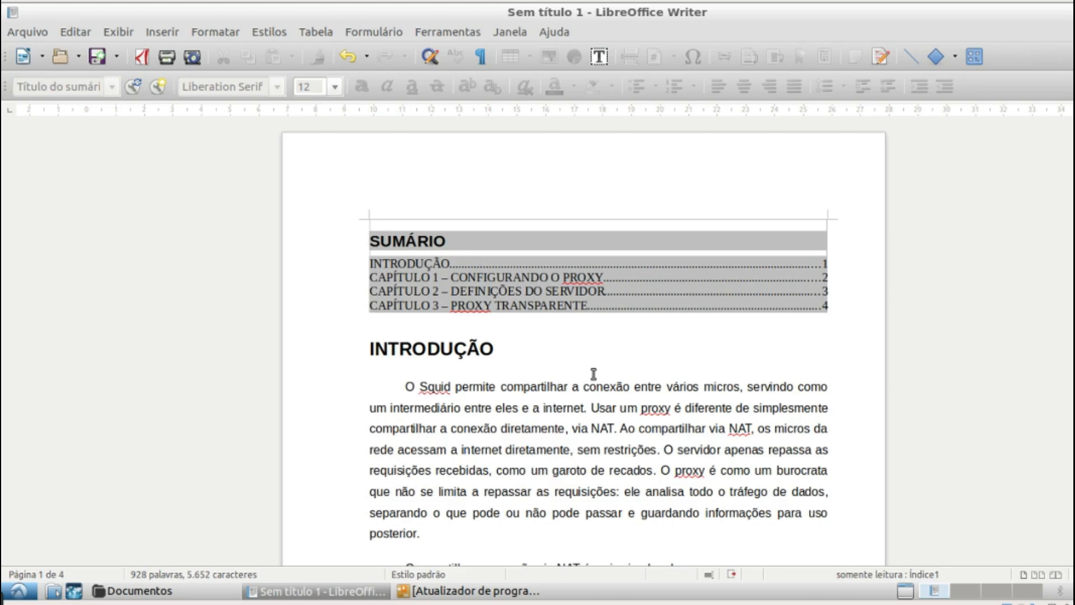
Step: Replace the word "PROXY" with "SERVIDOR" in the Chapter 1 heading
scroll(565, 437, "down", 6)
scroll(563, 438, "down", 4)
scroll(559, 436, "up", 10)
scroll(479, 443, "down", 11)
scroll(479, 459, "down", 9)
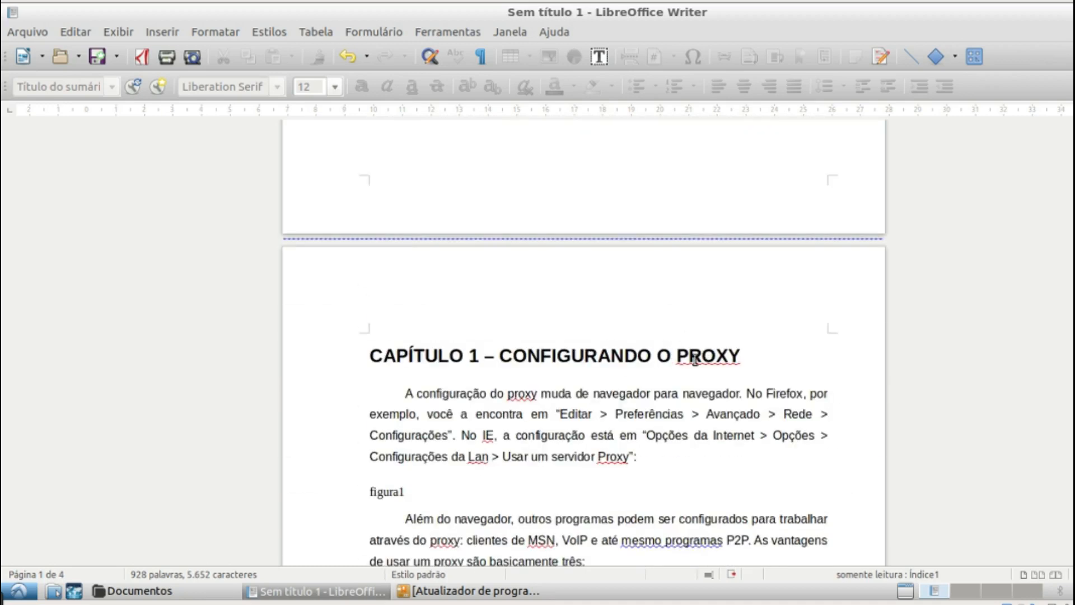
double_click(709, 354)
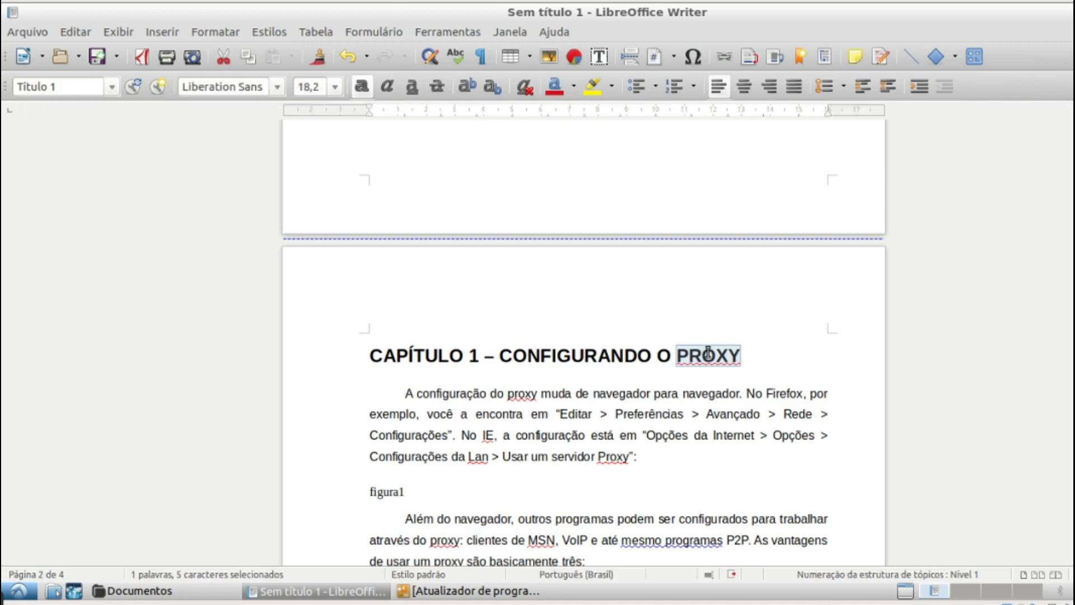
type("SERV")
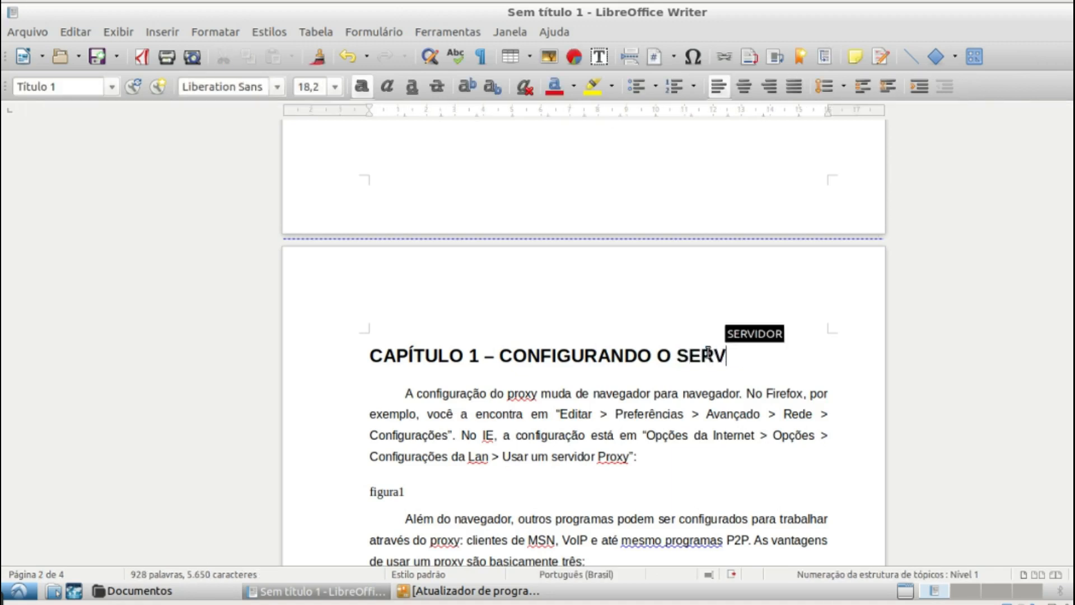
type("IDOR")
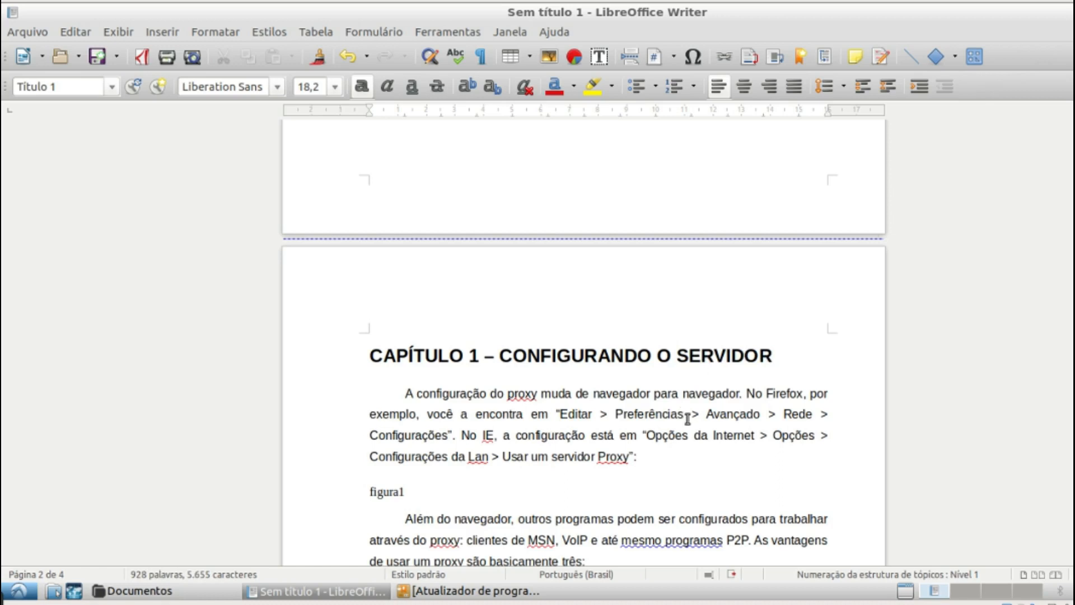
Step: Update the table of contents on the first page to match the edited Chapter 1 heading
scroll(589, 387, "up", 15)
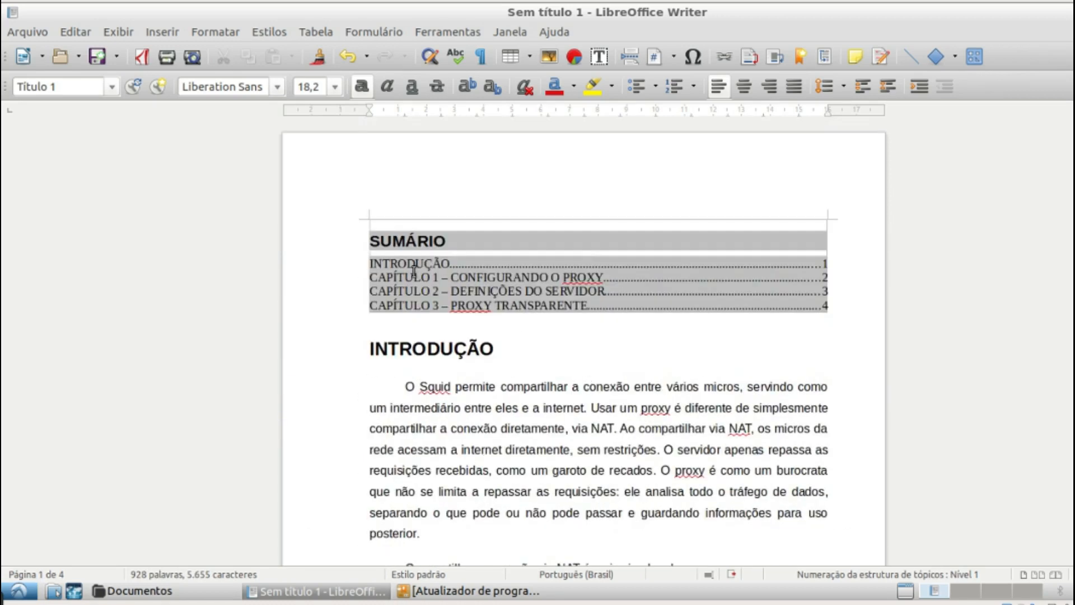
right_click(590, 273)
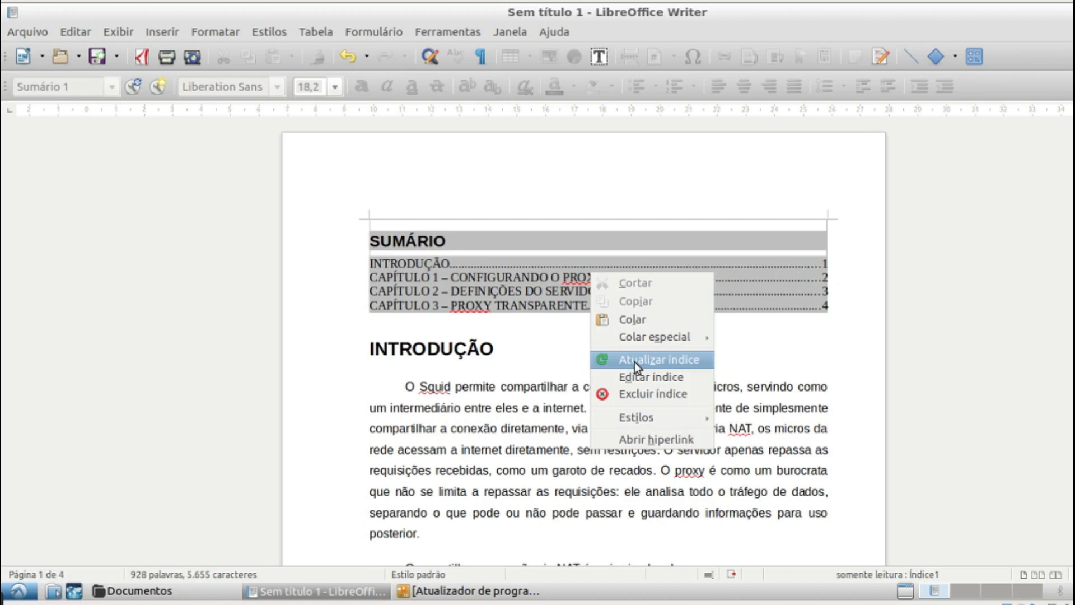
left_click(634, 362)
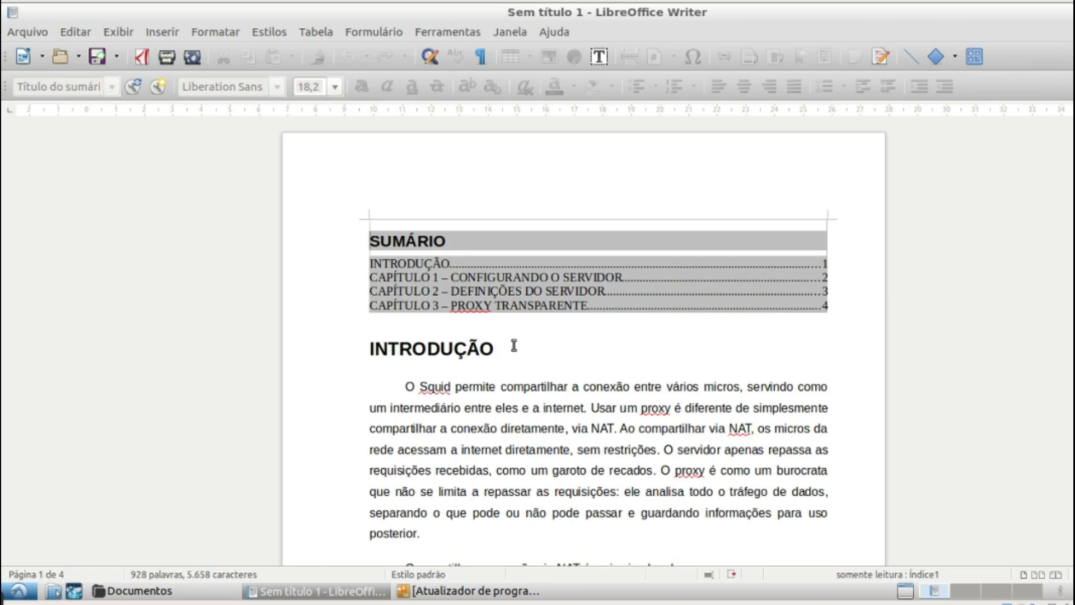
left_click(460, 412)
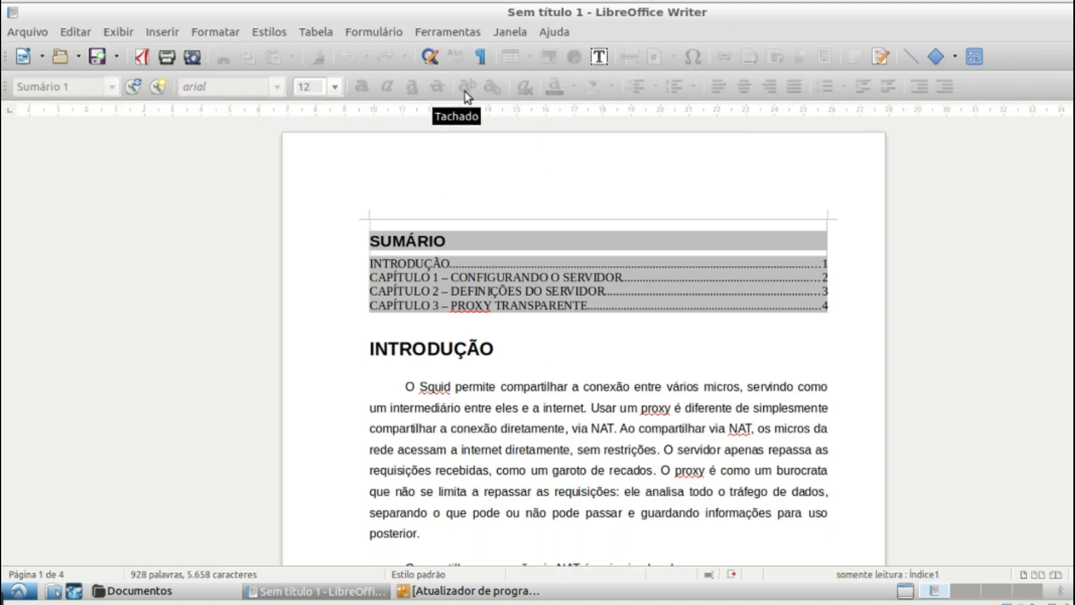
left_click(456, 375)
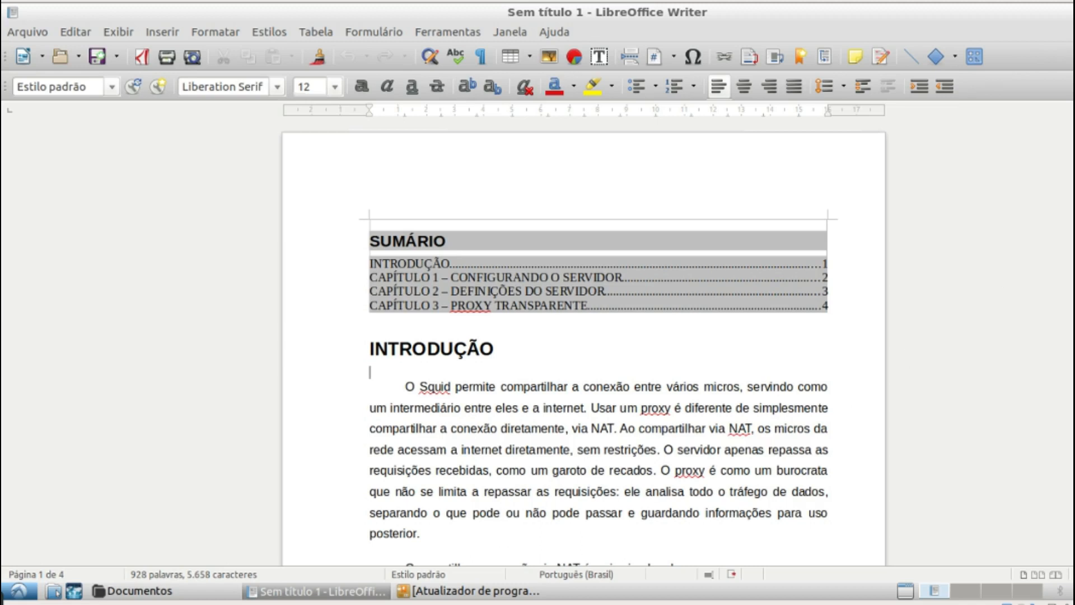
scroll(583, 336, "down", 20)
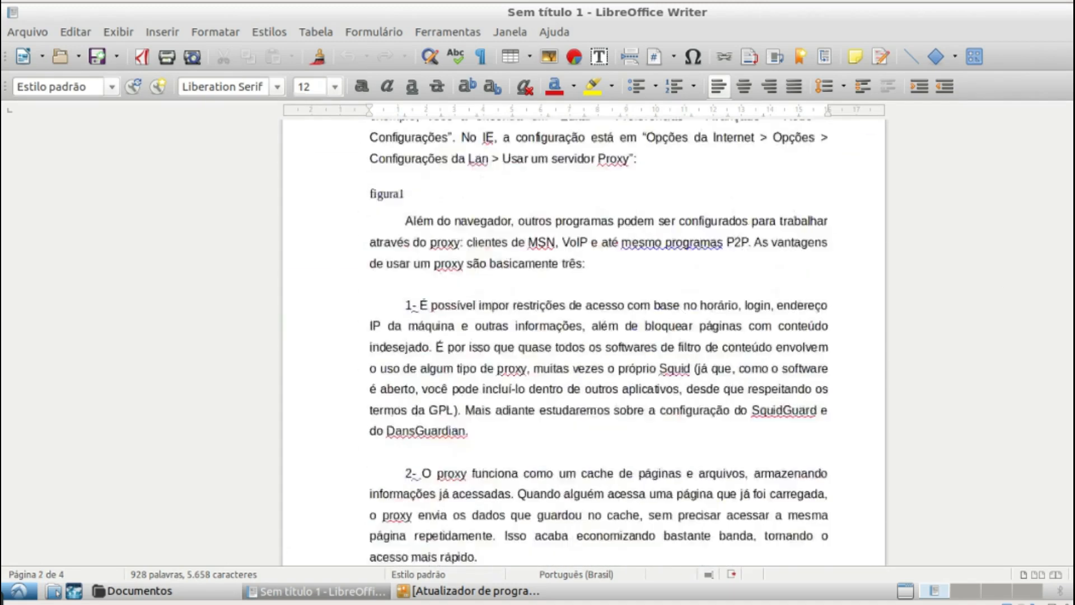
scroll(598, 336, "up", 5)
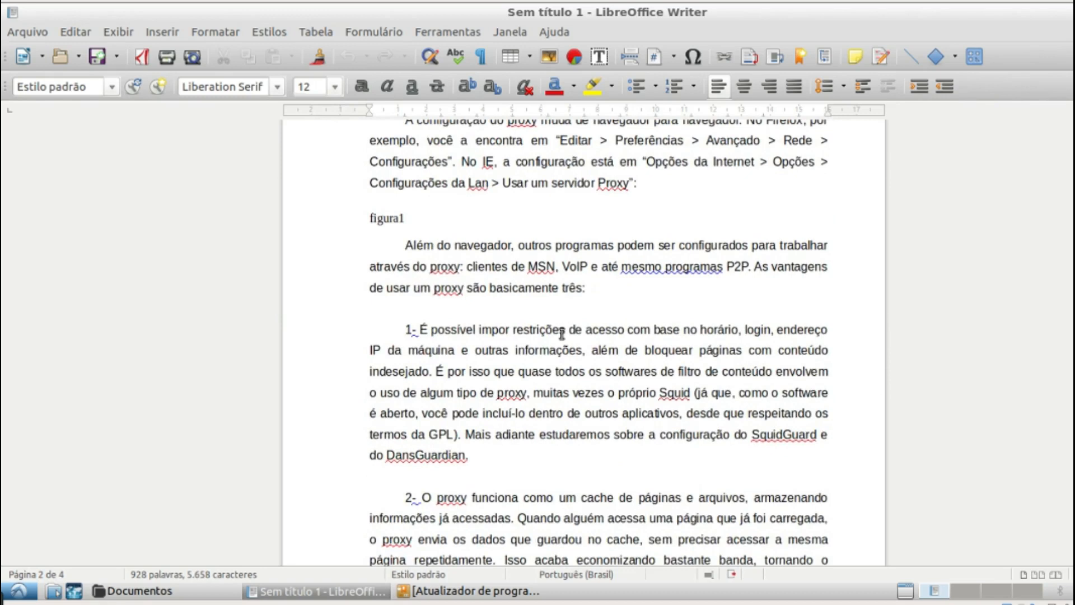
Step: Remove the first-line indent from the empty line above item 1 of the proxy advantages
left_click(528, 310)
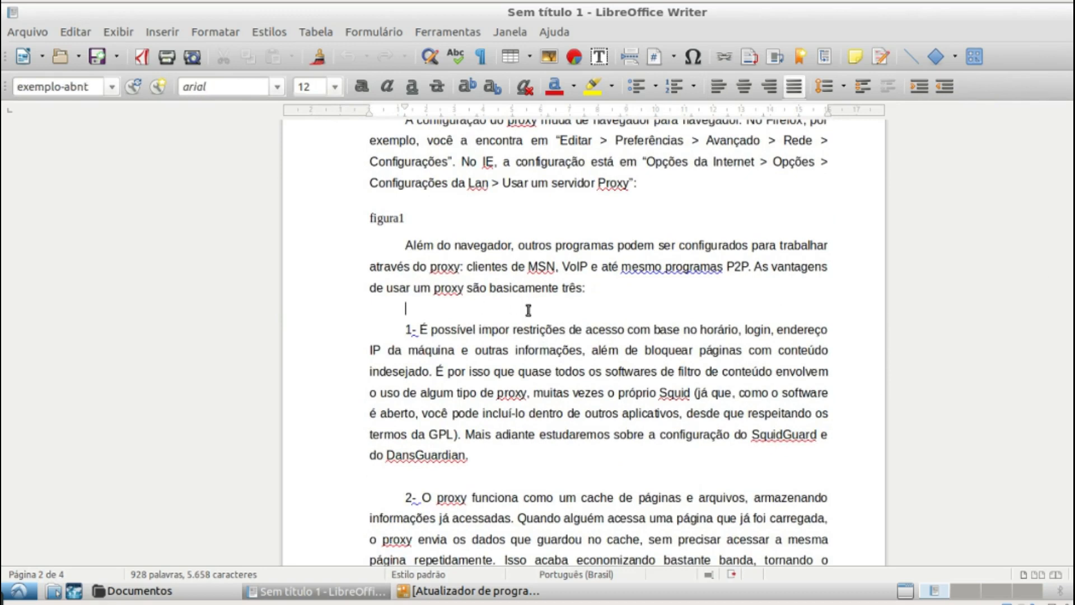
key("BackSpace")
type("pA")
key("BackSpace")
key("BackSpace")
type("Passos para")
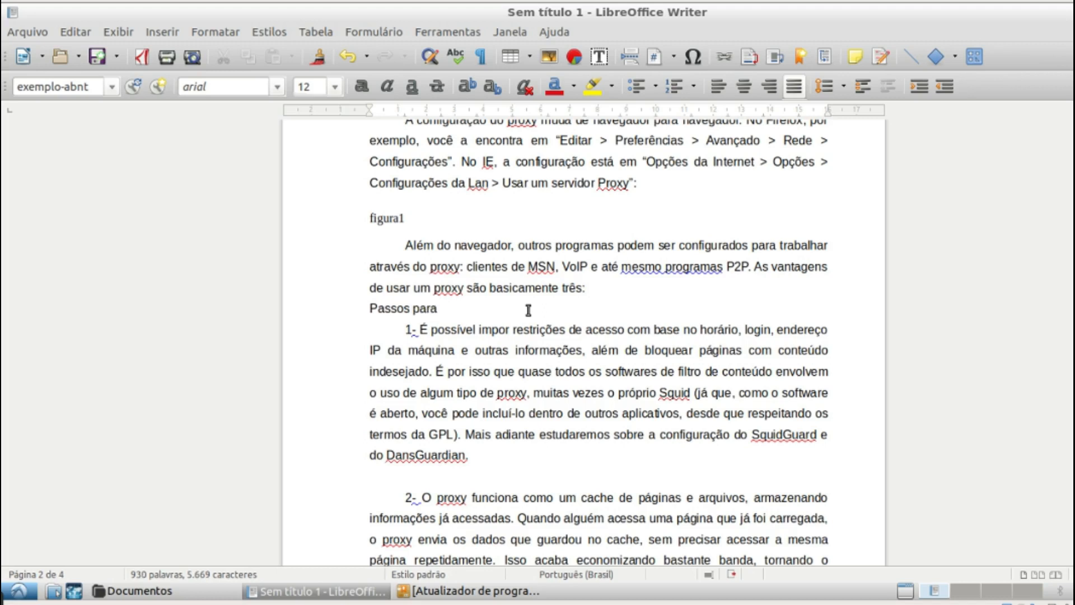
key("BackSpace")
key("BackSpace")
key("BackSpace")
key("BackSpace")
key("BackSpace")
key("BackSpace")
key("BackSpace")
key("BackSpace")
key("BackSpace")
Step: Enter "Funcionamento do Servidor" as a subheading on the line above item 1 in Chapter 1
type("Funcioma")
key("BackSpace")
key("BackSpace")
type("namento do ")
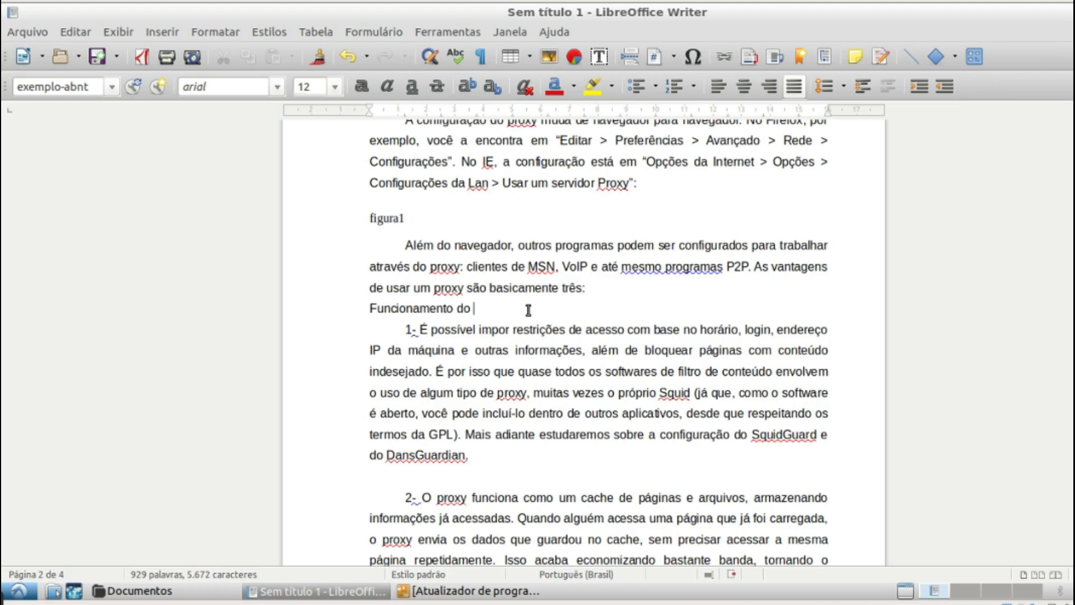
type("Servidor")
Step: Apply the Título 2 style to "Funcionamento do Servidor" and add an empty line below it
left_click_drag(536, 310, 329, 302)
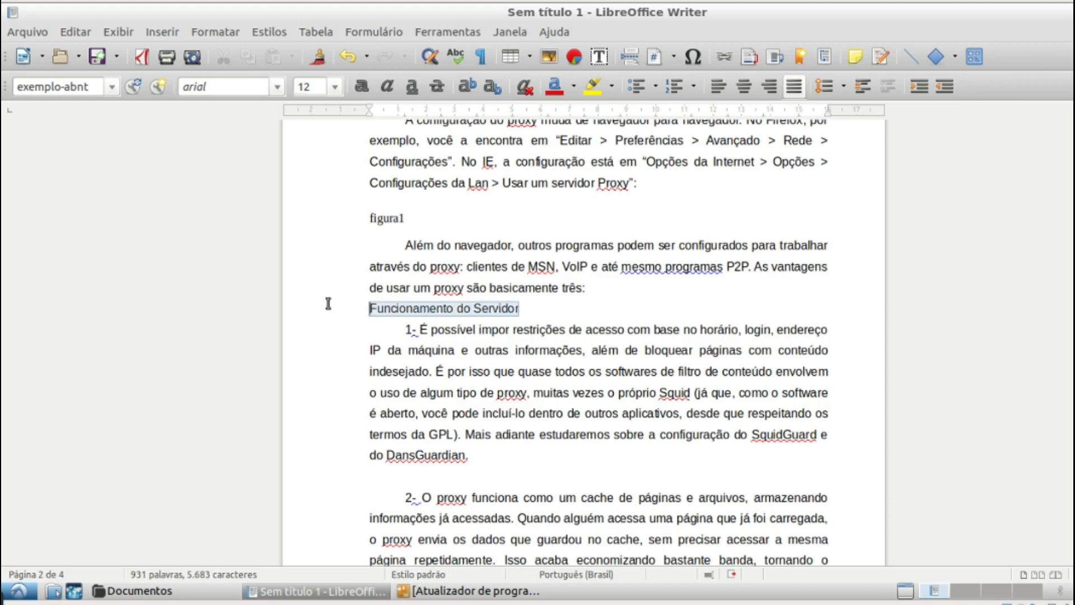
left_click(112, 86)
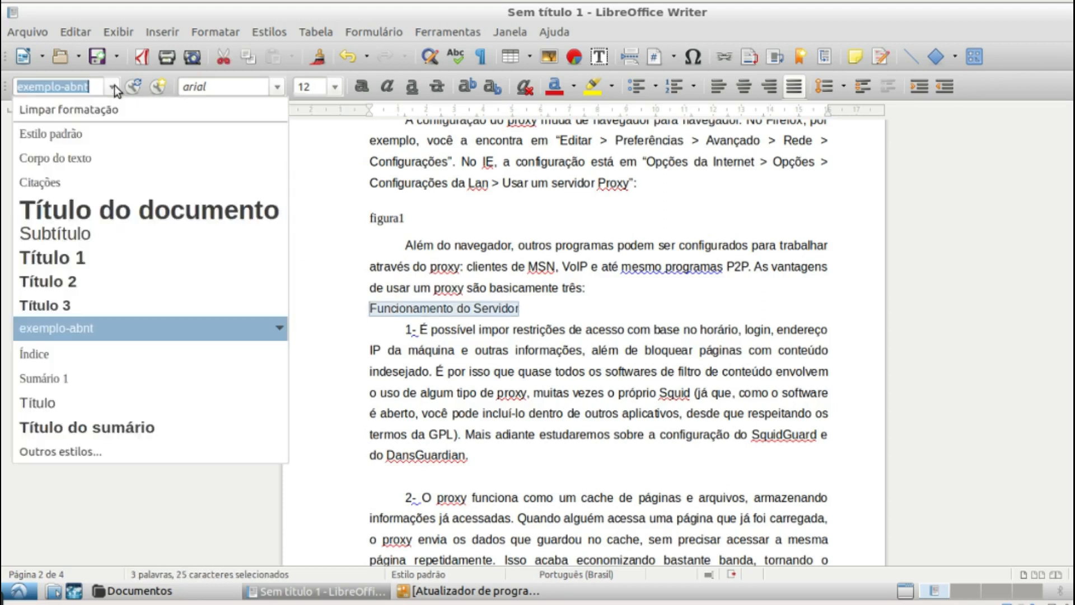
left_click(99, 281)
left_click(633, 329)
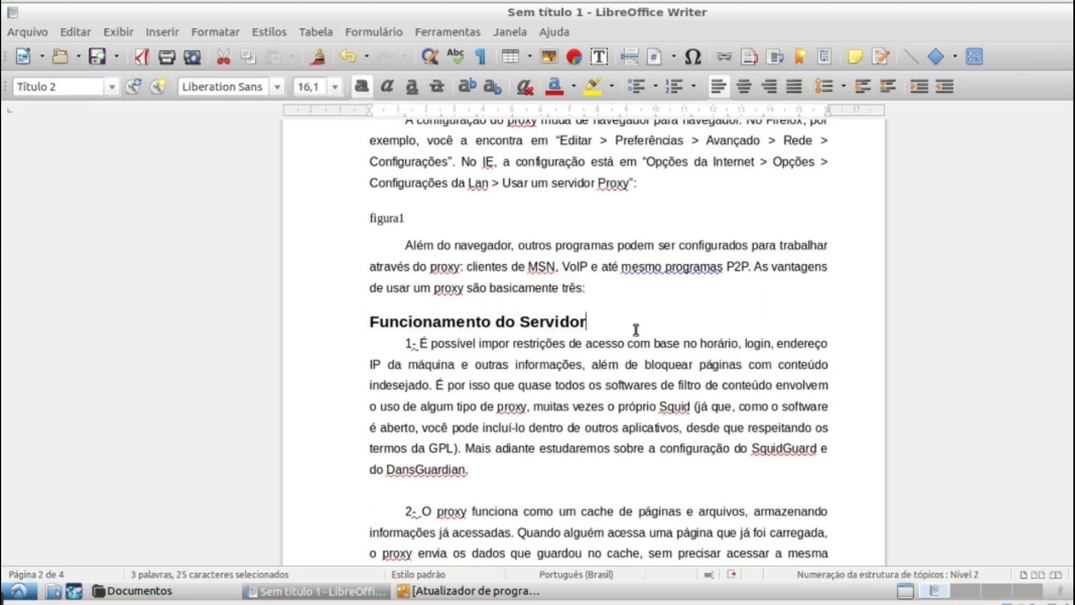
key("Return")
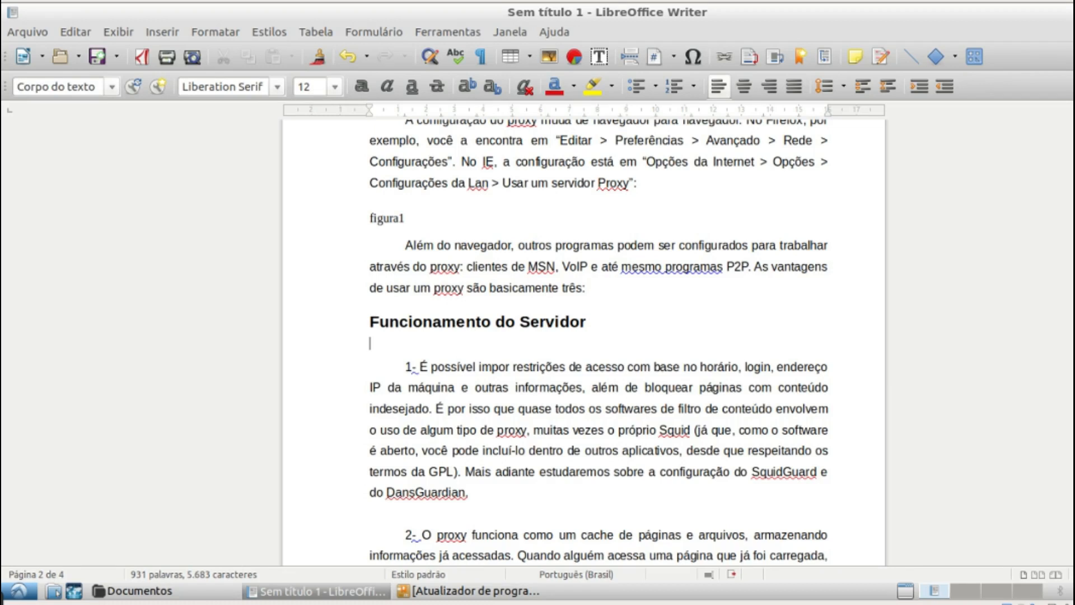
Step: Update the table of contents on the first page to include the new Chapter 1 subheading
scroll(600, 341, "up", 4)
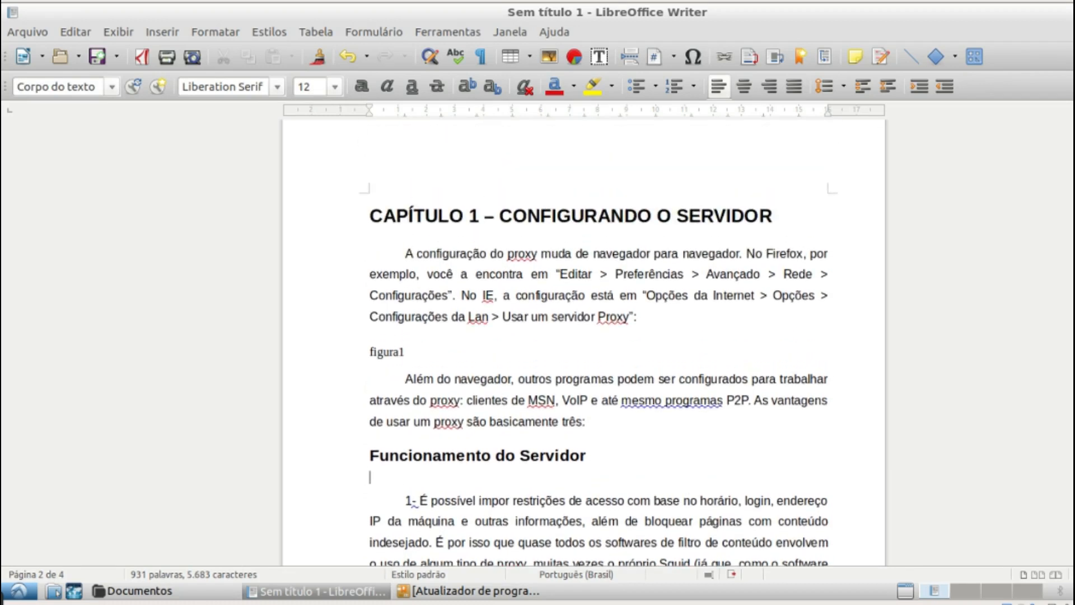
scroll(582, 342, "up", 15)
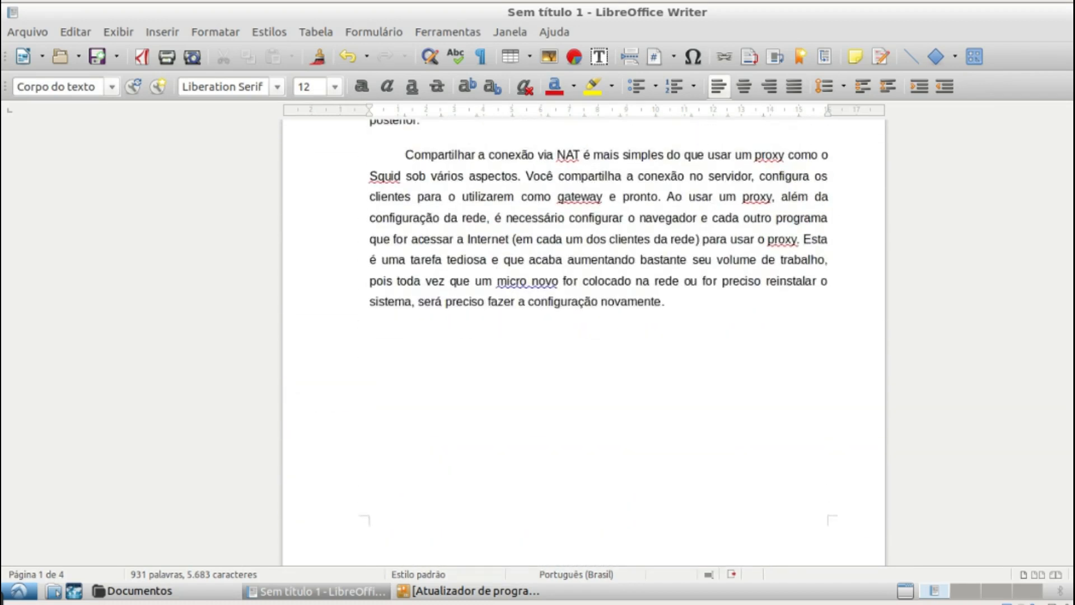
scroll(582, 341, "up", 7)
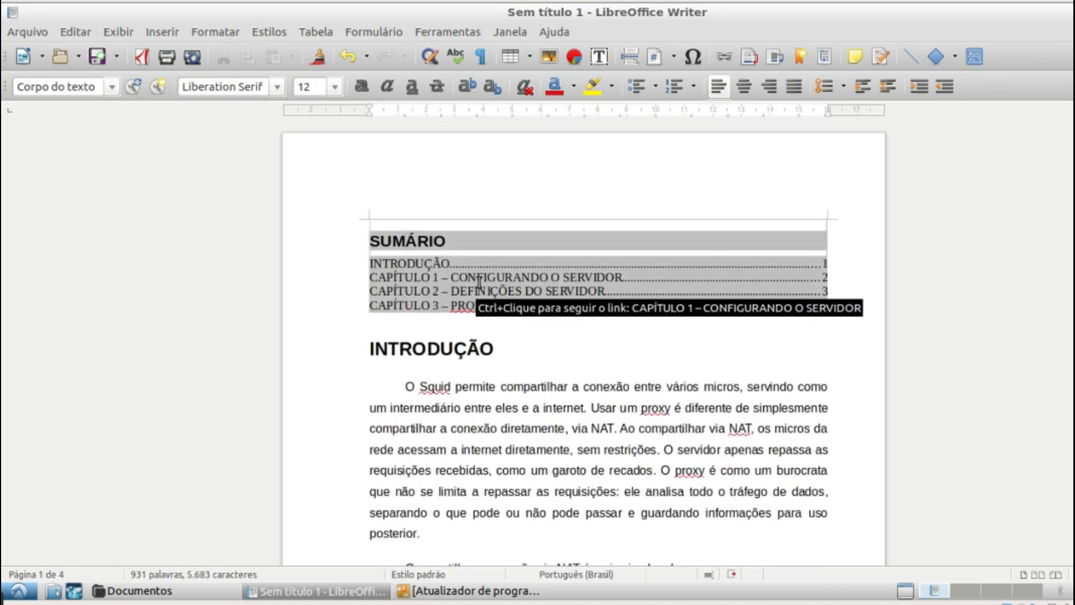
right_click(478, 281)
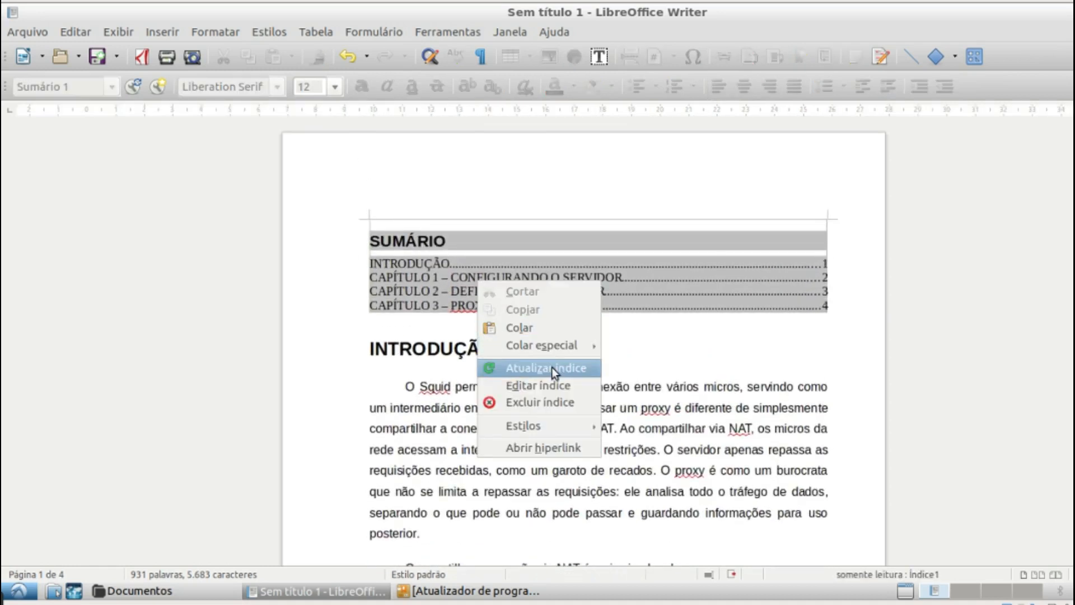
left_click(552, 367)
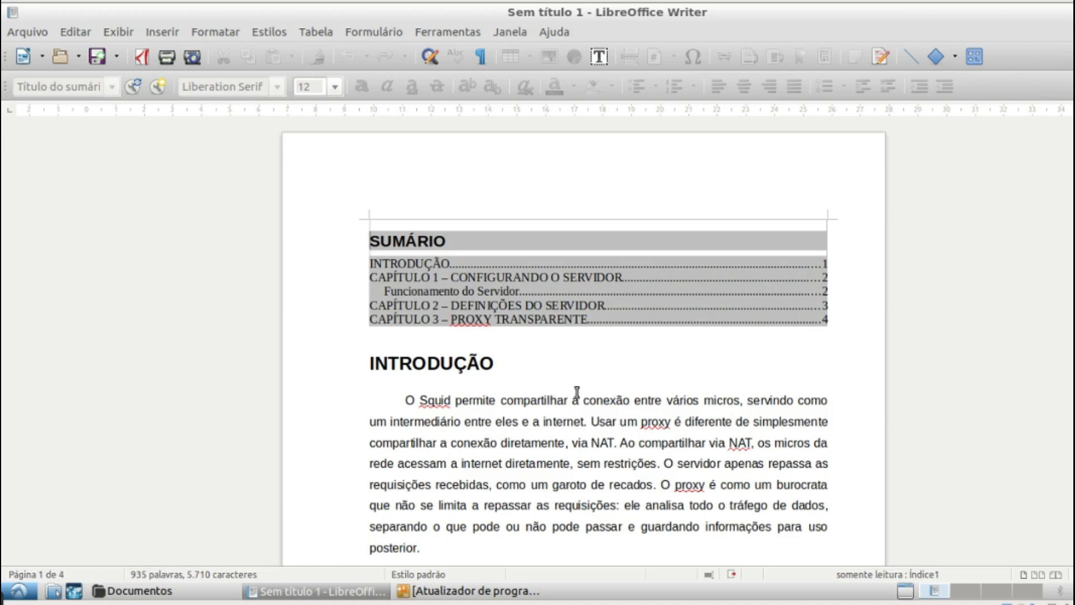
Step: Enter "CAPÍTULO 3 - TESTES" on the empty line above the paragraph beginning "O arquivo original" on the last page
scroll(579, 420, "down", 15)
scroll(583, 430, "down", 20)
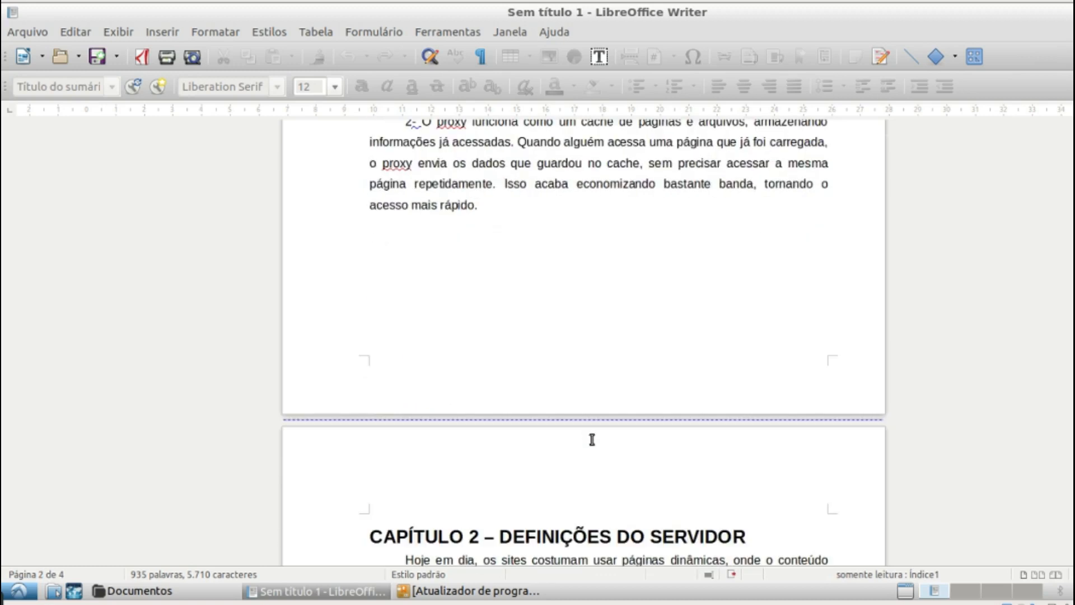
scroll(605, 448, "down", 20)
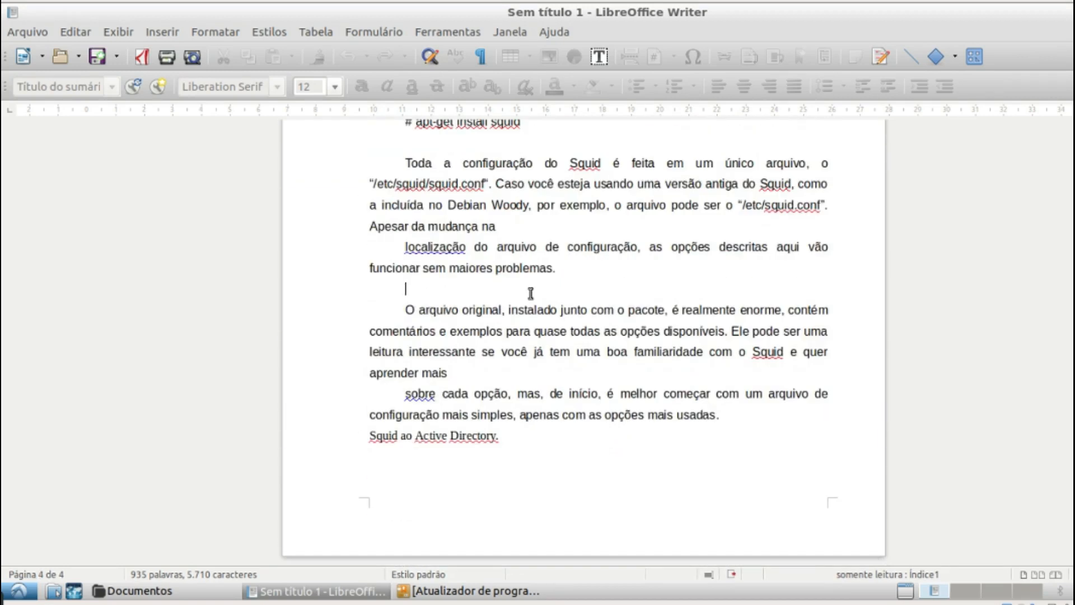
left_click(628, 308)
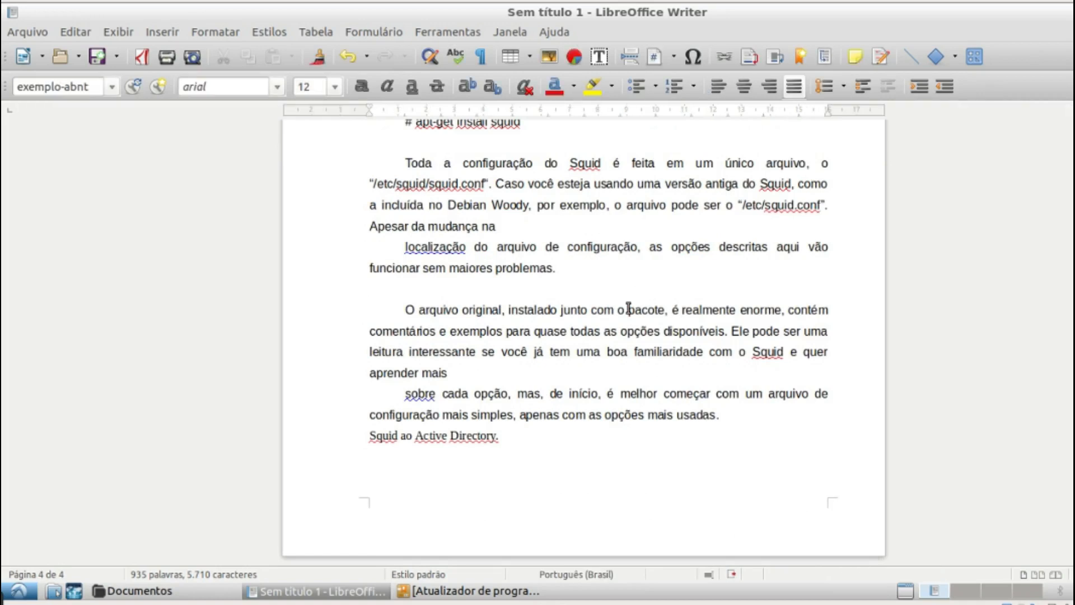
type("CAPÍT")
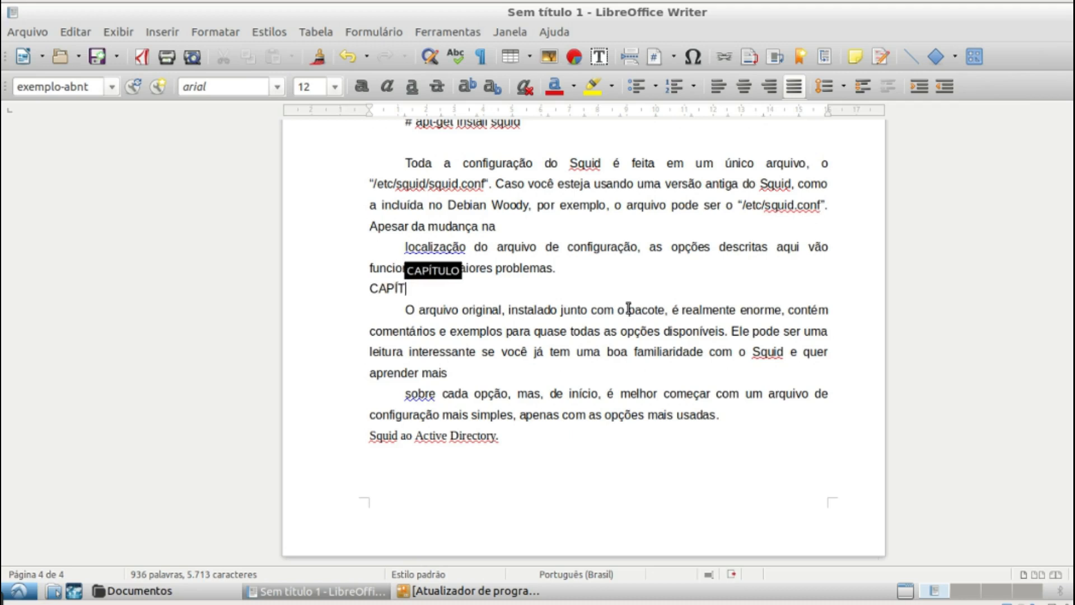
type("ULO 3")
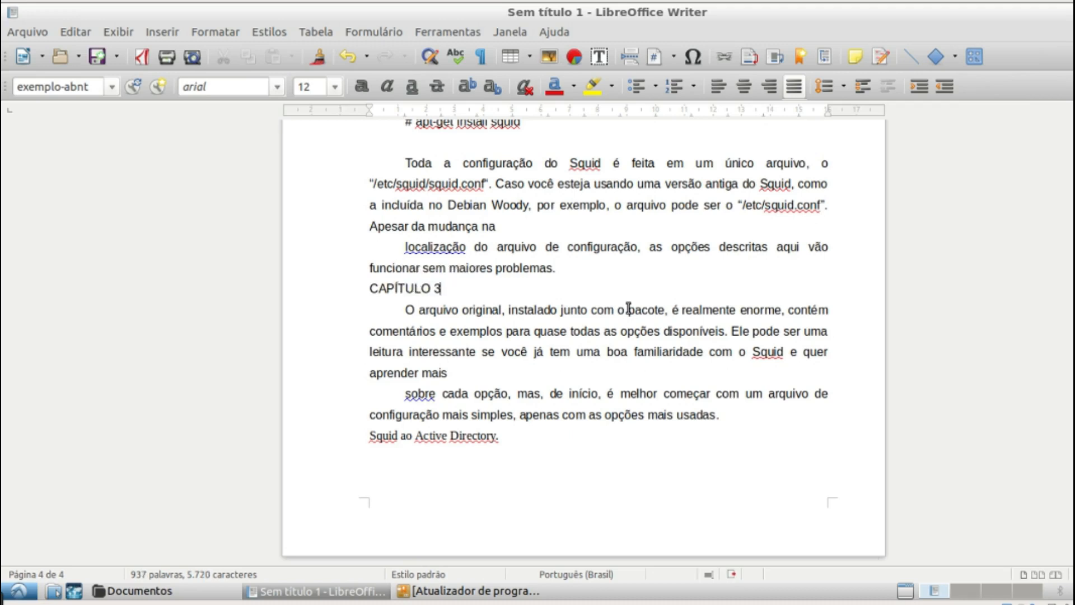
type(" - ETS")
key("BackSpace")
key("BackSpace")
type("TESTES")
Step: Add an empty line above and another below the "CAPÍTULO 3 - TESTES" line
left_click(565, 263)
key("Return")
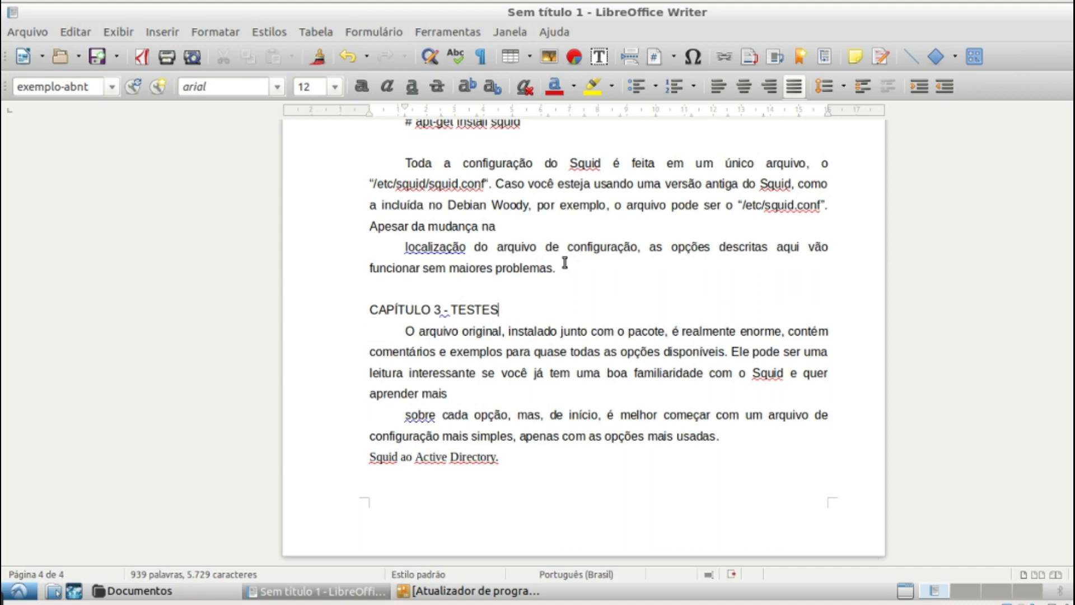
key("Return")
Step: Apply the Título 1 style to "CAPÍTULO 3 – TESTES" and delete the empty line above it
left_click_drag(369, 309, 503, 310)
left_click(116, 88)
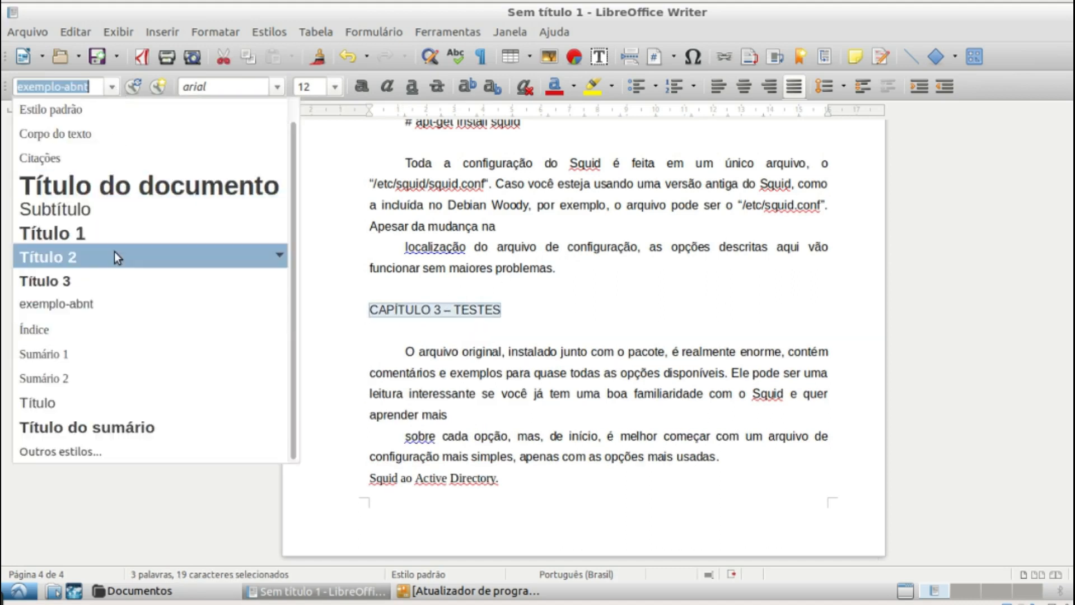
left_click(115, 241)
left_click(503, 285)
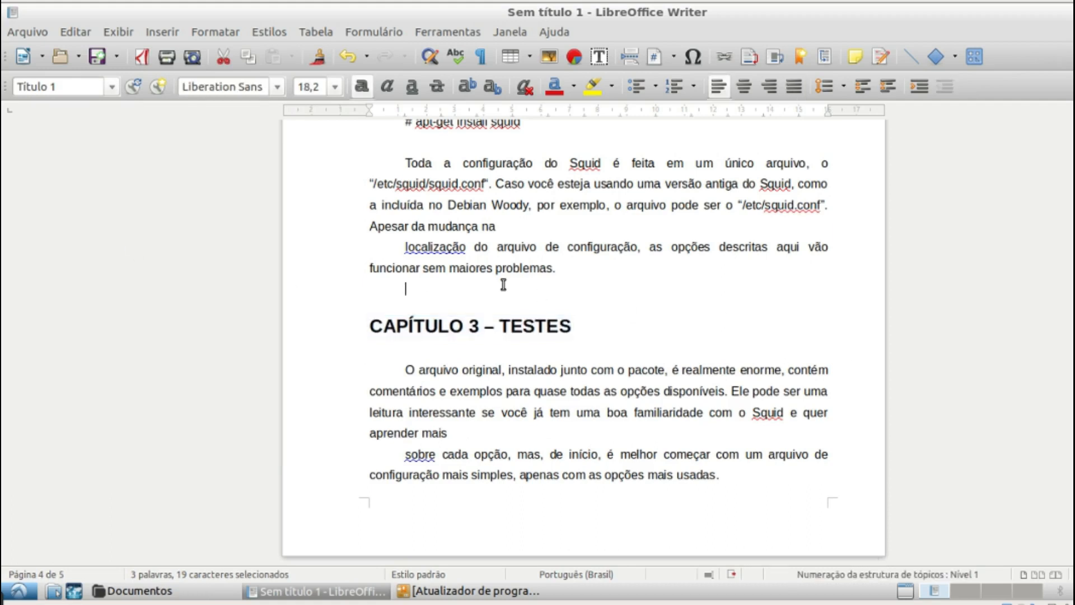
key("Delete")
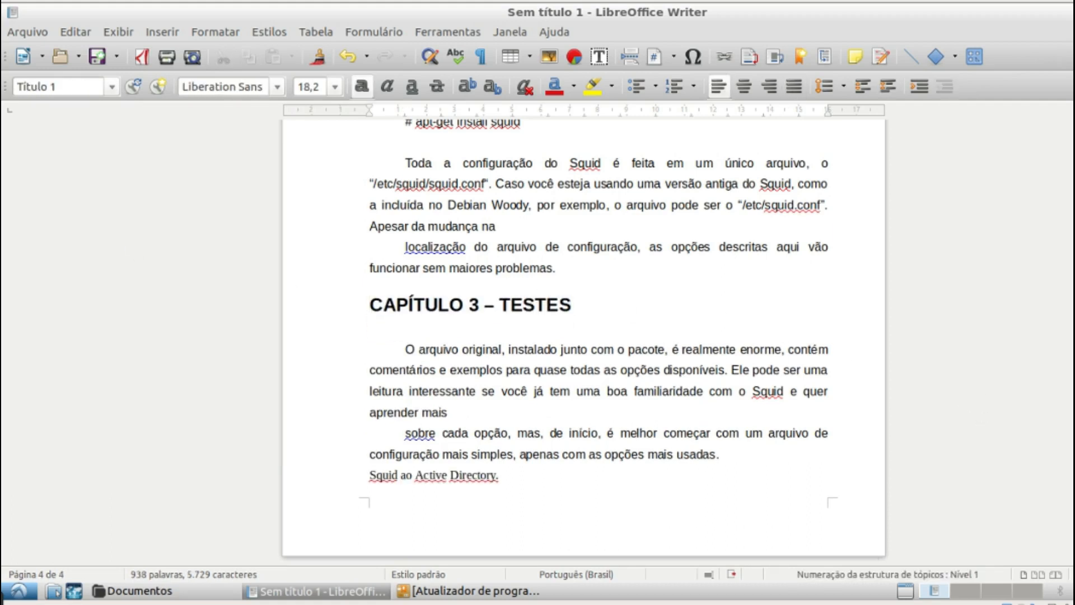
Step: Update the table of contents to include the new "TESTES" chapter heading
scroll(864, 210, "up", 20)
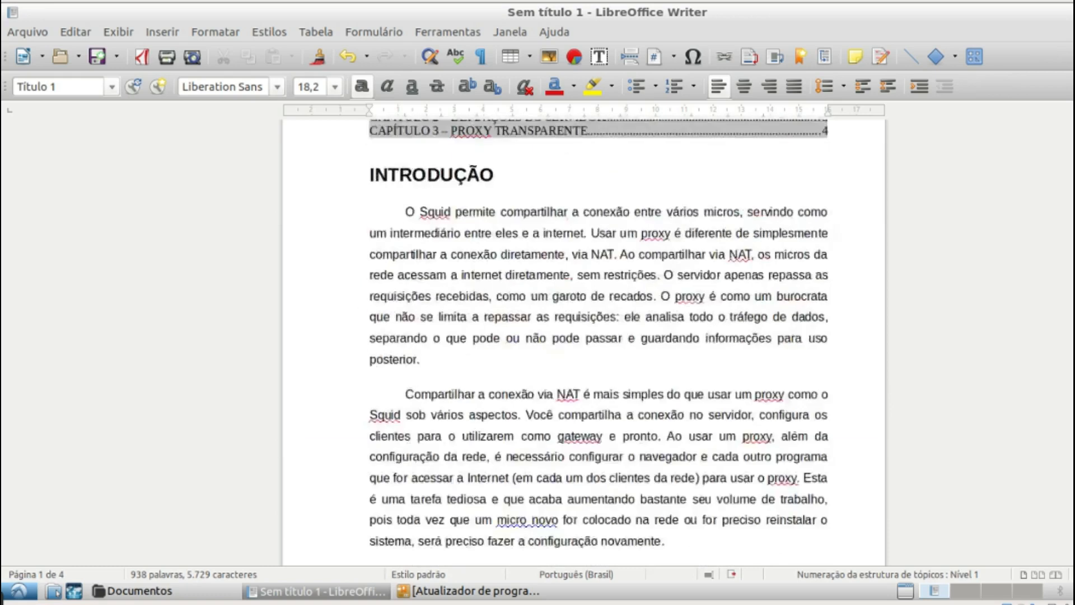
right_click(641, 264)
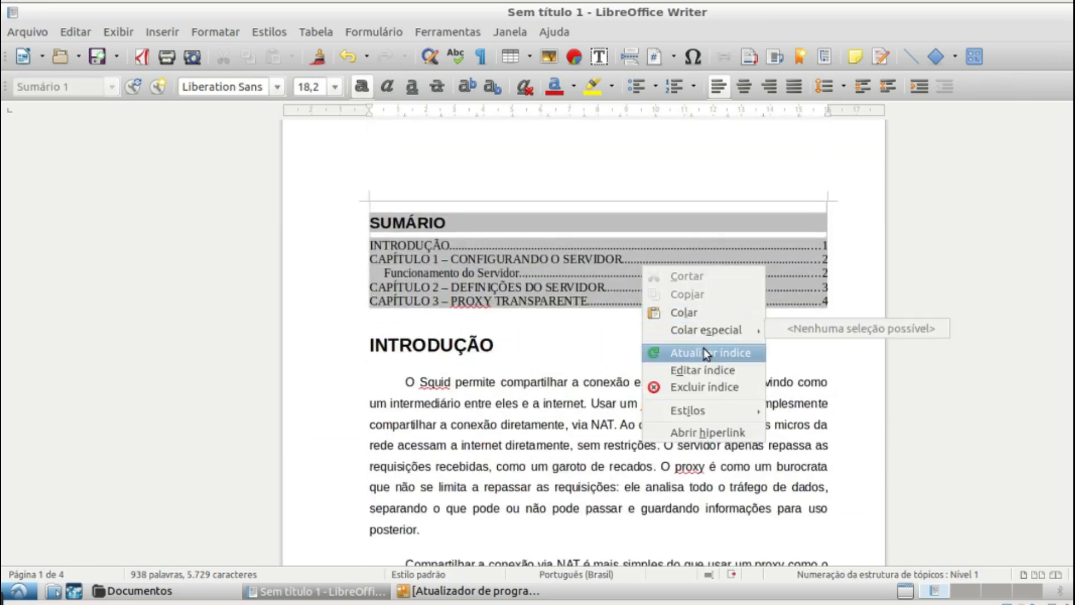
left_click(704, 349)
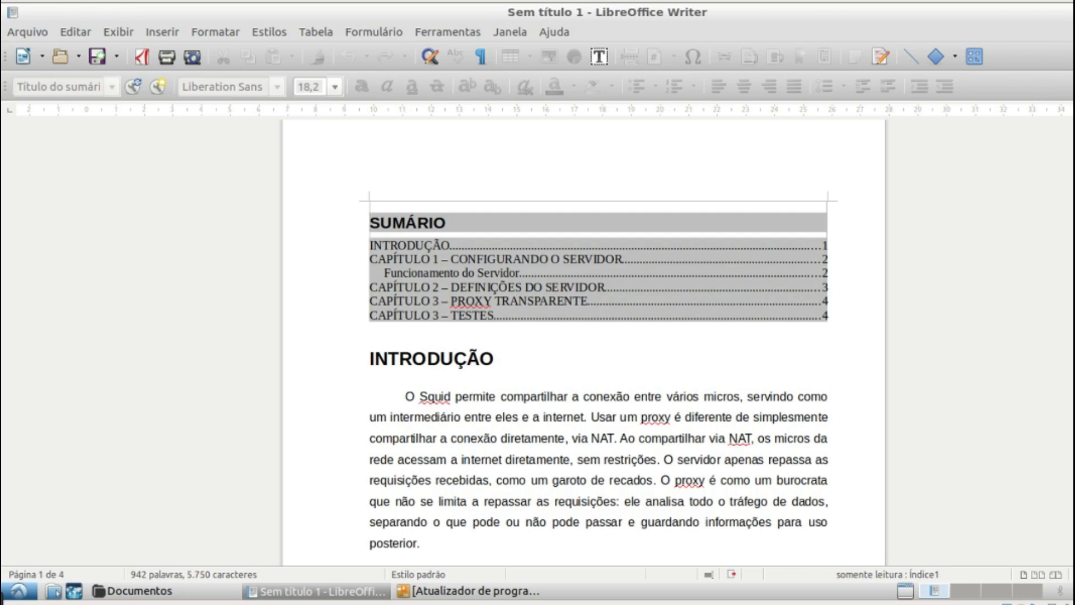
Step: Renumber the "TESTES" heading on the last page so it reads "CAPÍTULO 4 – TESTES"
scroll(582, 336, "down", 20)
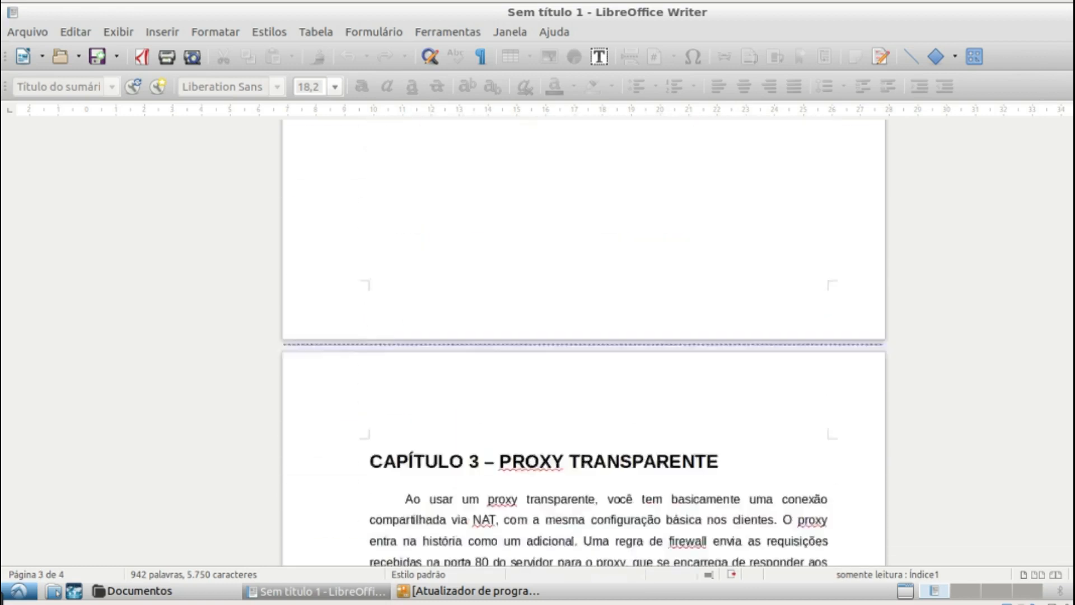
scroll(582, 336, "down", 10)
left_click(468, 303)
key("Delete")
type("4 – TESTES")
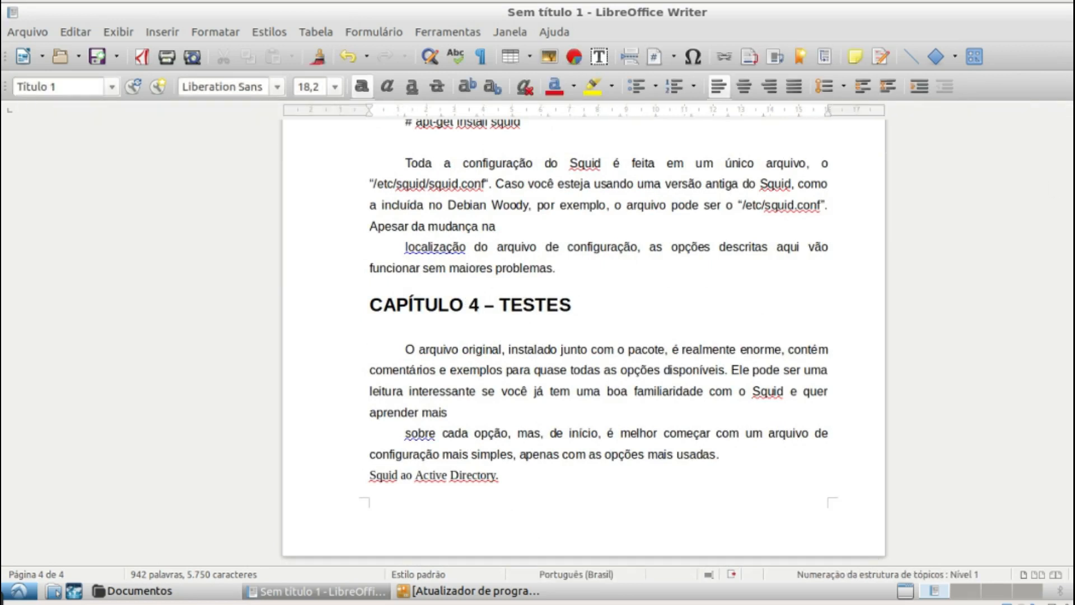
Step: Update the table of contents to match the renumbered "TESTES" chapter
scroll(697, 281, "up", 20)
right_click(697, 281)
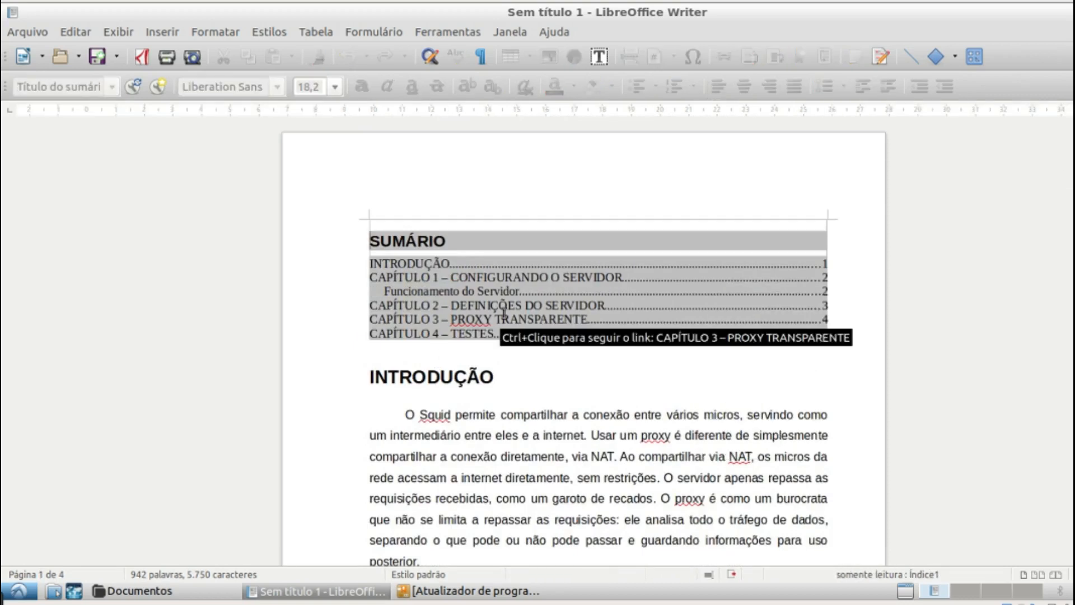
left_click(664, 477)
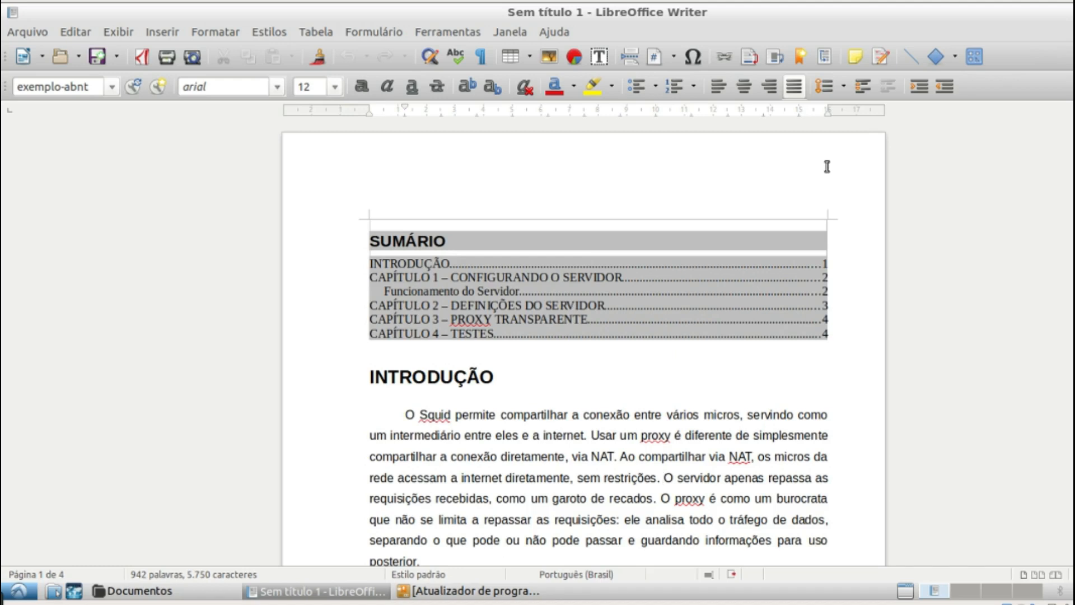
Step: Enable the header in the page settings of Estilo padrão, keeping the same content on all pages
left_click(712, 177)
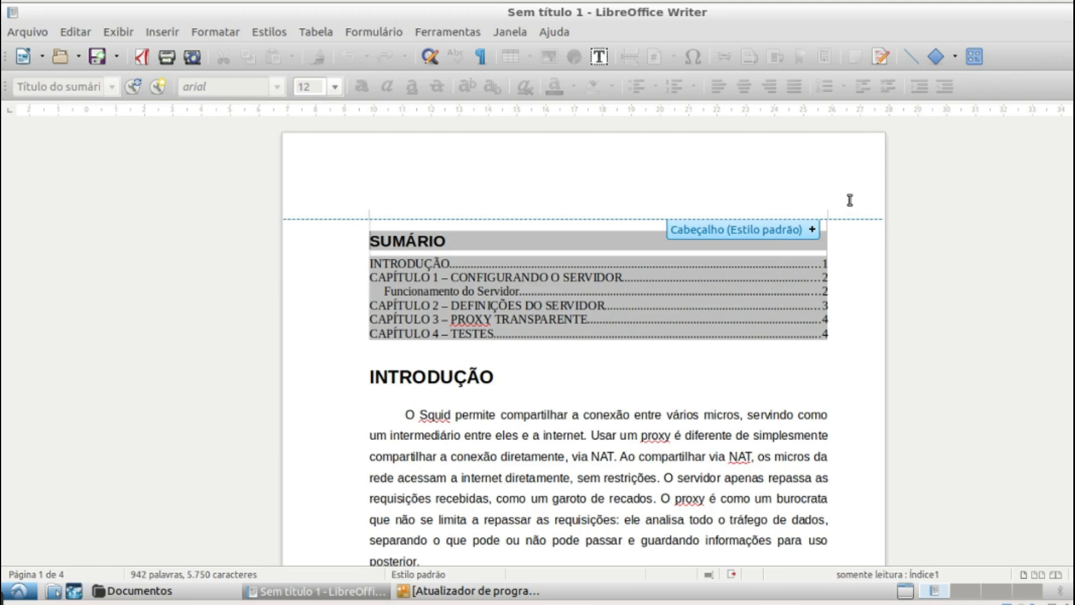
left_click(831, 402)
left_click(196, 30)
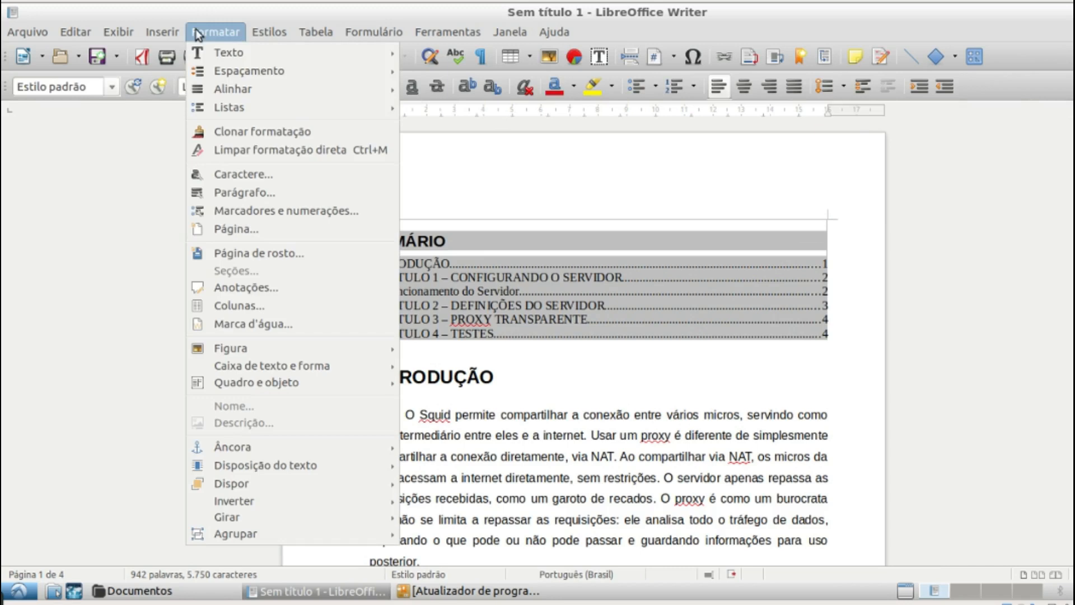
left_click(251, 227)
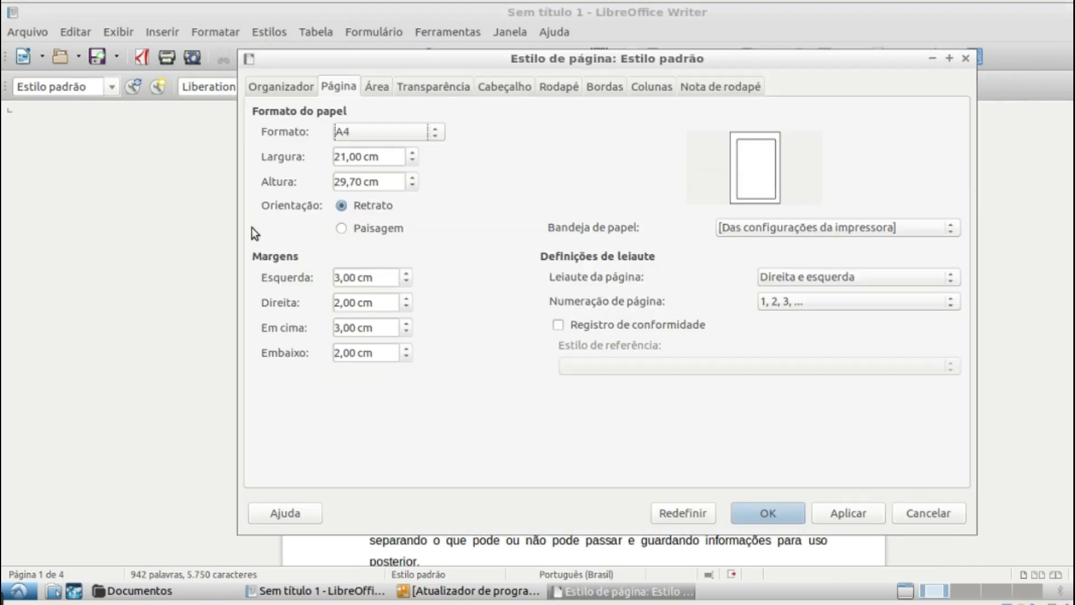
left_click(522, 88)
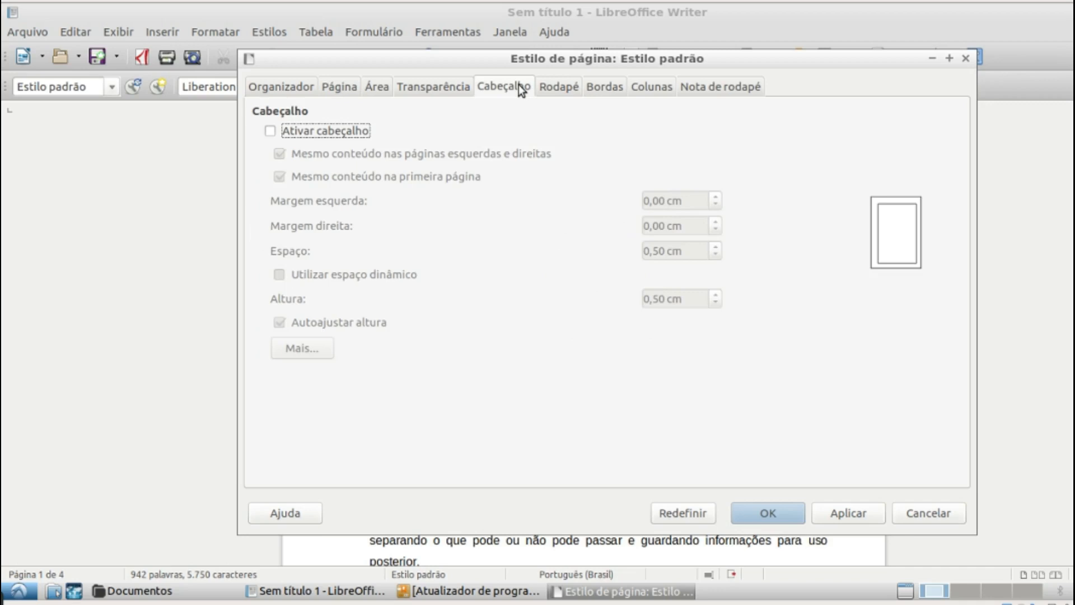
left_click(272, 131)
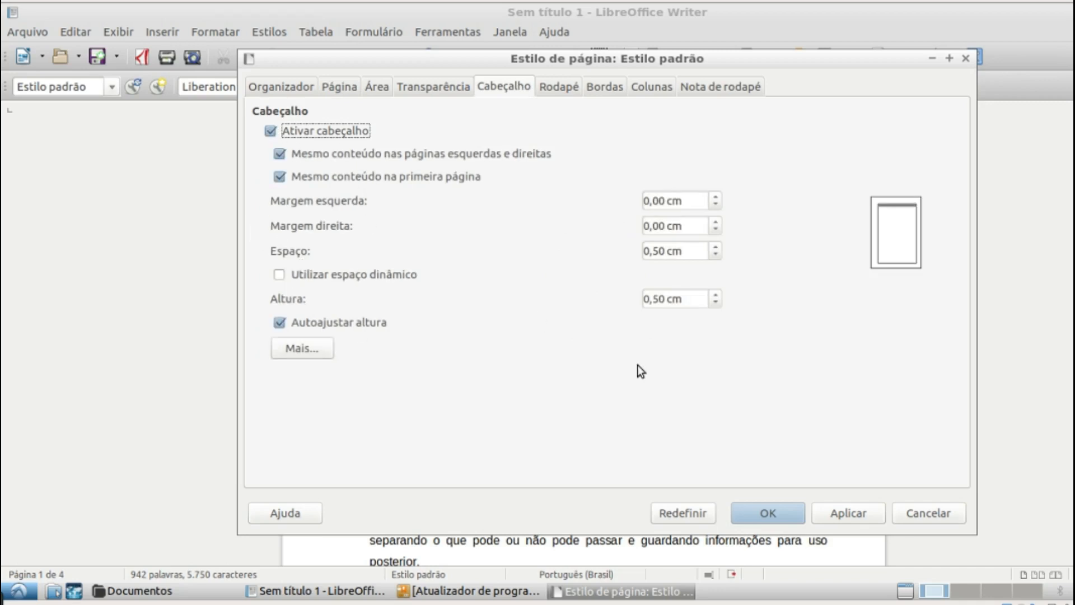
left_click(798, 511)
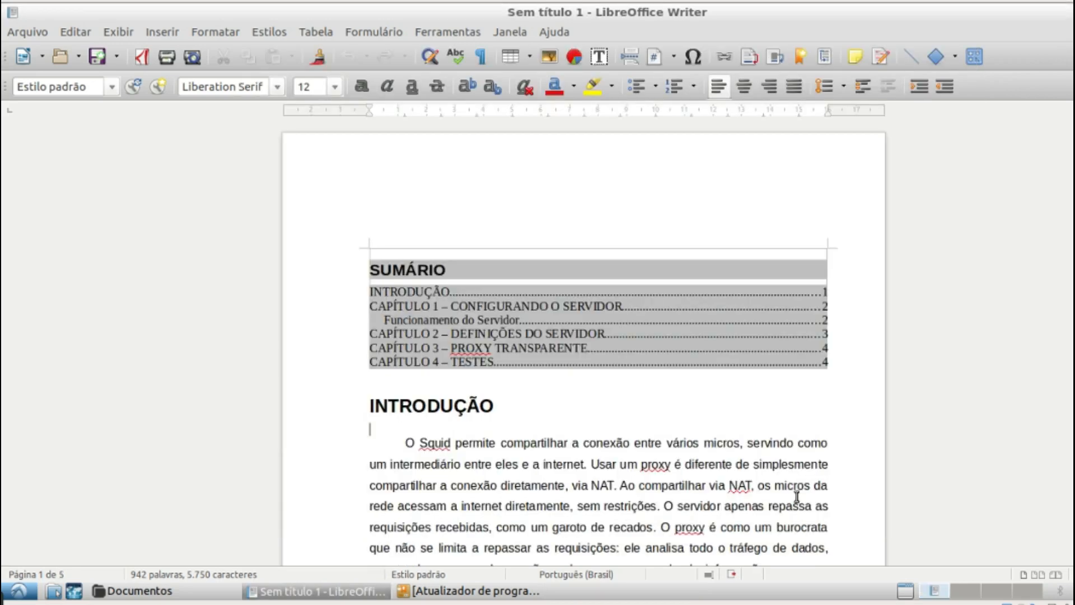
Step: Enter "Teste de cabeçalho" in the first page's header and check that it repeats on the second page
left_click(823, 166)
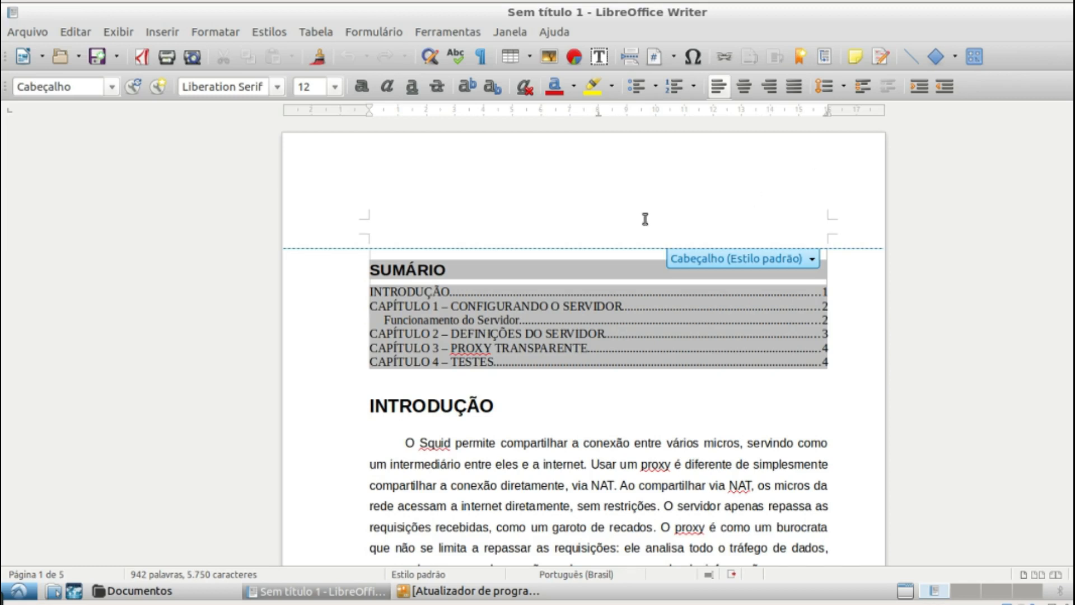
type("Teste de cabeç")
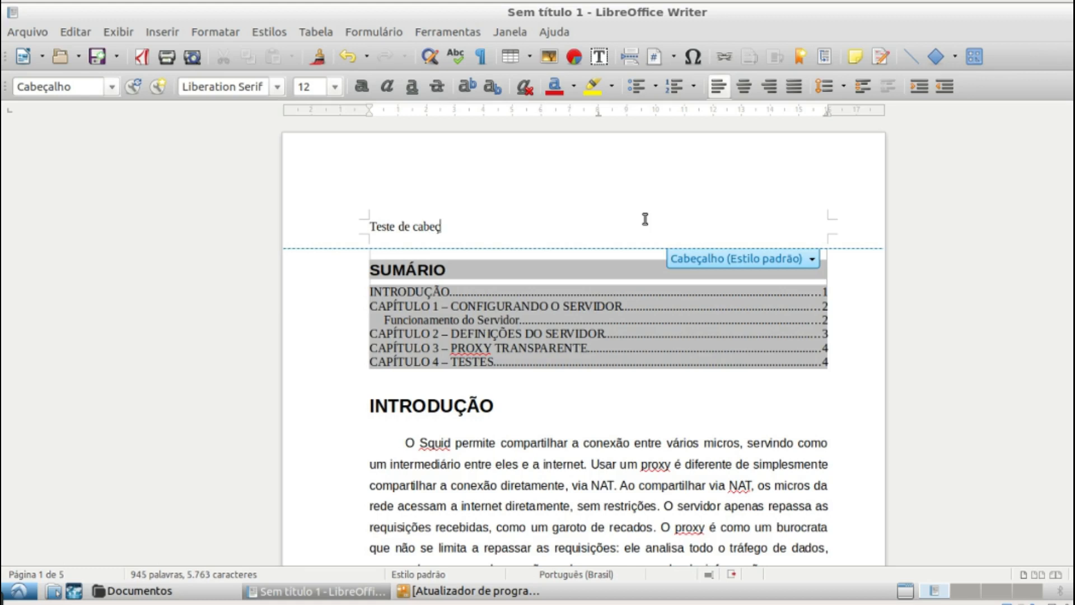
type("alho")
scroll(632, 361, "down", 10)
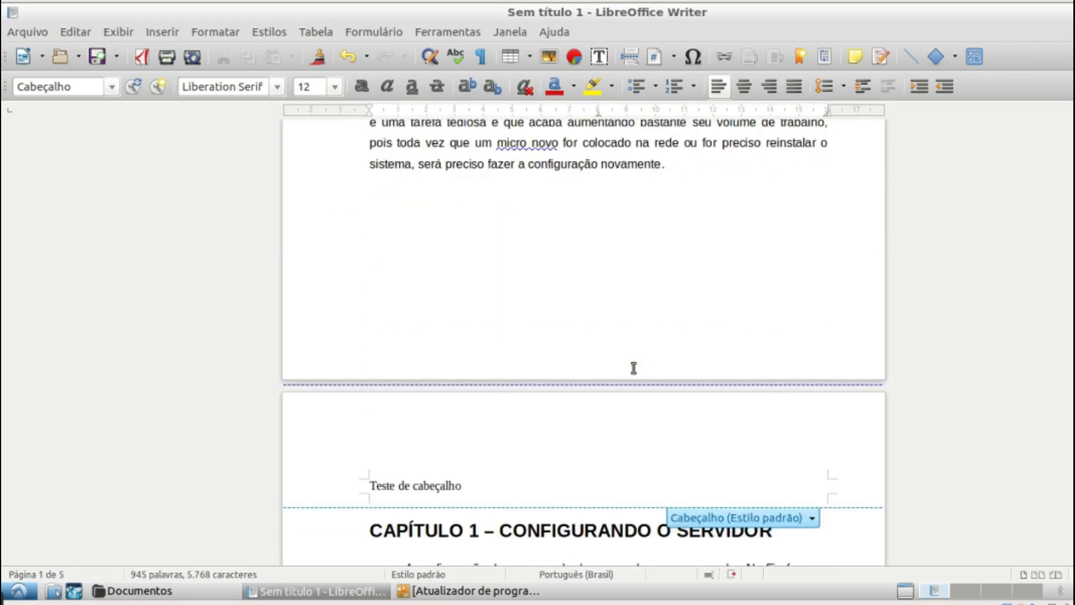
Step: Add a fixed 1 at the far end of the header line after "Teste de cabeçalho" and check it on the other pages
scroll(633, 368, "down", 2)
scroll(634, 367, "up", 12)
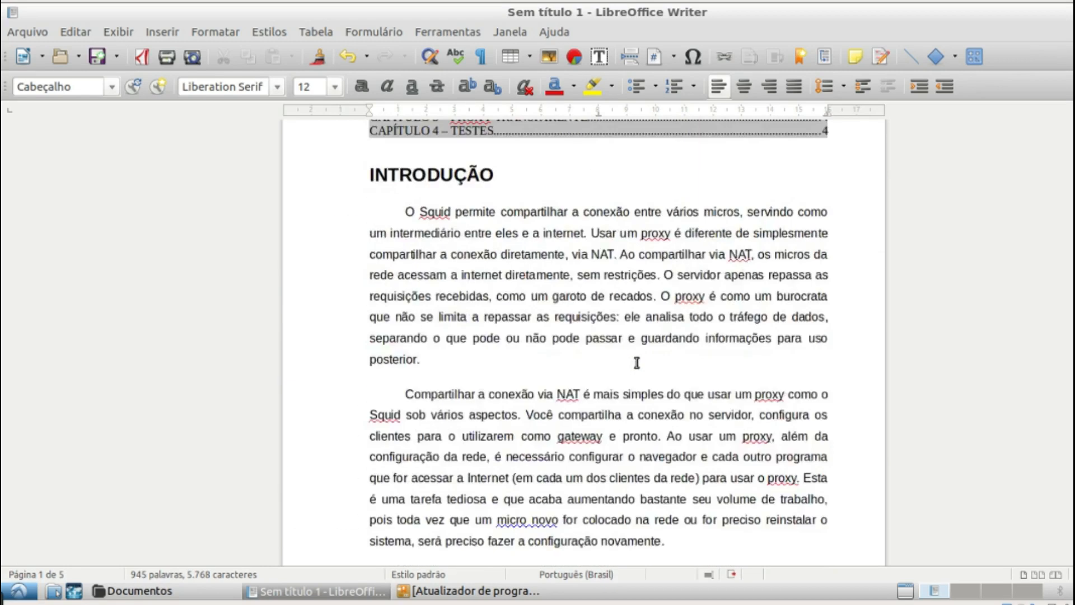
scroll(635, 367, "down", 20)
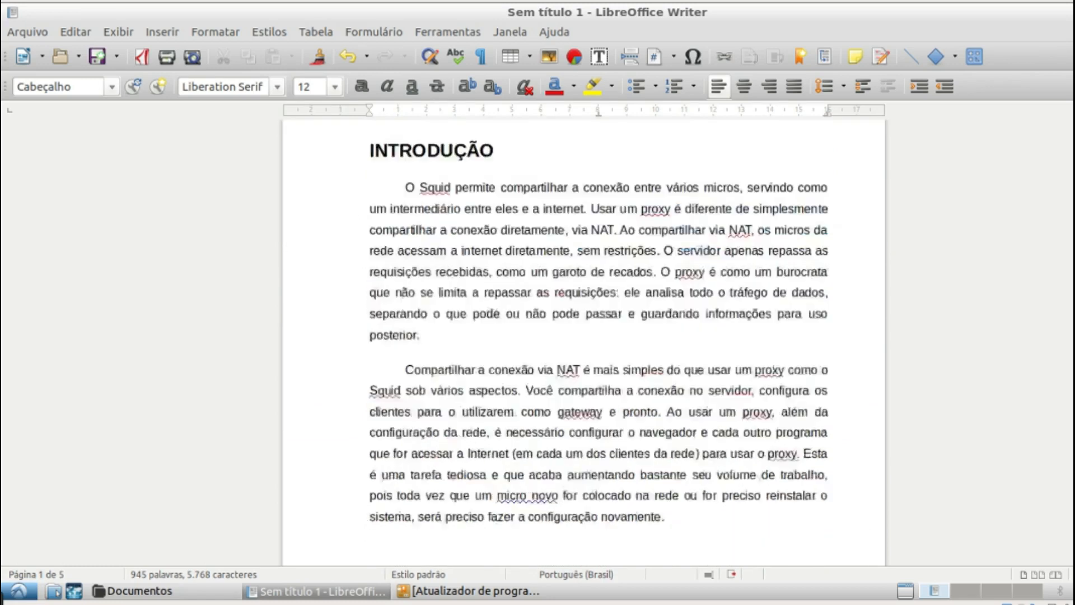
scroll(635, 366, "up", 5)
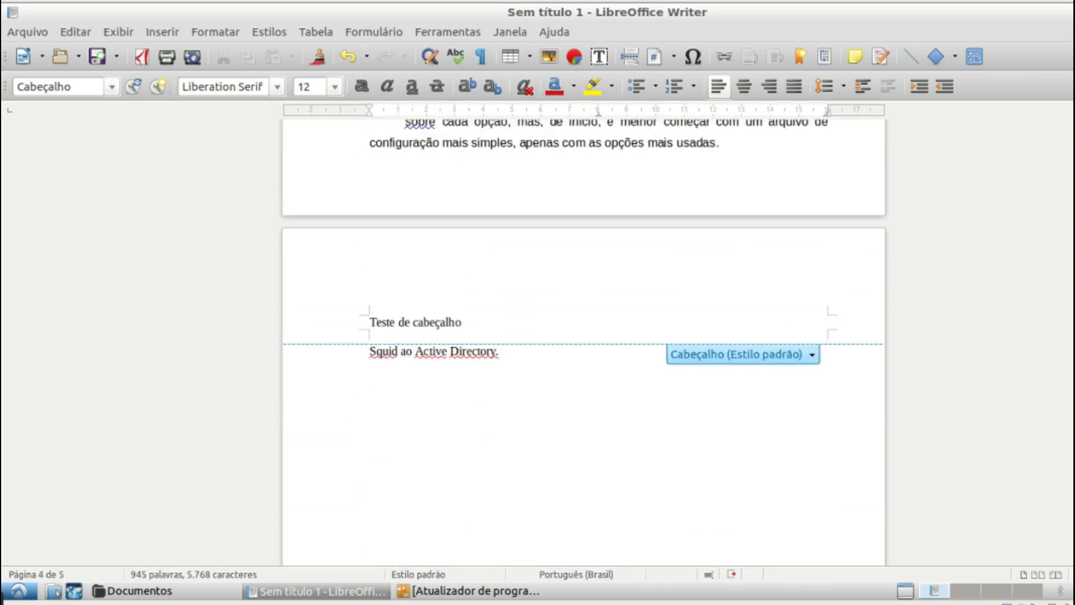
scroll(586, 237, "up", 20)
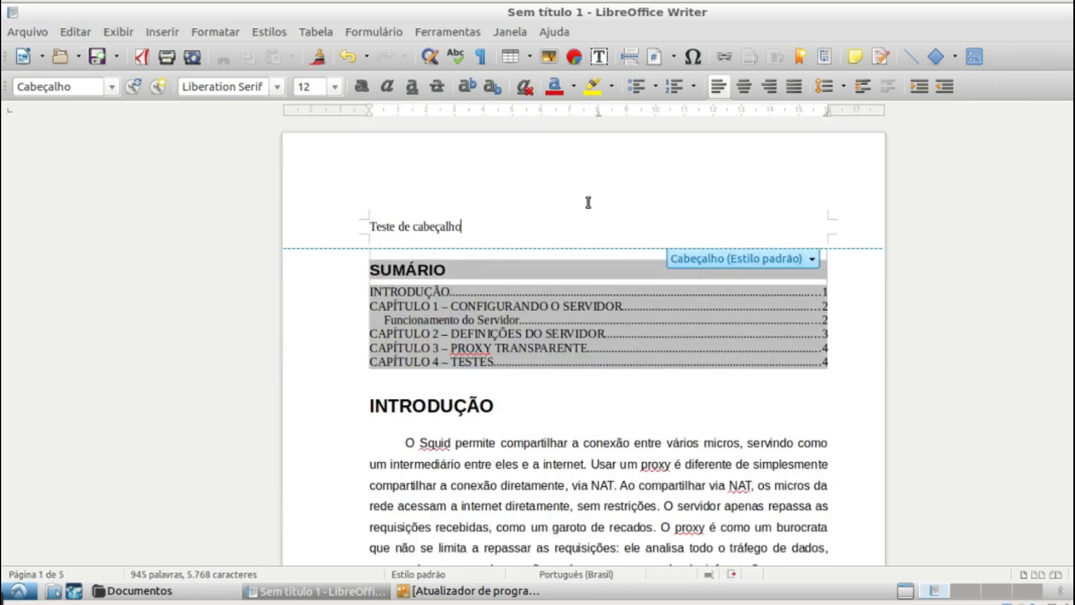
key("Tab")
key("Tab")
type("1")
scroll(583, 341, "down", 15)
scroll(583, 341, "up", 8)
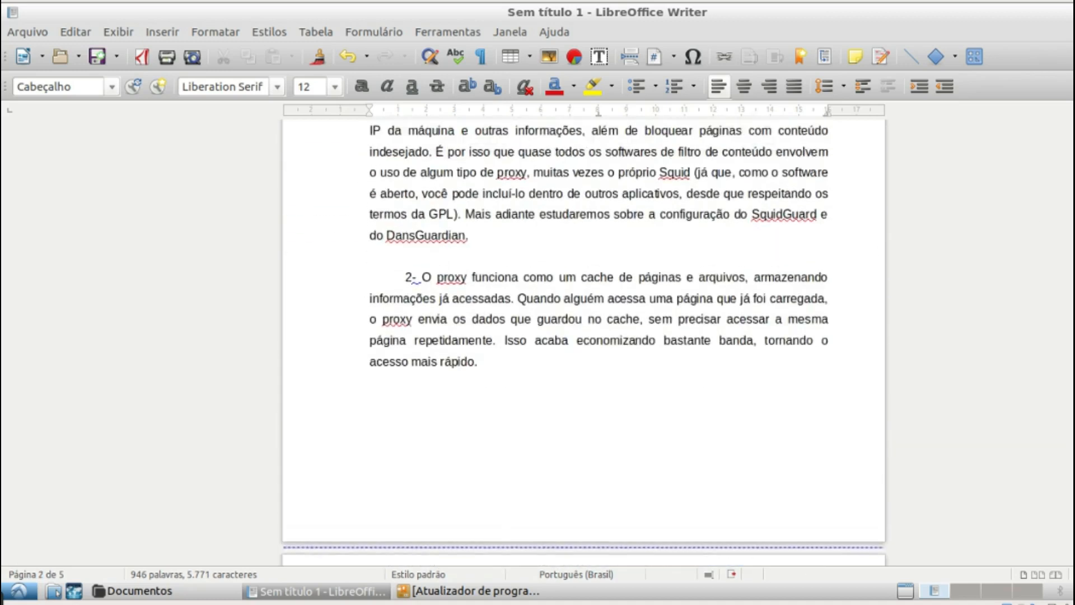
scroll(582, 342, "up", 5)
scroll(583, 341, "up", 15)
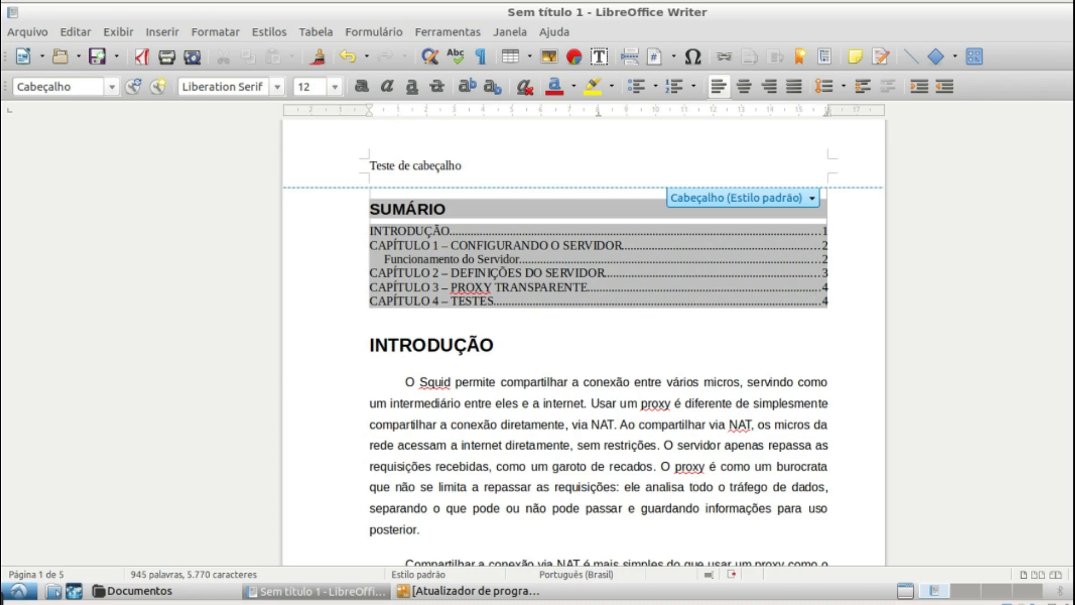
Step: Insert an automatic page number field at the far end of the header line
left_click(162, 32)
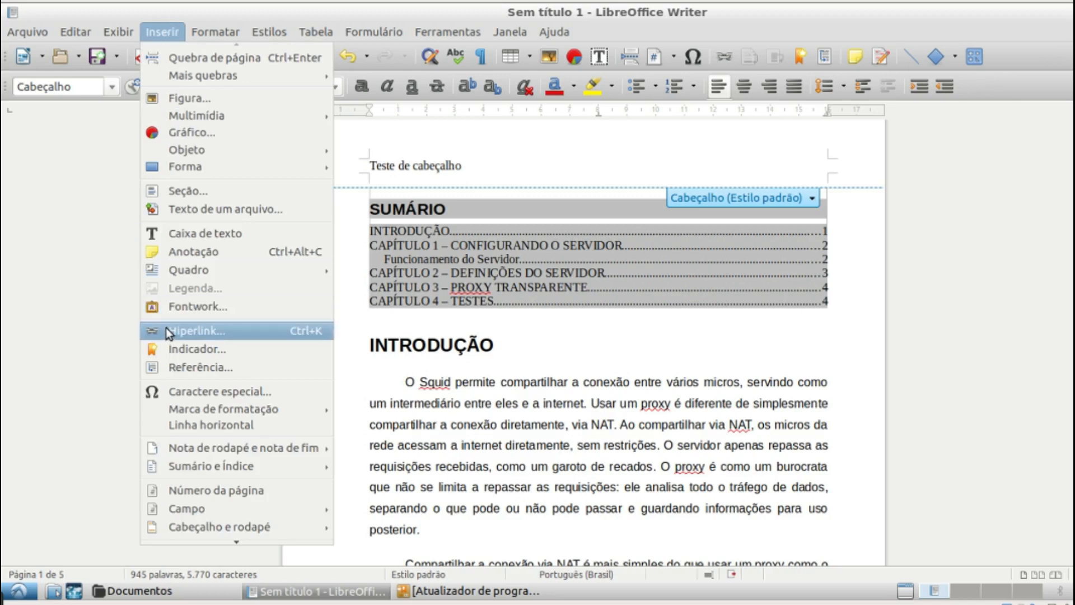
left_click(210, 494)
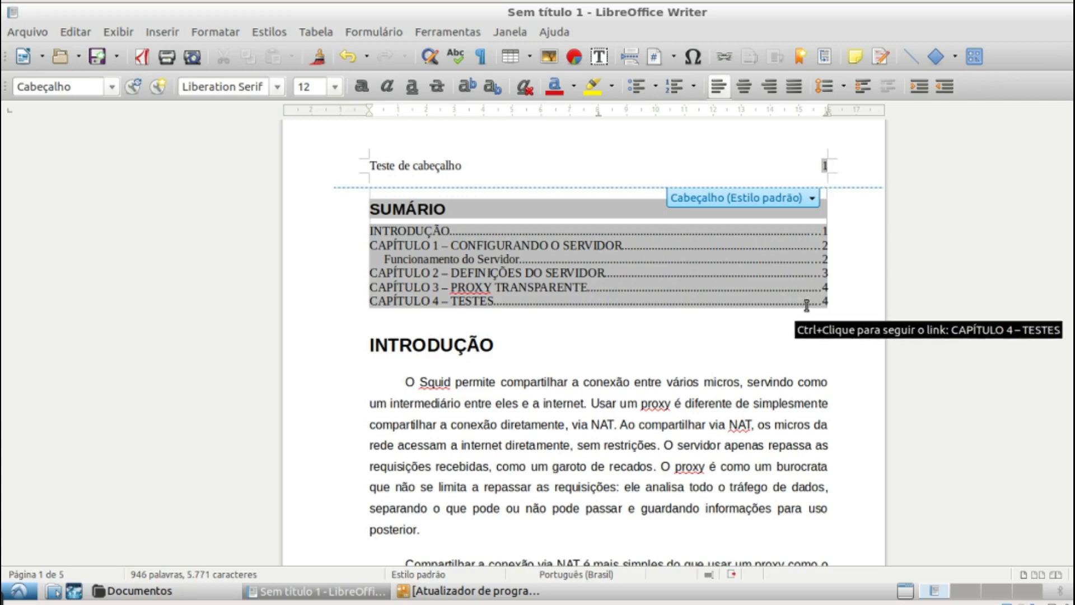
Step: Check the page numbering in the header on every page of the document
scroll(817, 293, "down", 10)
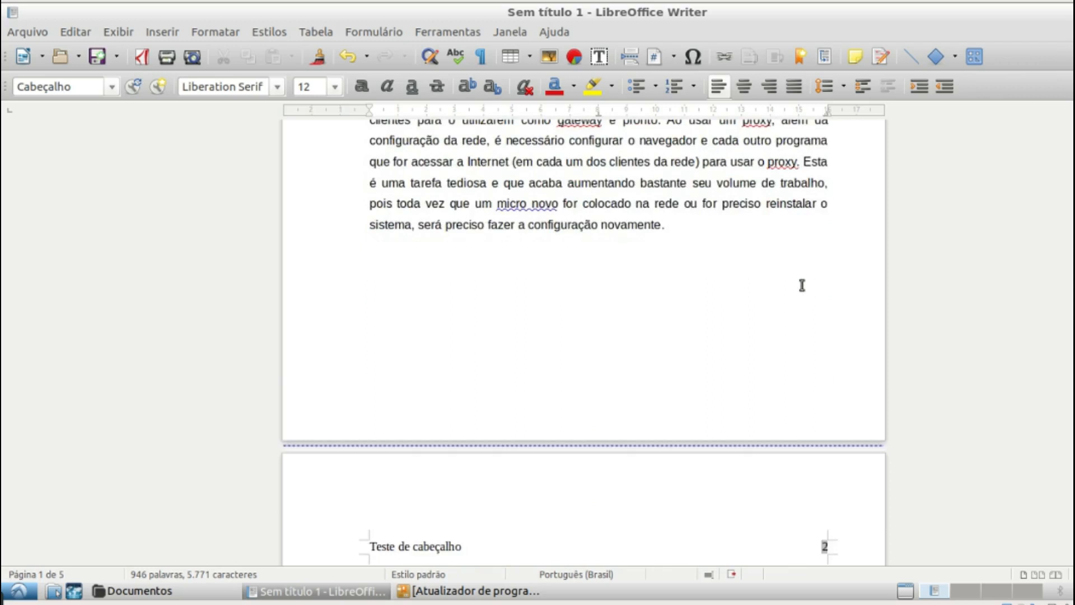
scroll(802, 285, "down", 3)
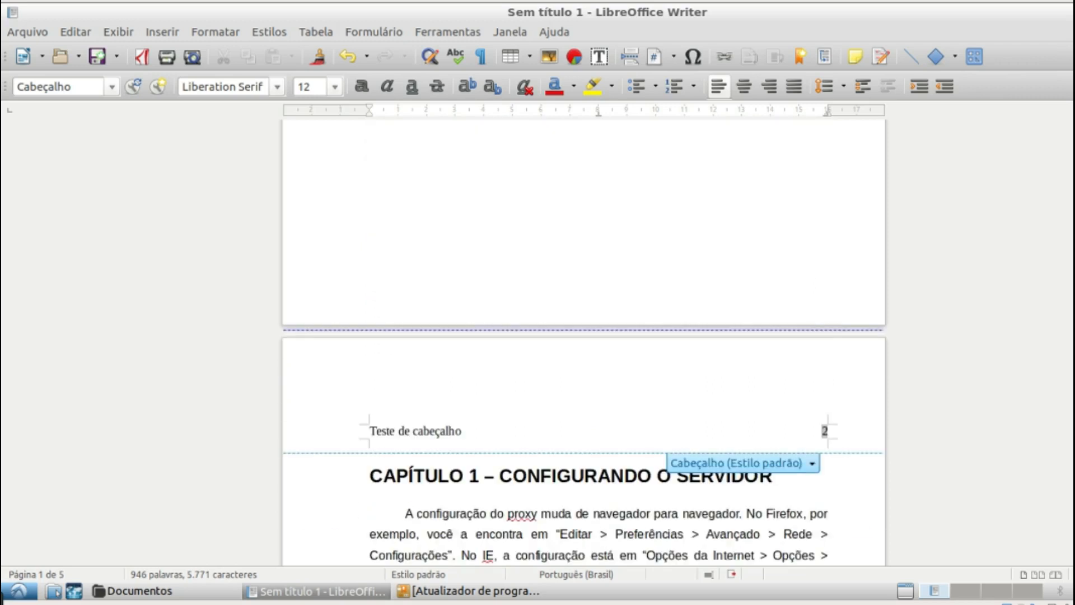
scroll(583, 342, "down", 7)
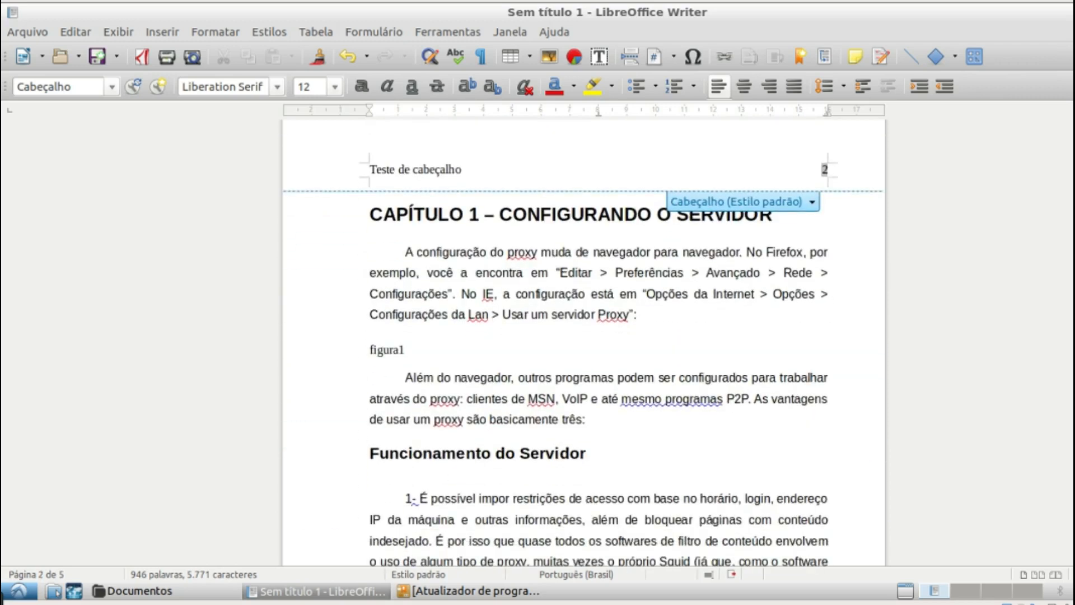
scroll(583, 342, "down", 20)
scroll(583, 342, "down", 3)
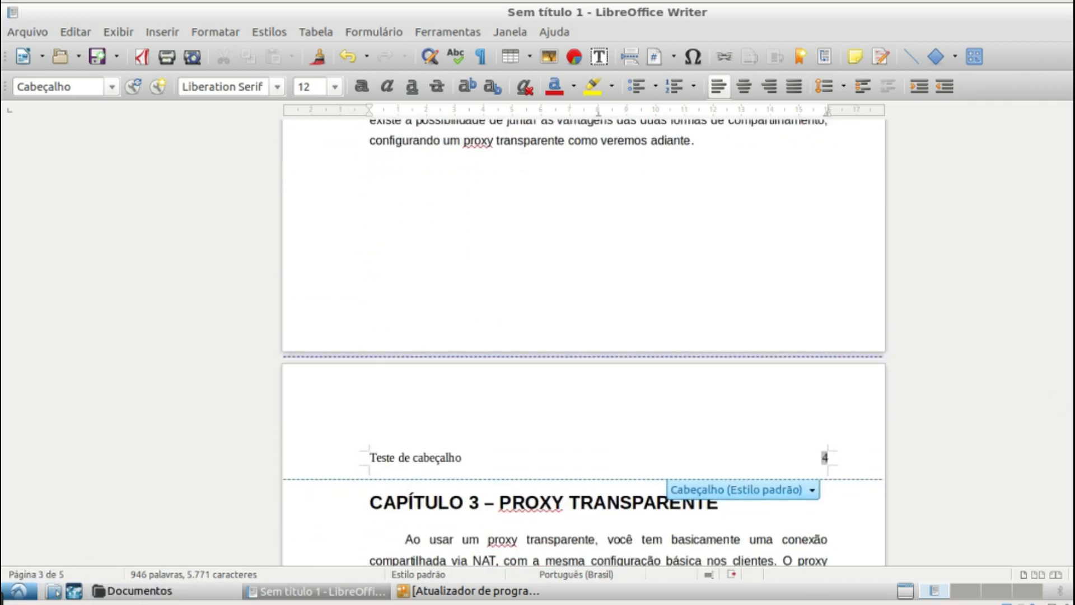
scroll(583, 342, "down", 16)
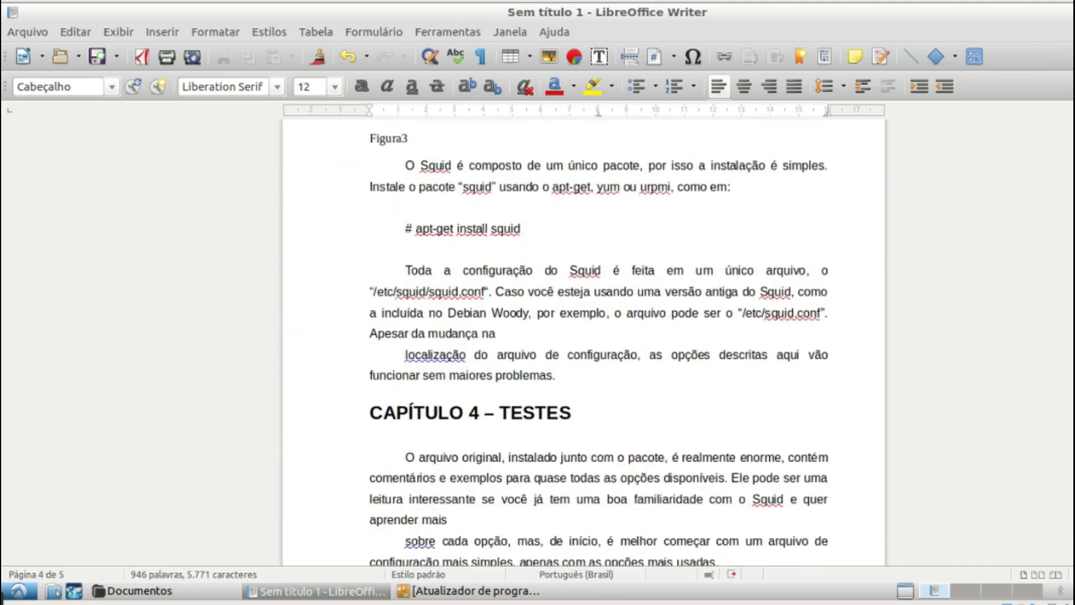
scroll(583, 342, "down", 13)
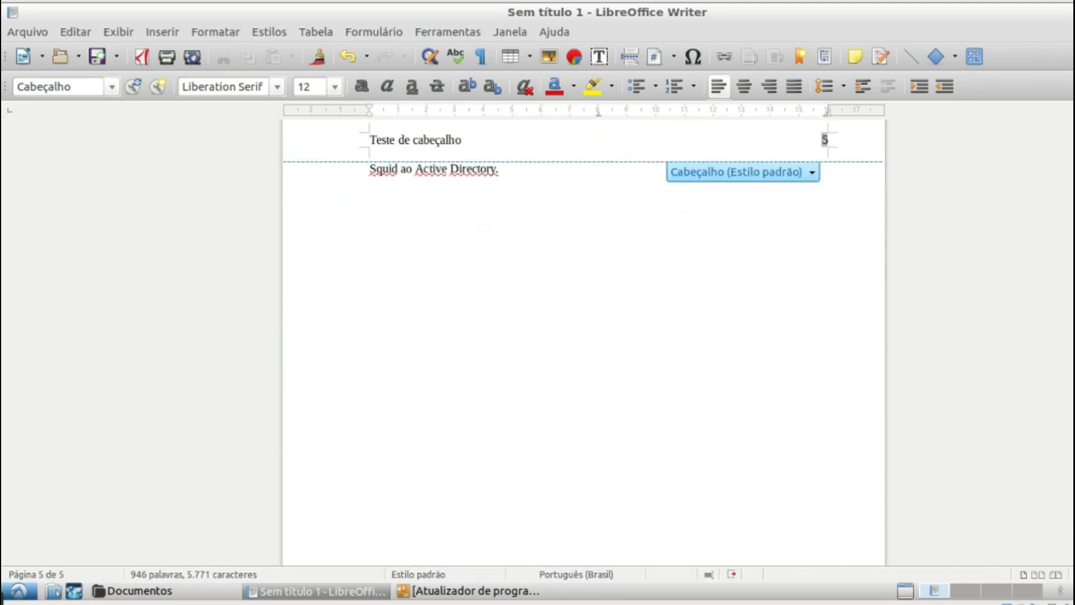
scroll(582, 343, "up", 10)
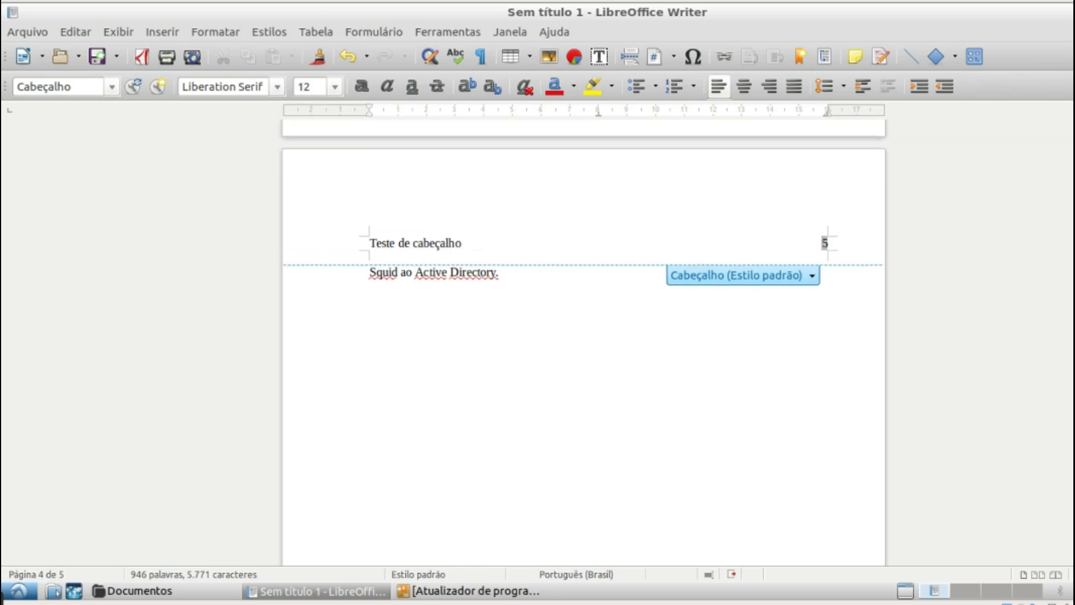
scroll(583, 342, "up", 1)
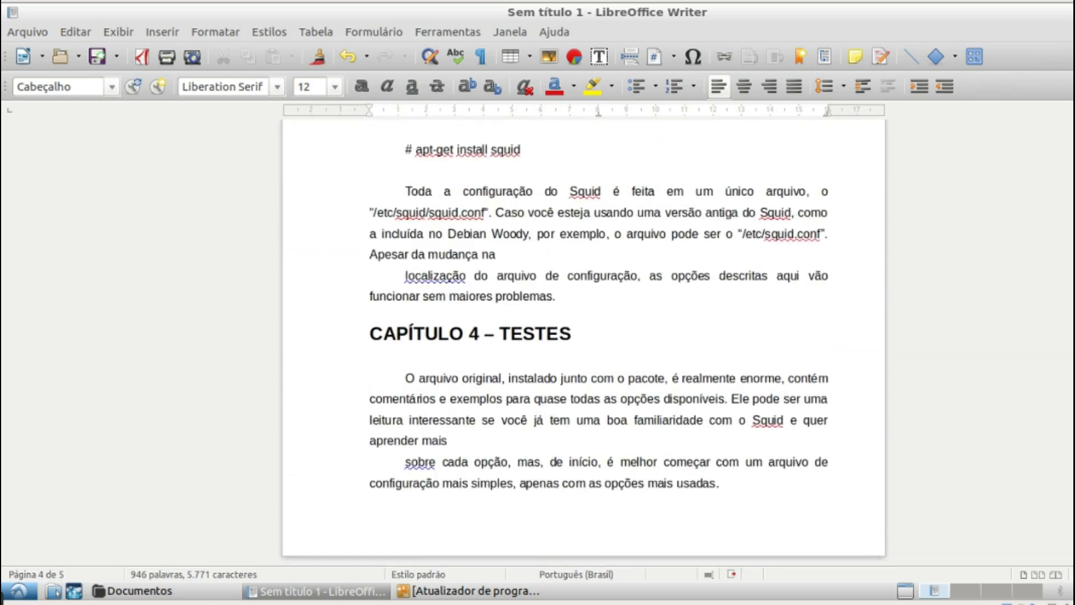
scroll(583, 342, "up", 20)
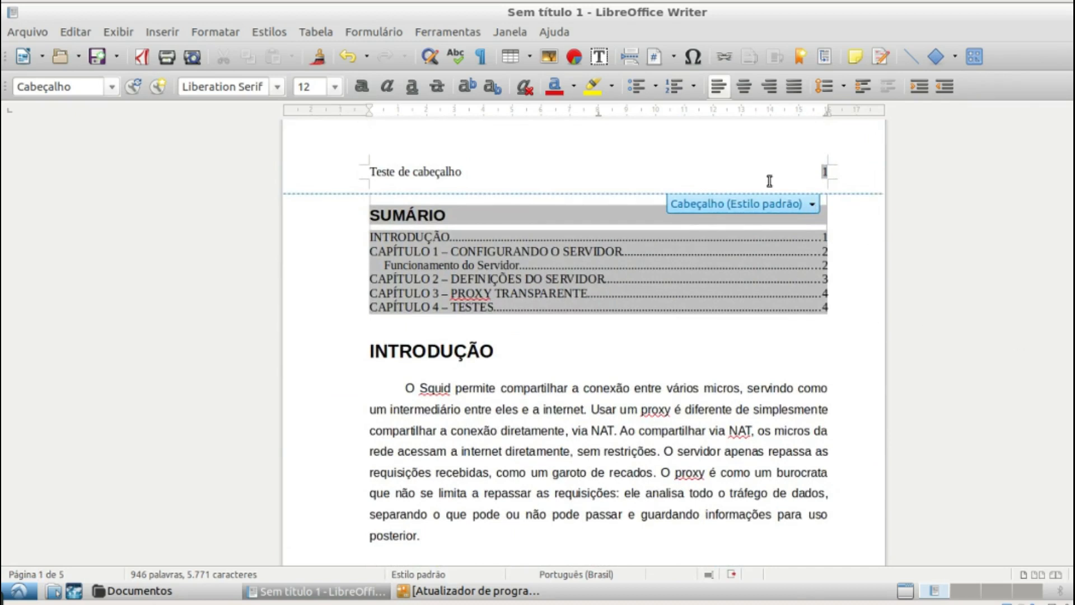
Step: Delete the text "Teste de cabeçalho" from the header, keeping the page number, and return to the body text
left_click(473, 173)
key("BackSpace")
key("BackSpace")
key("BackSpace")
key("BackSpace")
key("BackSpace")
key("BackSpace")
key("BackSpace")
key("BackSpace")
key("BackSpace")
key("BackSpace")
key("BackSpace")
key("BackSpace")
key("BackSpace")
key("BackSpace")
key("BackSpace")
key("BackSpace")
key("BackSpace")
key("BackSpace")
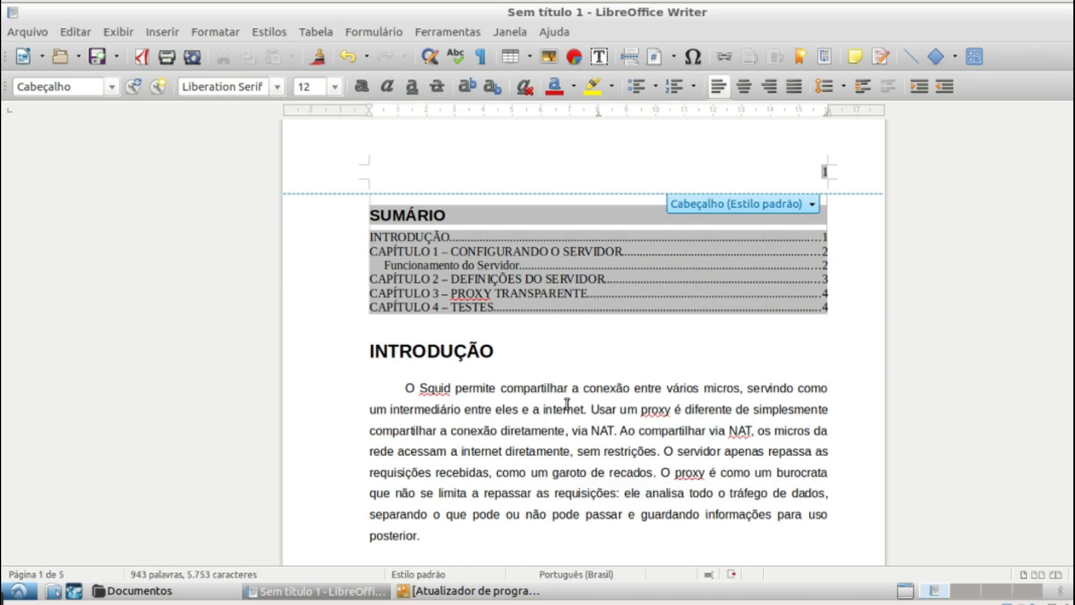
left_click(511, 409)
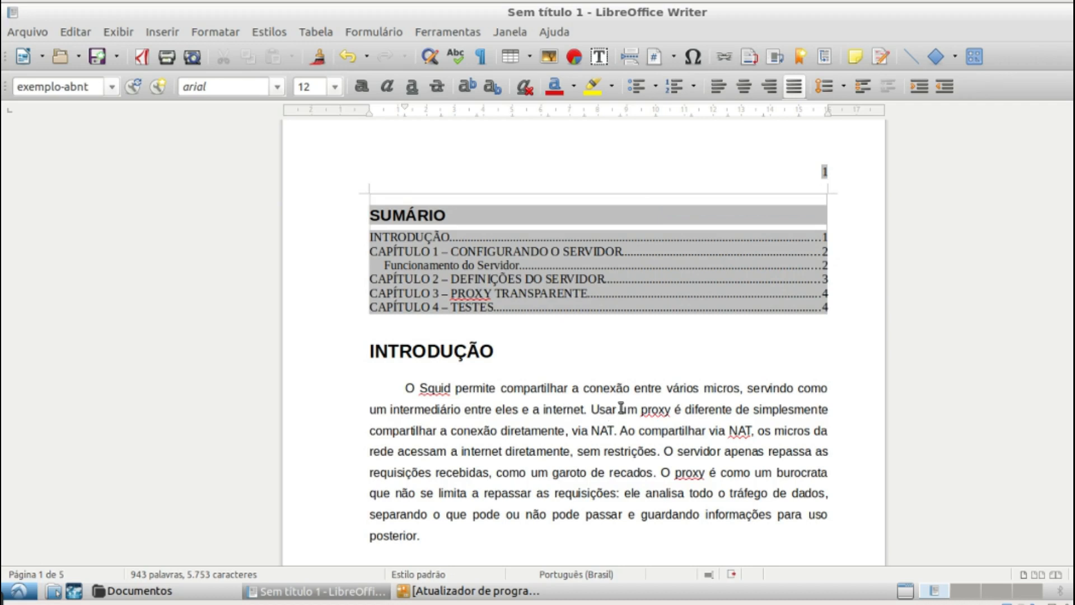
Step: Insert a page break before the INTRODUÇÃO heading to separate it from the SUMÁRIO
left_click(765, 165)
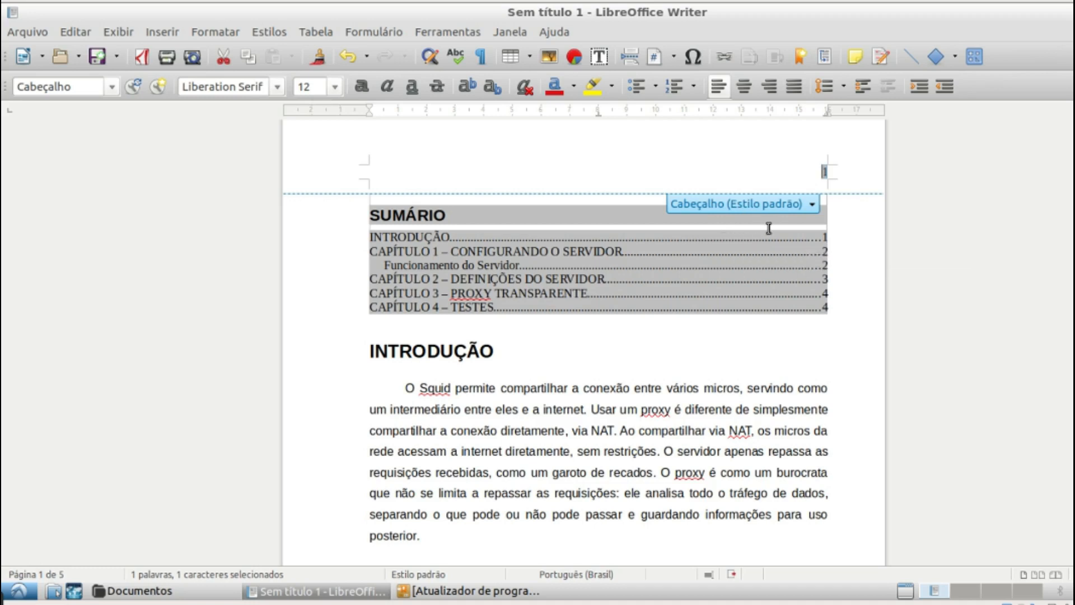
left_click(672, 337)
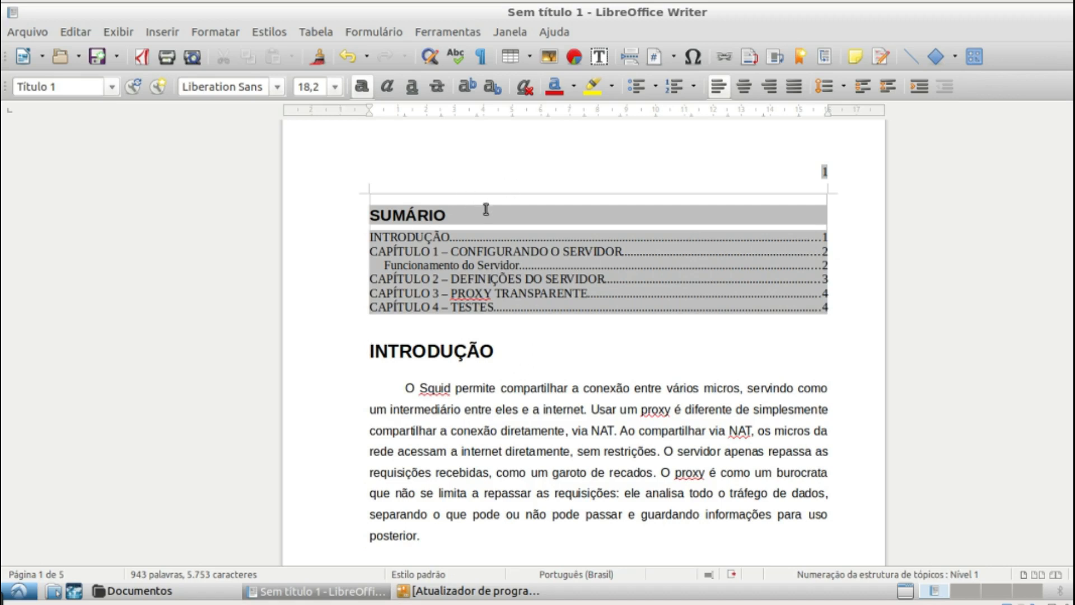
left_click(155, 35)
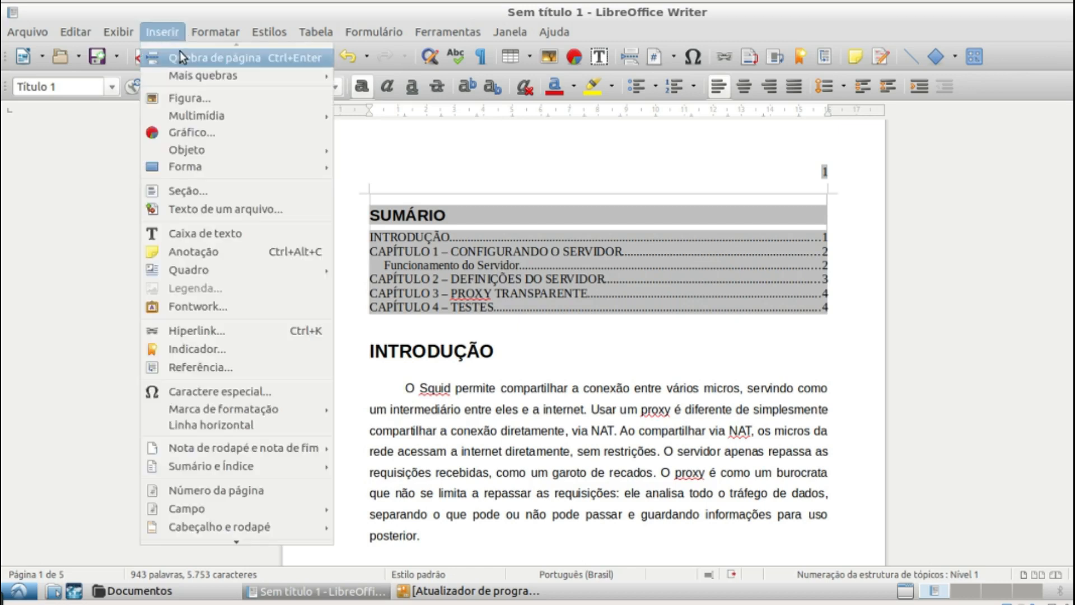
left_click(179, 51)
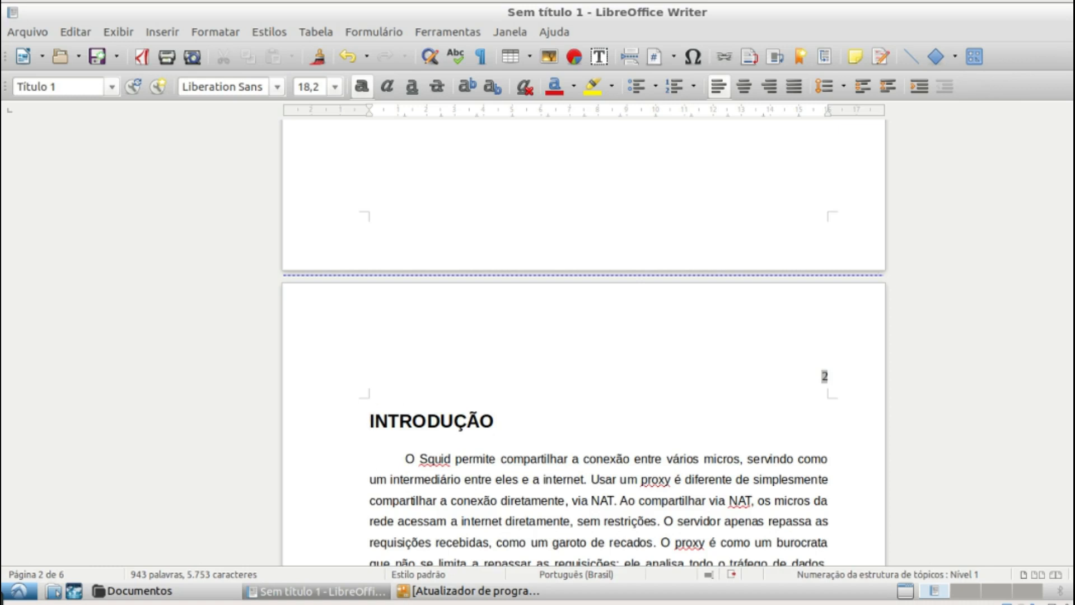
Step: Try deleting the page number from the SUMÁRIO page's header and check the header on the following page
scroll(583, 342, "up", 10)
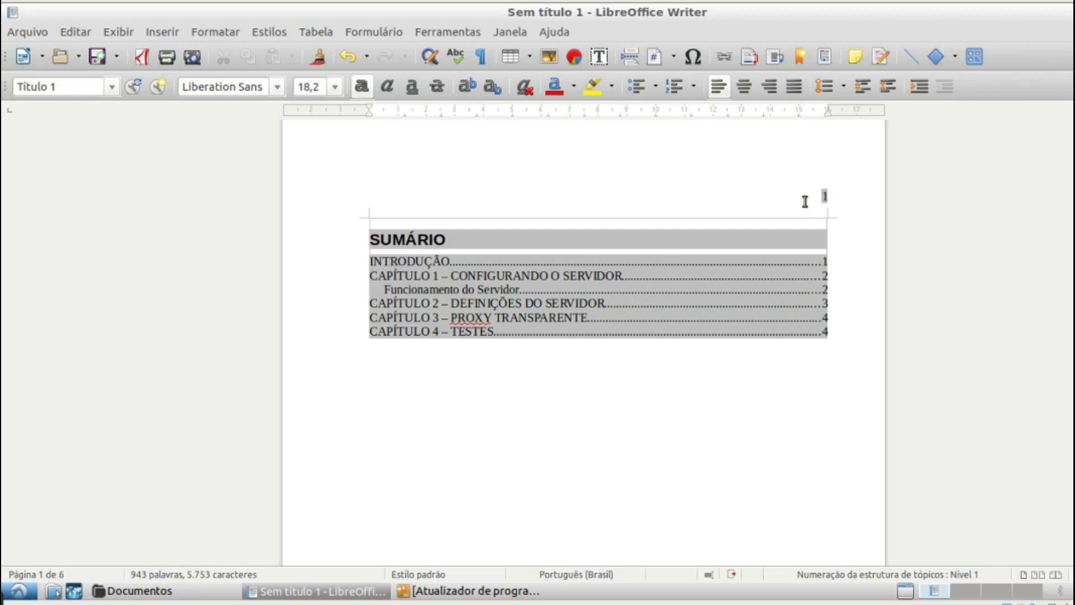
left_click(815, 194)
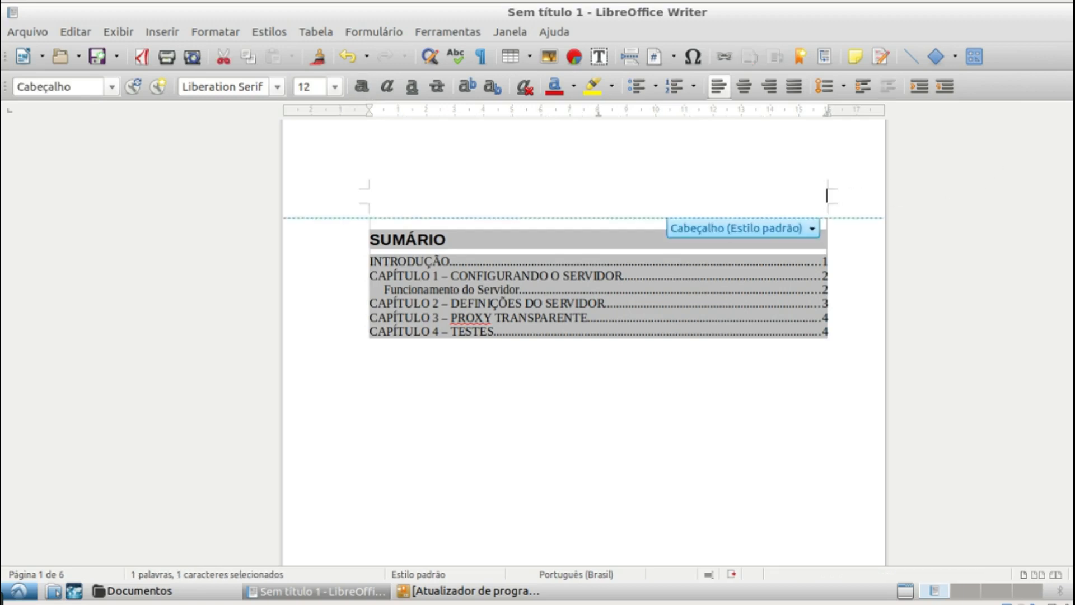
scroll(583, 342, "down", 15)
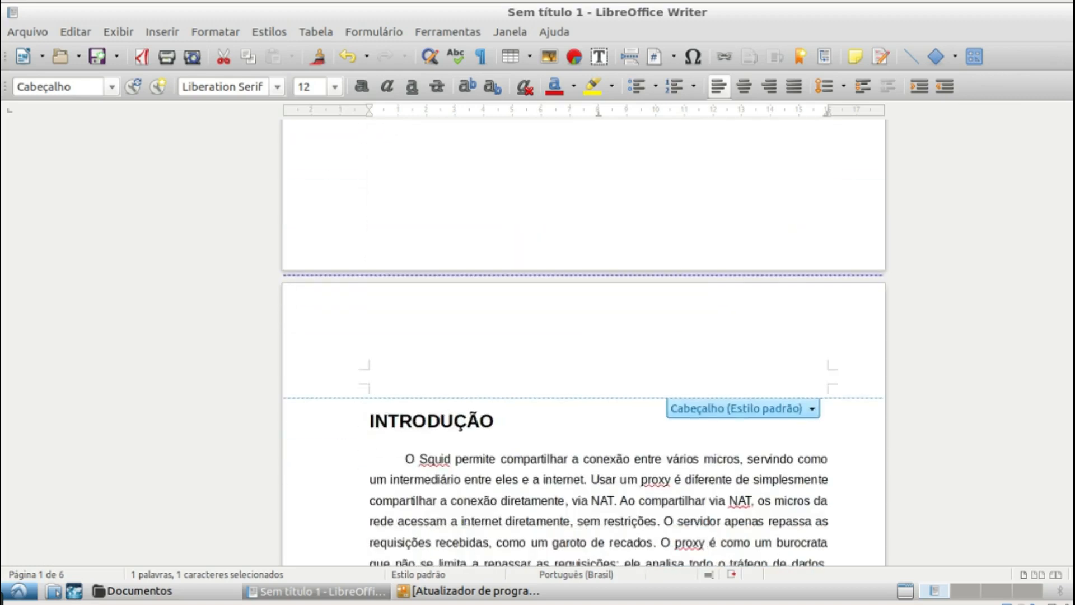
scroll(583, 342, "up", 15)
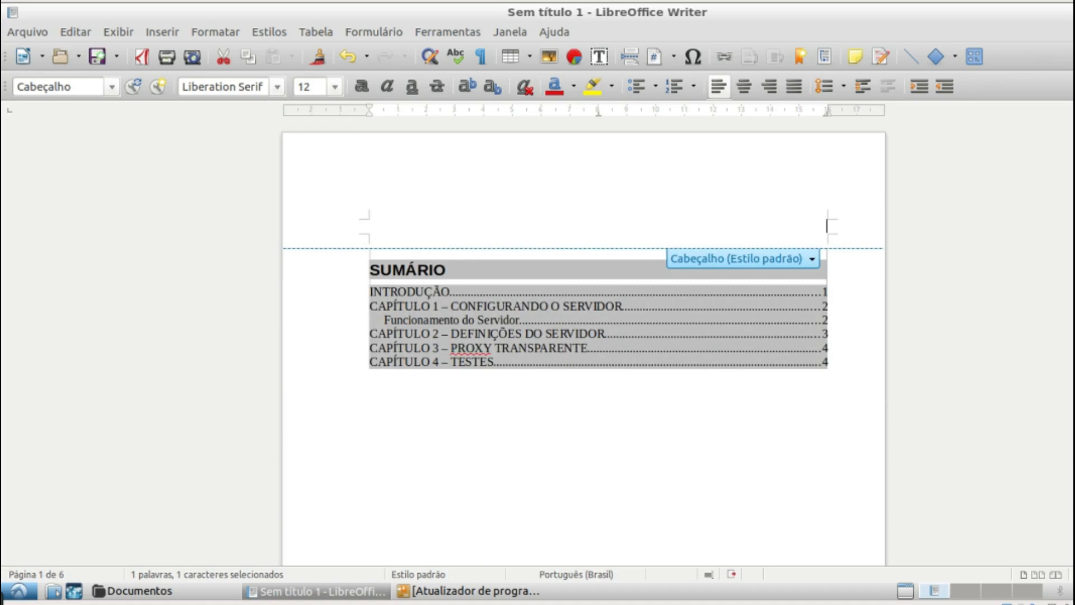
left_click(783, 255)
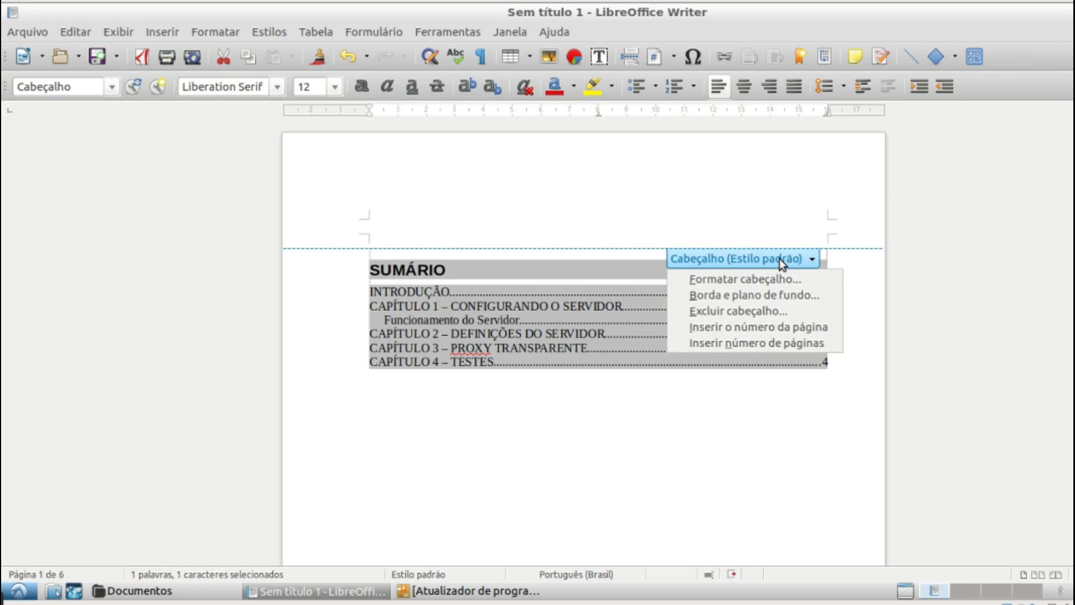
left_click(878, 377)
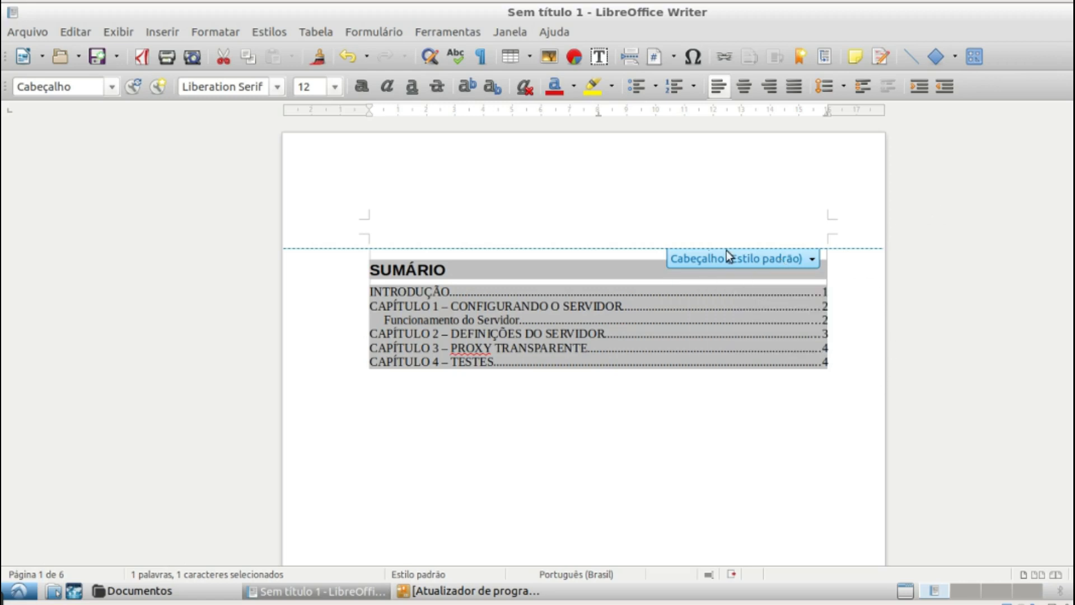
left_click(855, 233)
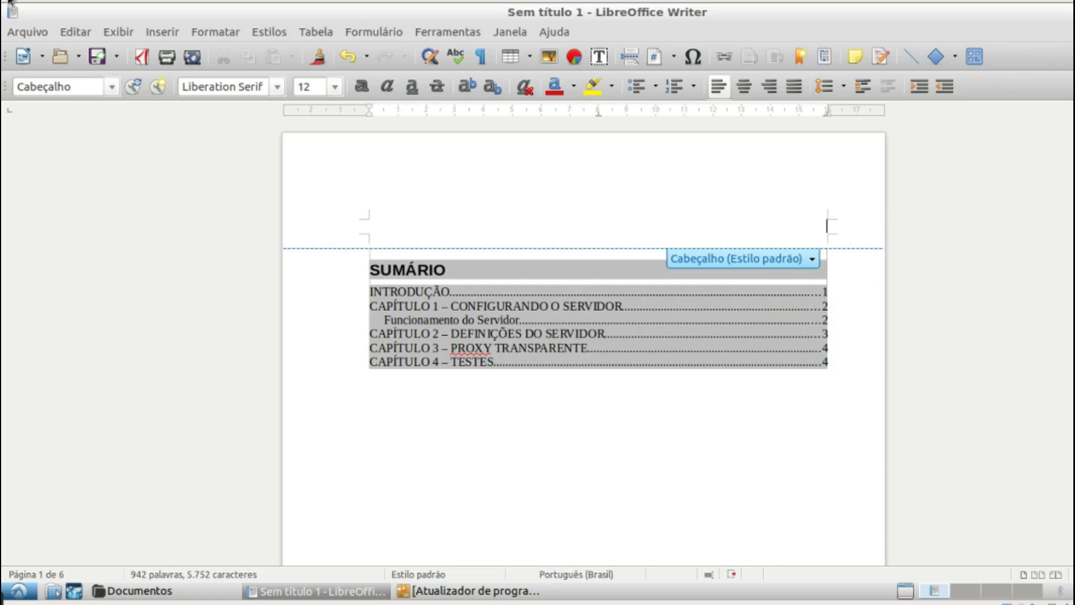
Step: Undo the page number deletion and the page break before INTRODUÇÃO, keeping "Teste de cabeçalho" removed from the header
left_click(352, 60)
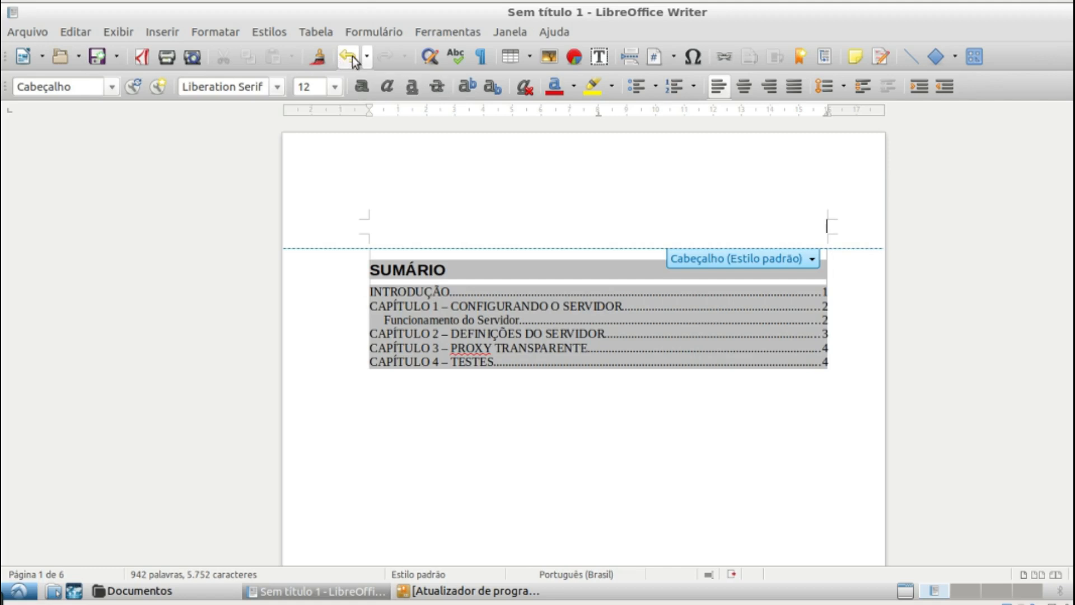
left_click(350, 57)
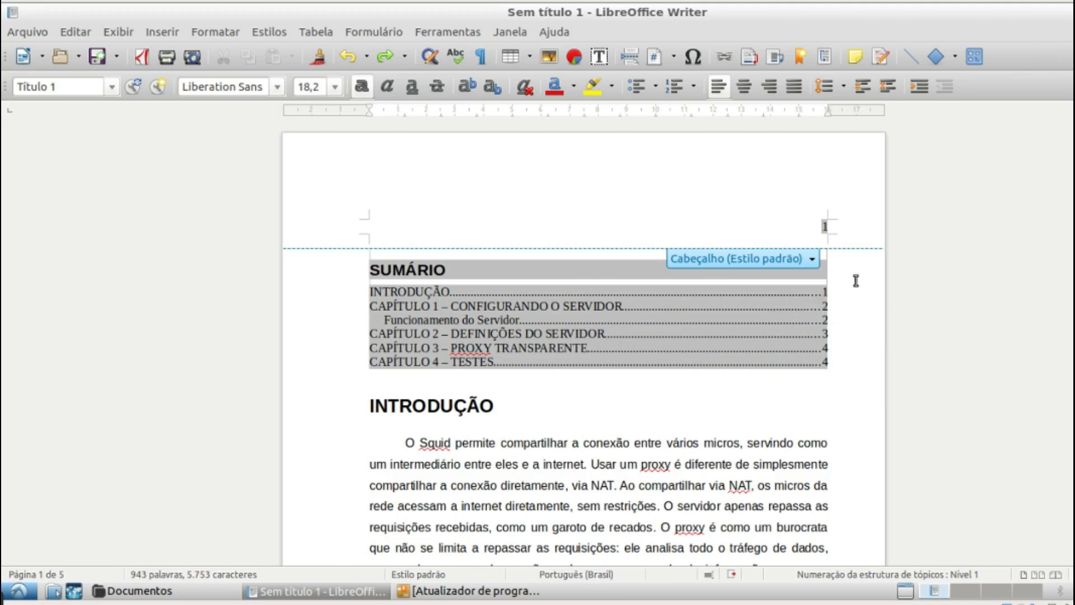
left_click(343, 55)
left_click(344, 54)
left_click(345, 50)
left_click(345, 50)
left_click(385, 57)
left_click(384, 58)
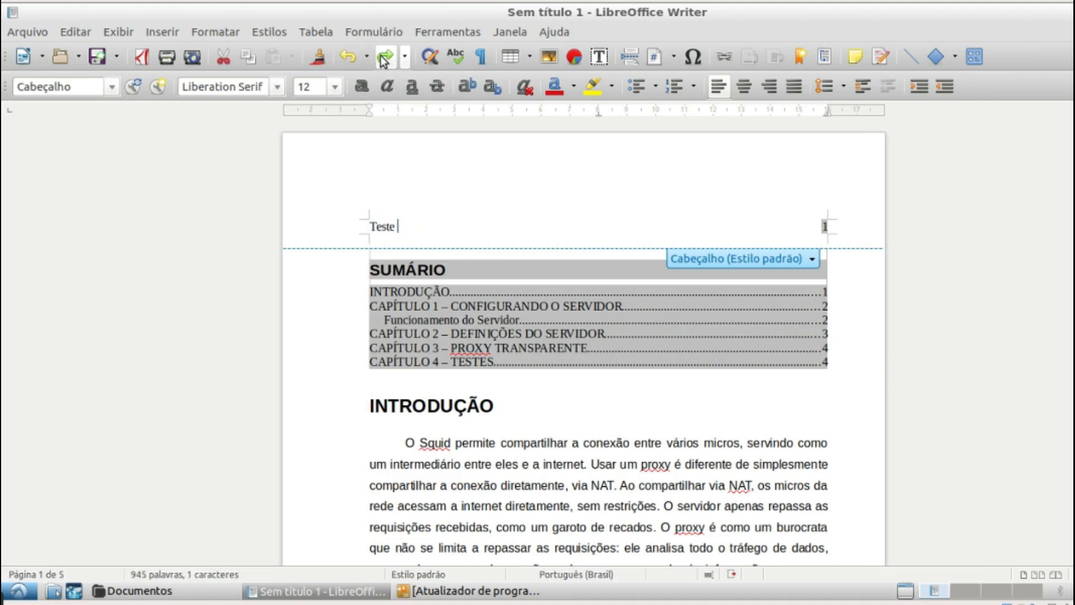
left_click(384, 58)
left_click(383, 59)
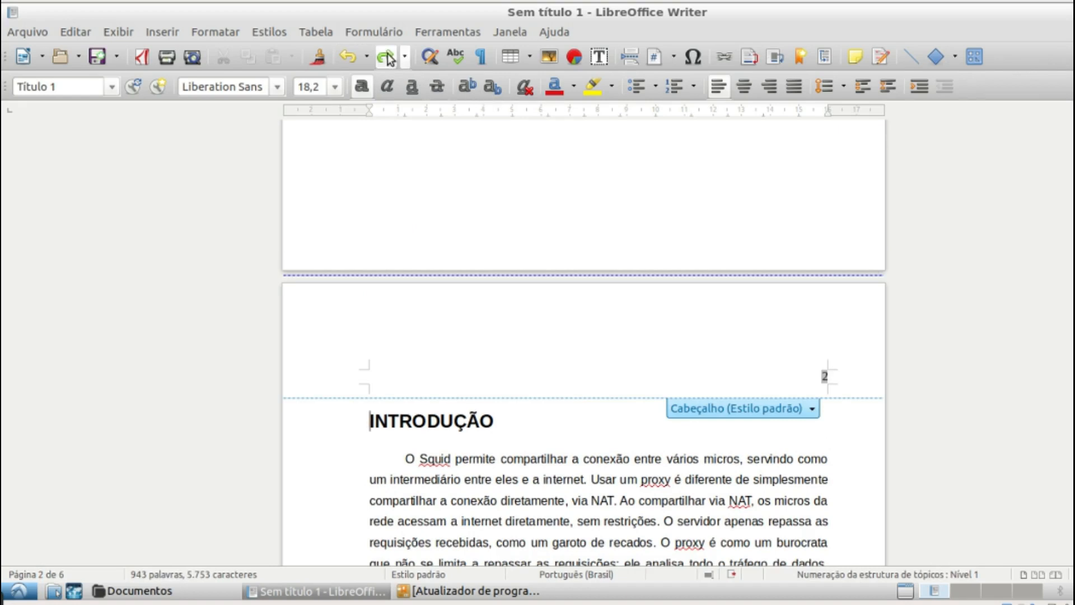
left_click(347, 56)
scroll(829, 196, "up", 3)
left_click(814, 144)
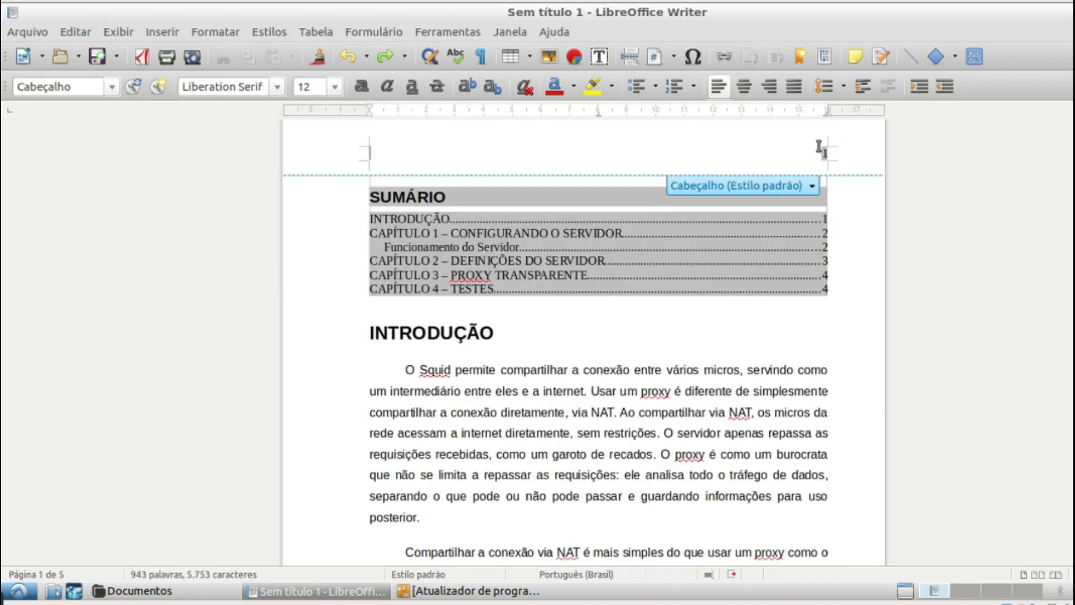
Step: Delete the page number from the SUMÁRIO page's header and return to the INTRODUÇÃO body text
double_click(820, 154)
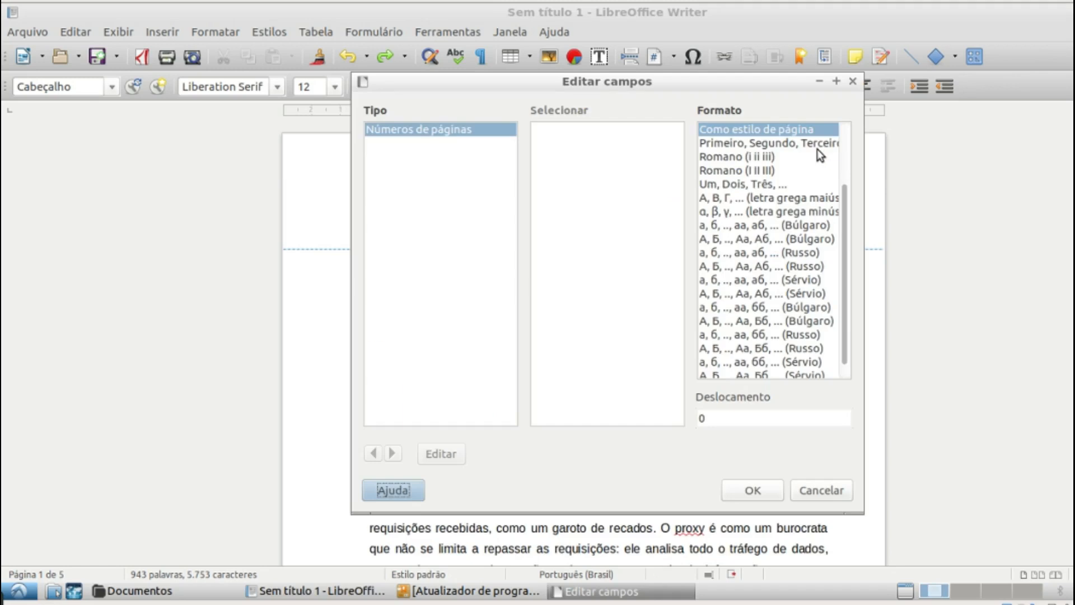
left_click(821, 490)
key("Delete")
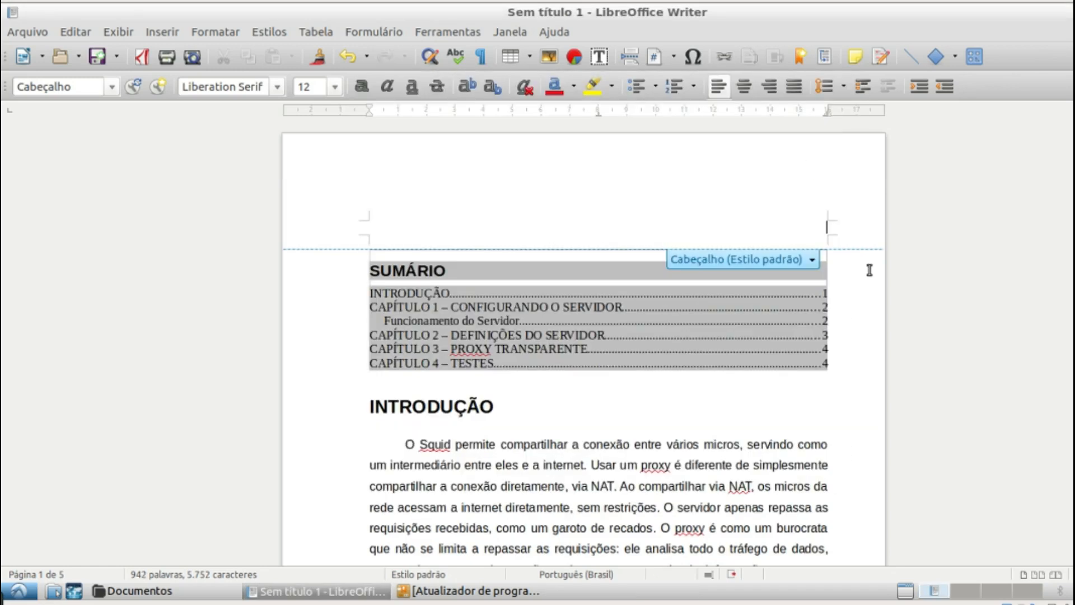
left_click(716, 445)
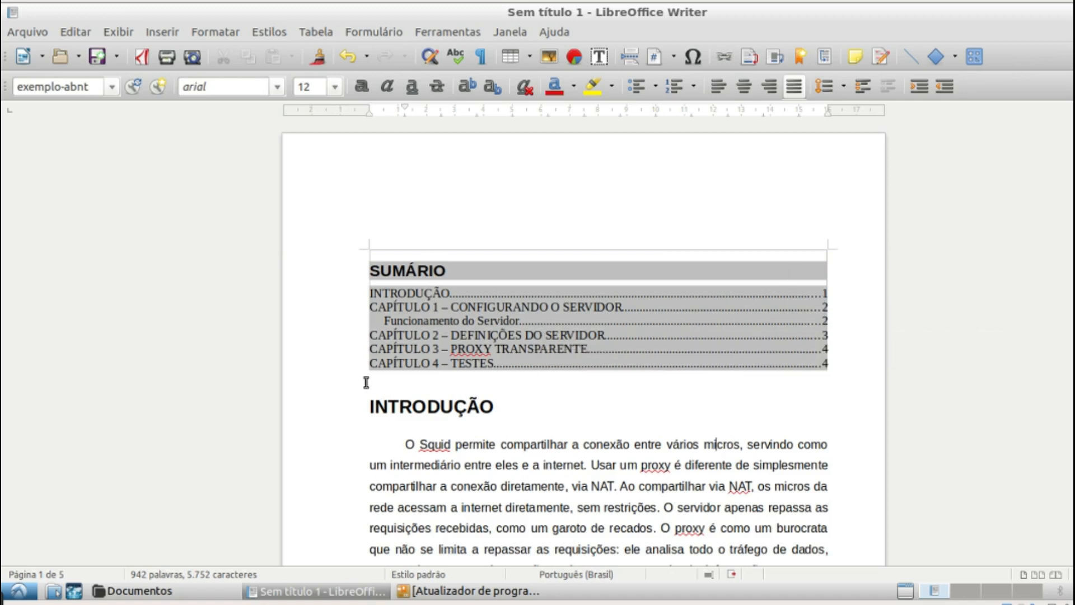
Step: Insert a manual page break before INTRODUÇÃO with the Índice page style, changing the page number to 3
left_click(384, 380)
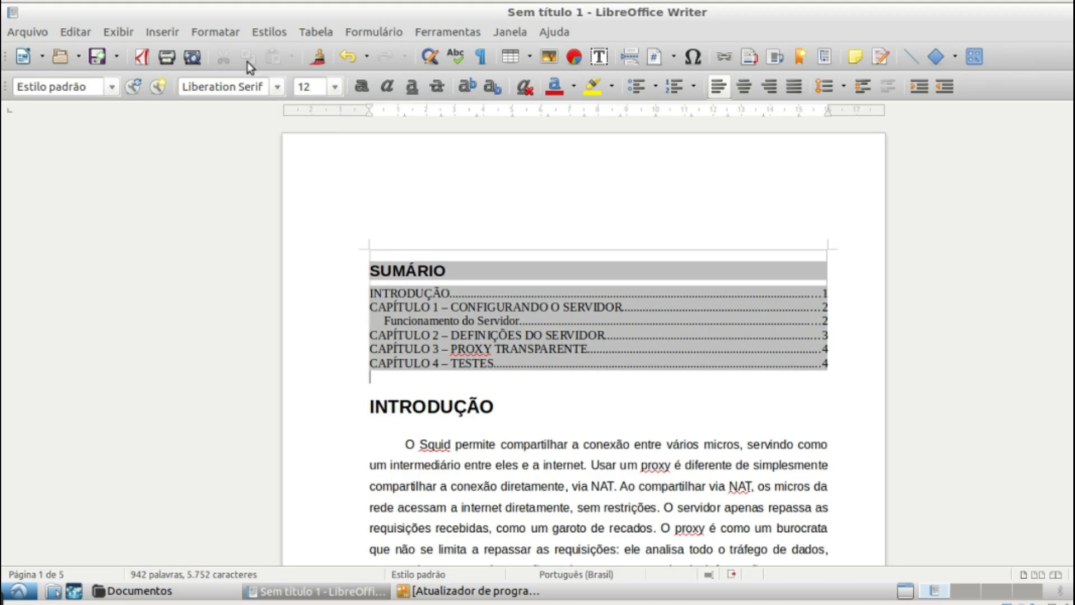
left_click(159, 31)
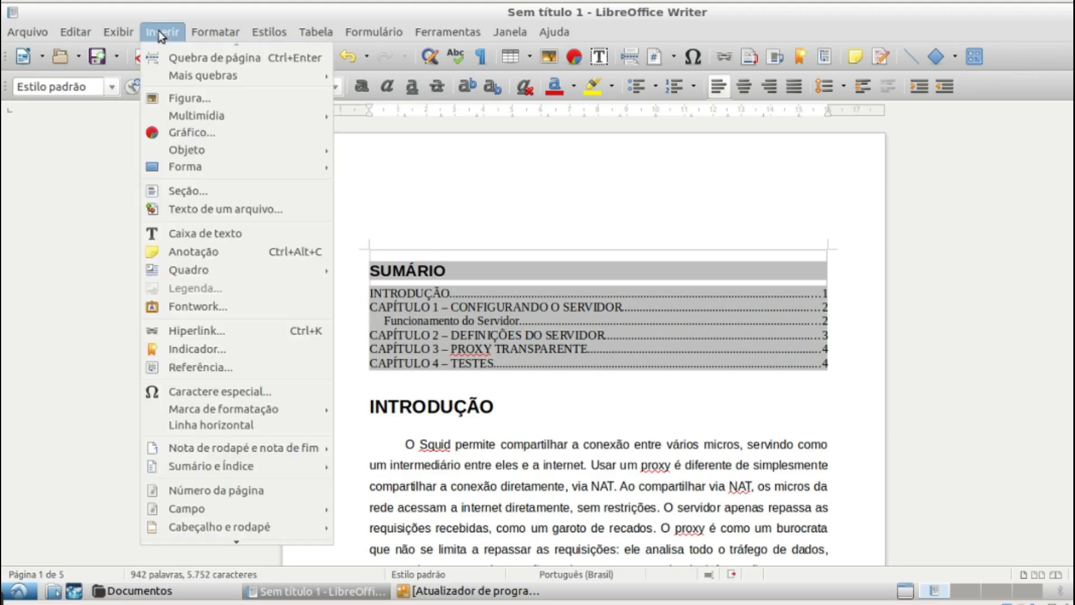
mouse_move(211, 73)
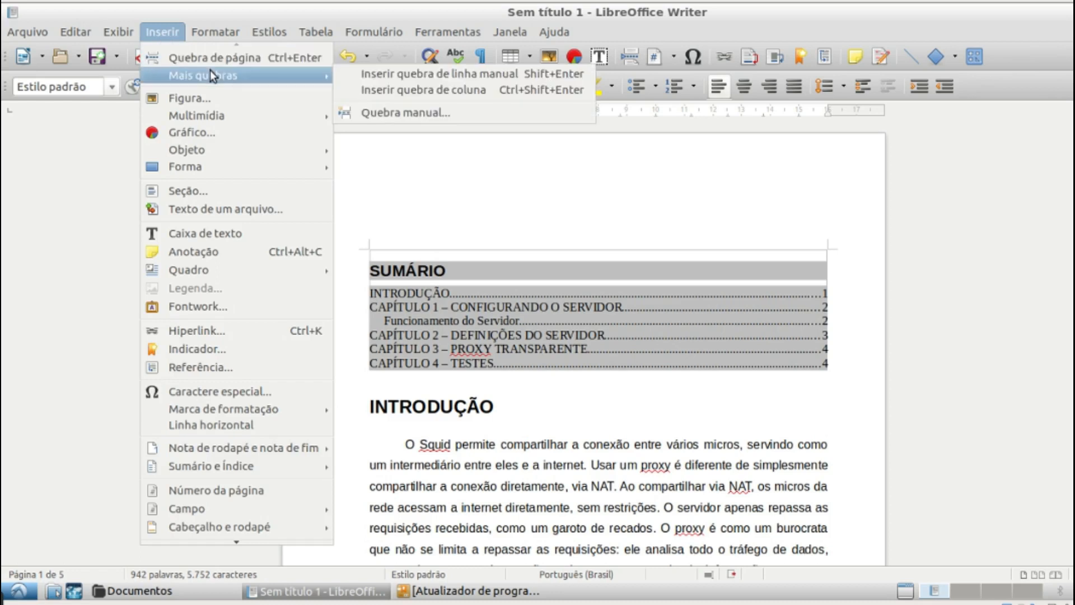
left_click(396, 112)
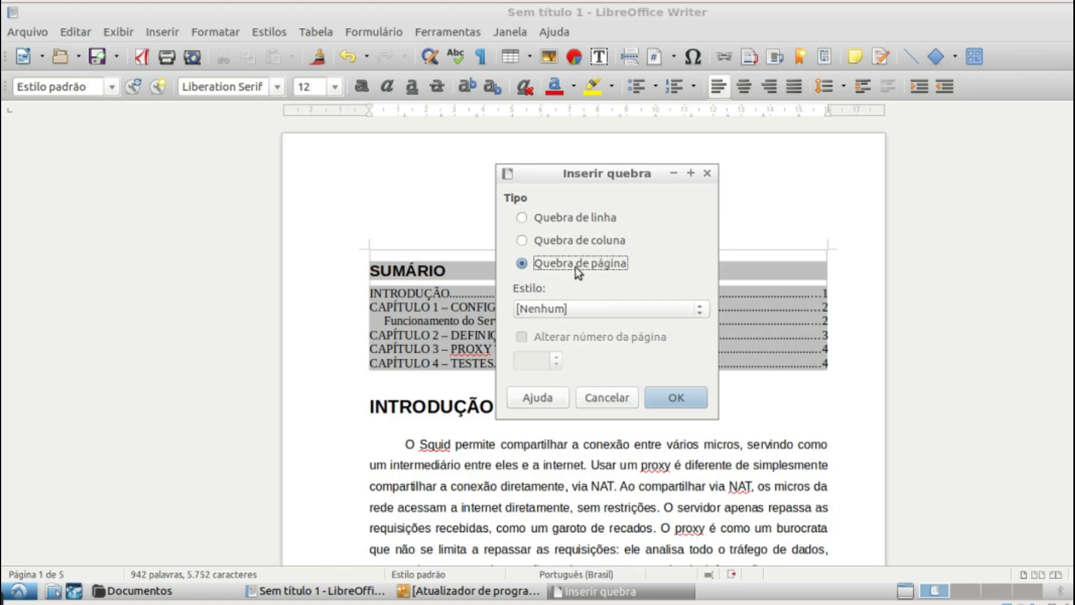
left_click(600, 311)
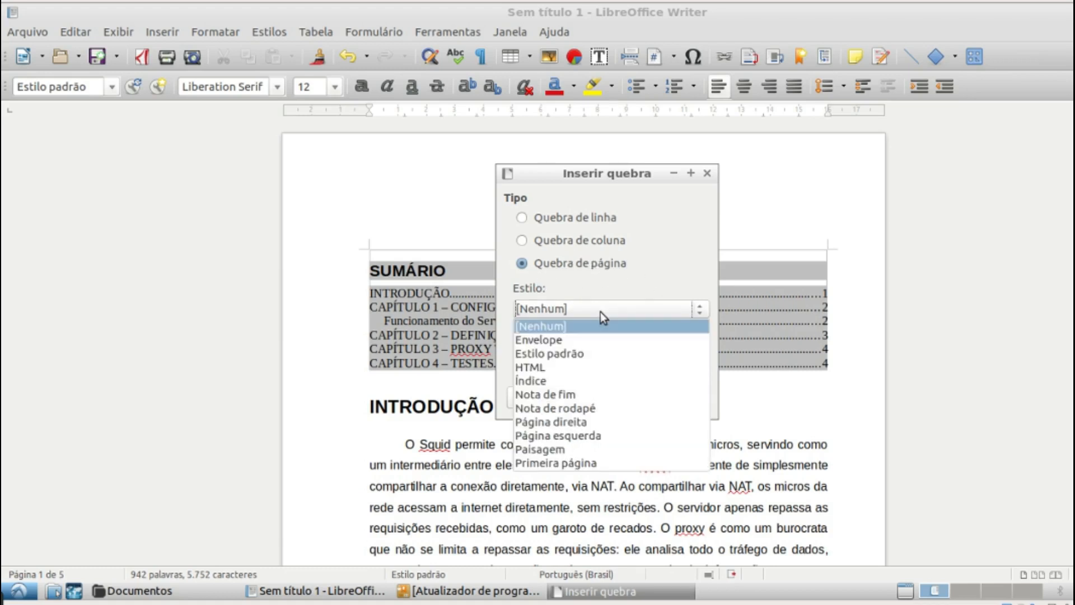
left_click(570, 380)
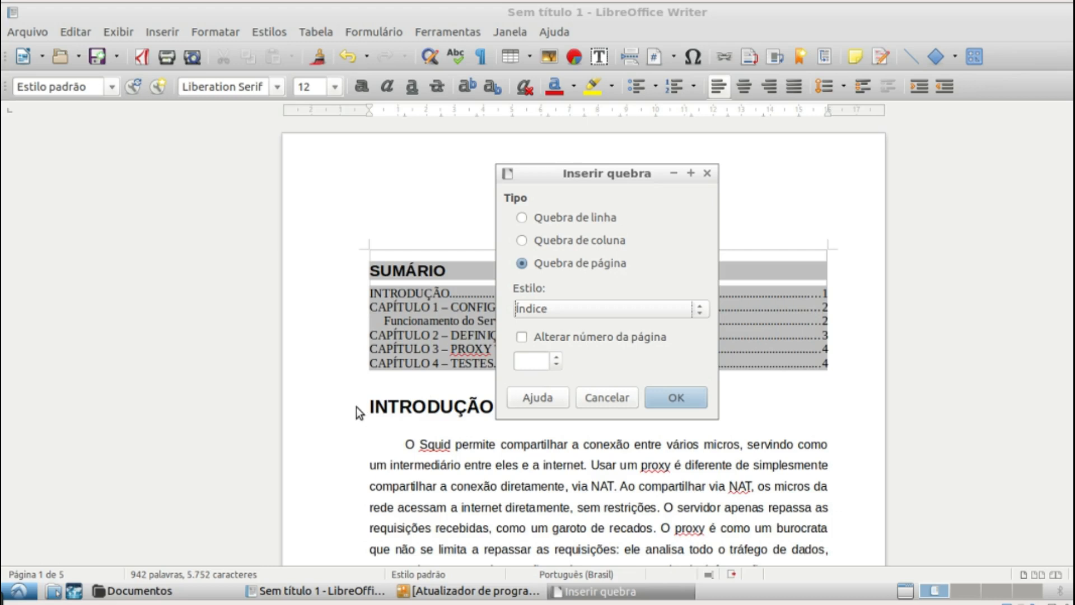
left_click(522, 337)
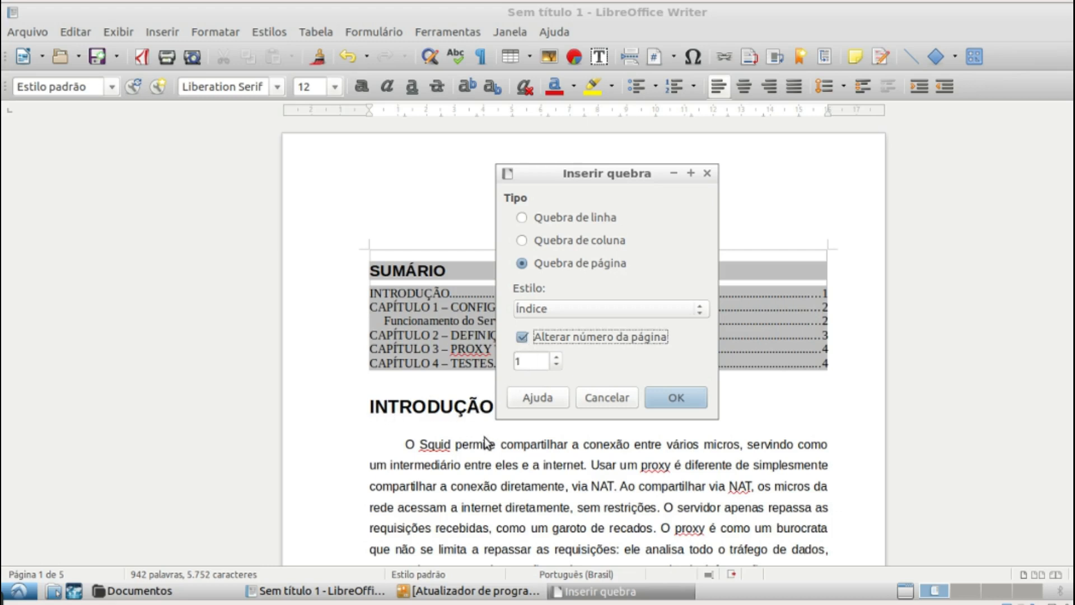
double_click(556, 356)
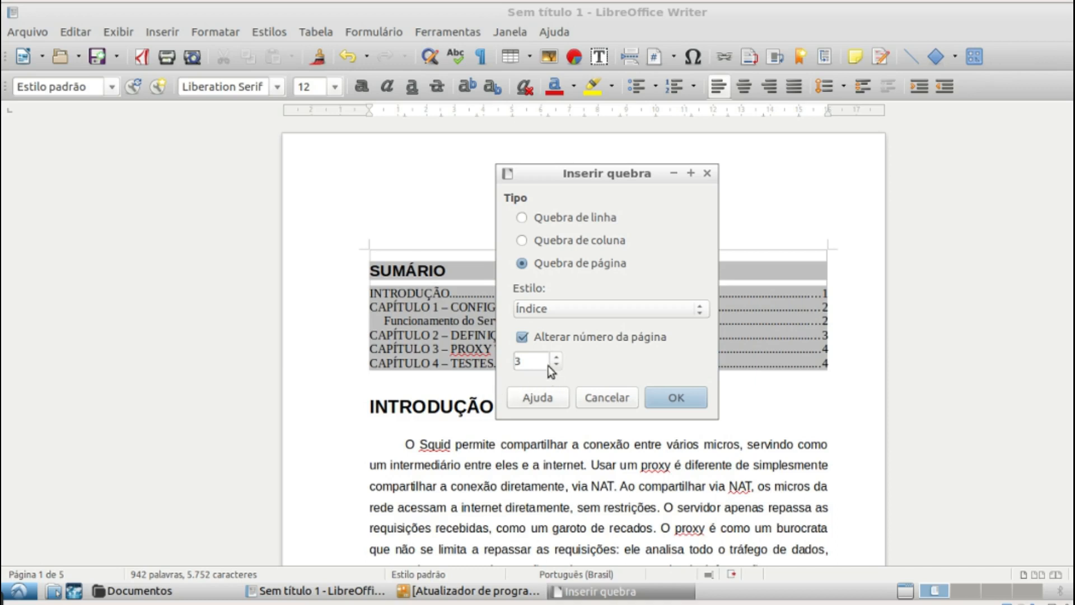
left_click(679, 394)
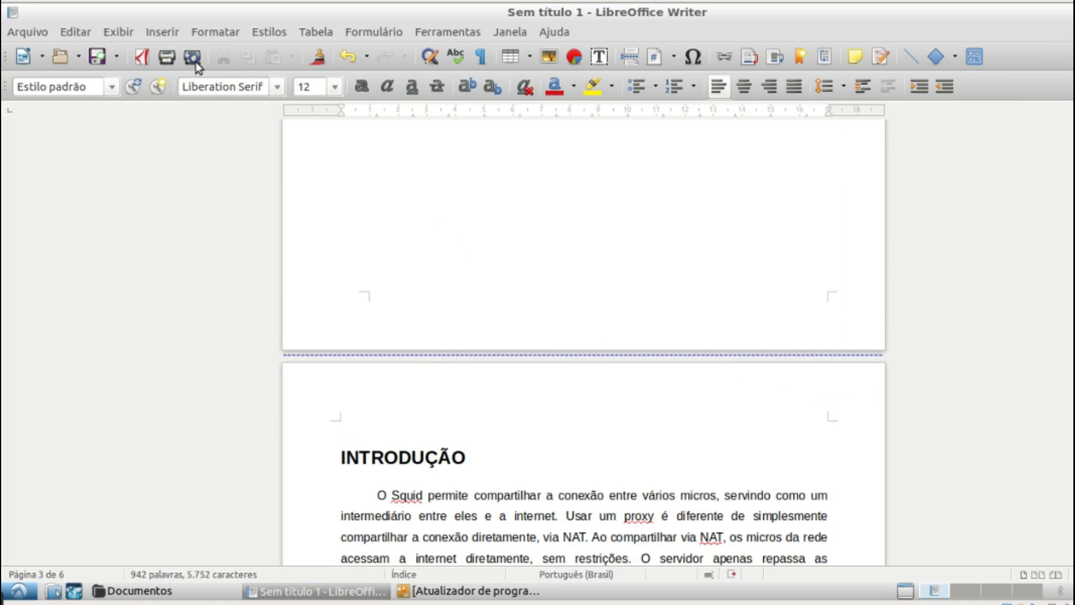
Step: Enable the header in the Índice page style used by the INTRODUÇÃO page
left_click(216, 31)
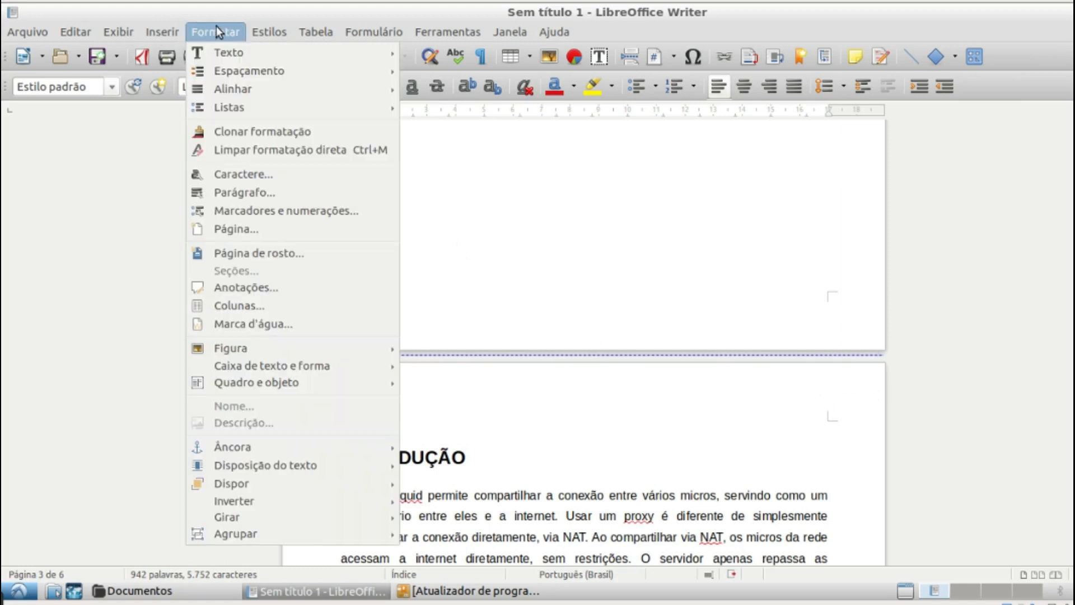
left_click(223, 232)
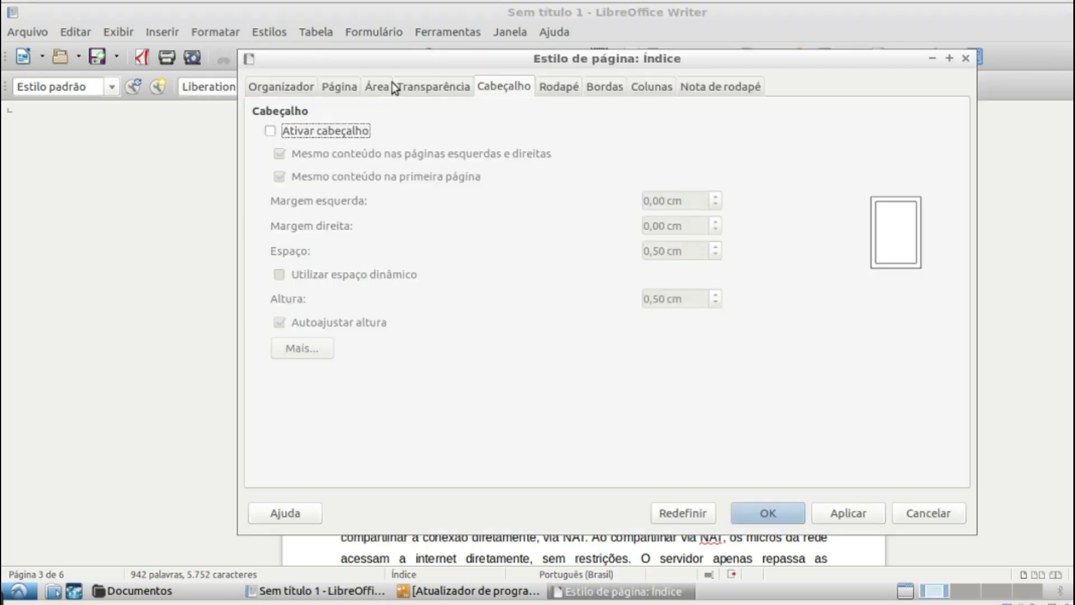
left_click(342, 133)
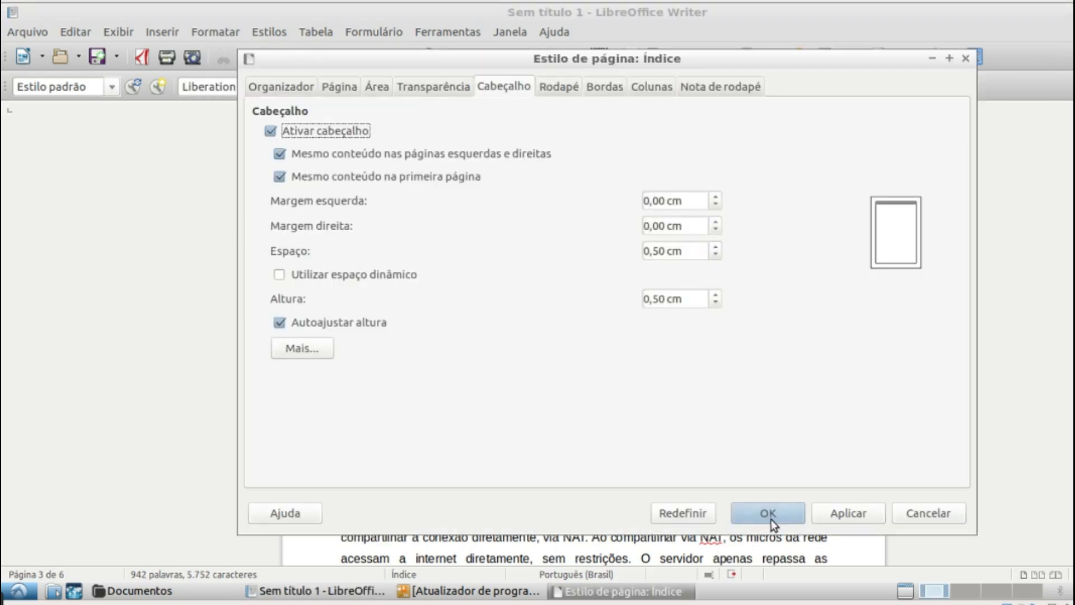
left_click(824, 511)
left_click(793, 512)
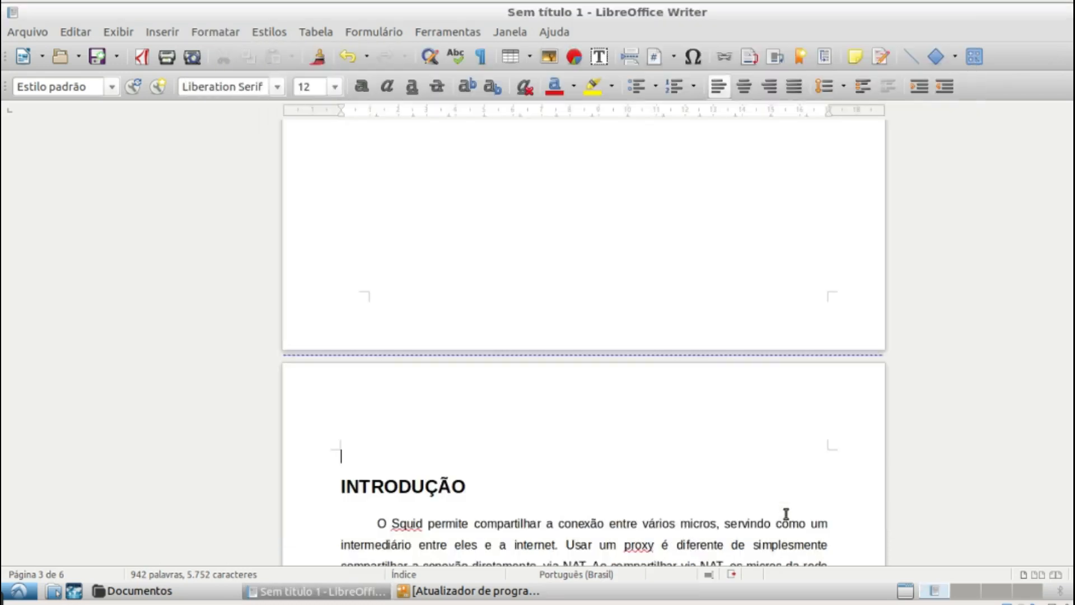
Step: Insert the page number in the INTRODUÇÃO page's header and align it to the right
left_click(764, 432)
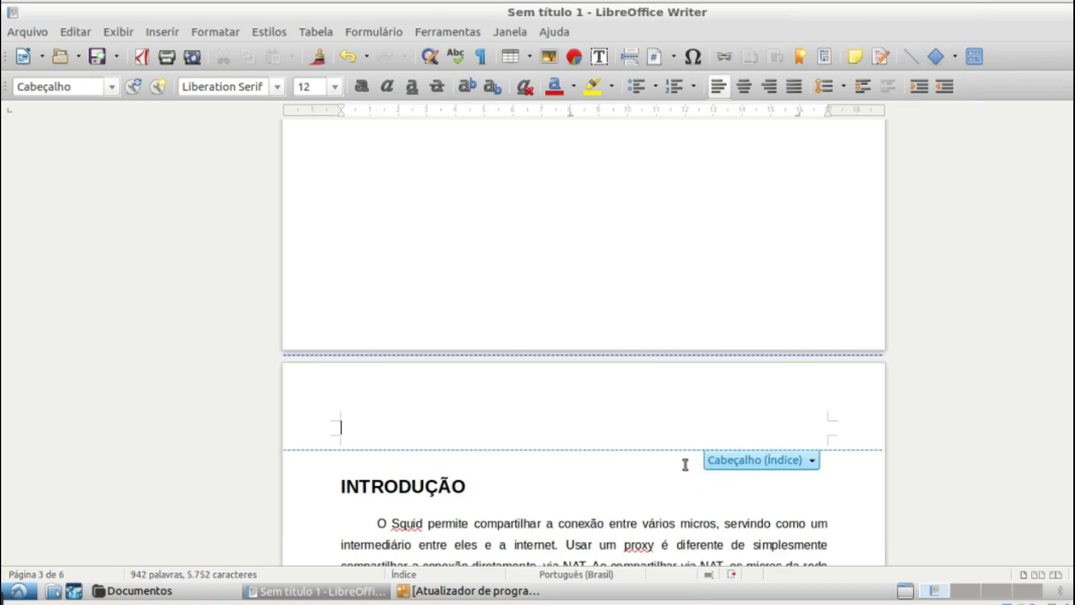
left_click(175, 31)
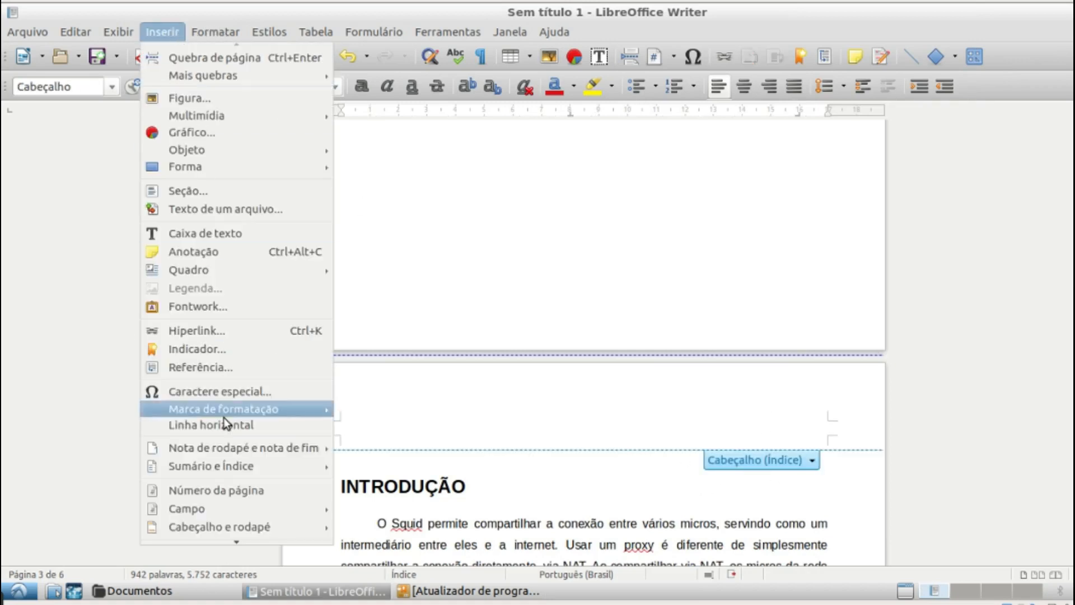
mouse_move(228, 470)
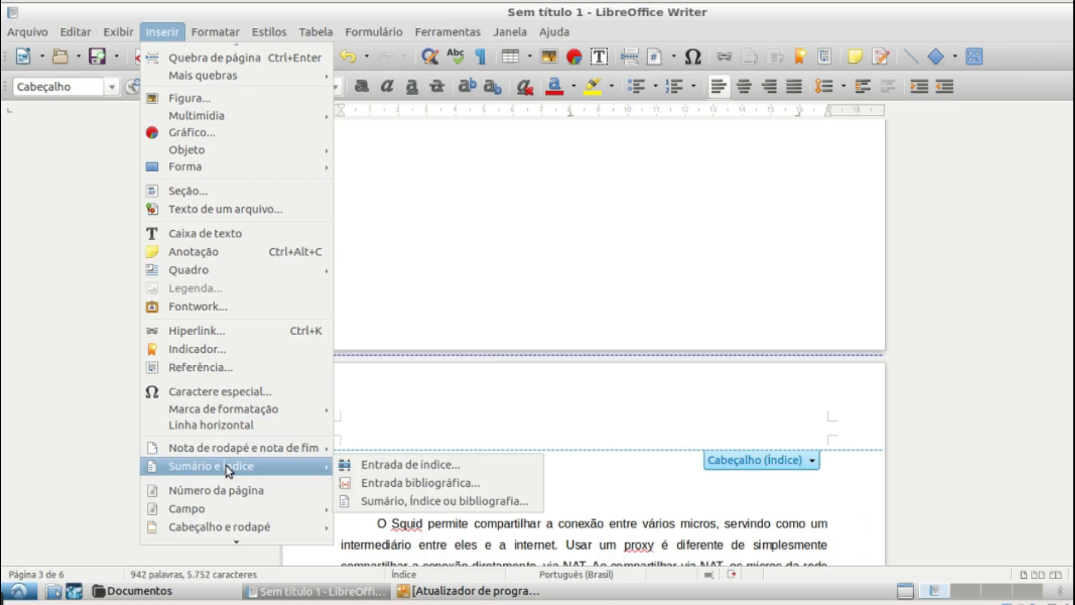
left_click(208, 496)
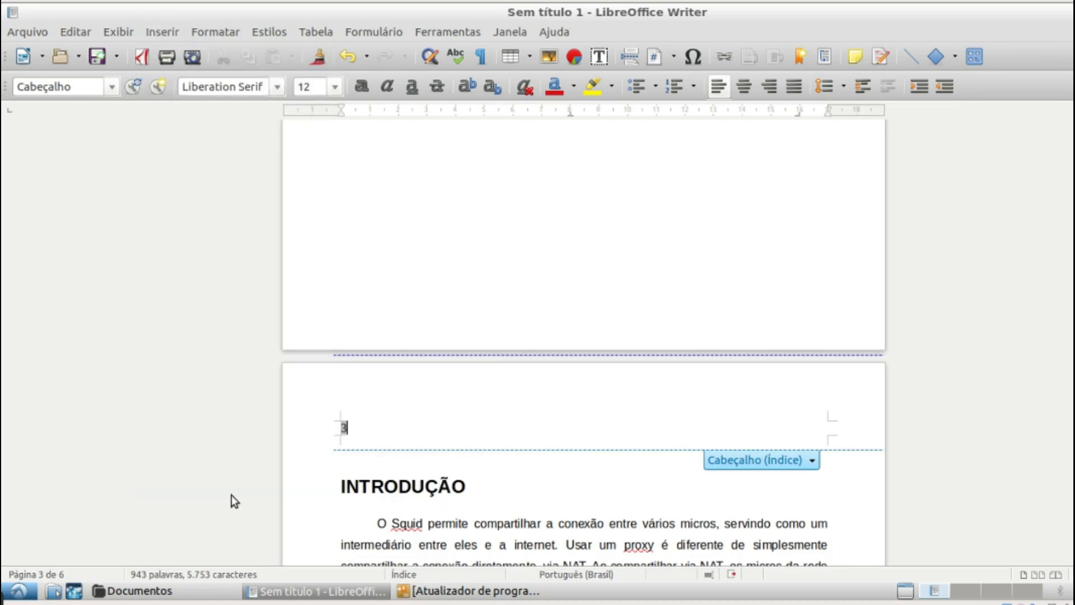
left_click(767, 88)
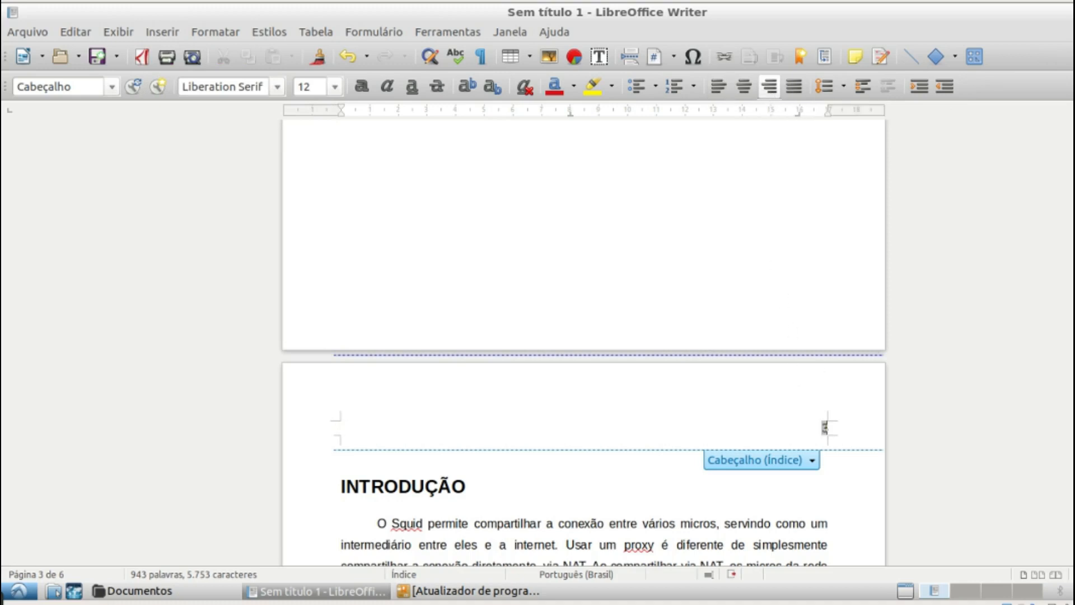
Step: Examine the header numbering from INTRODUÇÃO through the following chapters and compare it with the SUMÁRIO page's header
scroll(582, 336, "down", 20)
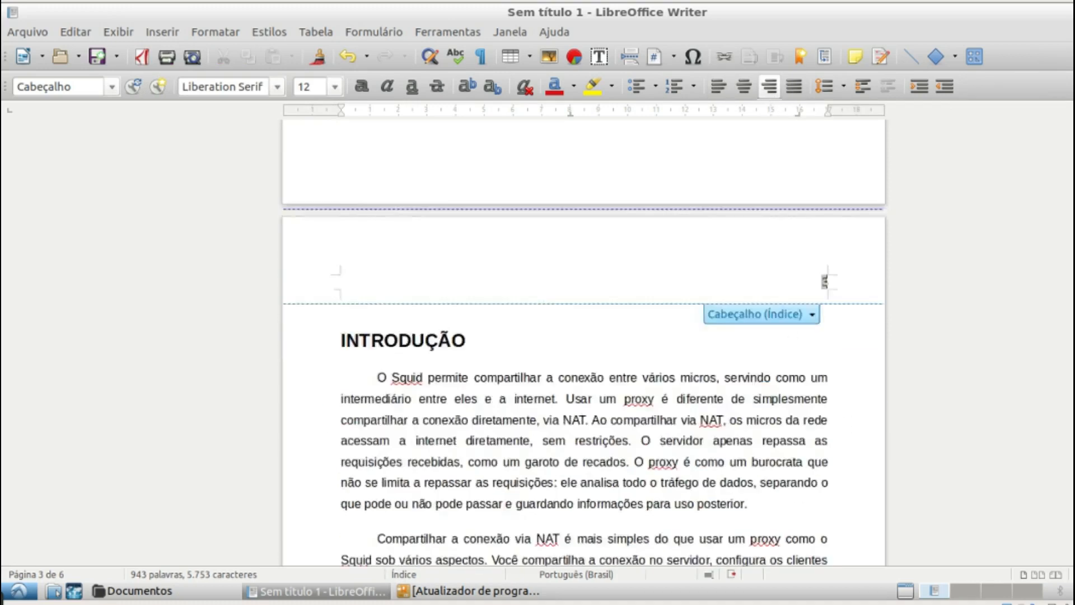
scroll(582, 336, "down", 20)
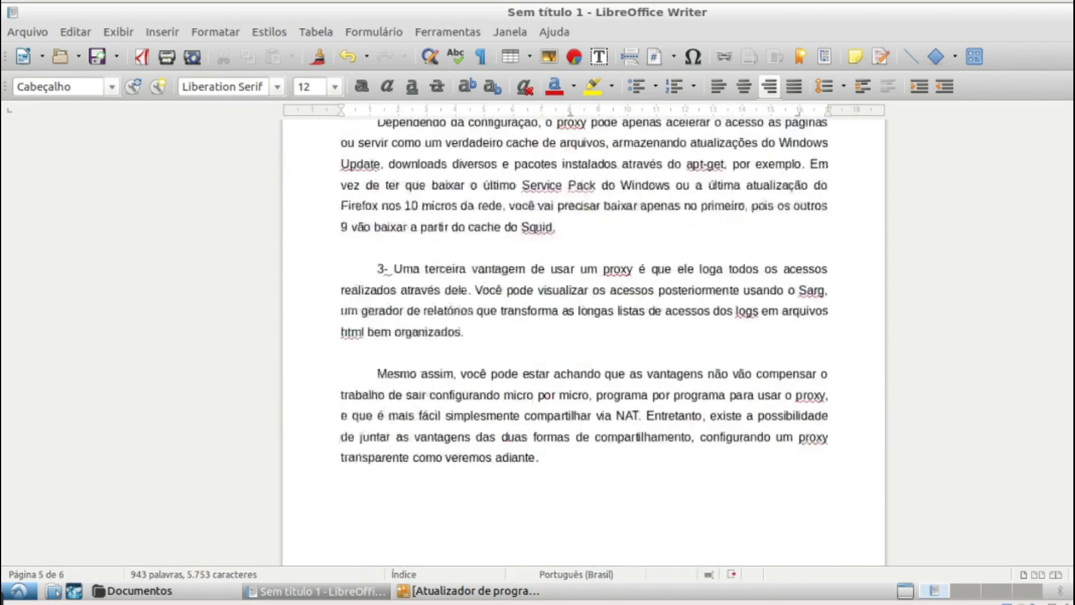
scroll(583, 336, "up", 20)
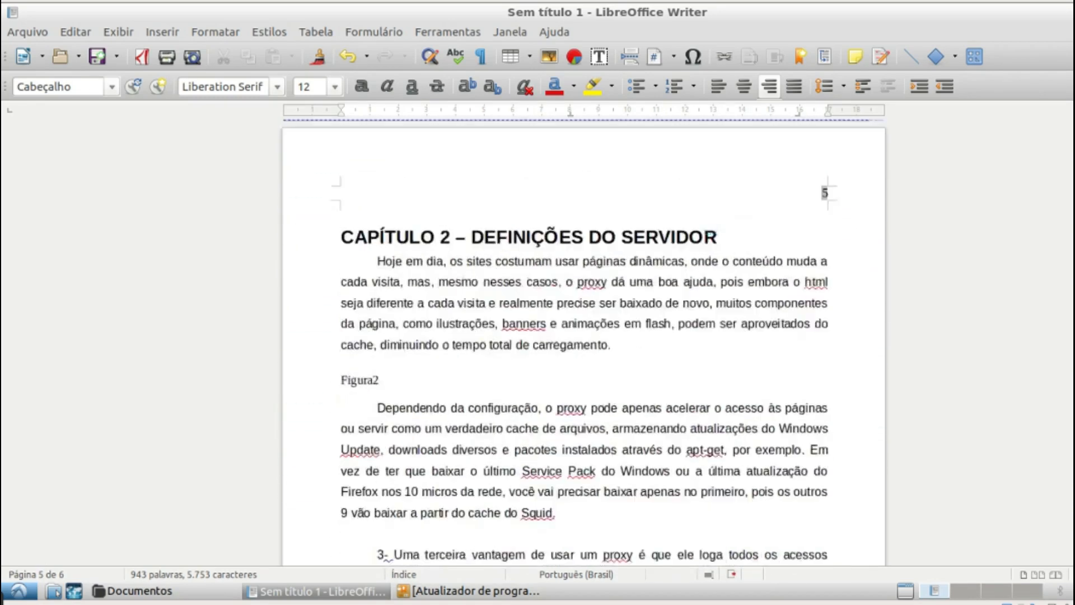
scroll(824, 554, "up", 20)
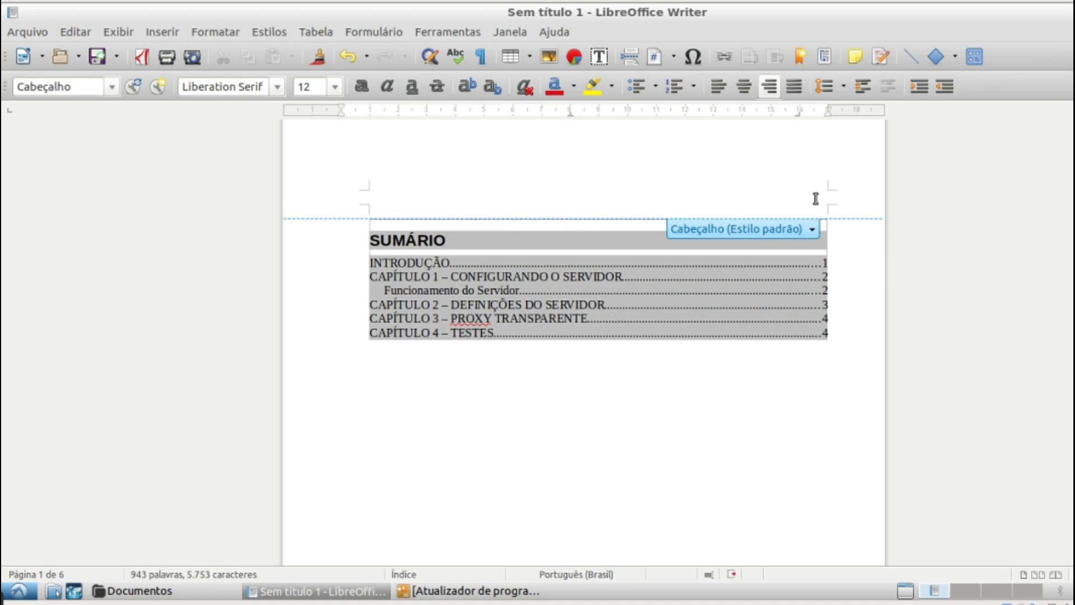
left_click(372, 358)
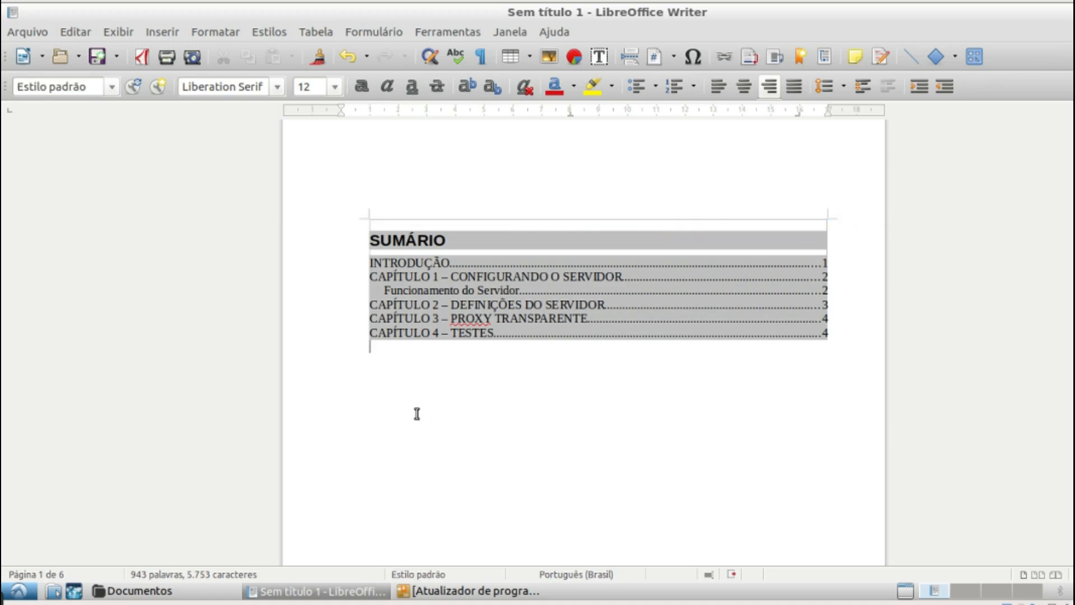
left_click(367, 222)
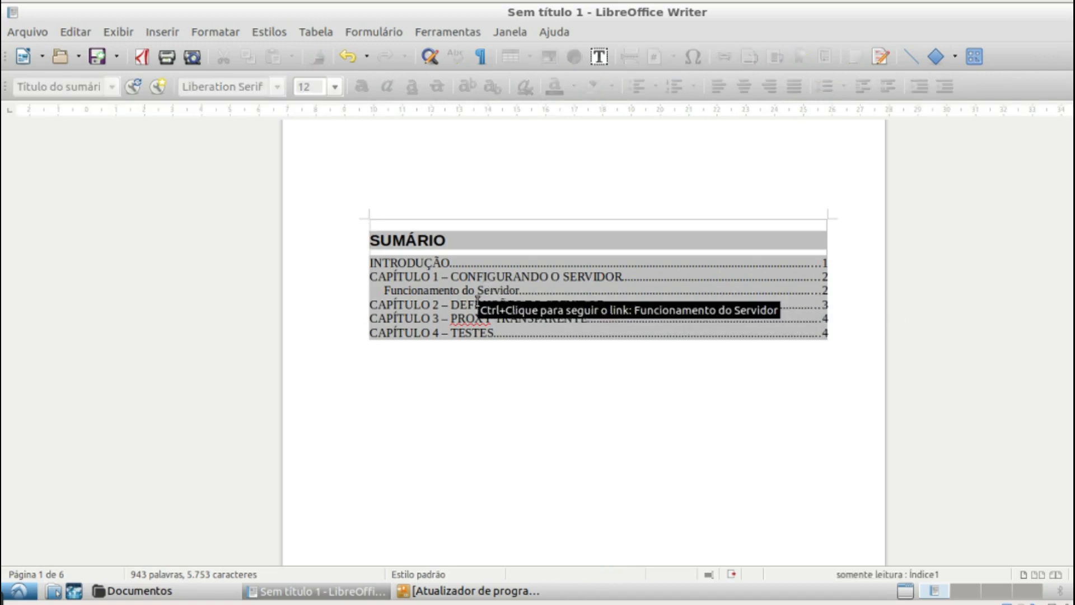
scroll(583, 342, "down", 15)
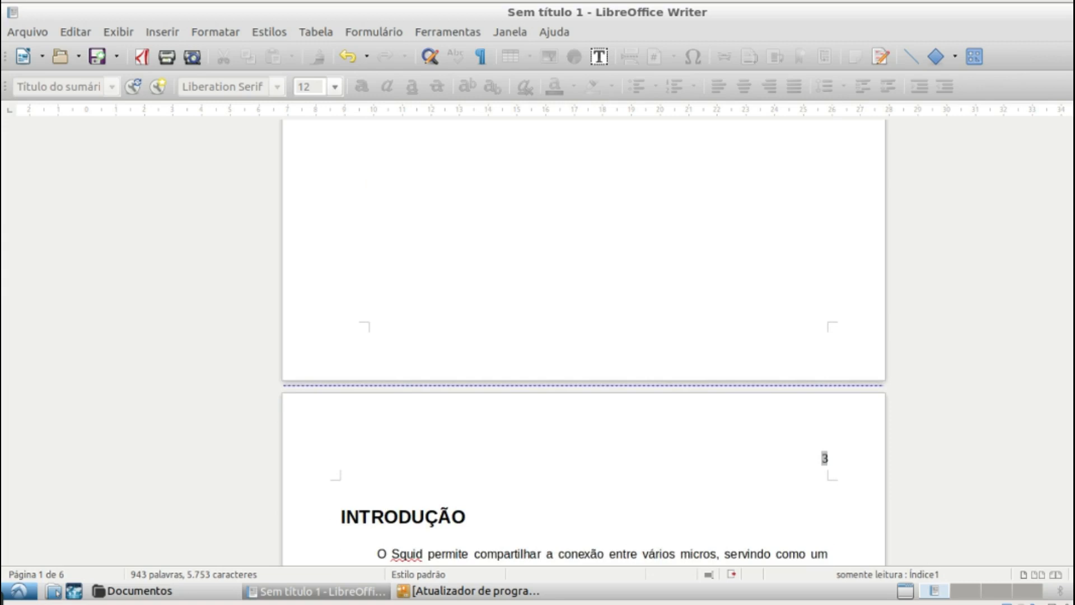
scroll(584, 341, "up", 15)
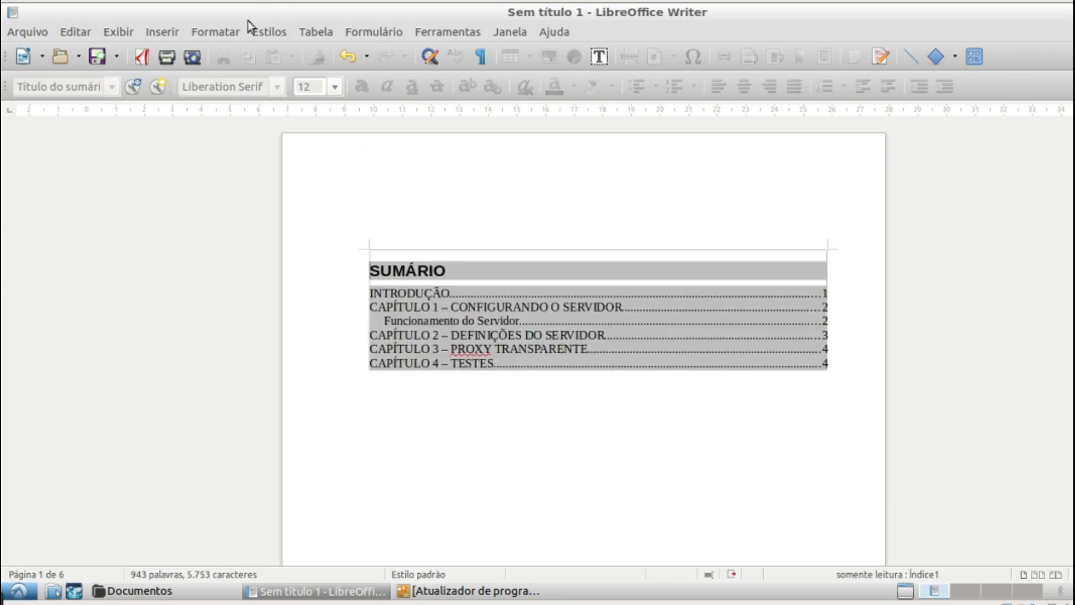
Step: Edit the SUMÁRIO index to turn off its protection against manual changes
left_click(165, 32)
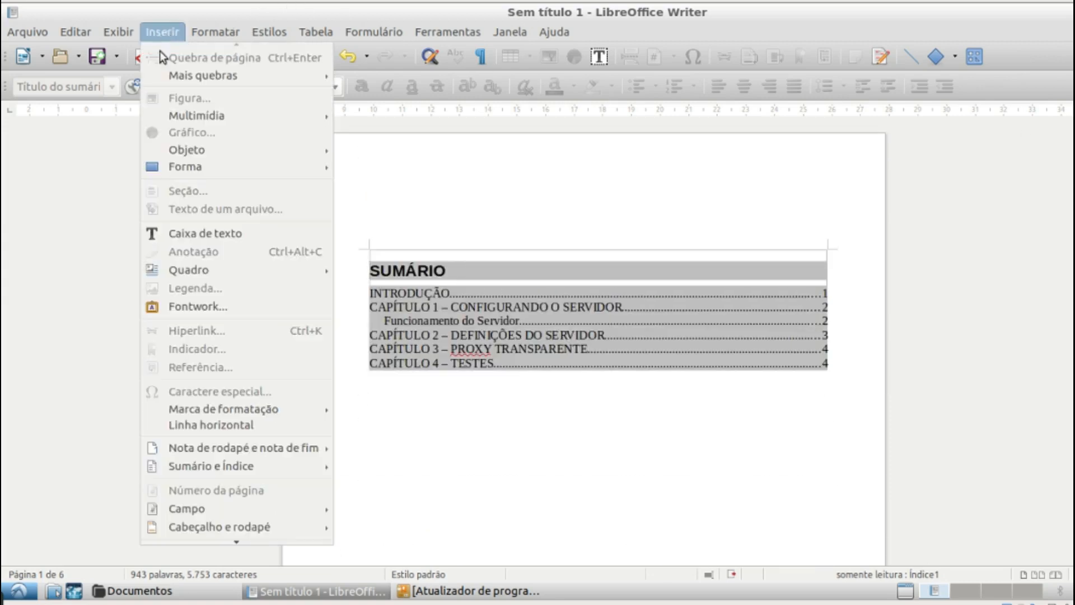
left_click(414, 472)
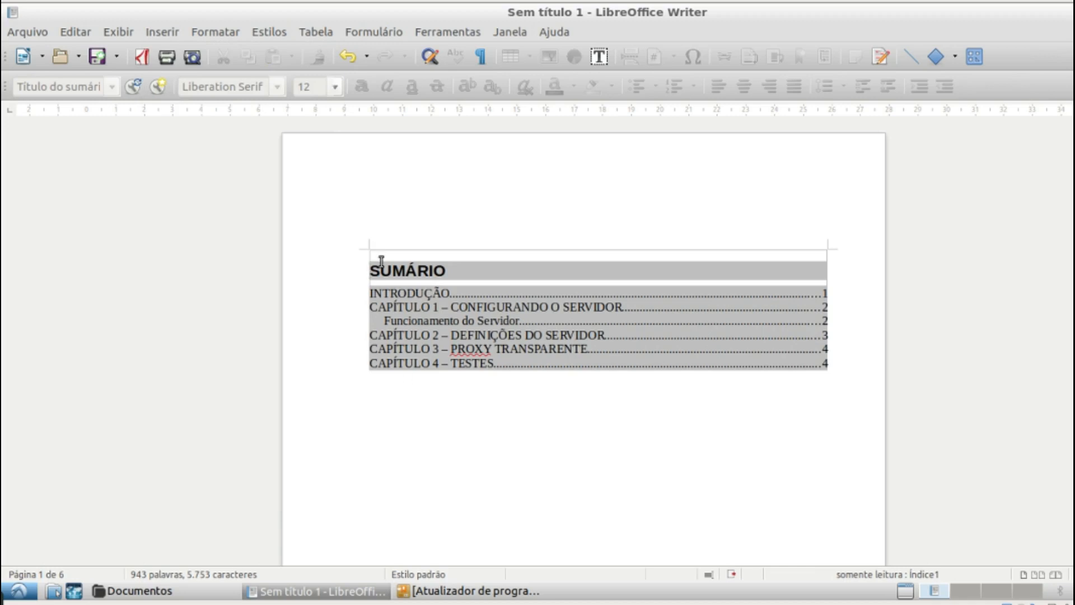
left_click(402, 274)
right_click(463, 297)
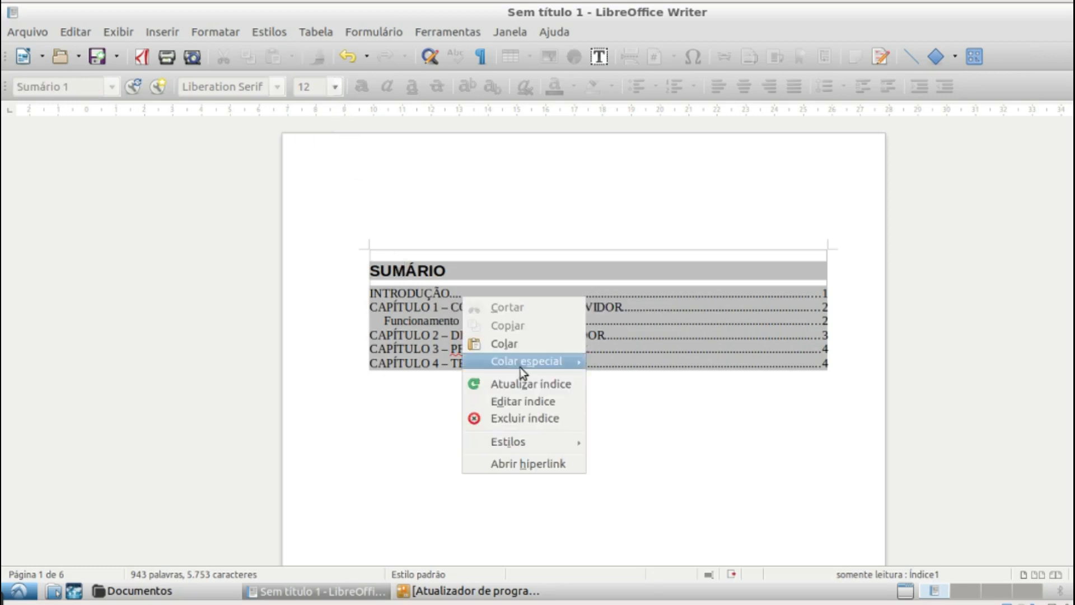
left_click(533, 400)
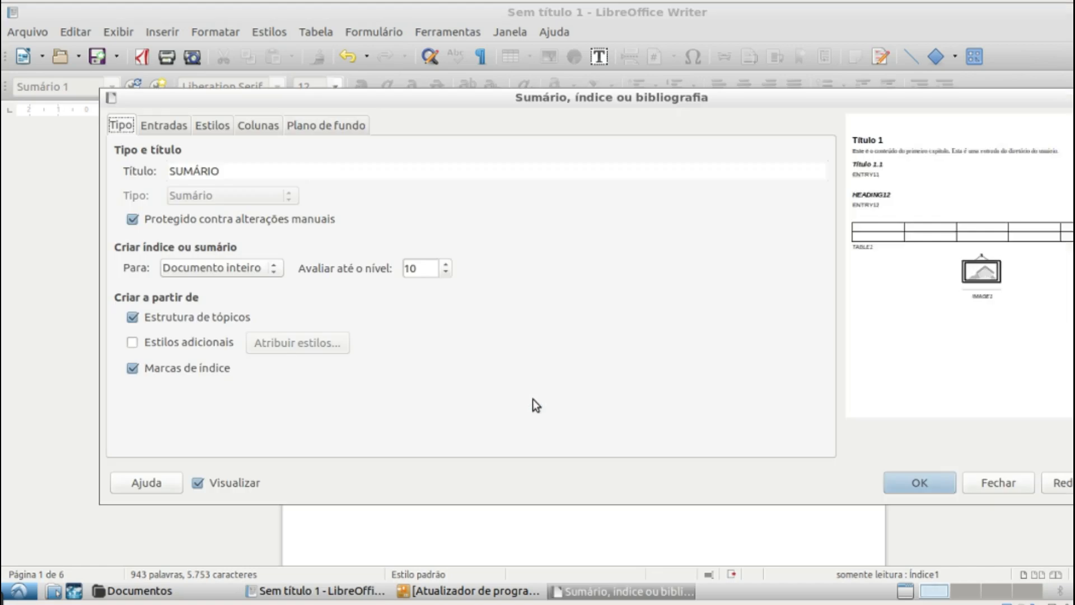
left_click(194, 220)
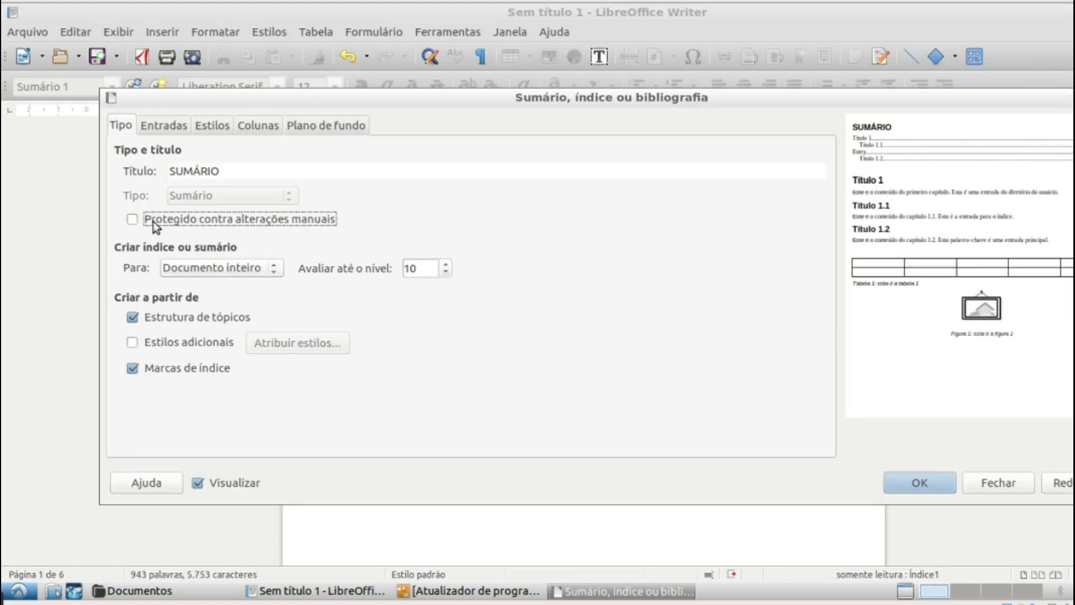
left_click(890, 482)
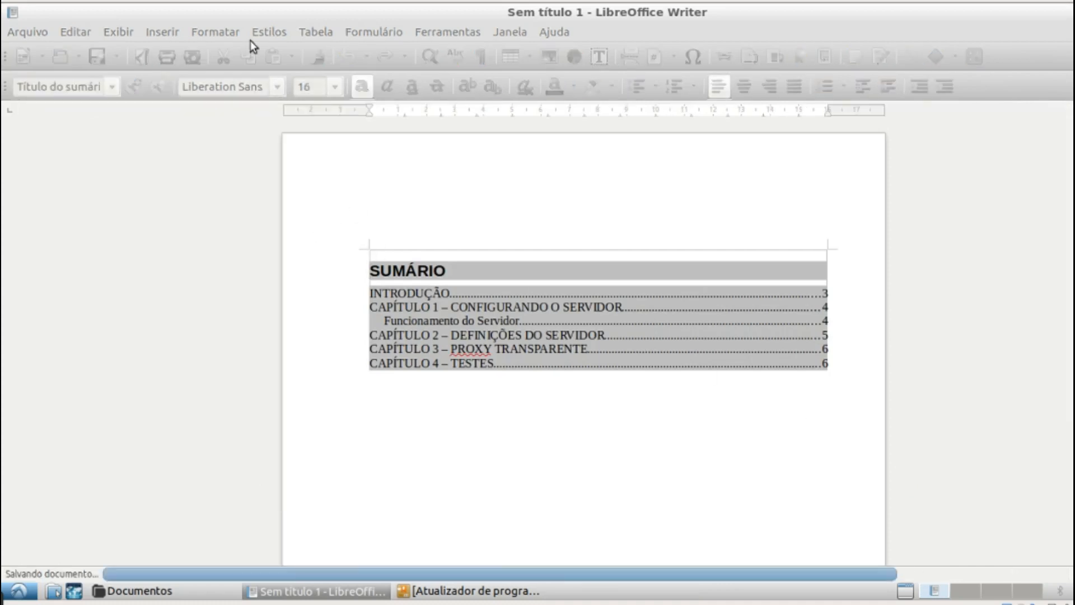
Step: Try to shift the SUMÁRIO title down inside the index with a page break and an empty line, undoing both
left_click(170, 29)
left_click(179, 52)
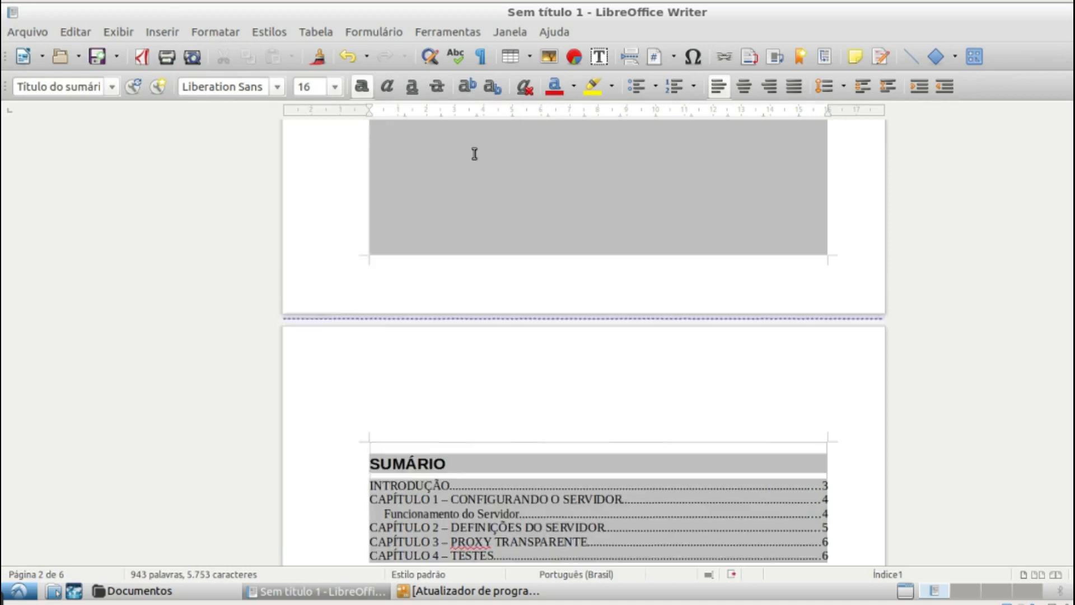
scroll(471, 153, "up", 3)
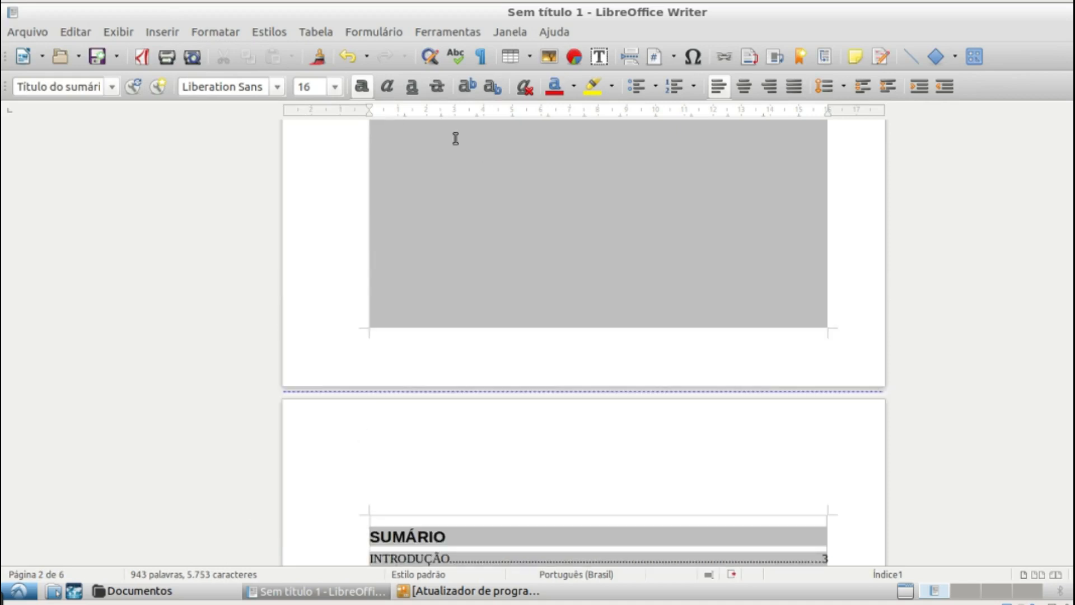
left_click(347, 56)
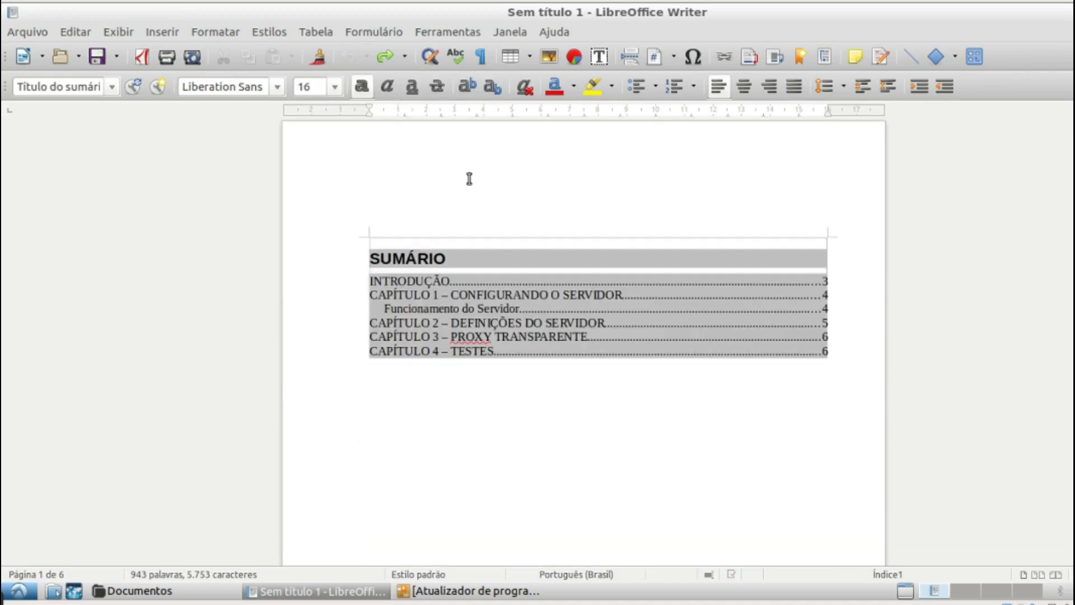
key("Return")
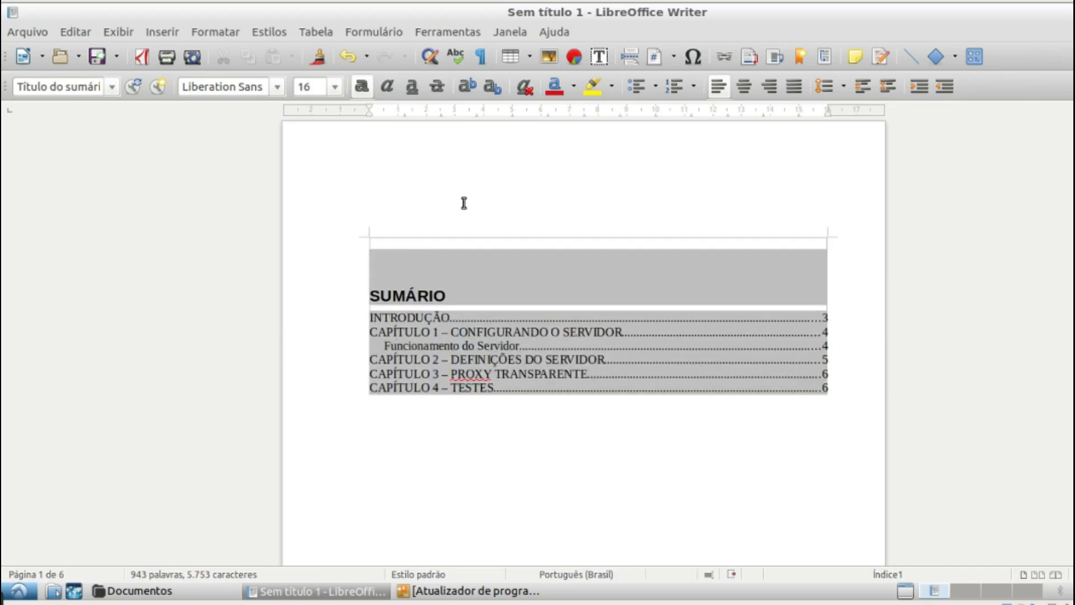
key("BackSpace")
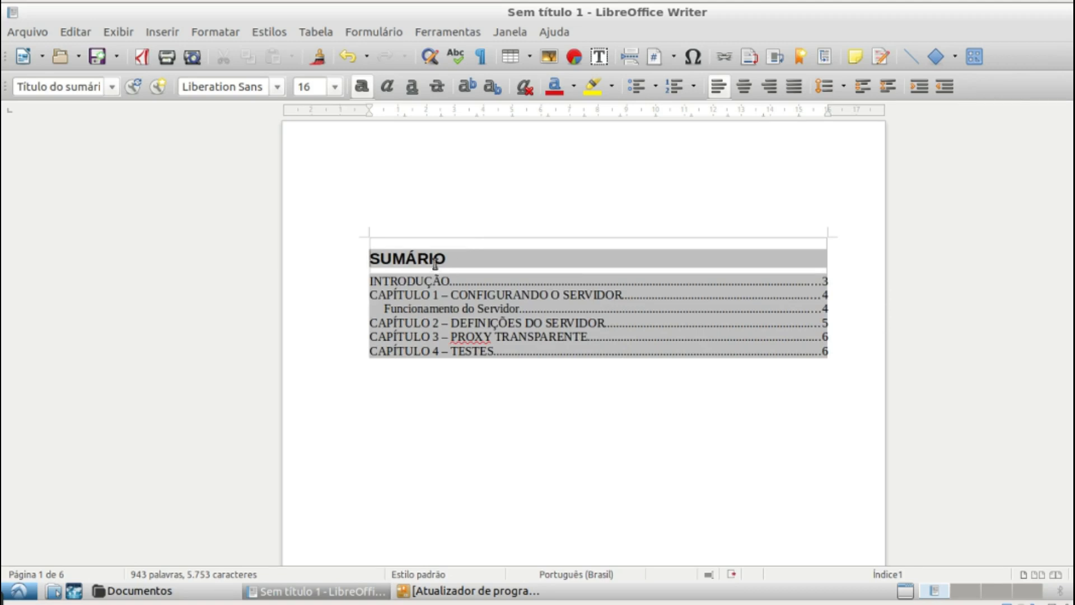
key("Delete")
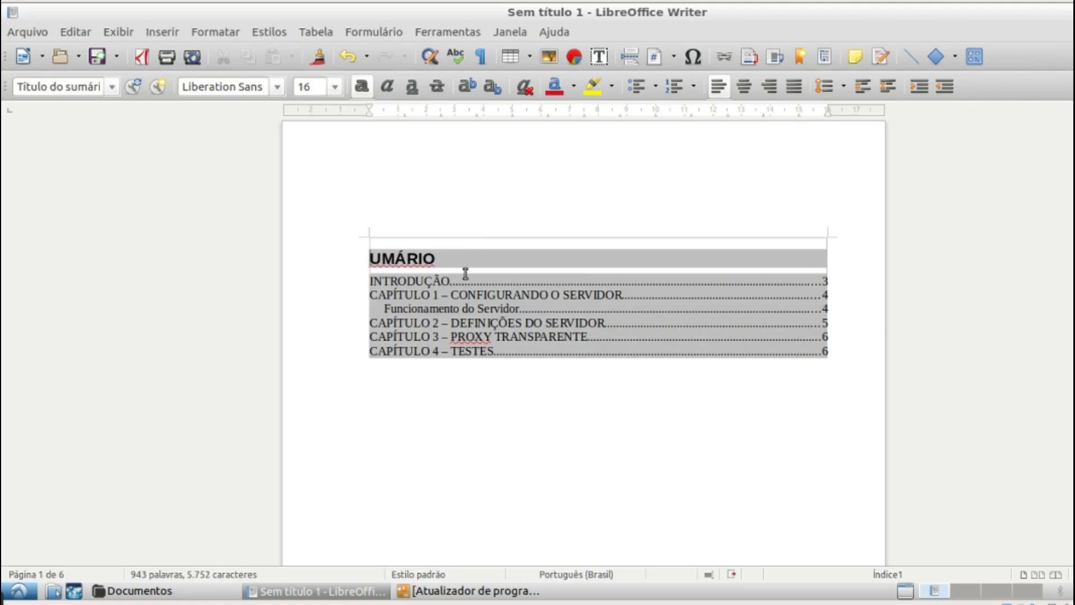
Step: Delete the SUMÁRIO index and insert two page breaks at the start of the document
right_click(483, 309)
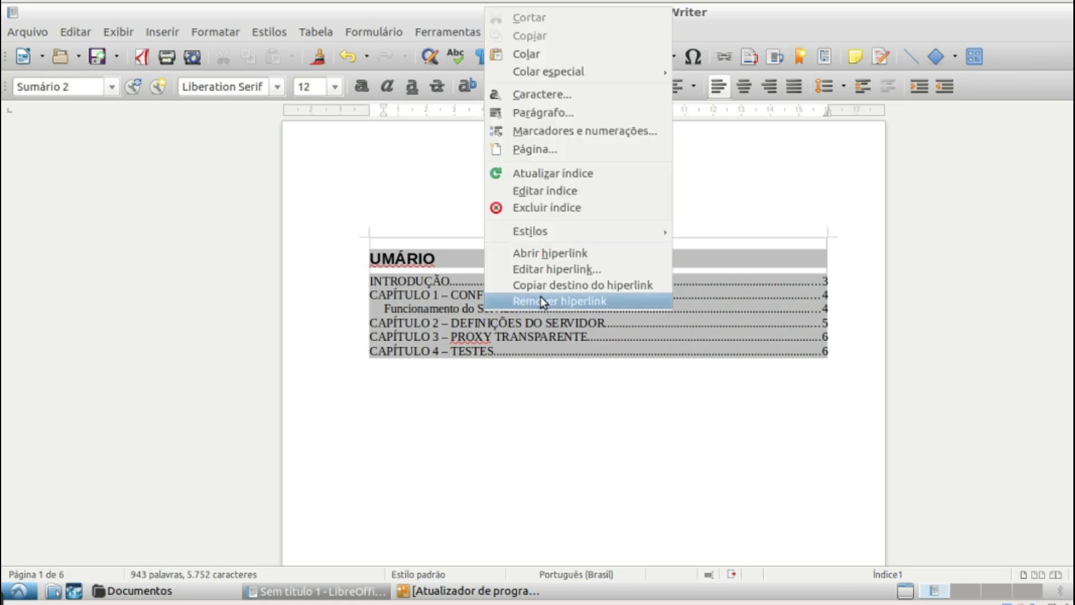
left_click(560, 212)
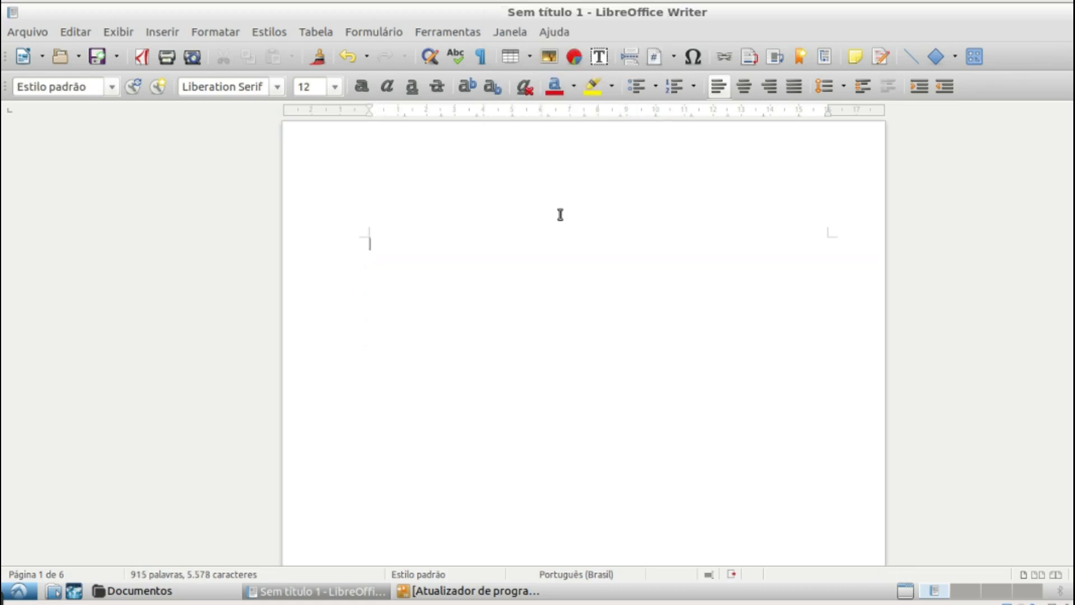
left_click(173, 35)
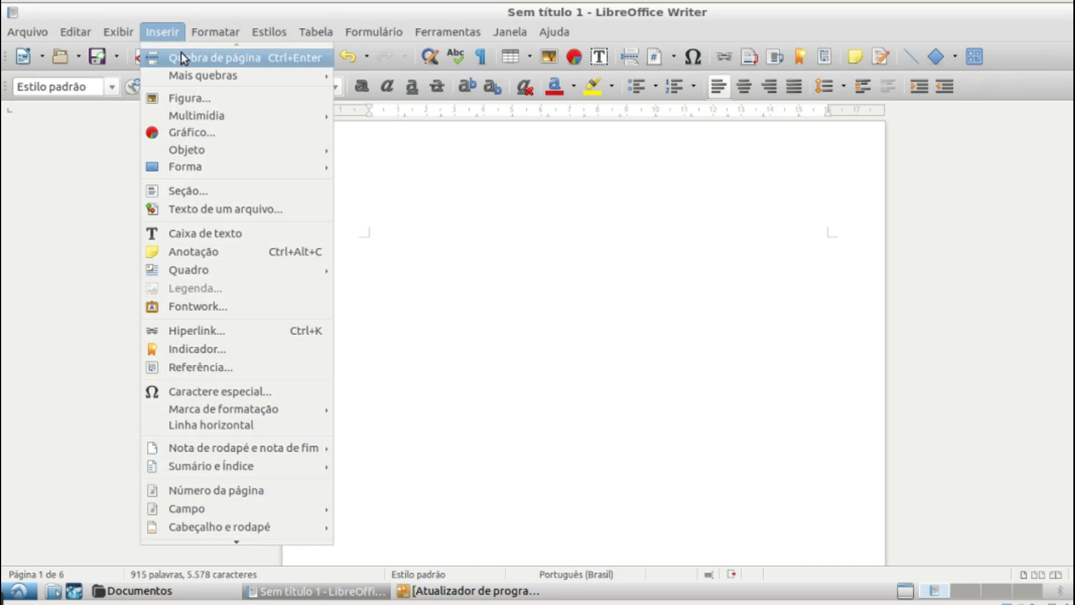
left_click(180, 52)
left_click(174, 31)
left_click(181, 58)
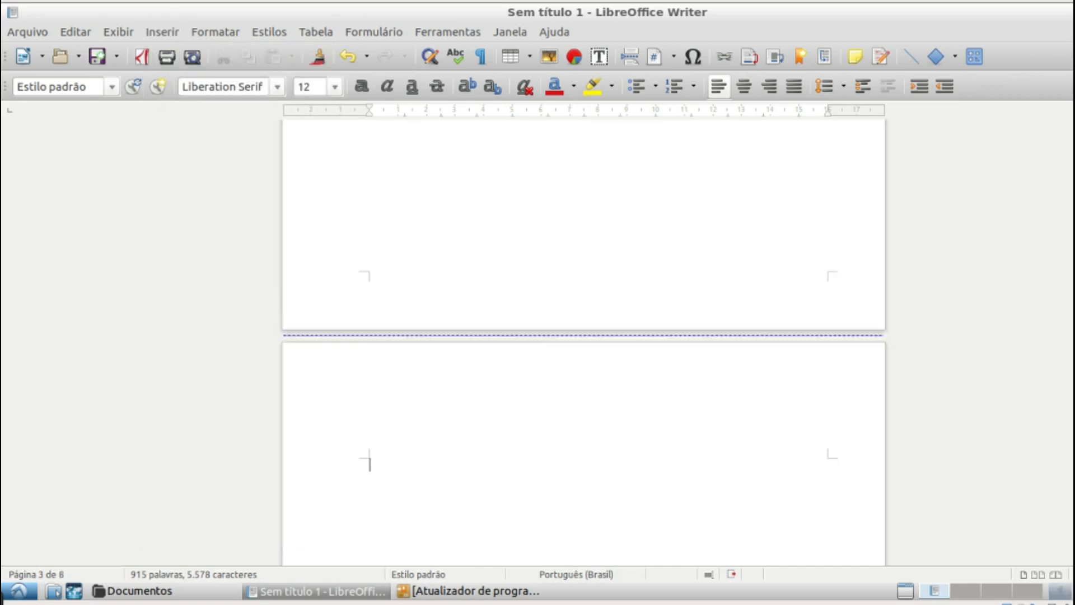
Step: Examine the blank pages in front of INTRODUÇÃO and the page number in the INTRODUÇÃO header
scroll(583, 342, "down", 8)
scroll(583, 341, "up", 10)
scroll(583, 341, "down", 6)
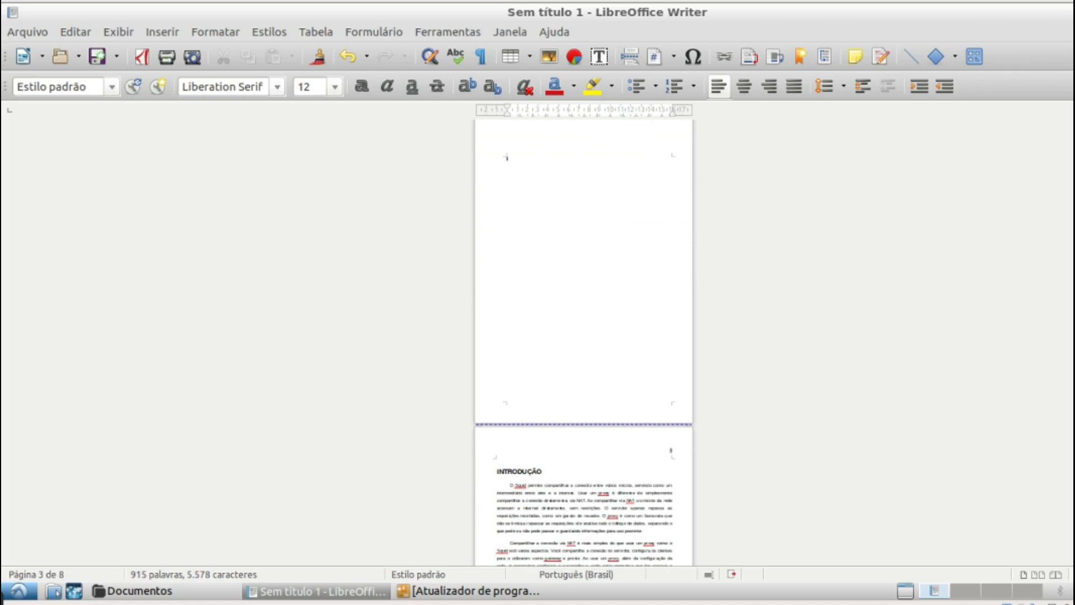
left_click(552, 501)
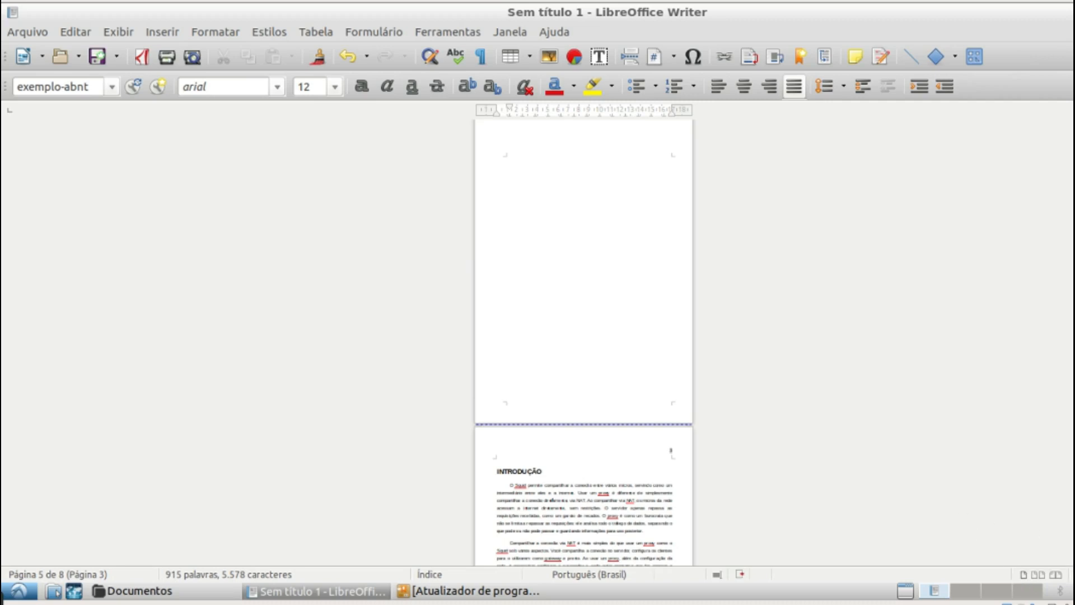
scroll(583, 342, "up", 5)
scroll(728, 341, "up", 2)
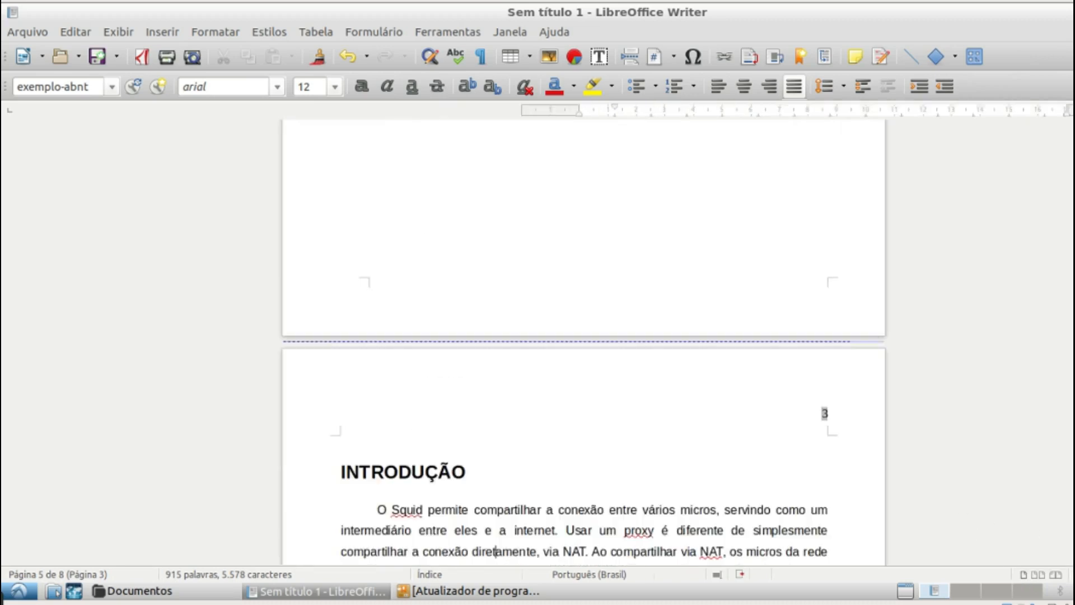
scroll(728, 341, "up", 3)
scroll(659, 216, "up", 1)
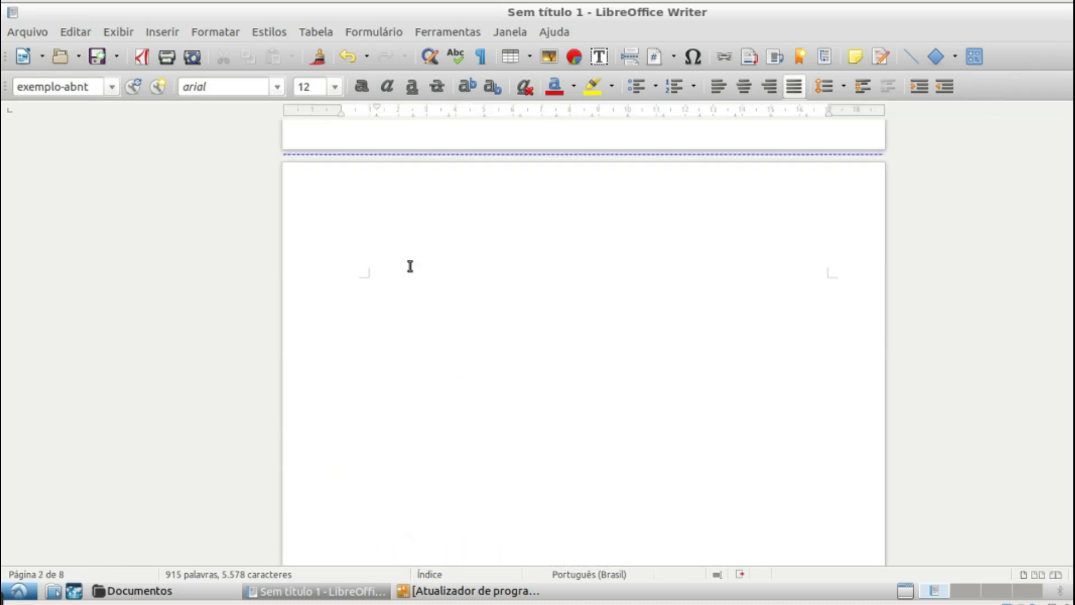
Step: Insert a Sumário titled SUMÁRIO on the third page, protected against manual changes and covering the whole document
left_click(377, 293)
left_click(155, 30)
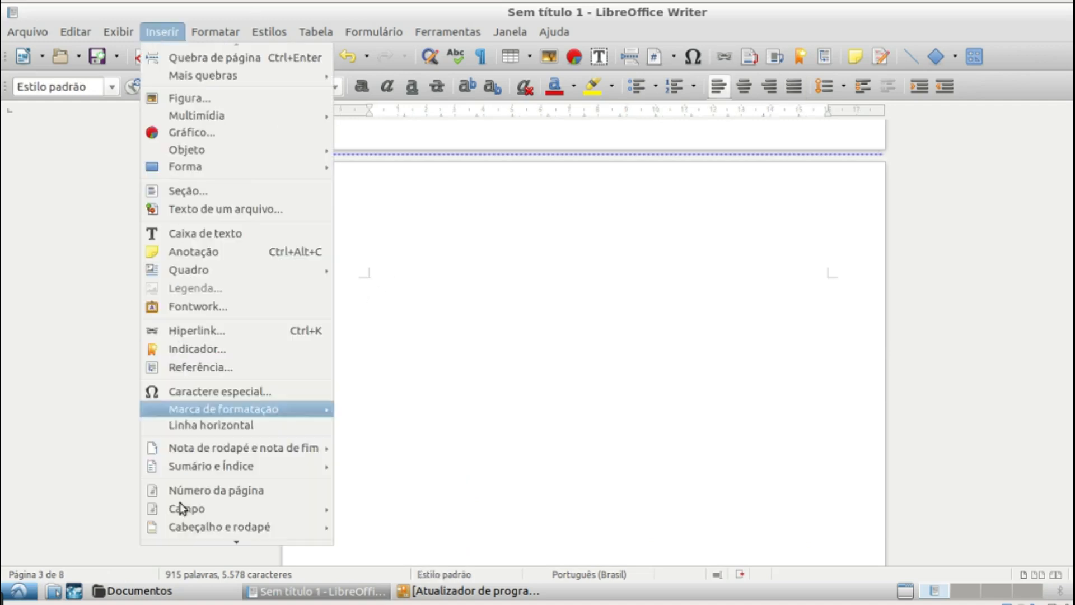
mouse_move(224, 472)
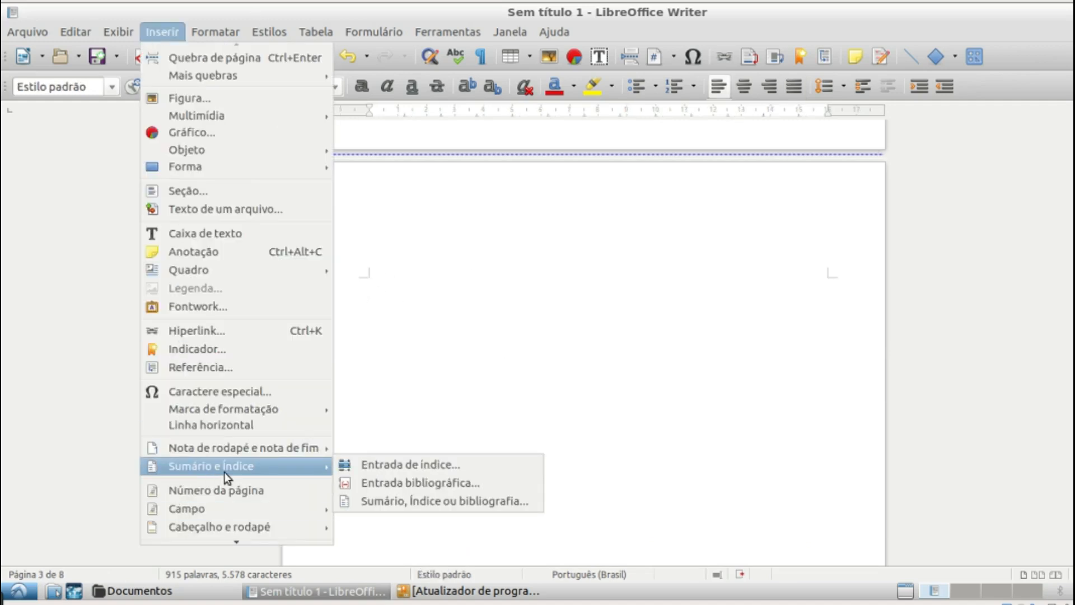
left_click(412, 501)
left_click(134, 220)
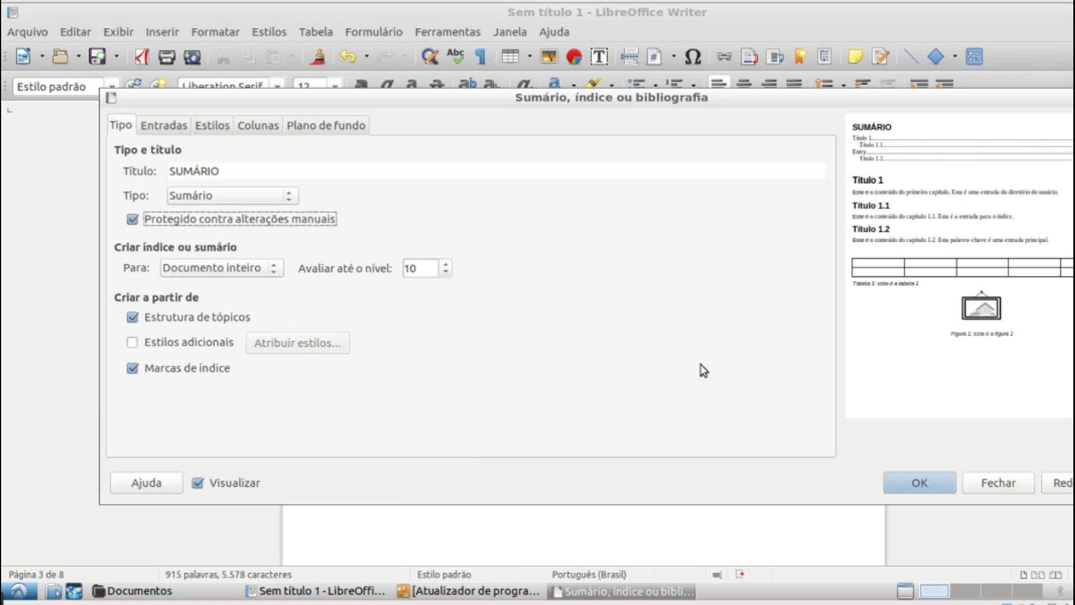
left_click(929, 484)
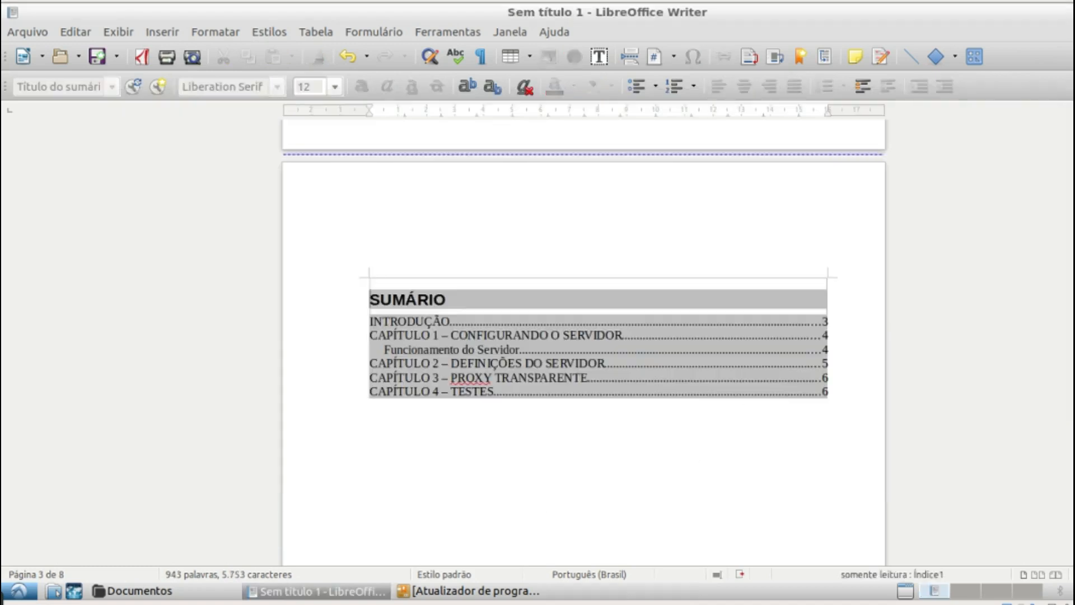
Step: Enter the text CAPA at the beginning of the document's first page
scroll(582, 336, "down", 5)
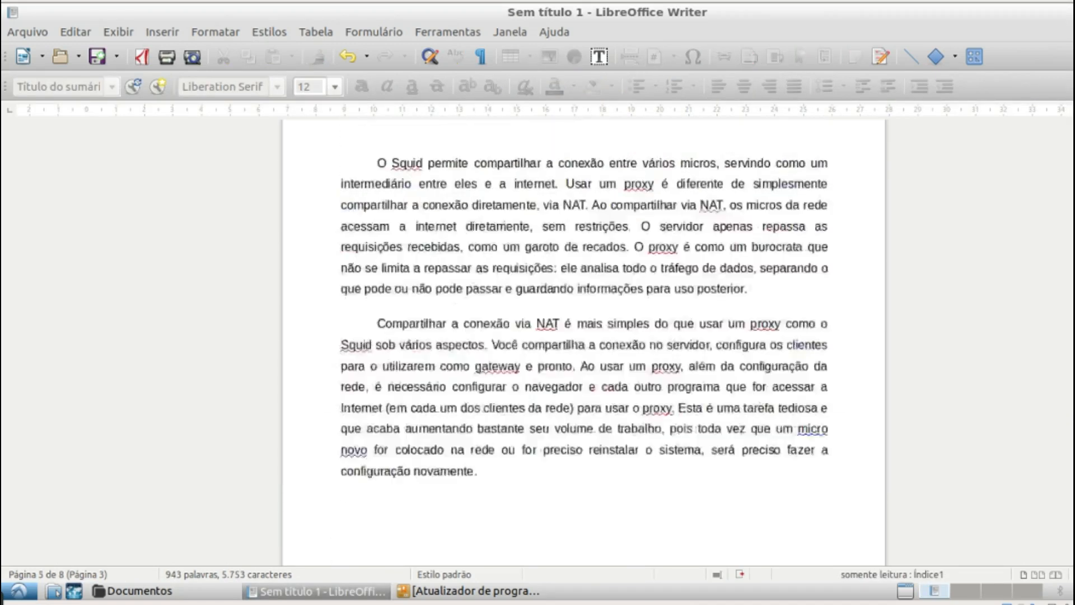
scroll(582, 336, "up", 15)
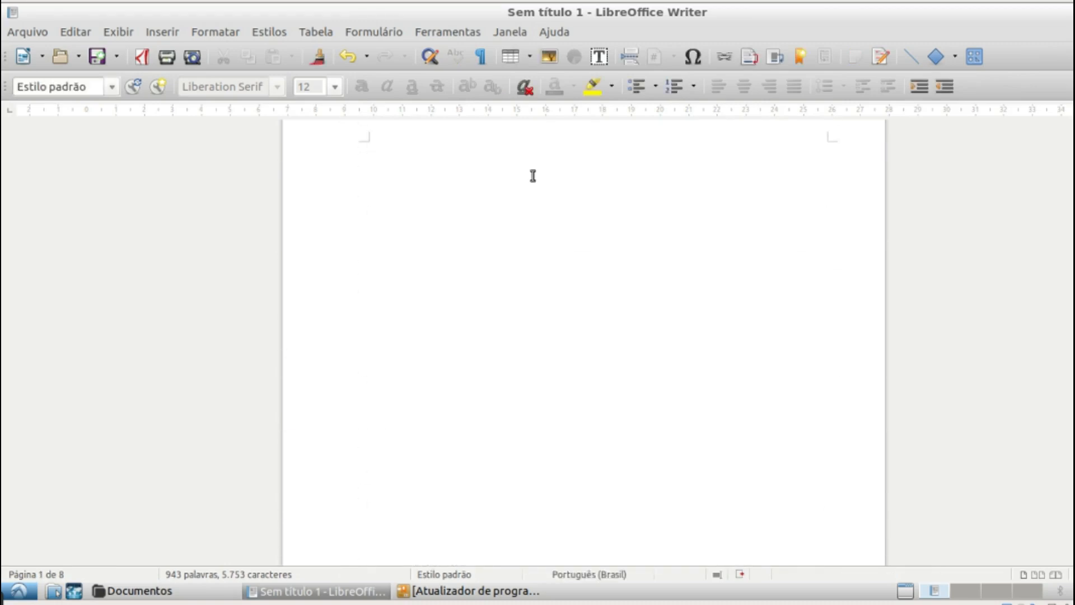
type("APA")
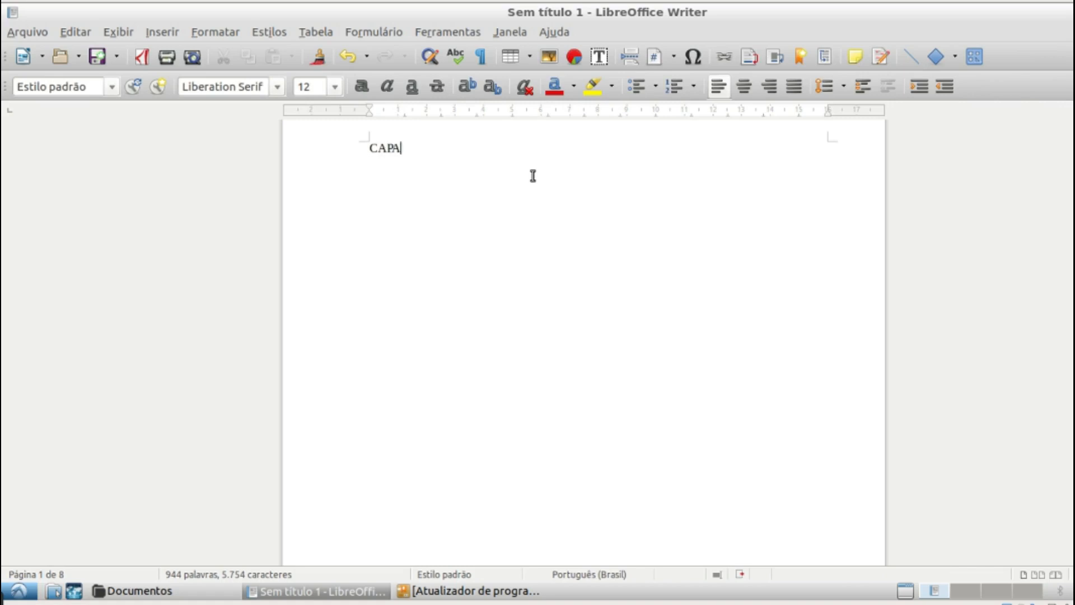
Step: Enter the text FOLHA DE ROSTO at the beginning of the second page
scroll(533, 175, "down", 10)
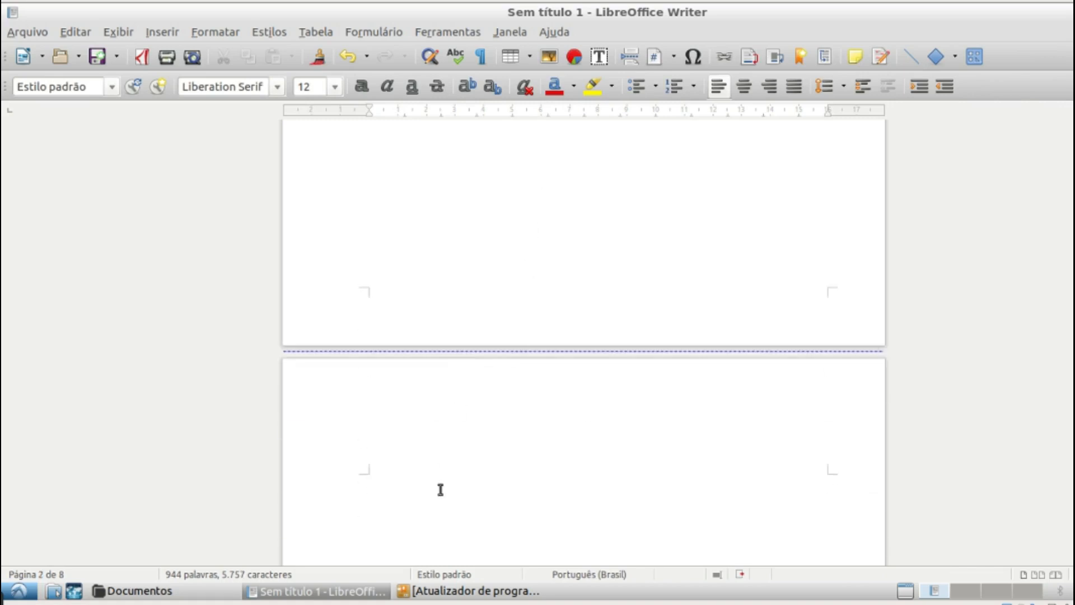
type("LHA DE ROSTA")
key("BackSpace")
key("BackSpace")
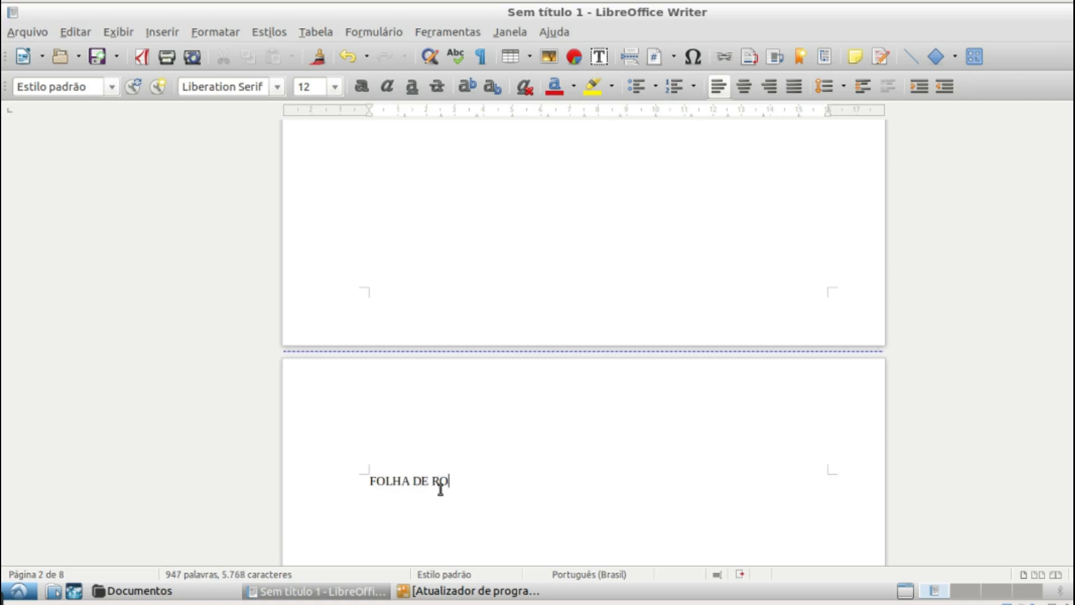
type("TO")
Step: Examine the header page numbers from INTRODUÇÃO through the last chapter and check the unnumbered pages before them
scroll(521, 493, "down", 10)
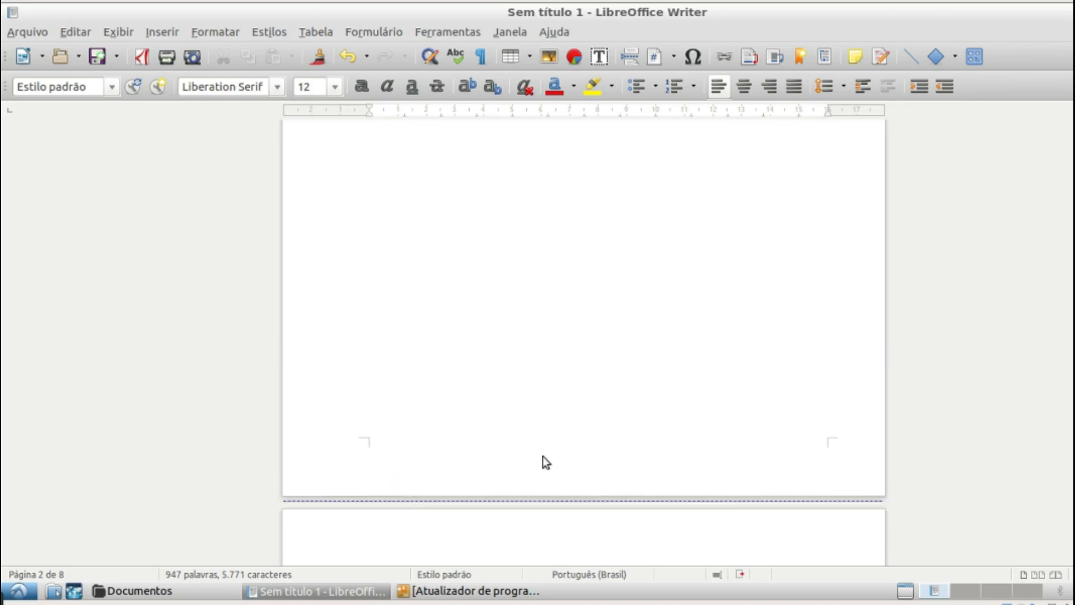
scroll(543, 457, "down", 15)
scroll(662, 402, "down", 8)
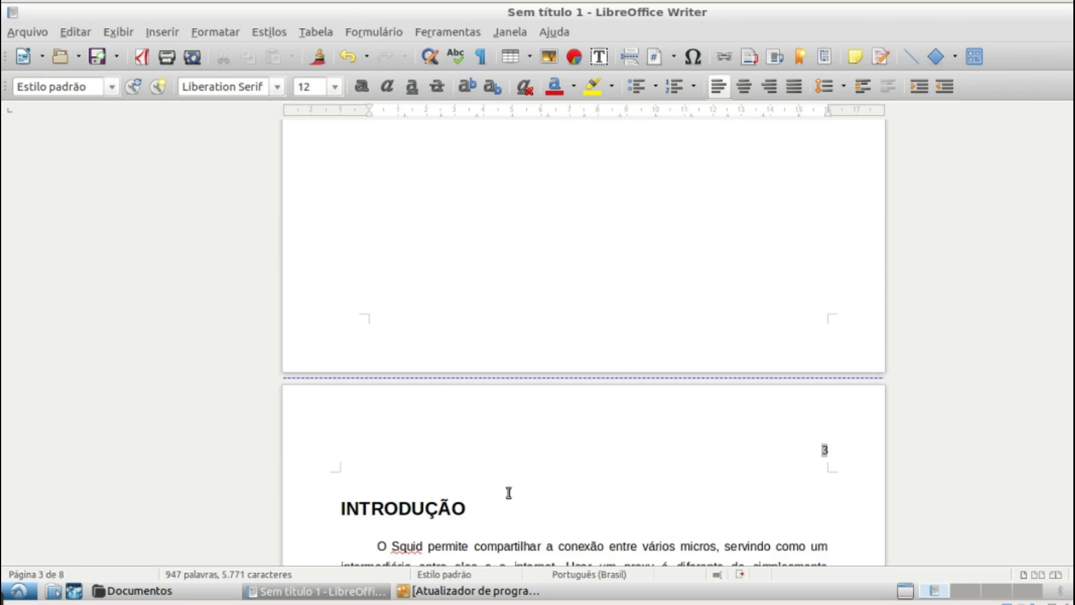
scroll(575, 458, "down", 3)
scroll(576, 458, "down", 4)
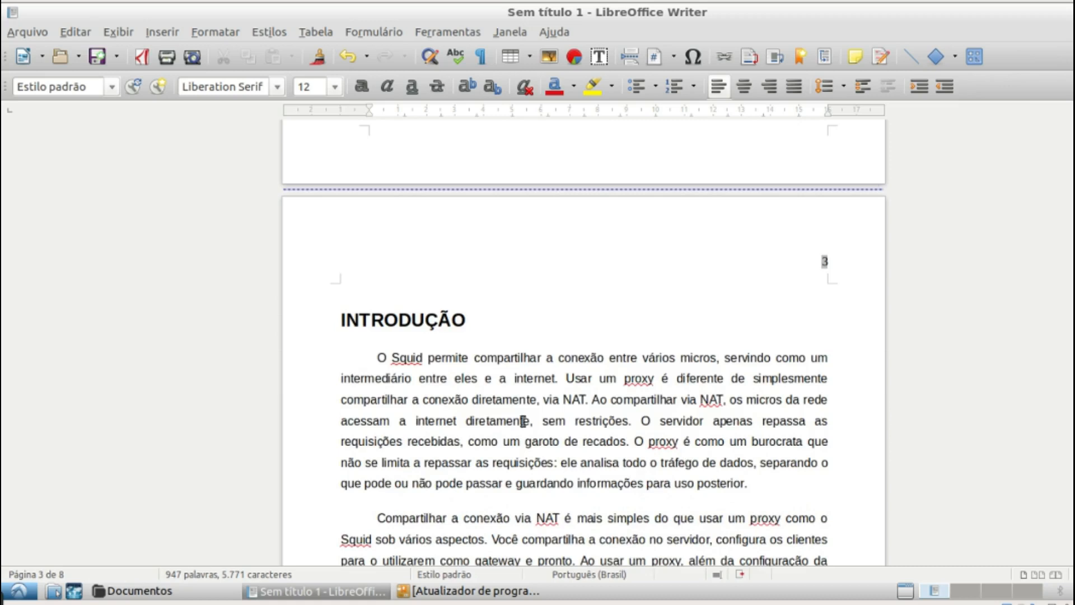
scroll(624, 343, "down", 20)
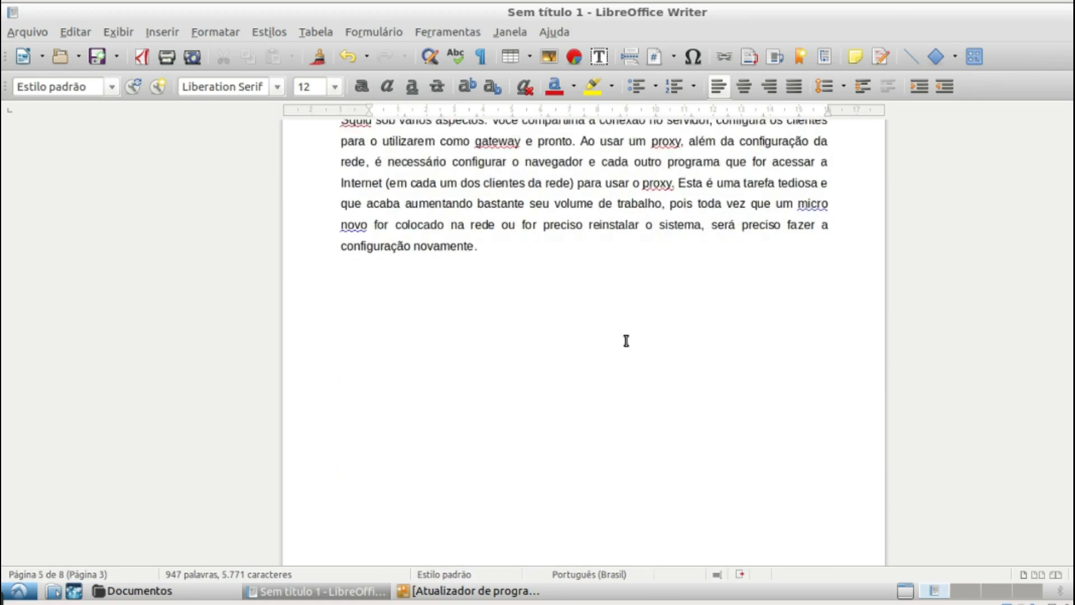
scroll(632, 336, "down", 20)
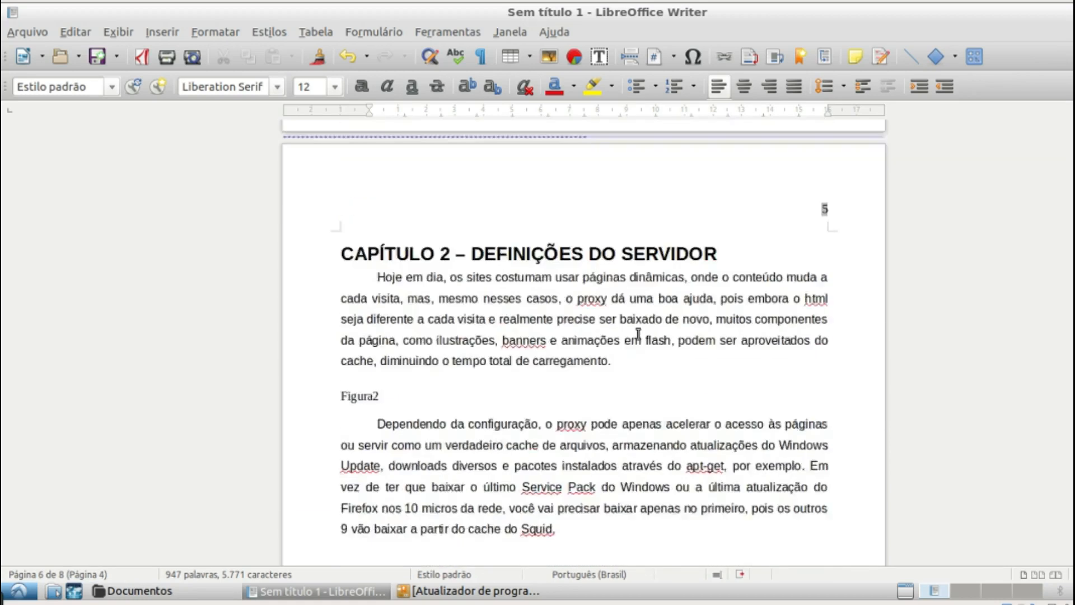
scroll(648, 325, "down", 20)
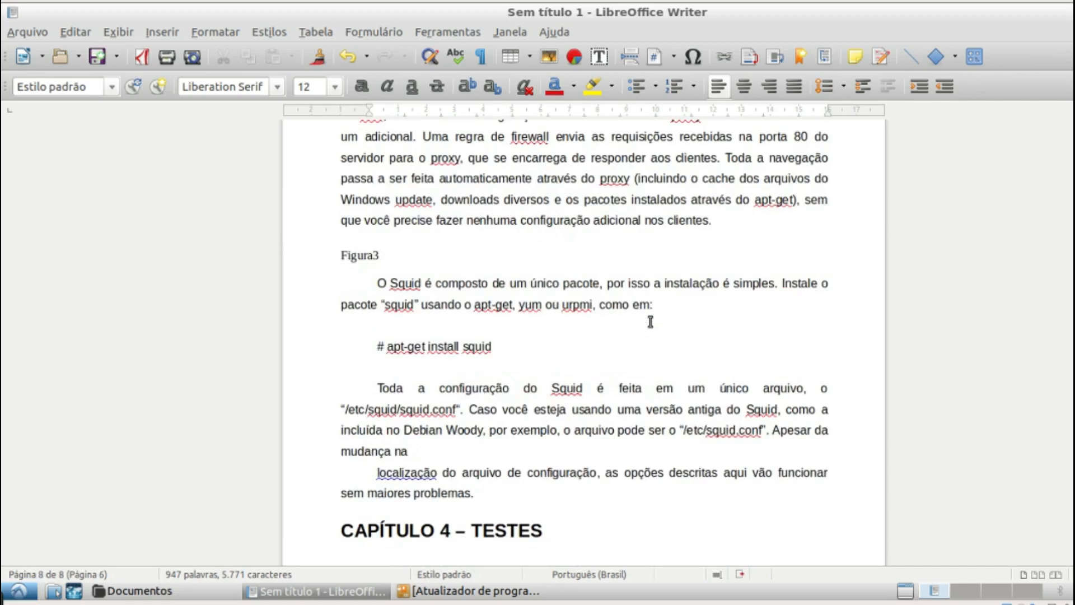
scroll(651, 320, "up", 20)
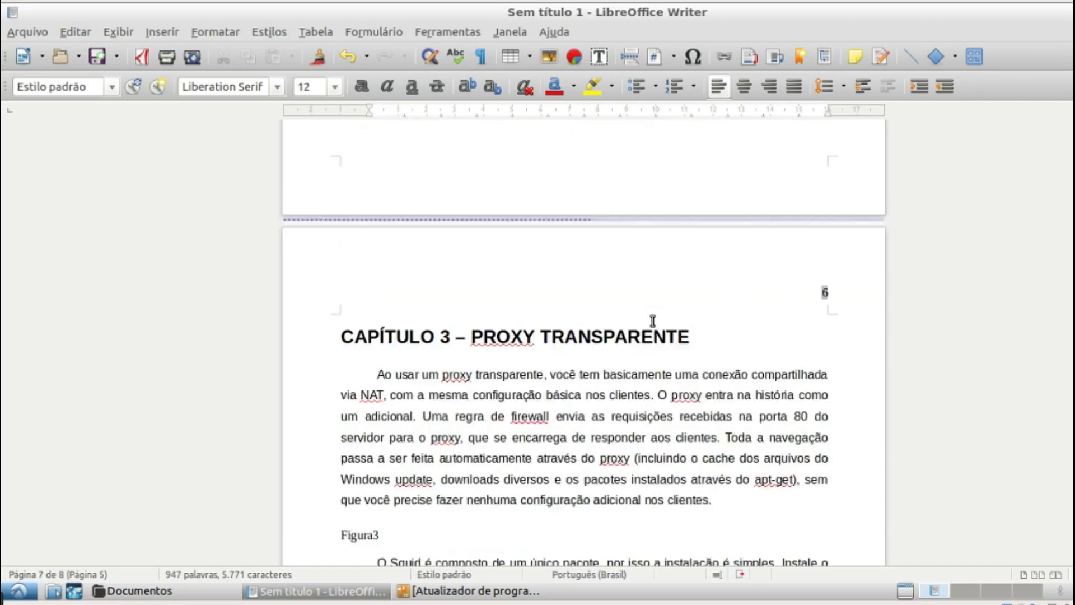
scroll(659, 298, "up", 20)
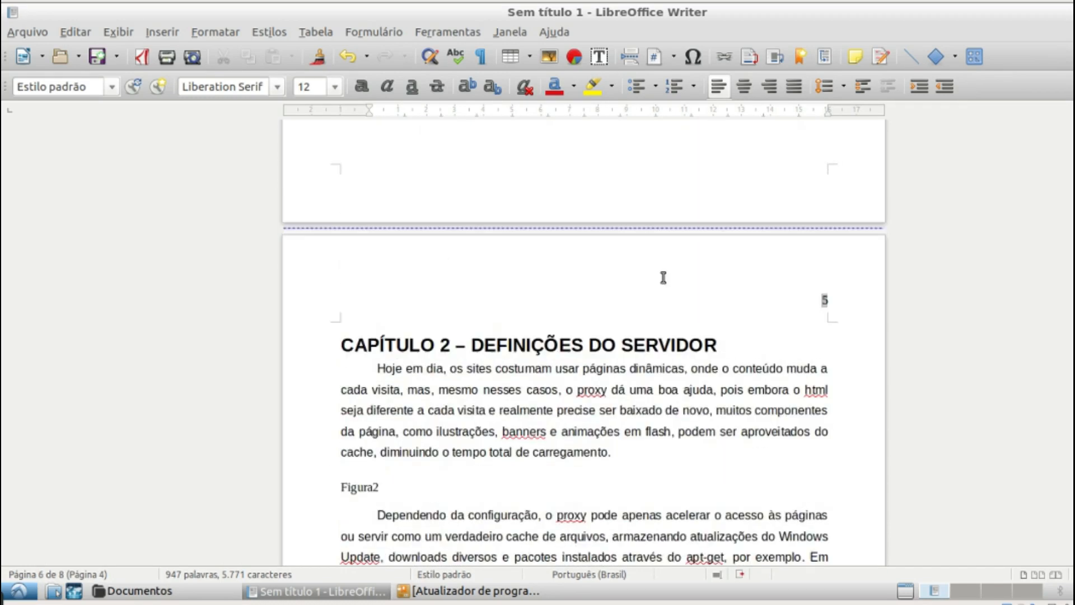
scroll(665, 271, "up", 9)
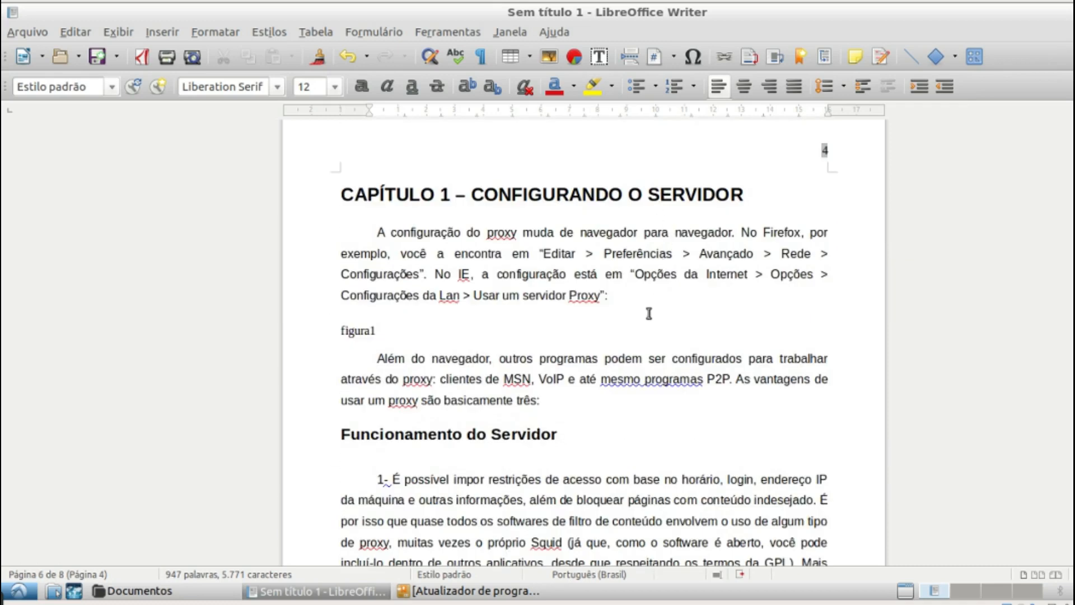
scroll(642, 272, "up", 15)
scroll(641, 270, "up", 12)
scroll(641, 263, "down", 20)
scroll(643, 234, "down", 20)
scroll(631, 232, "up", 9)
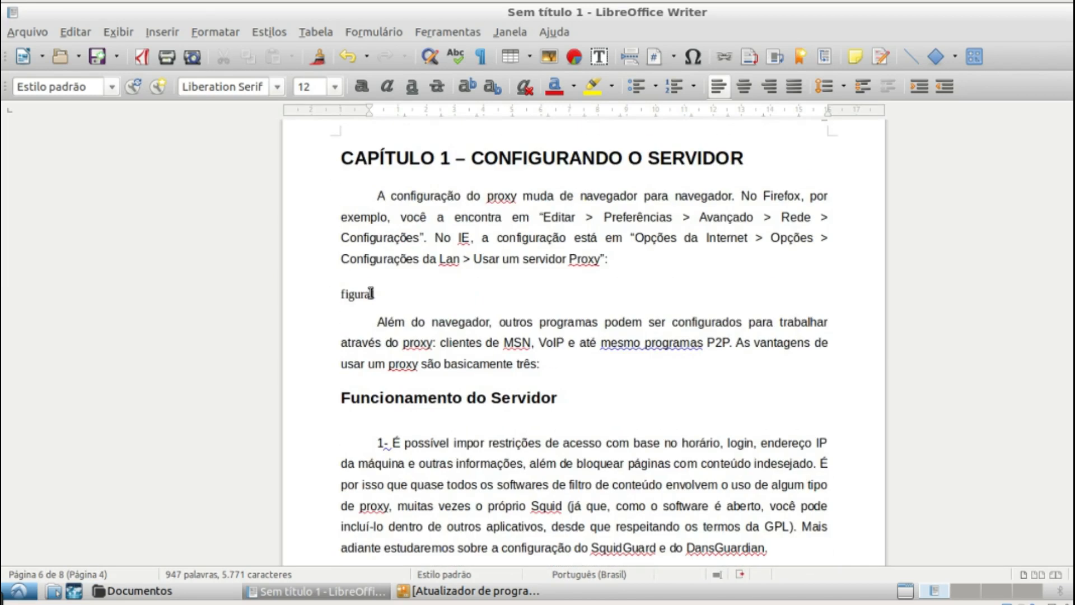
Step: Replace the figure placeholder under the first paragraph of CAPÍTULO 1 with the picture 1.png from the Imagens folder
left_click(425, 301)
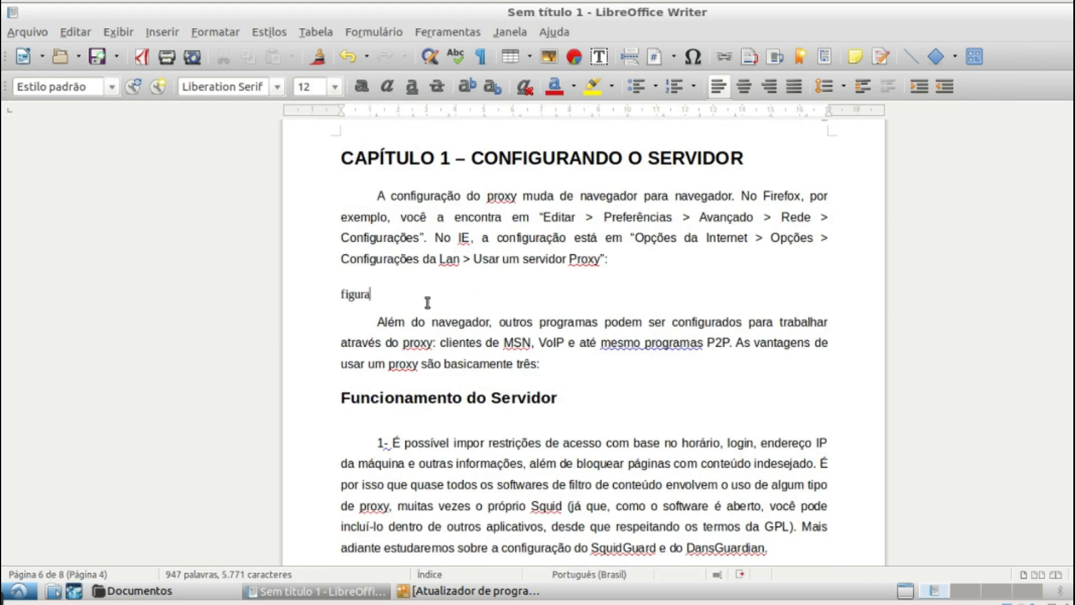
key("BackSpace")
key("BackSpace")
key("BackSpace")
left_click(163, 26)
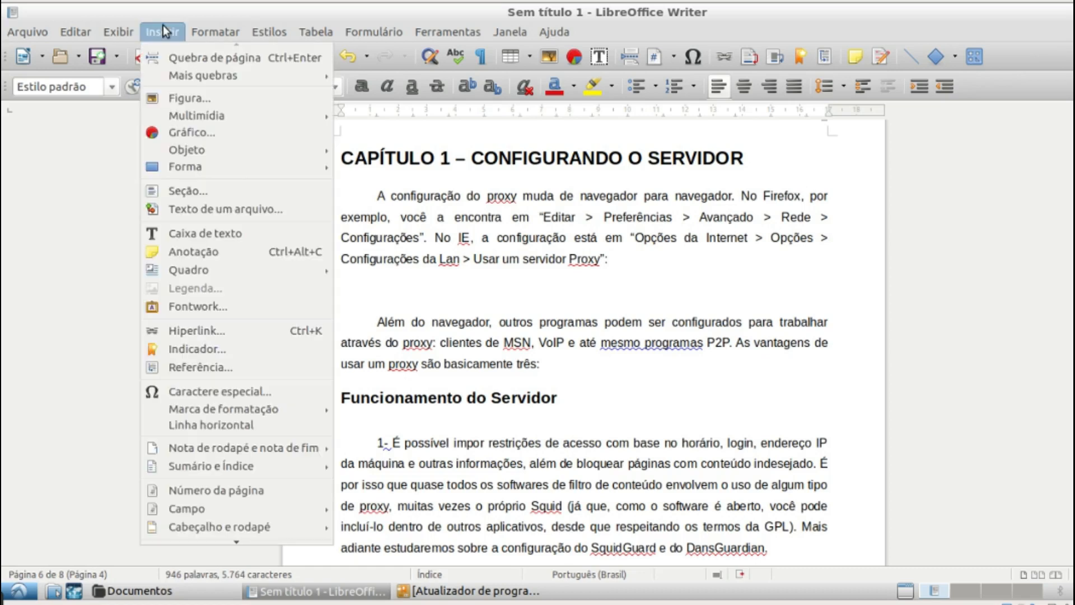
left_click(199, 103)
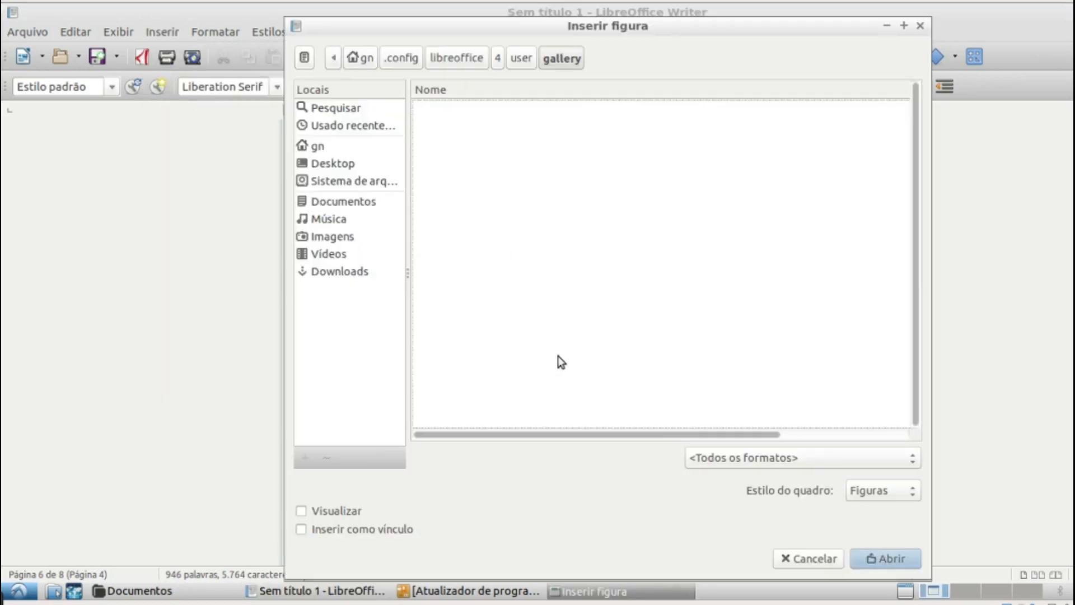
left_click(354, 241)
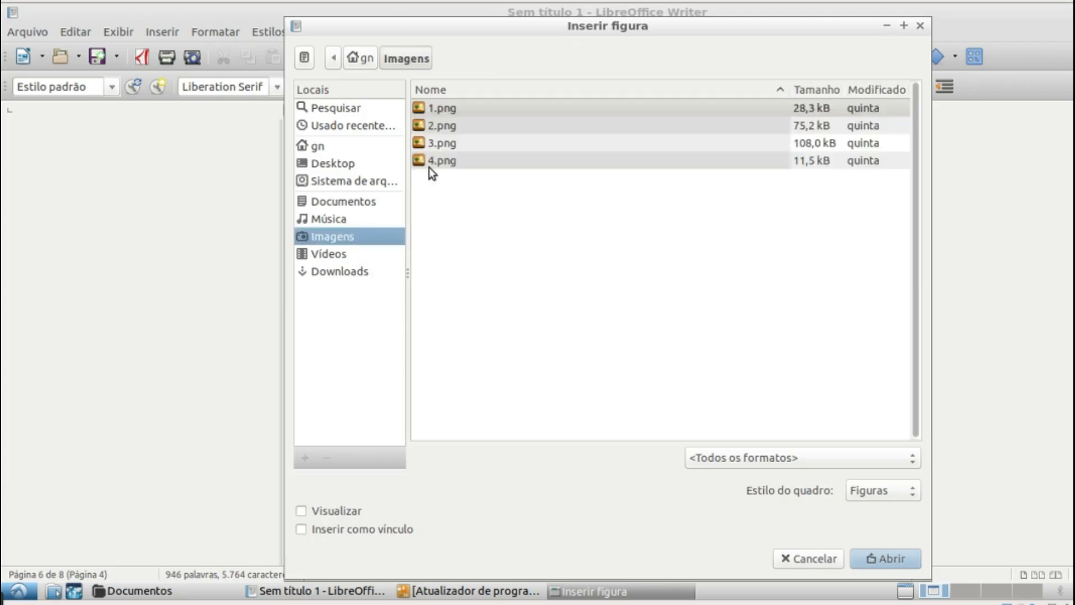
double_click(431, 106)
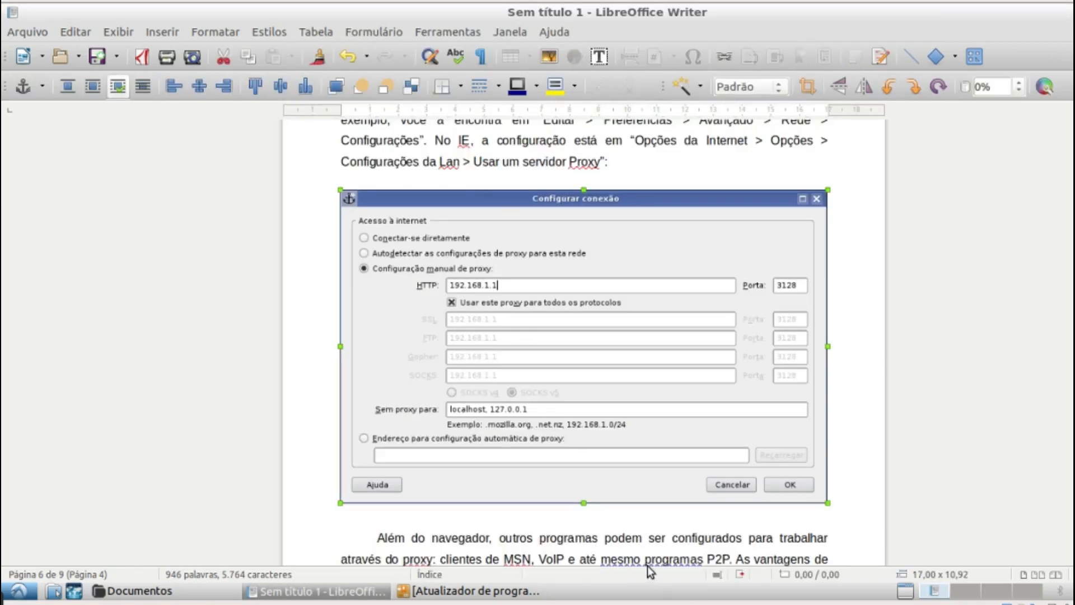
Step: Replace the Figura2 placeholder in CAPÍTULO 2 with the picture 2.png
scroll(653, 557, "down", 5)
scroll(653, 558, "down", 8)
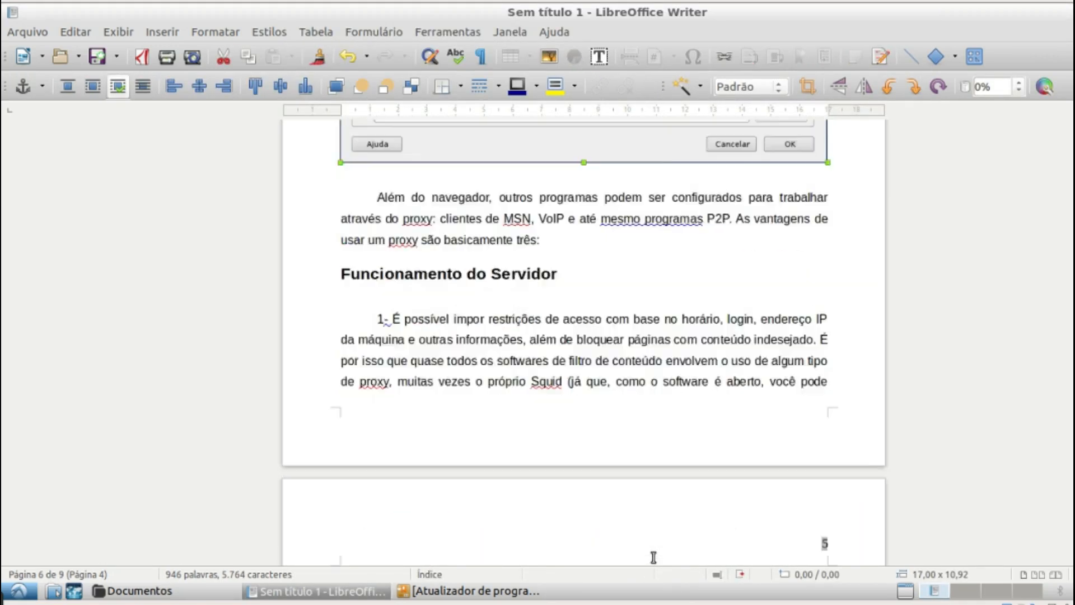
scroll(655, 554, "down", 16)
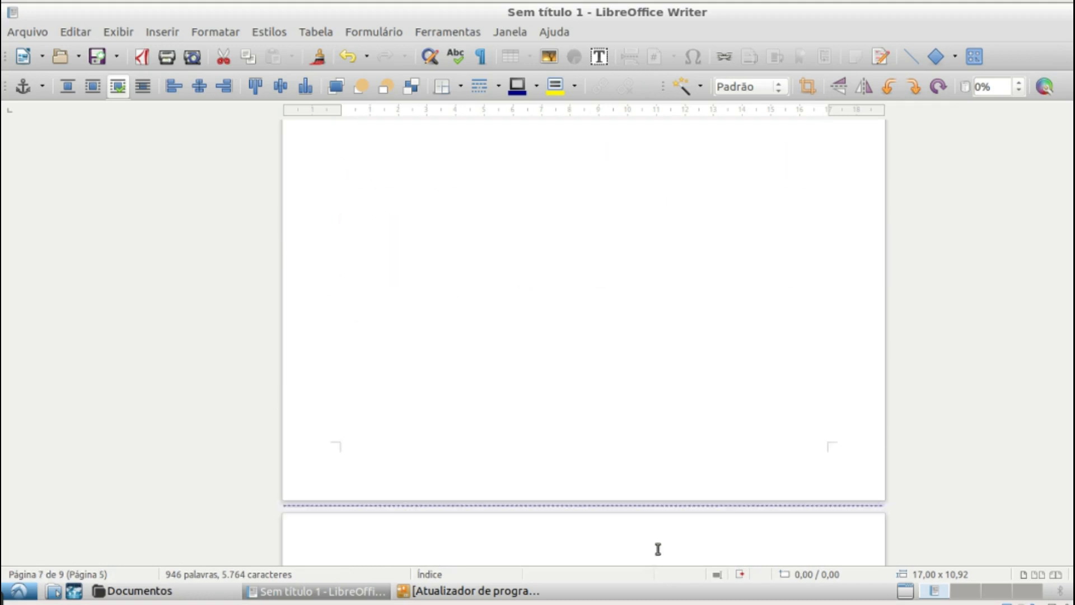
double_click(376, 345)
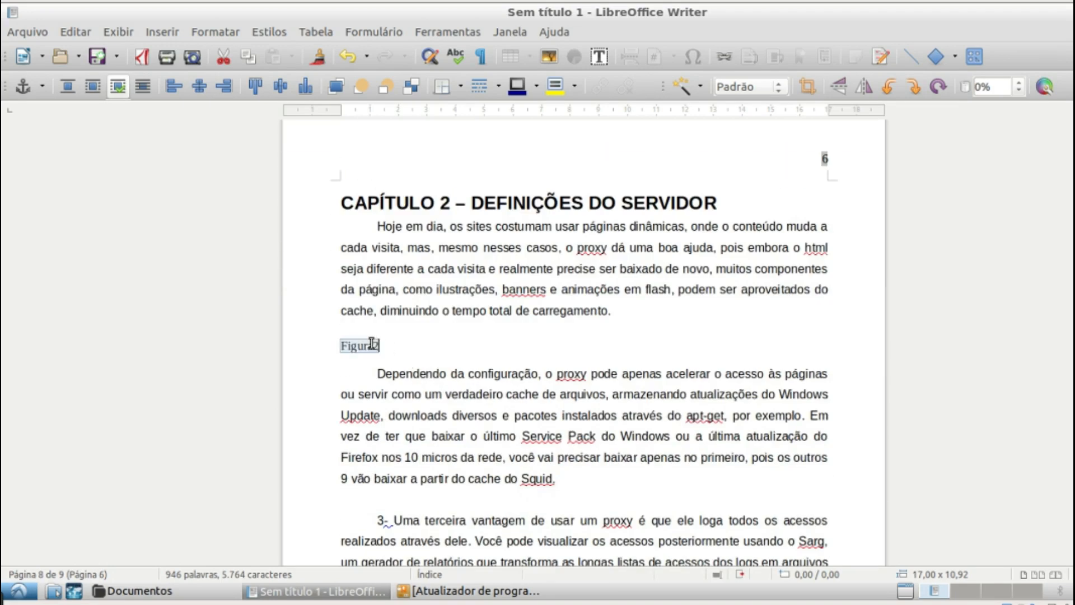
left_click(163, 34)
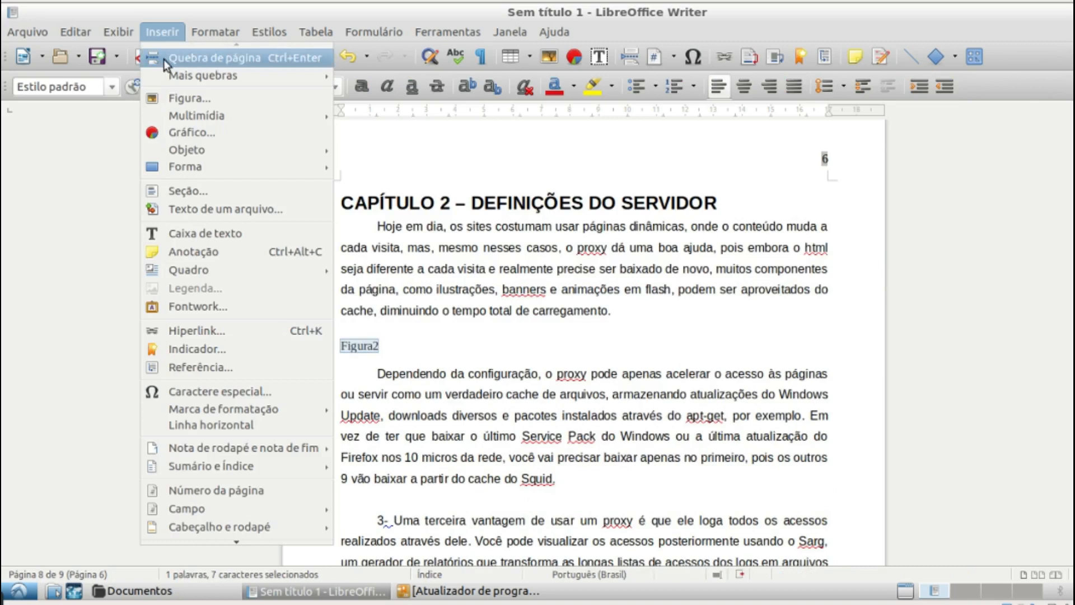
left_click(168, 92)
double_click(431, 125)
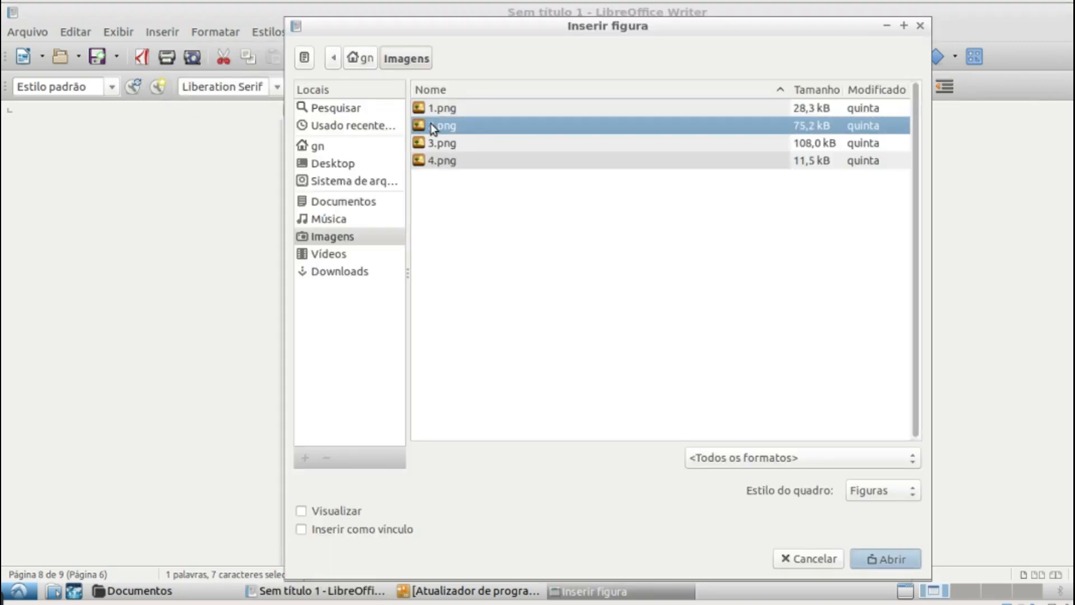
Step: Replace the Figura3 placeholder in CAPÍTULO 3 with the picture 3.png
scroll(528, 427, "down", 10)
scroll(527, 426, "down", 15)
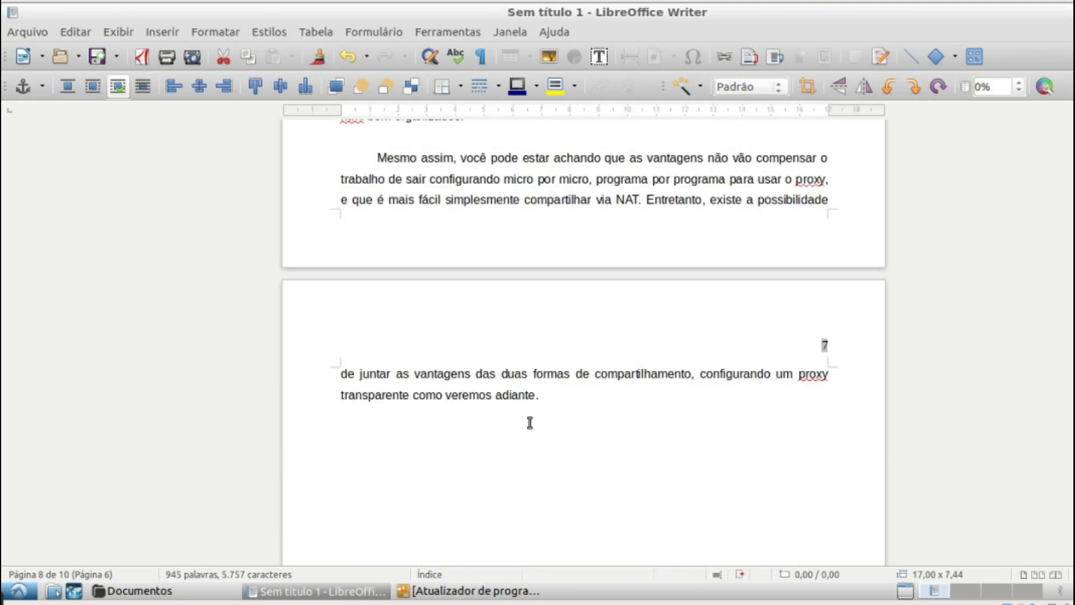
scroll(530, 414, "down", 5)
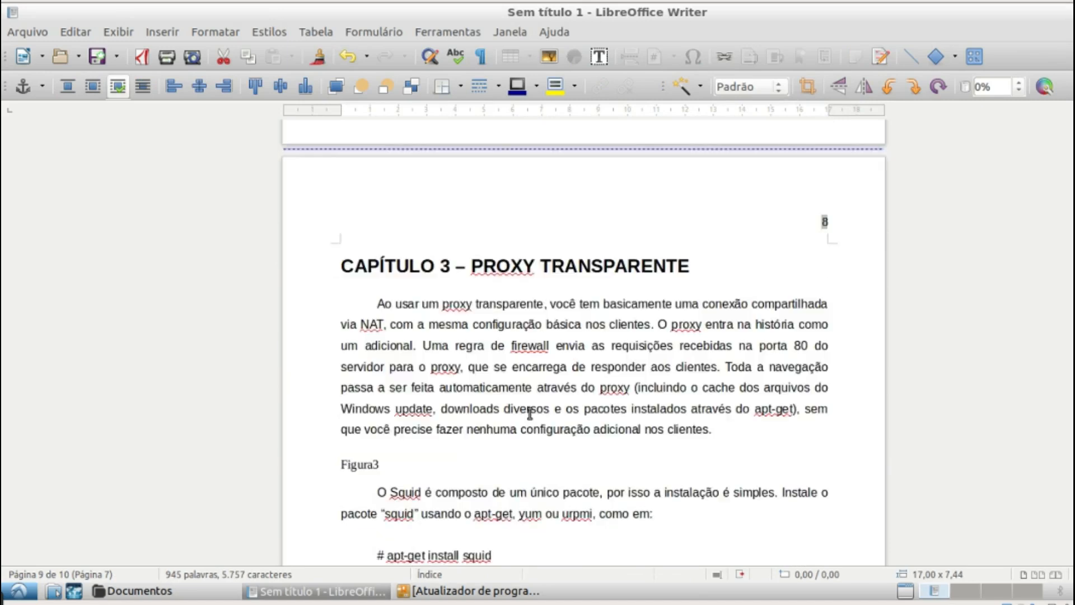
left_click(360, 427)
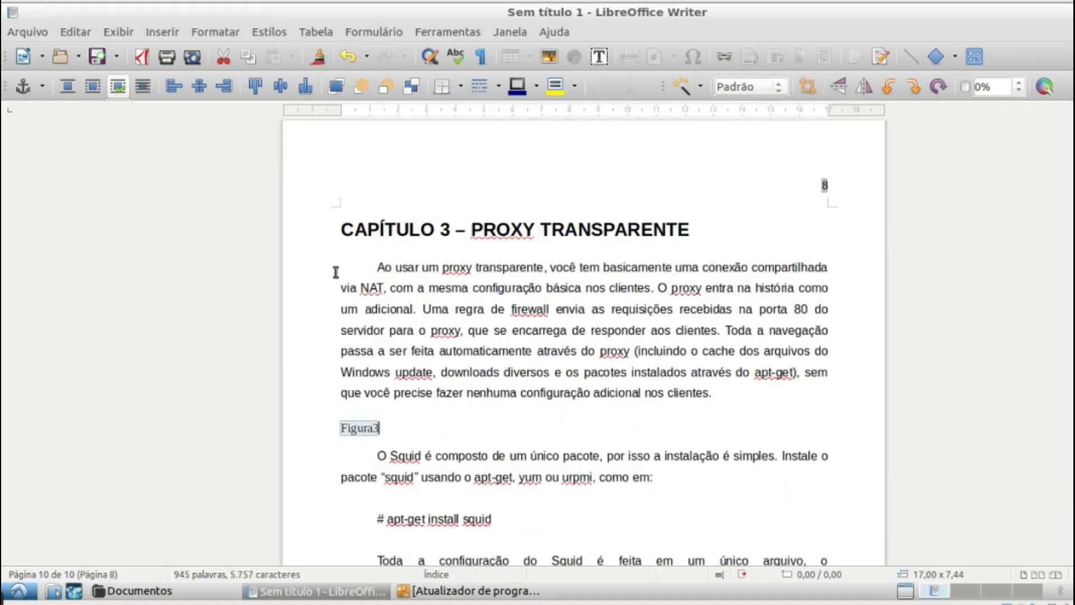
left_click(175, 34)
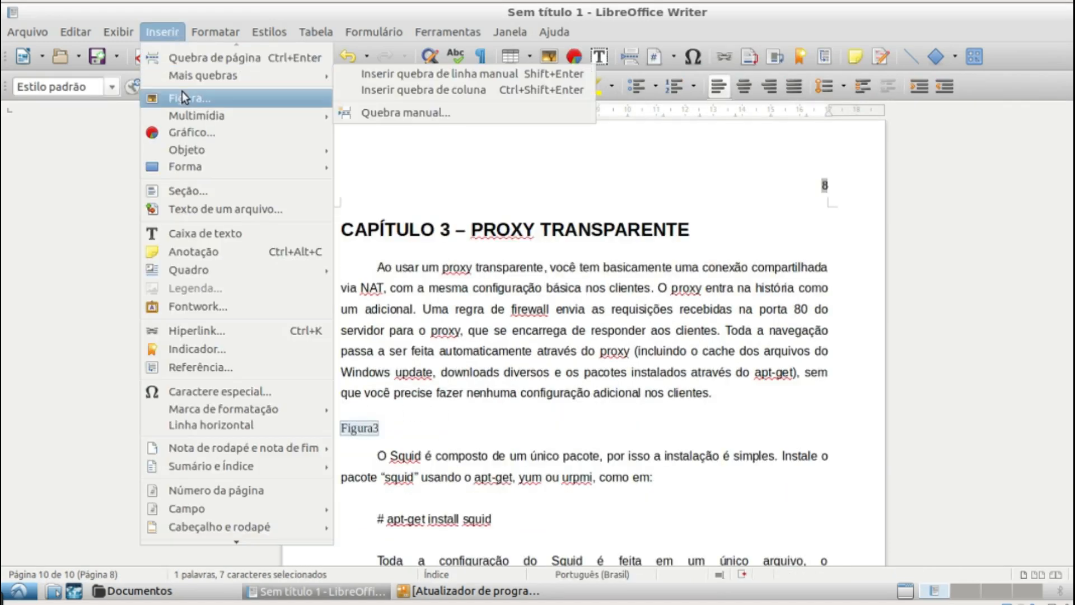
left_click(182, 96)
left_click(450, 145)
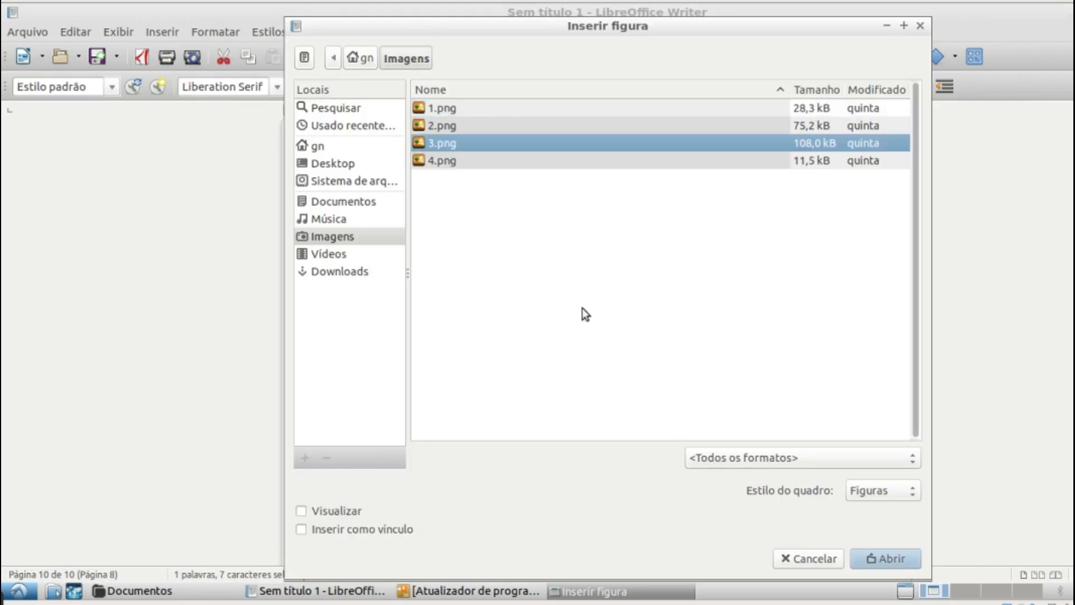
left_click(884, 558)
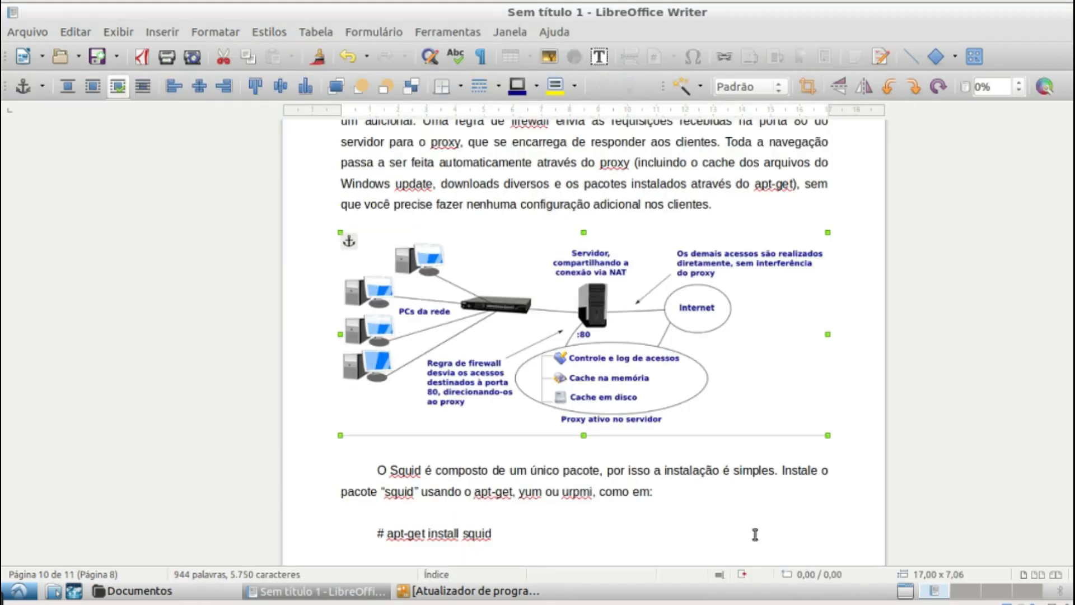
Step: Insert the picture 4.png below the closing line "Squid ao Active Directory." on the last page and deselect it
scroll(751, 535, "down", 5)
scroll(742, 538, "down", 8)
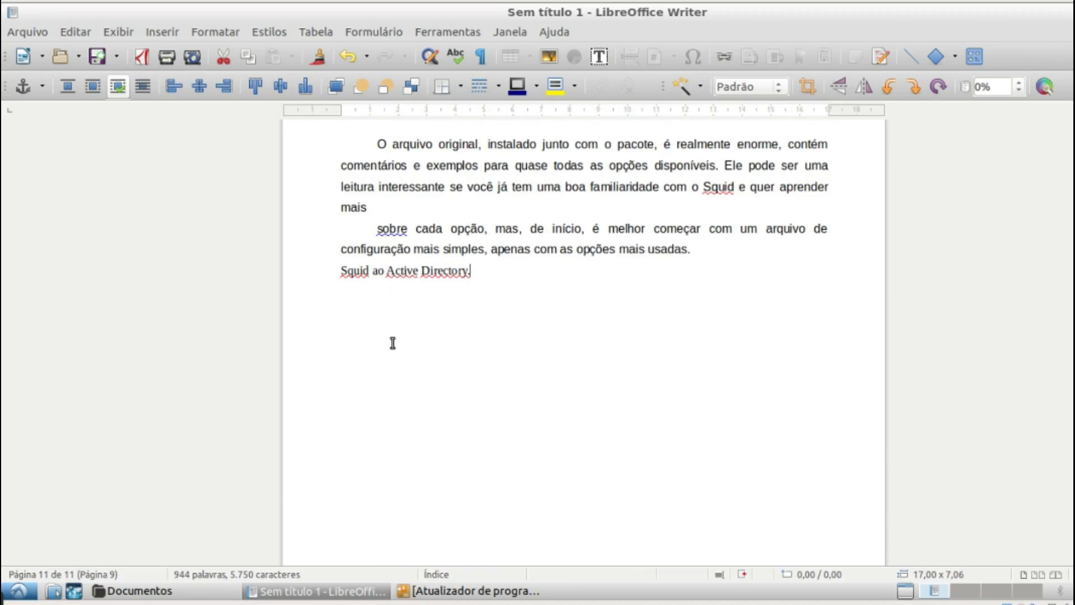
left_click(467, 298)
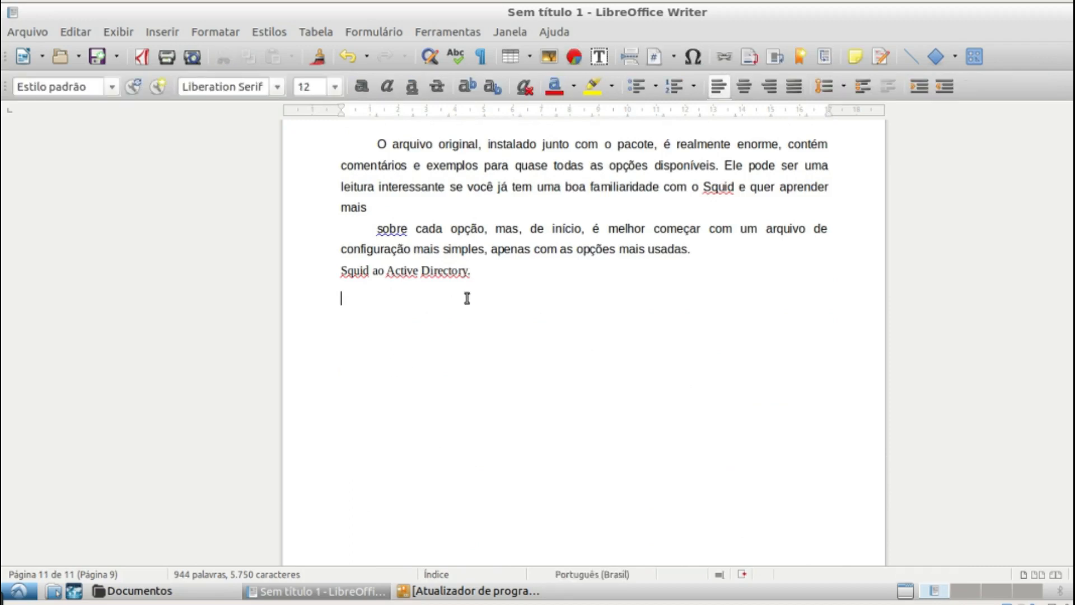
left_click(180, 29)
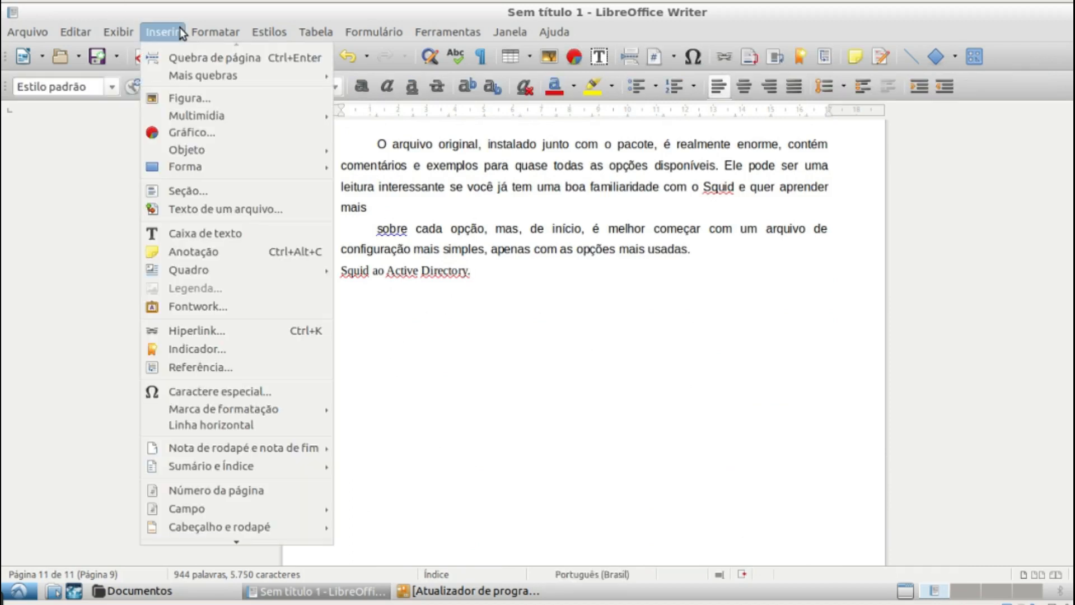
left_click(213, 95)
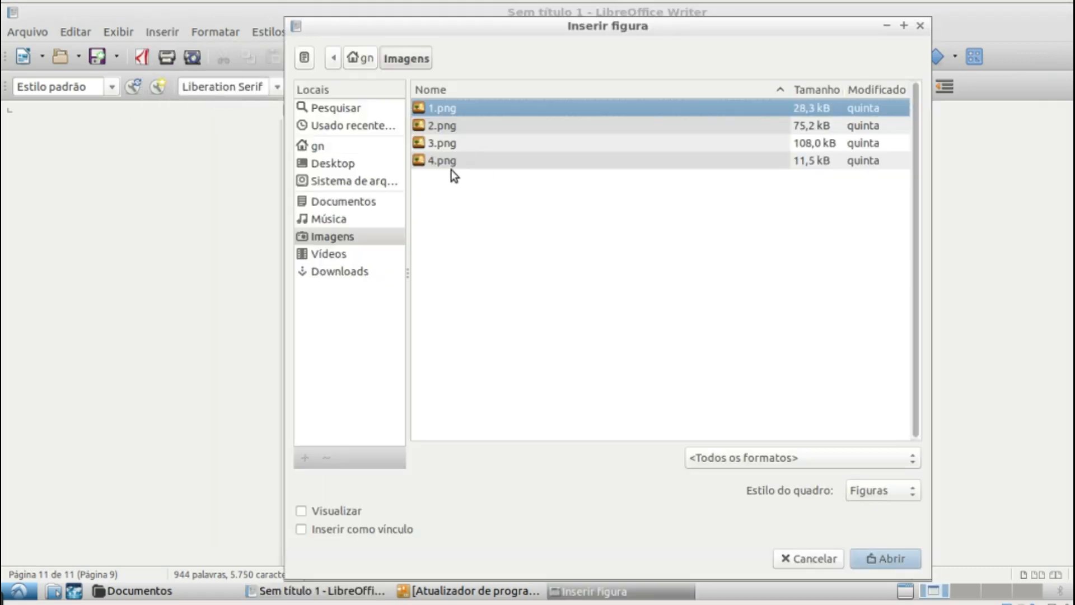
double_click(452, 161)
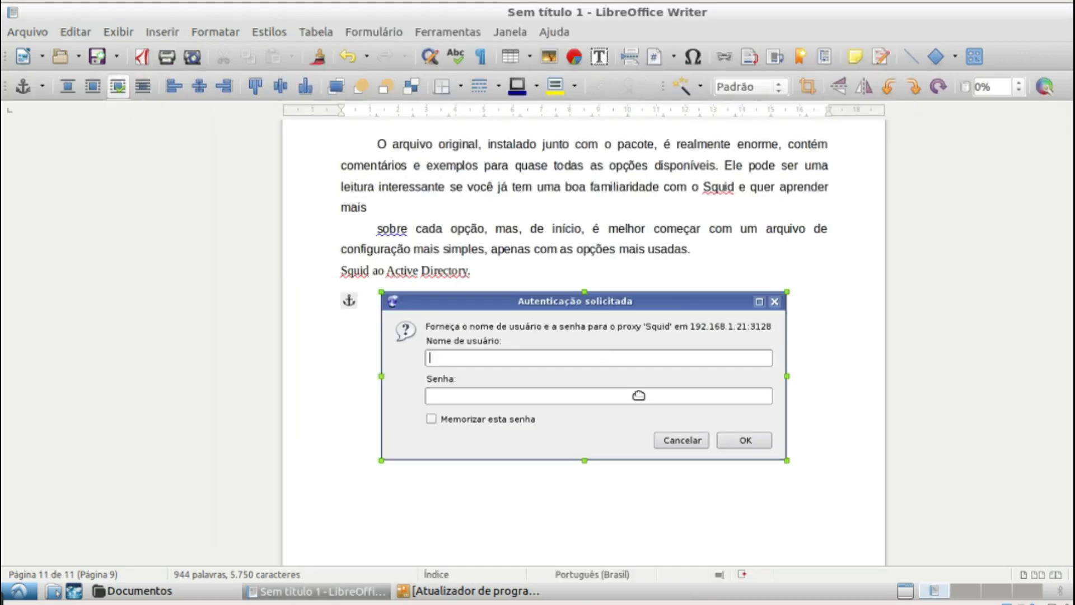
key("Escape")
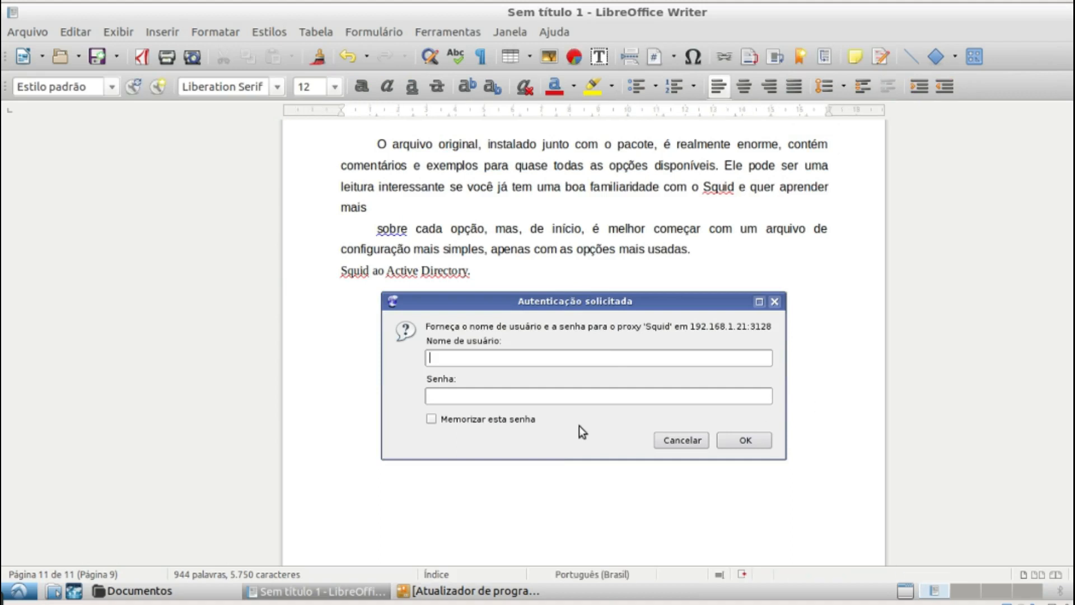
Step: Try to resize the CAPÍTULO 1 figure to 10 cm wide with Manter proporção enabled, and undo the resize
scroll(583, 342, "up", 20)
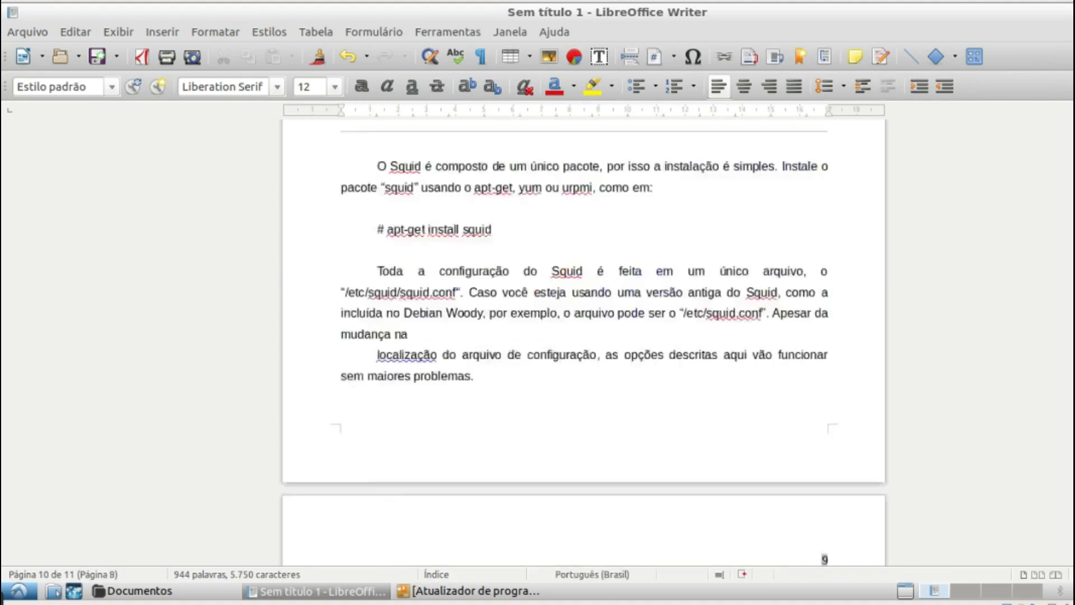
scroll(583, 341, "up", 12)
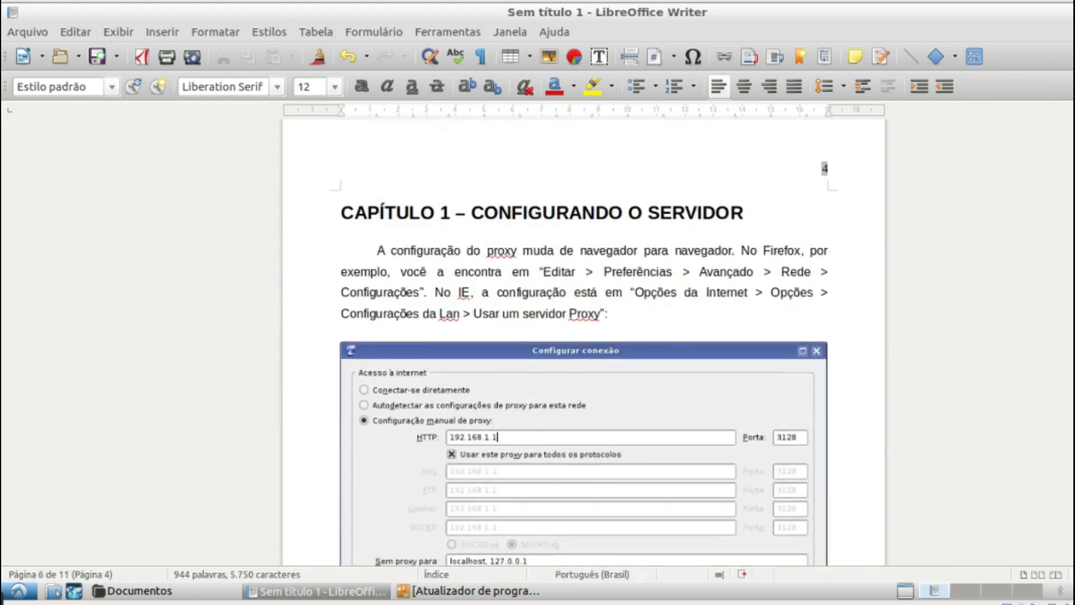
scroll(548, 302, "down", 12)
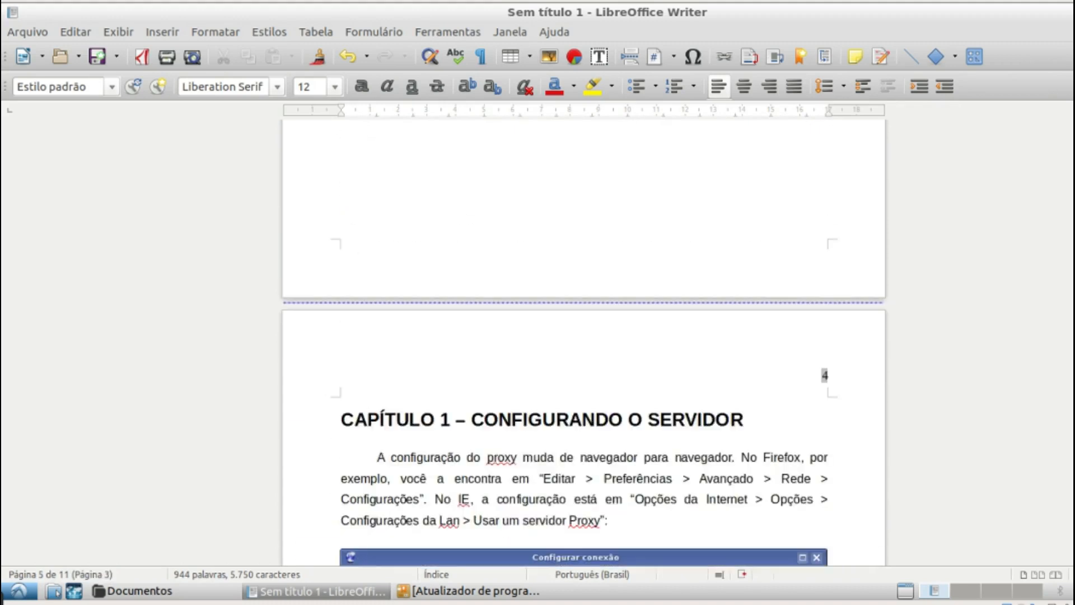
left_click(537, 264)
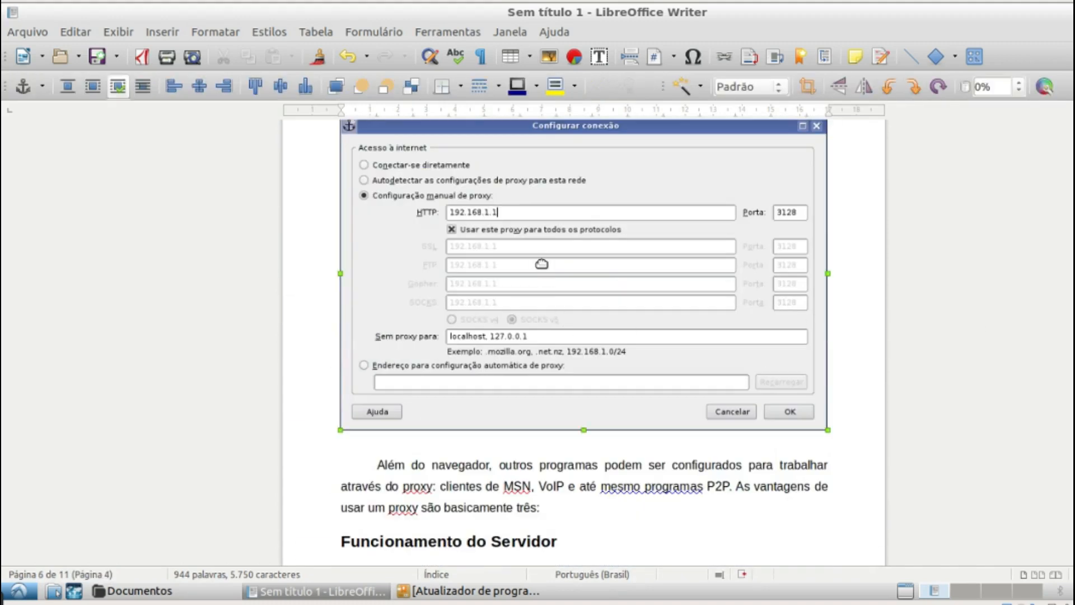
left_click(238, 31)
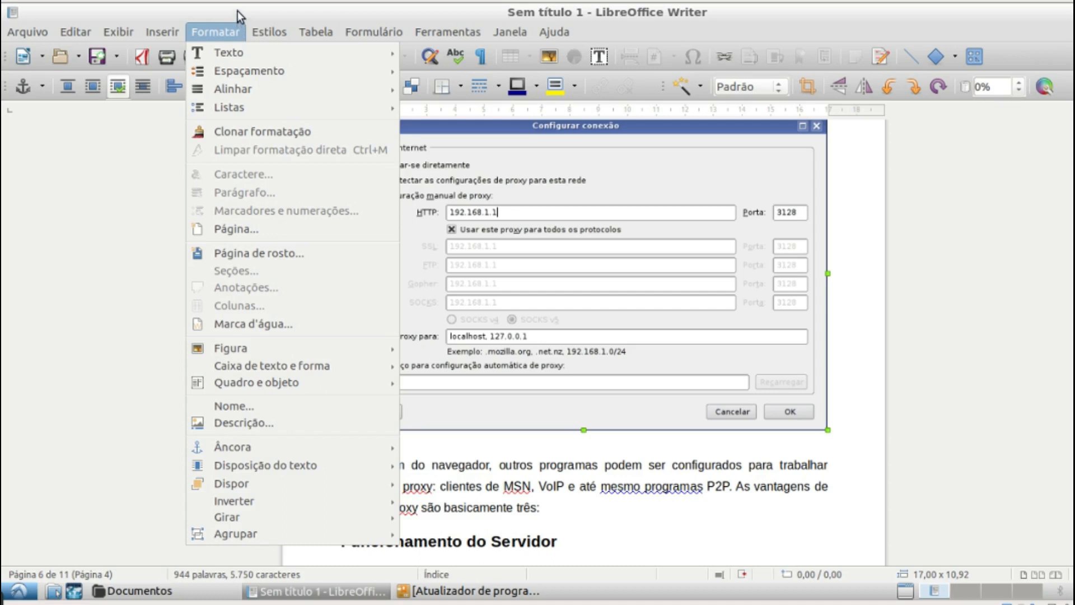
mouse_move(213, 348)
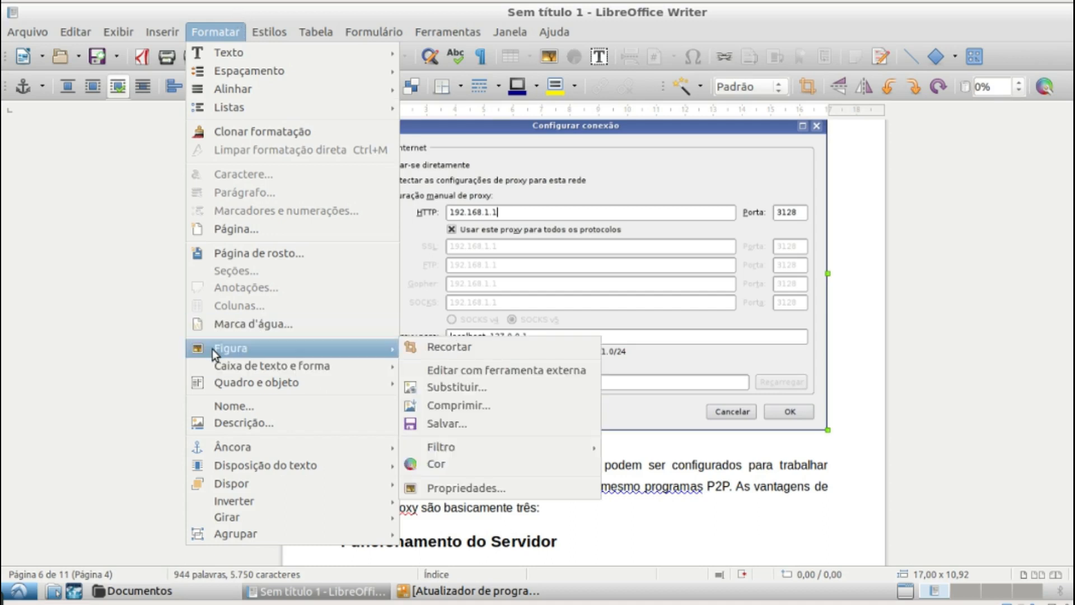
left_click(515, 482)
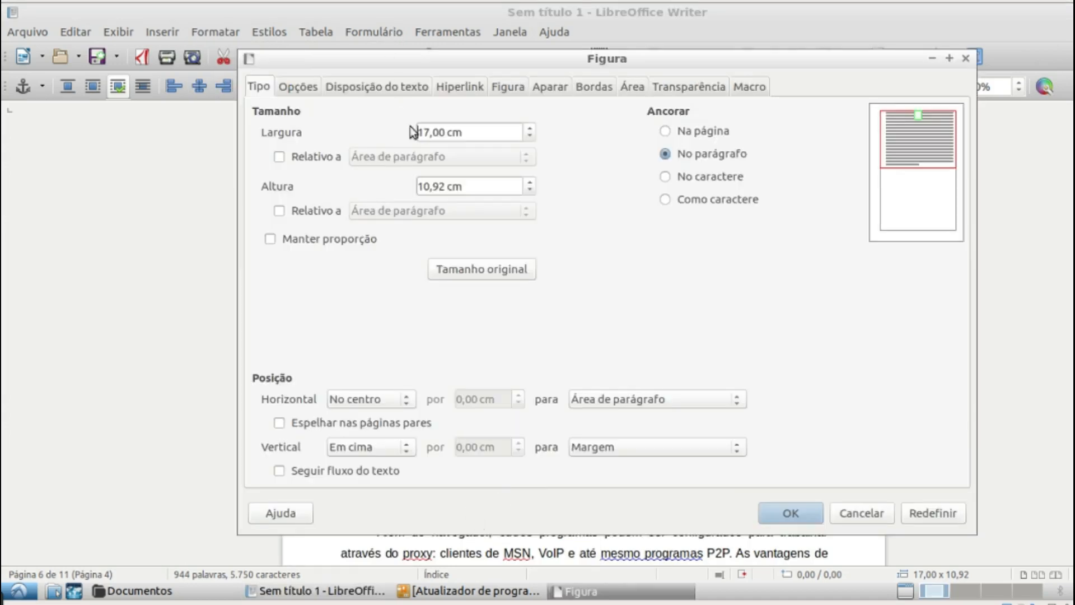
double_click(433, 133)
type("10")
left_click(271, 240)
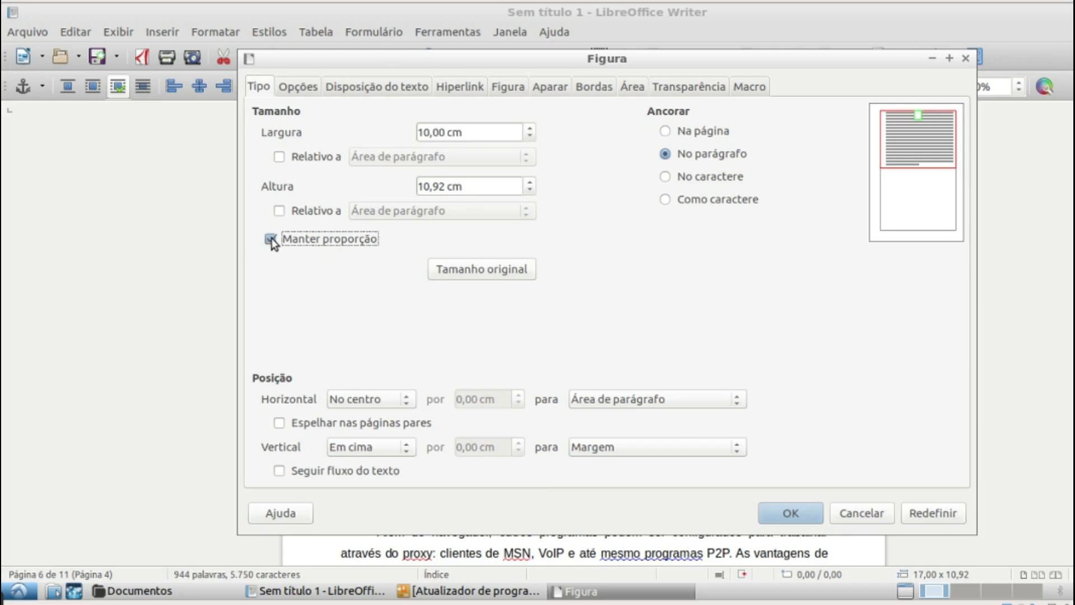
left_click(493, 133)
key("Tab")
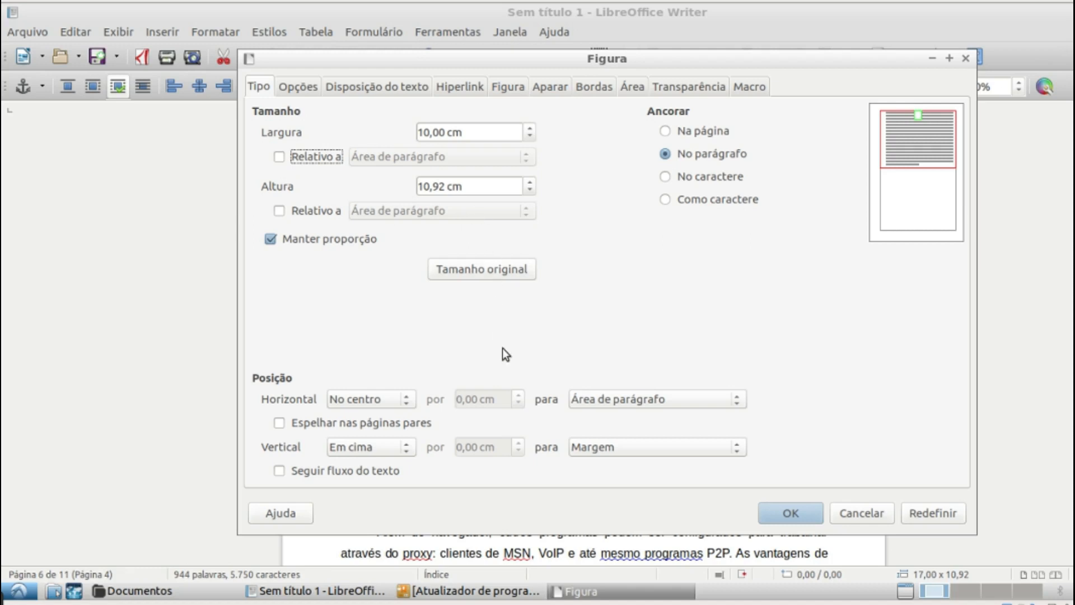
left_click(777, 515)
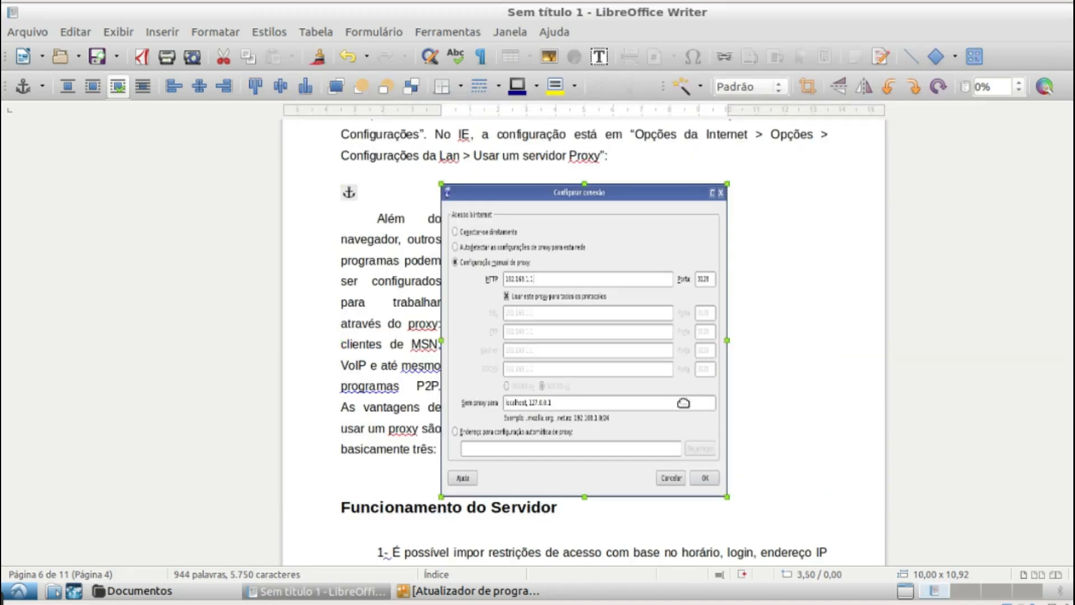
key("ctrl+z")
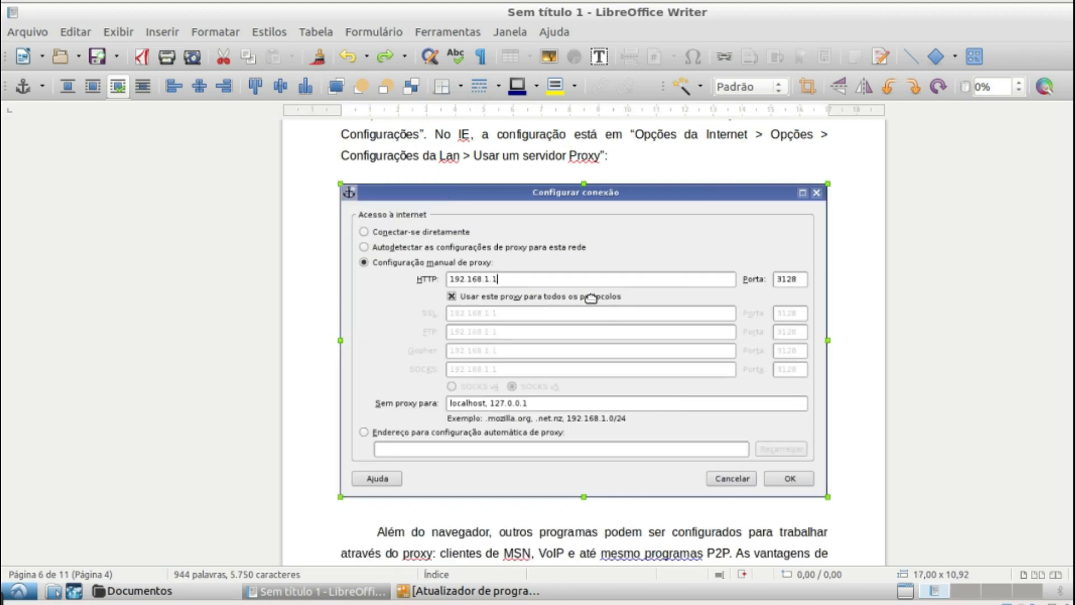
Step: Resize the CAPÍTULO 1 figure to 10 cm wide with Manter proporção enabled
right_click(583, 295)
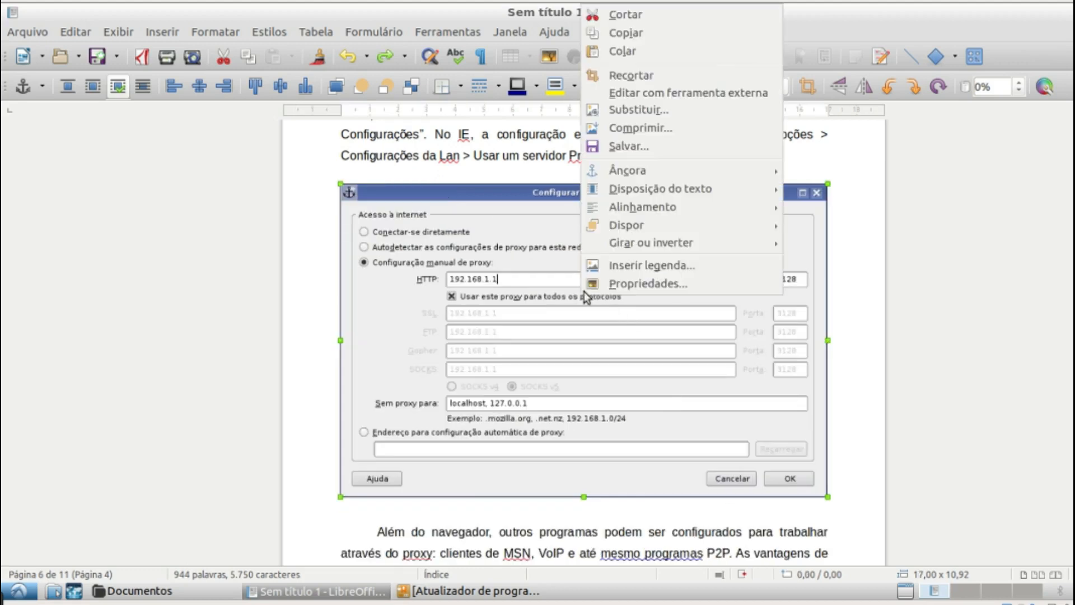
left_click(633, 285)
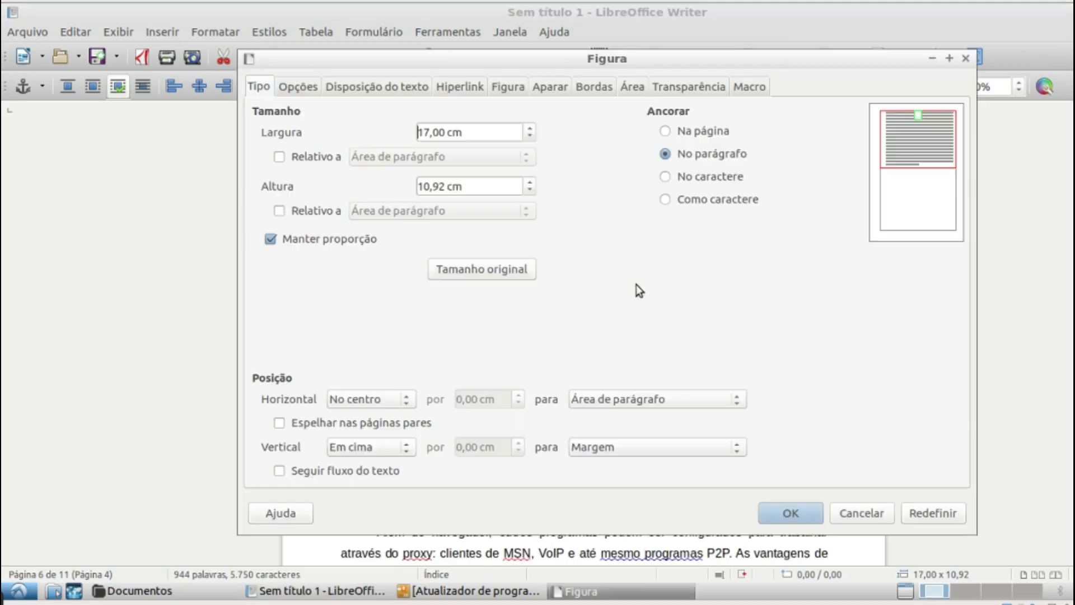
double_click(427, 137)
type("10")
key("Tab")
left_click(809, 516)
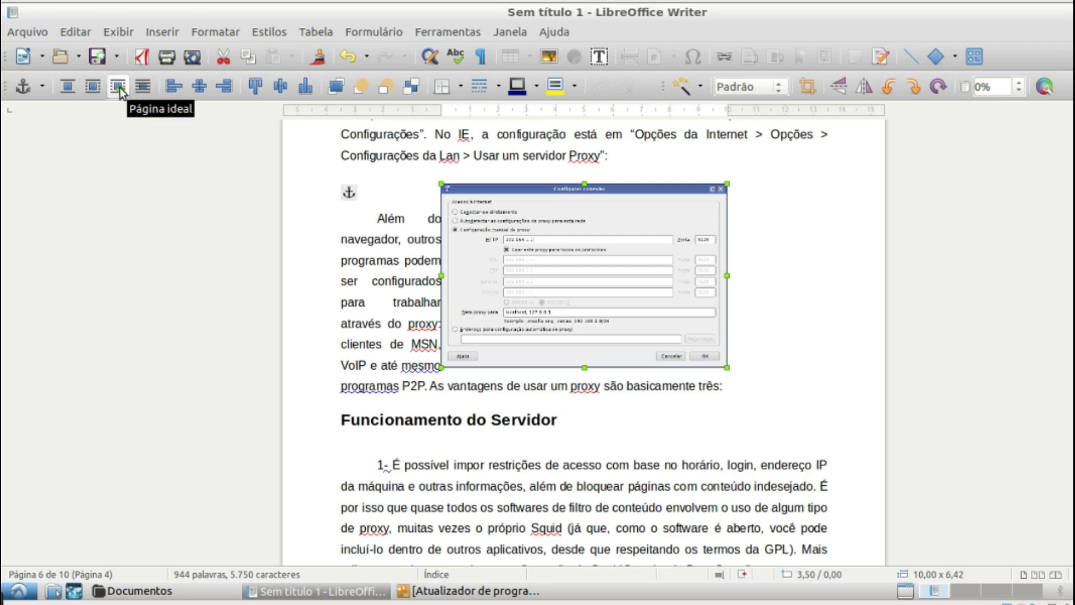
Step: Try parallel text wrapping while moving the CAPÍTULO 1 figure to about 3,40 / 0,29 cm, and set its wrapping to none
left_click(68, 86)
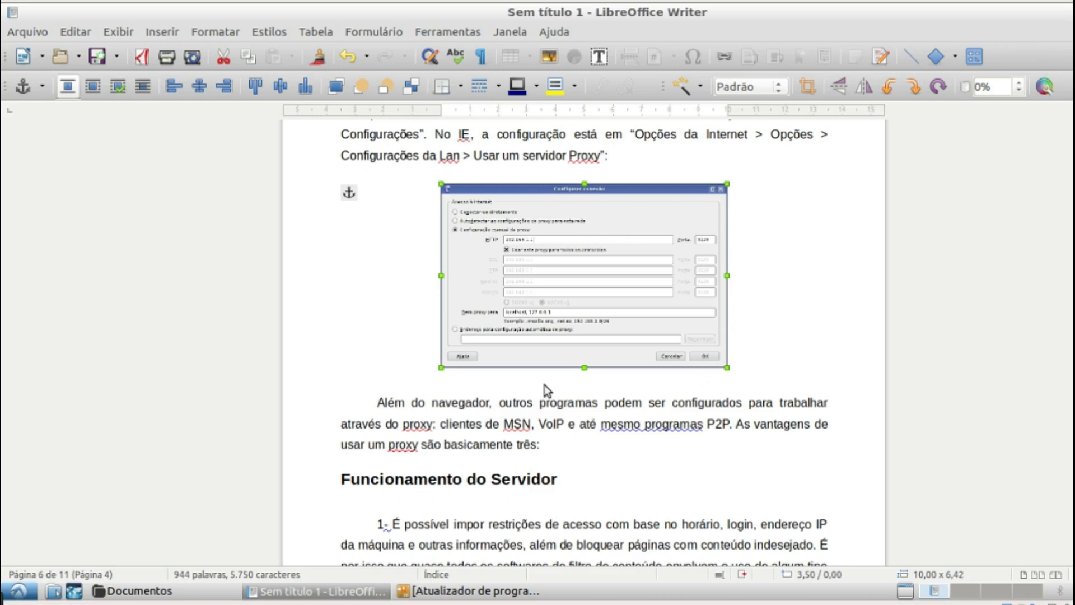
left_click(93, 87)
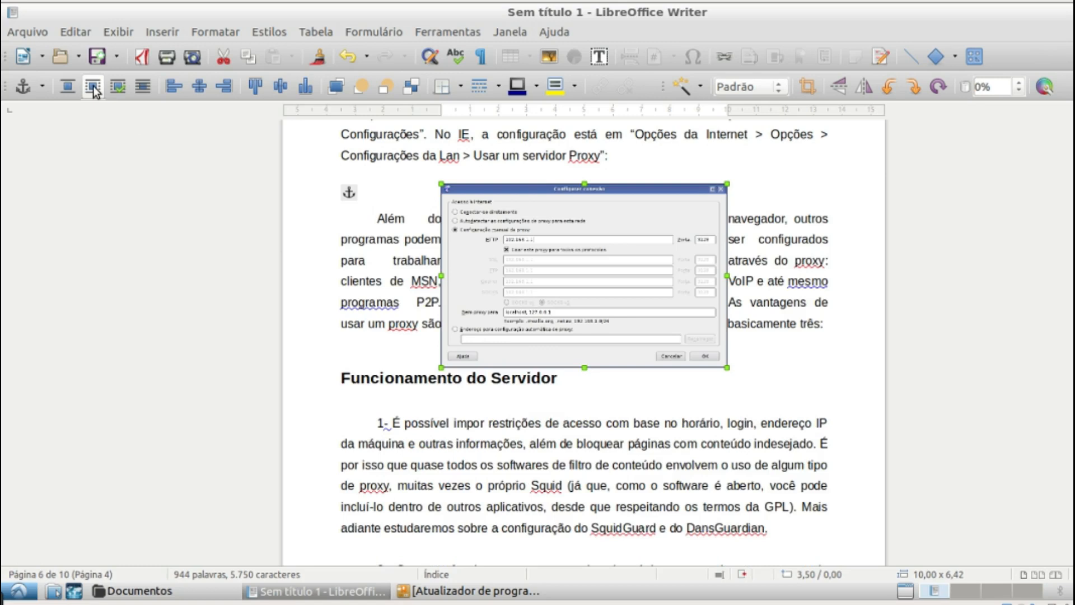
left_click_drag(563, 302, 603, 288)
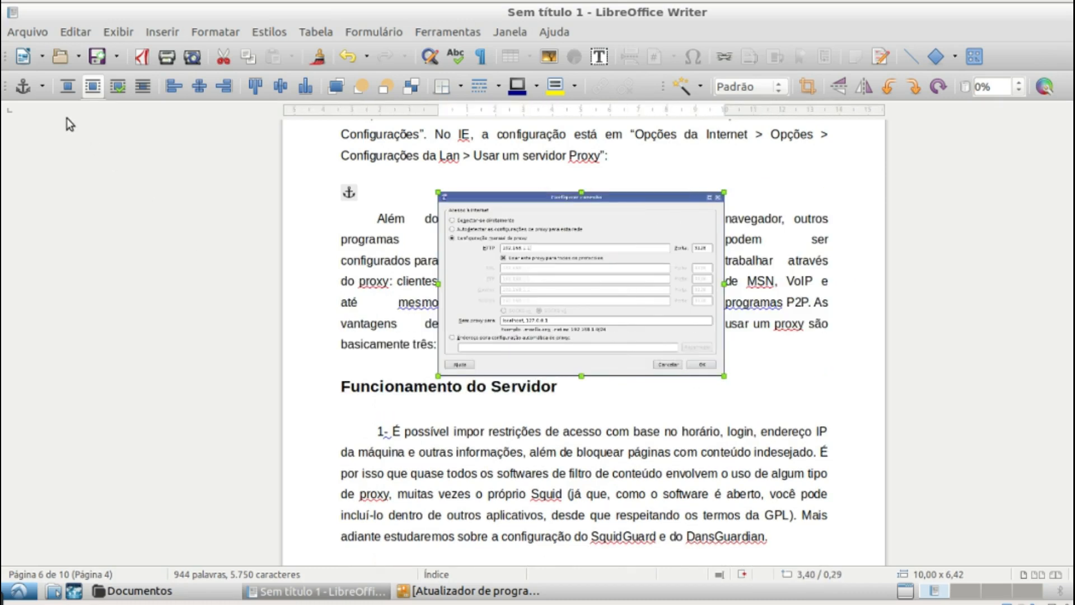
left_click(67, 90)
Step: Try resizing the CAPÍTULO 2 network diagram to 10 cm wide with Manter proporção enabled
scroll(636, 492, "down", 15)
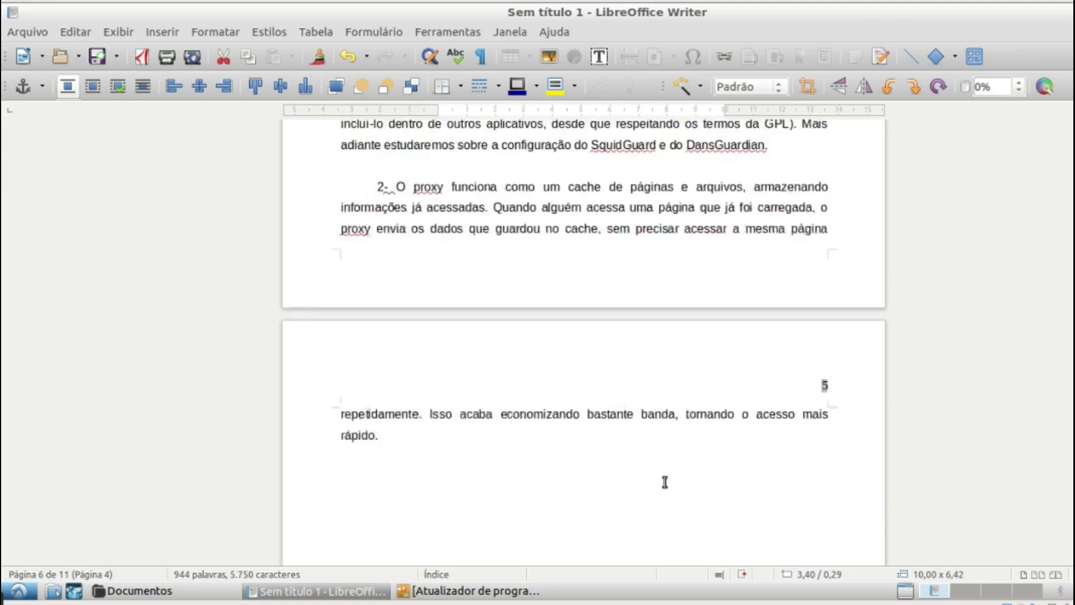
scroll(665, 482, "down", 15)
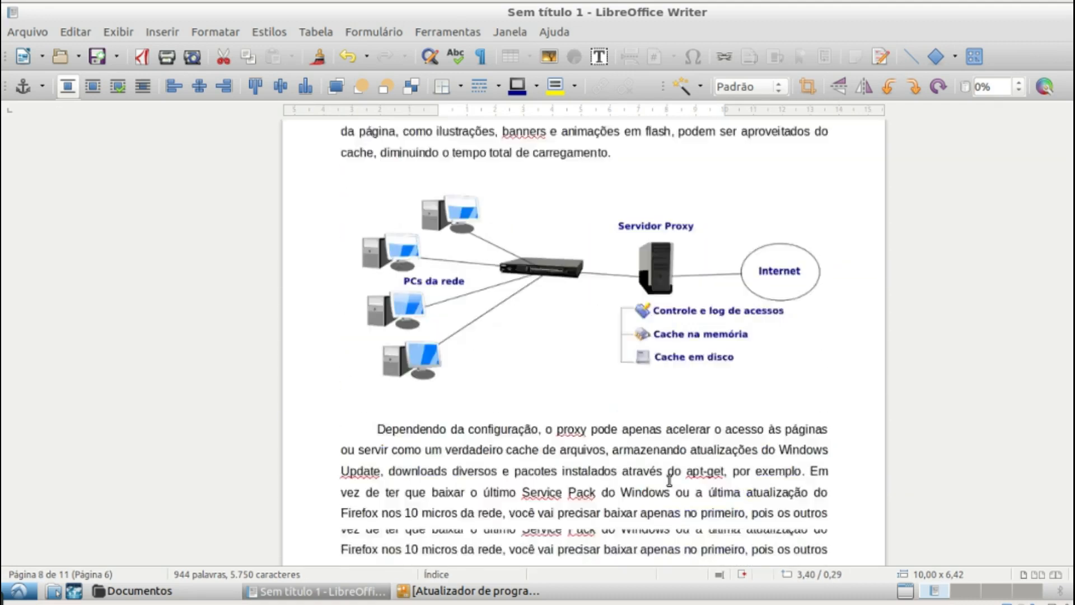
double_click(581, 291)
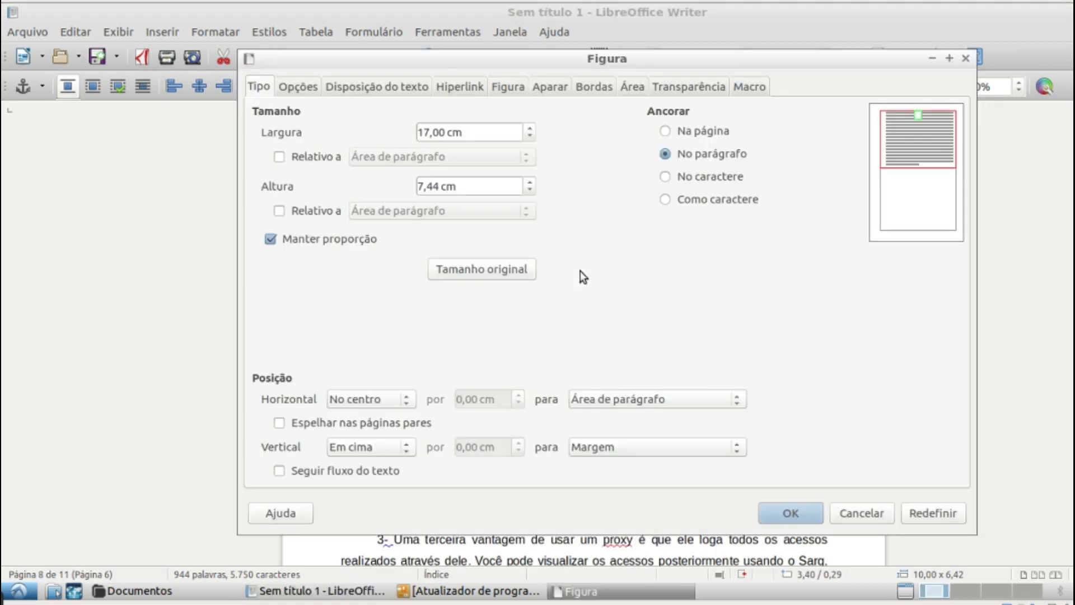
double_click(424, 132)
type("10")
left_click(790, 506)
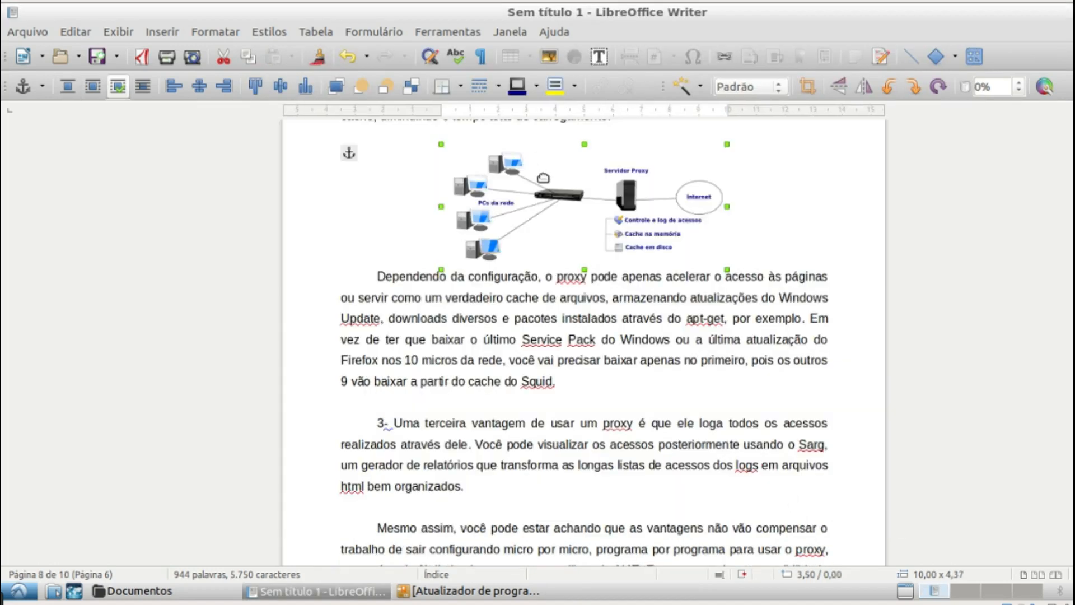
Step: Set the CAPÍTULO 2 network diagram's width to 15 cm, keeping its proportions
double_click(543, 177)
double_click(421, 133)
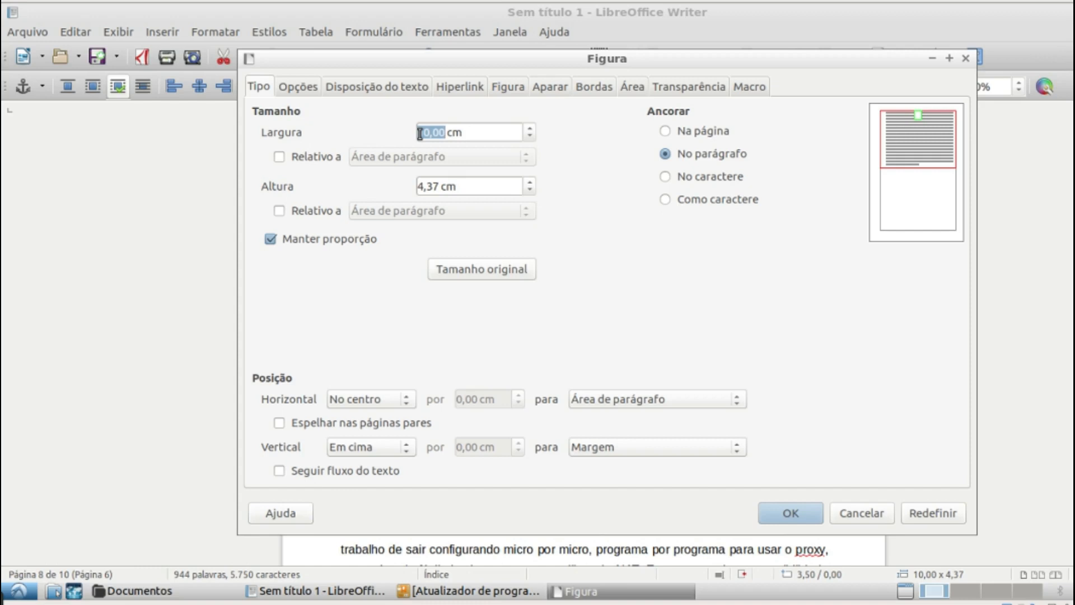
type("15")
key("Tab")
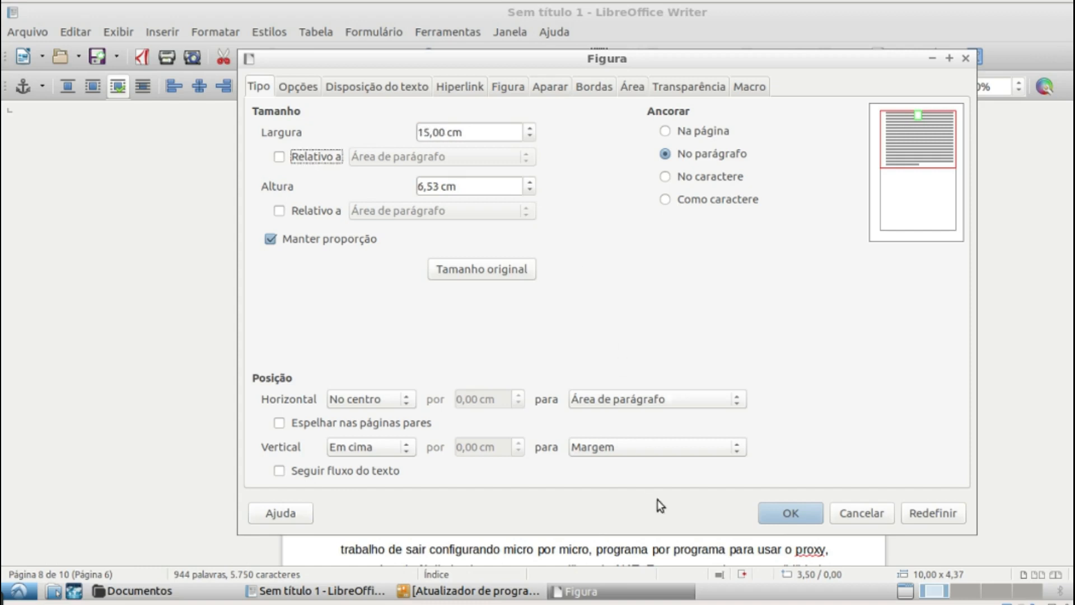
left_click(782, 499)
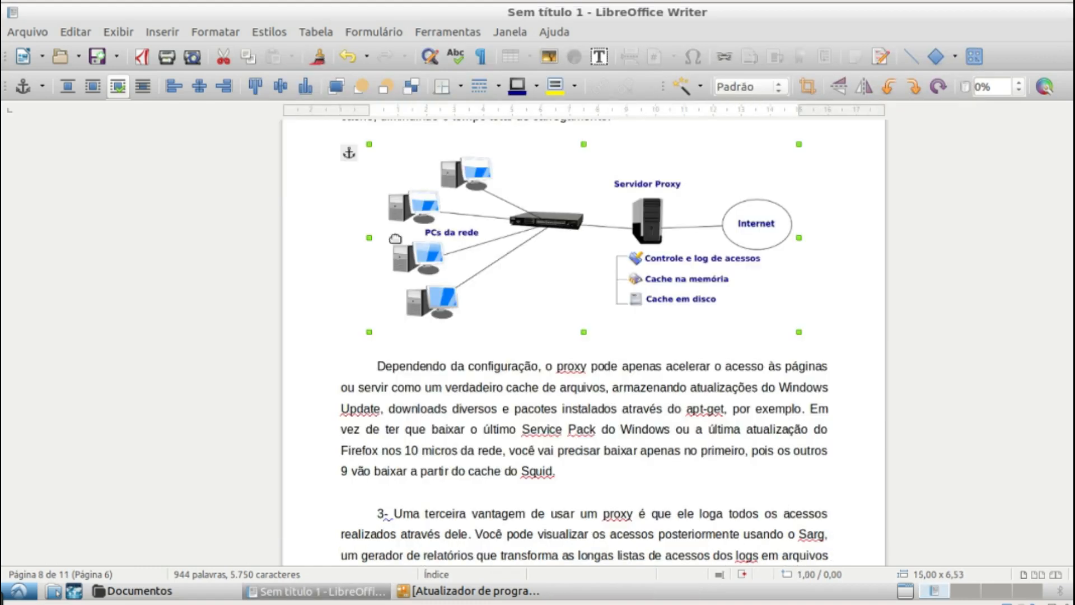
Step: Resize the CAPÍTULO 3 proxy diagram to 15 cm wide with Manter proporção enabled
scroll(514, 414, "down", 15)
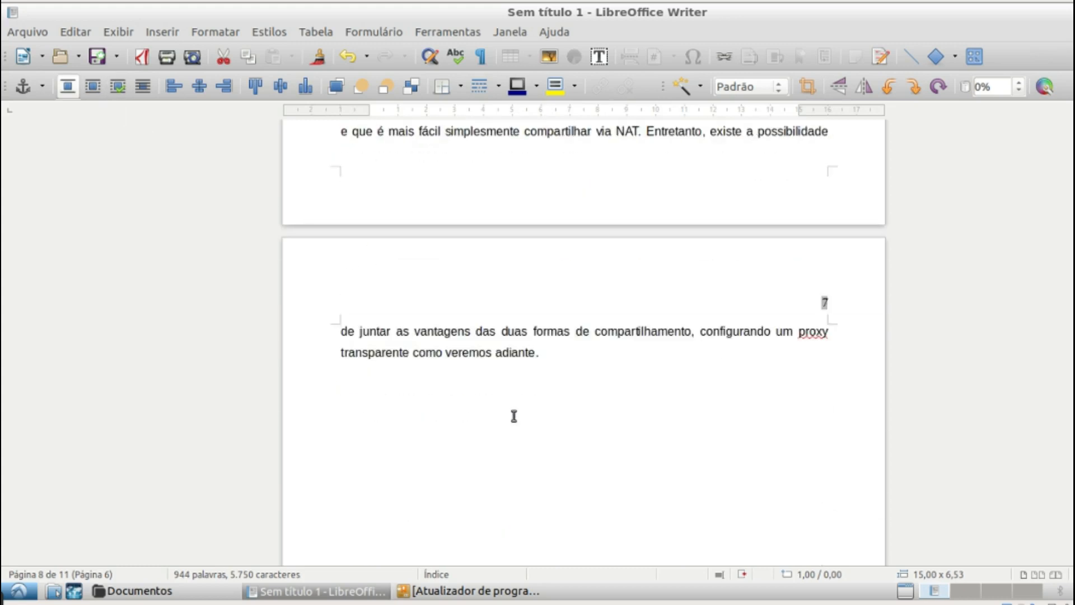
scroll(514, 415, "up", 12)
double_click(523, 401)
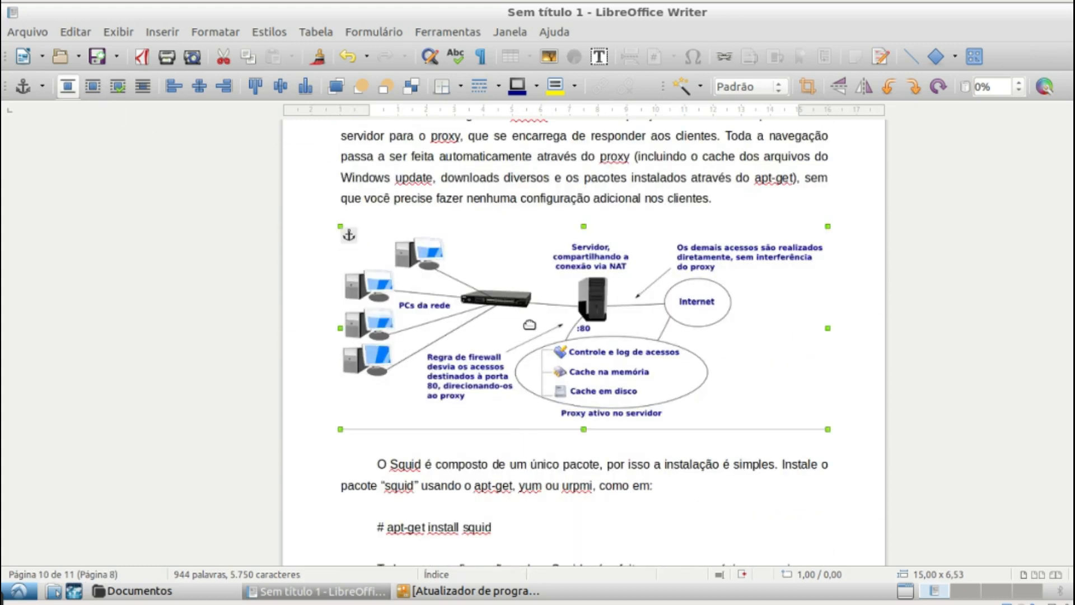
double_click(426, 131)
type("15")
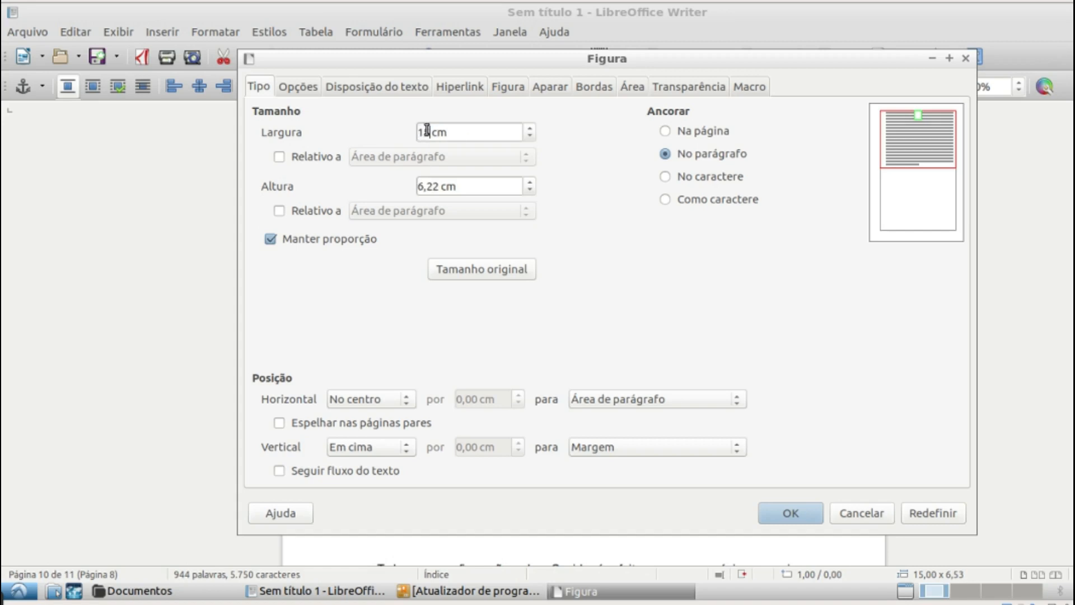
left_click(805, 512)
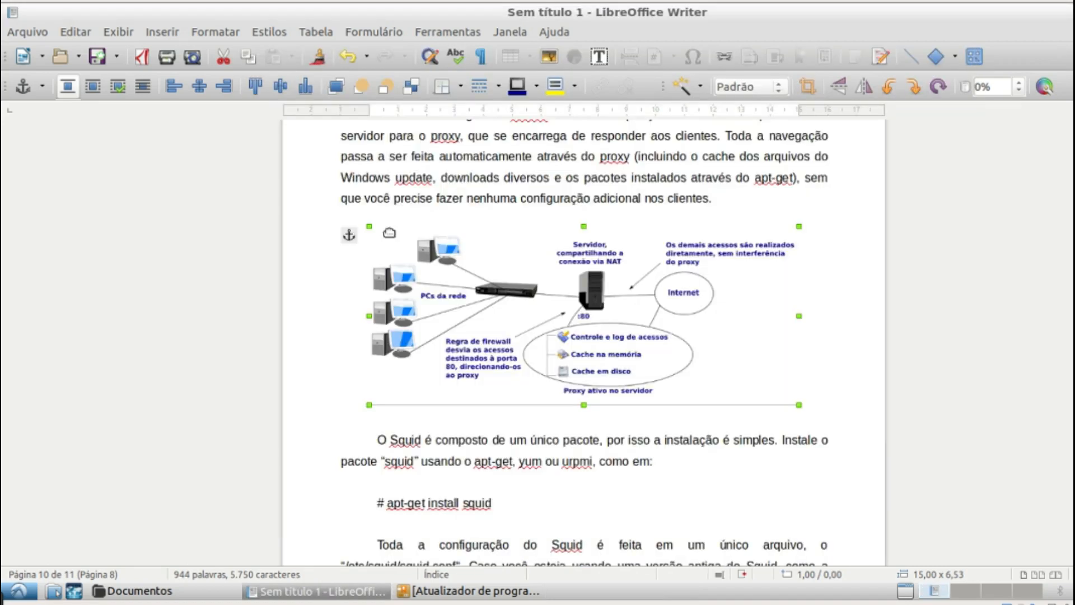
Step: Resize the authentication dialog picture on the last page to 15 cm wide, keeping its proportions
scroll(868, 364, "down", 15)
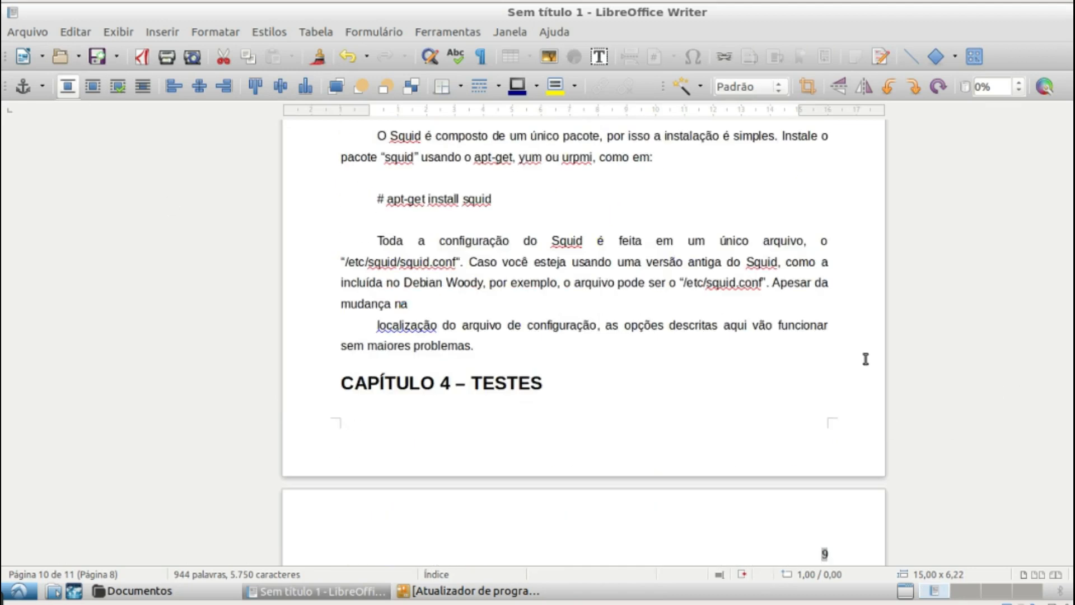
double_click(668, 211)
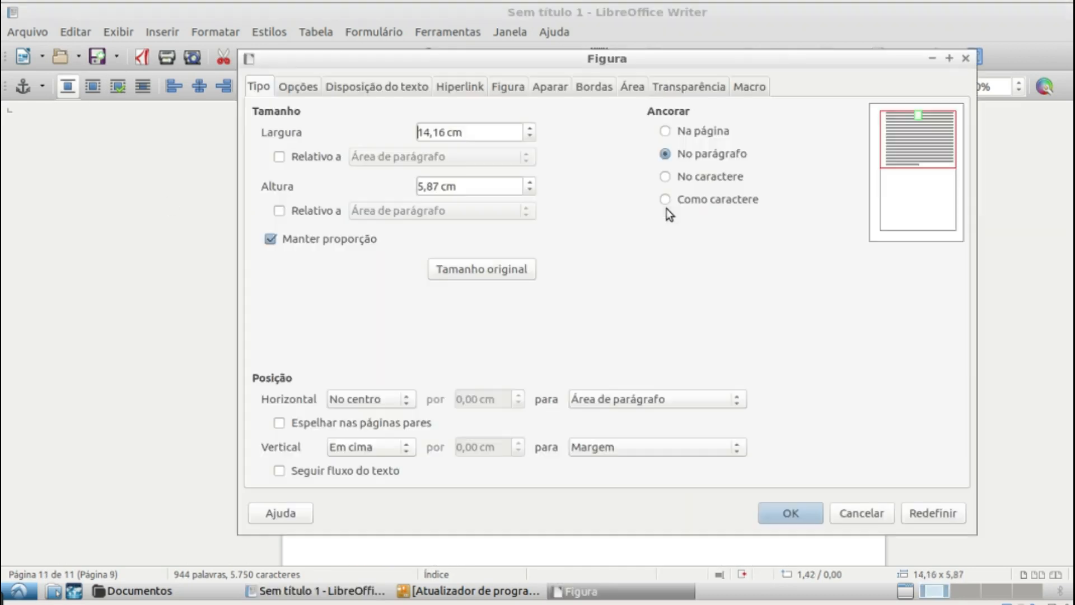
double_click(427, 131)
type("15")
left_click(791, 512)
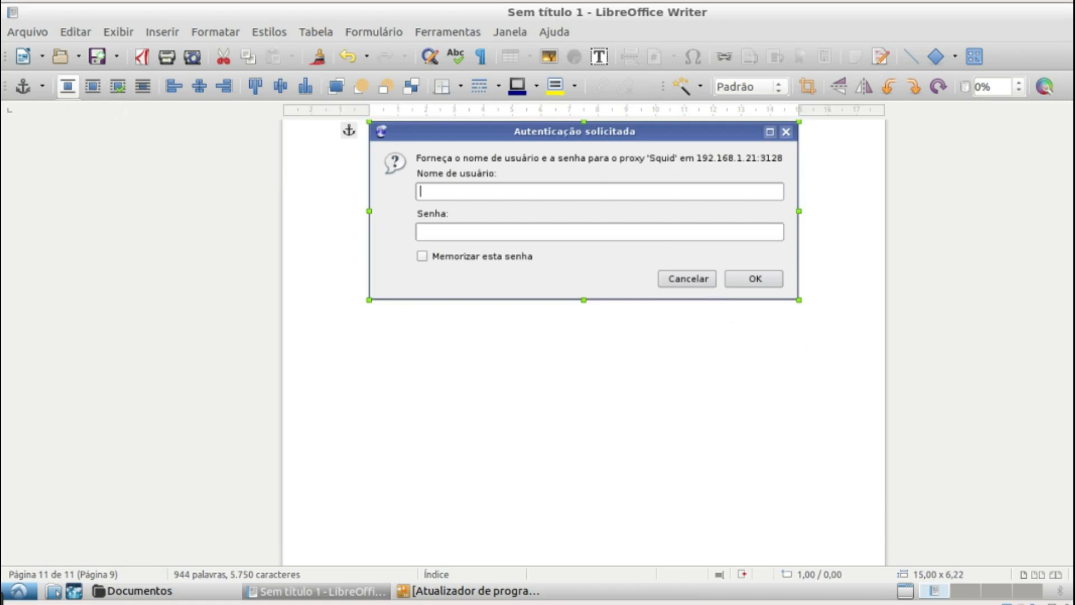
Step: Add the caption "Configurar conexão" below the CAPÍTULO 1 figure, using the Figura category and Arabic numbering
scroll(583, 341, "up", 20)
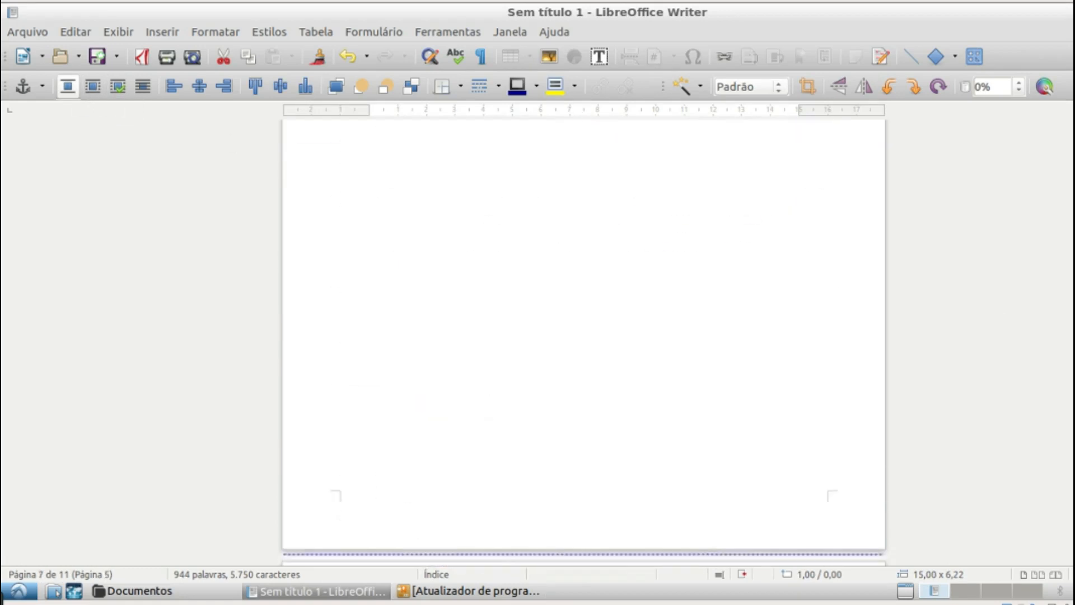
scroll(583, 342, "up", 1)
scroll(583, 342, "down", 20)
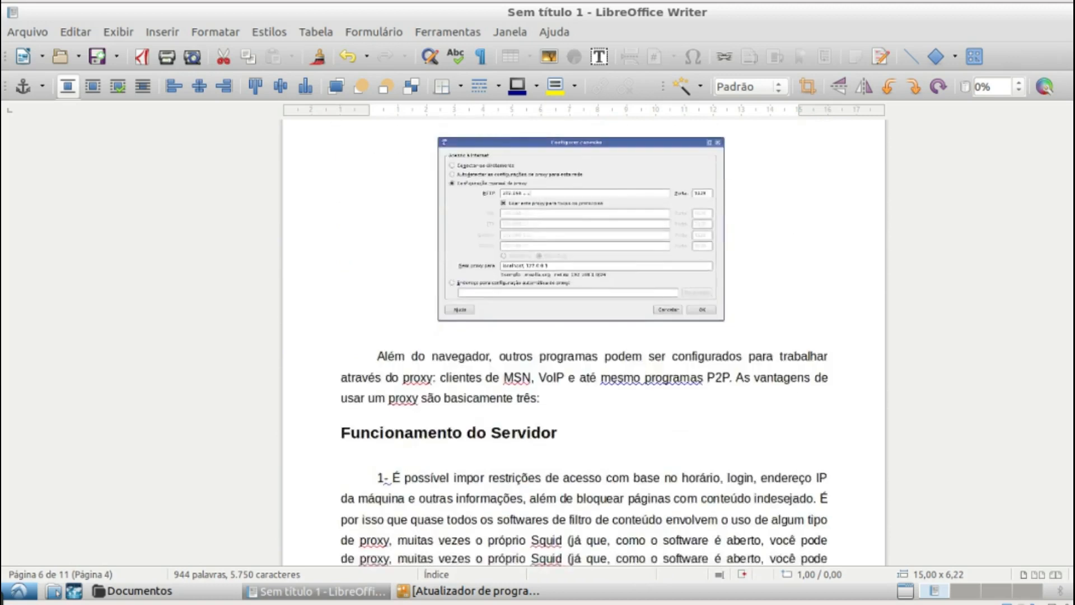
scroll(583, 341, "up", 5)
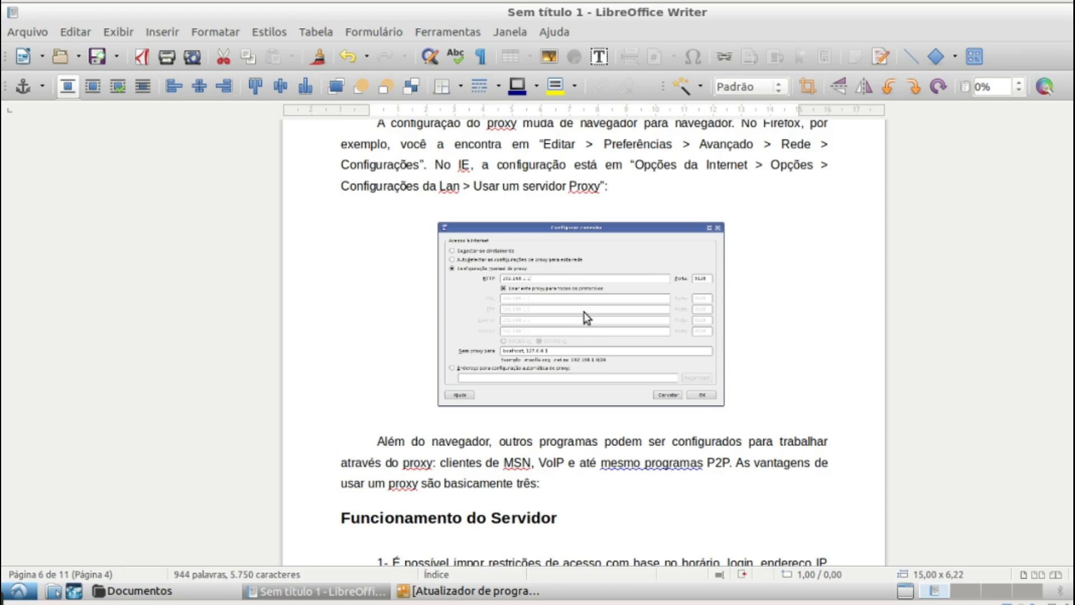
left_click(573, 267)
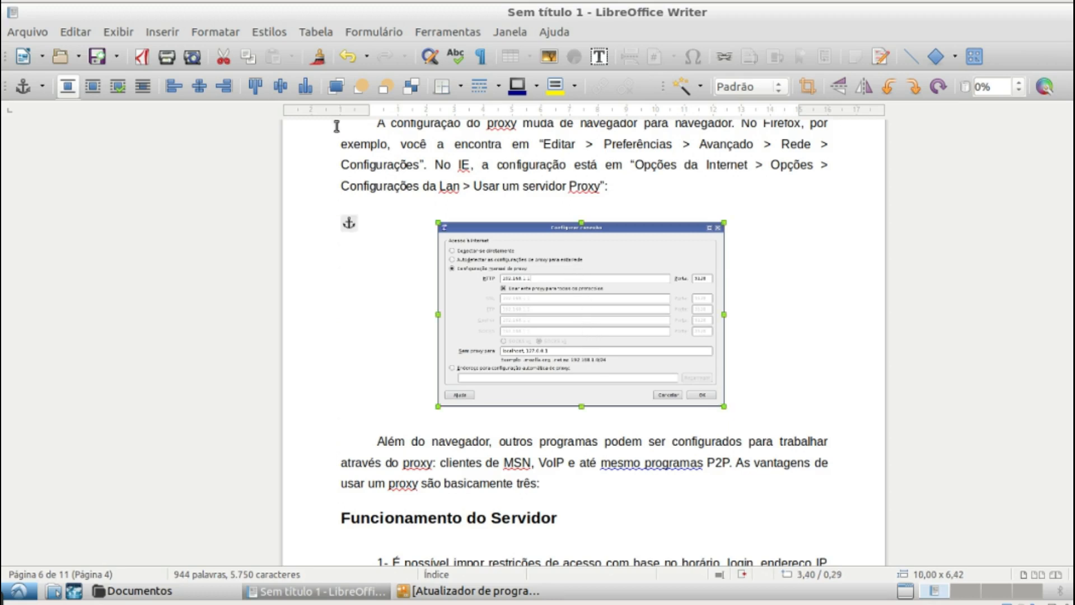
left_click(157, 29)
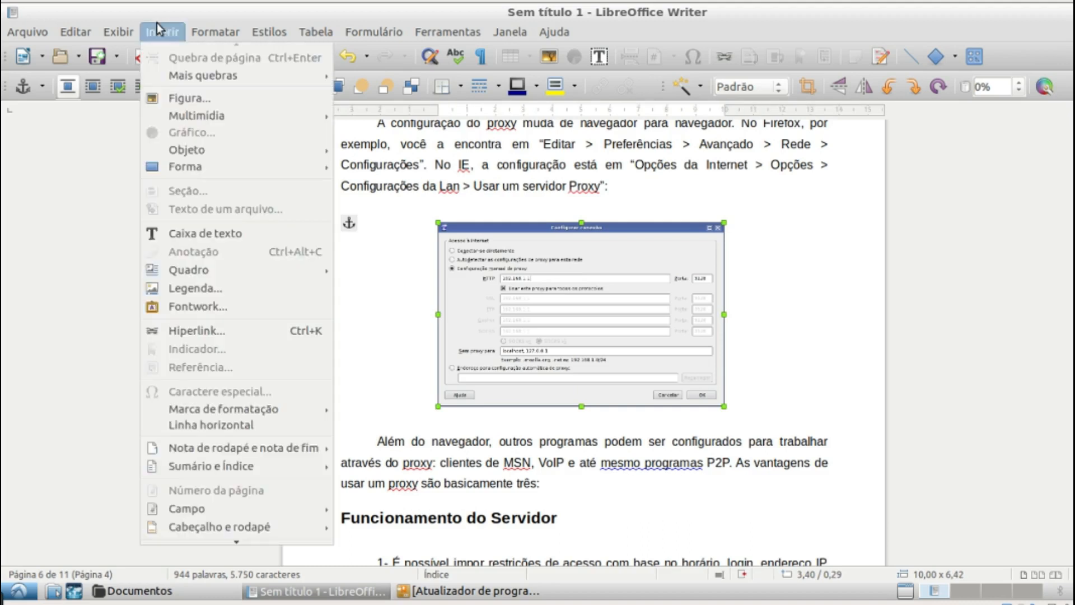
left_click(190, 288)
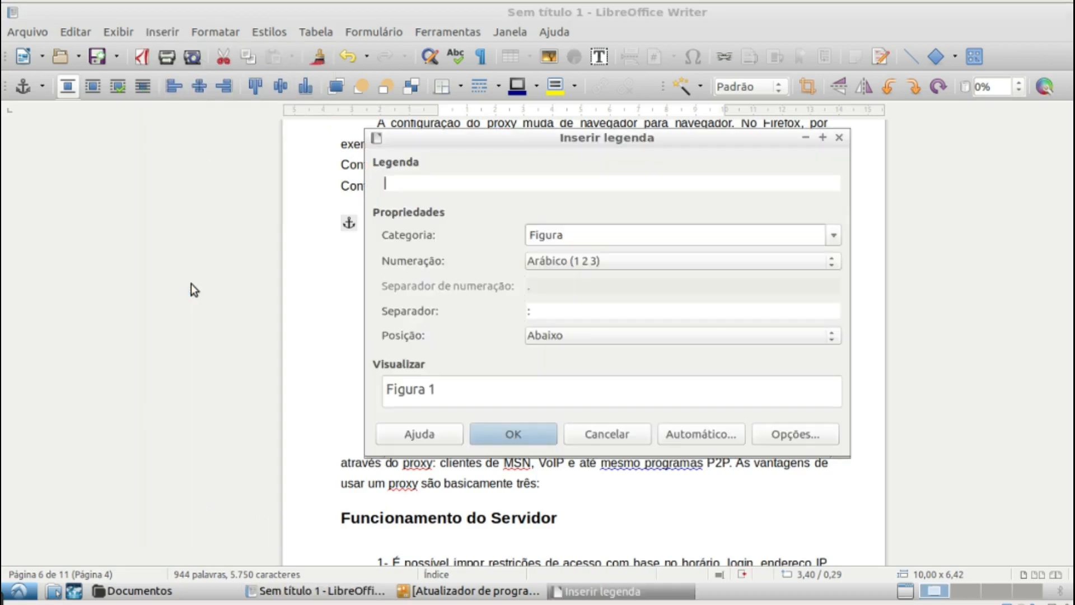
left_click_drag(524, 149, 547, 127)
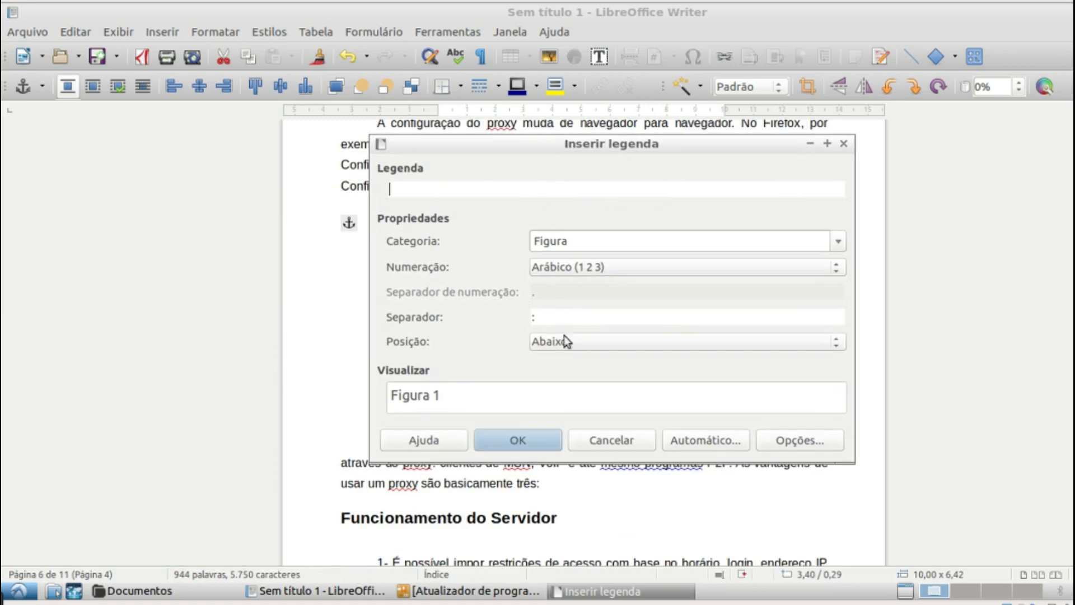
left_click(448, 185)
type("cONFIG")
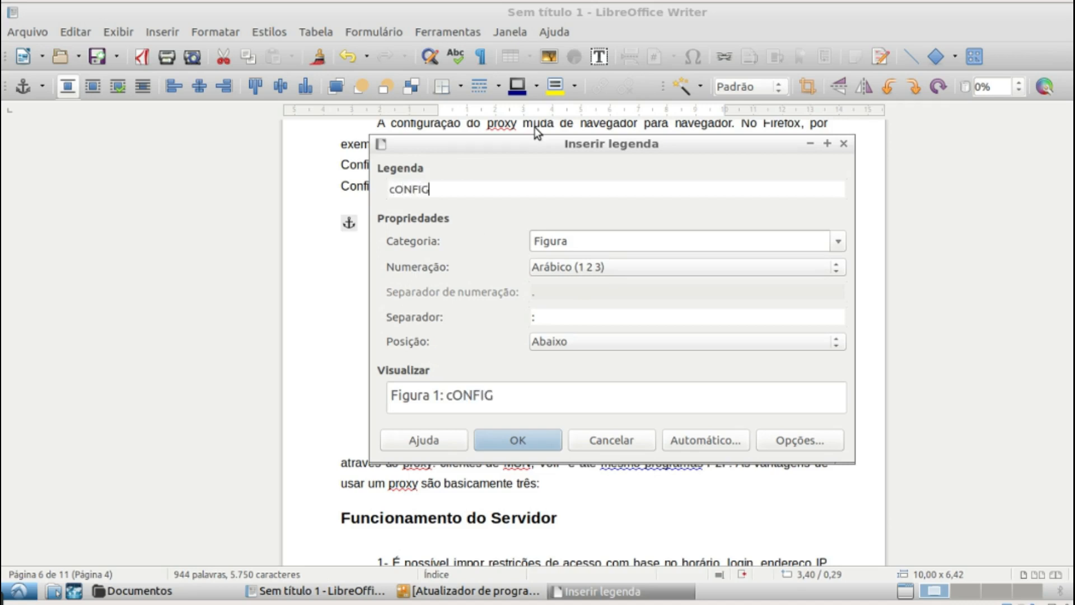
type("URAR")
key("BackSpace")
key("BackSpace")
key("BackSpace")
key("BackSpace")
key("BackSpace")
key("BackSpace")
key("BackSpace")
key("BackSpace")
key("BackSpace")
key("BackSpace")
type("Config")
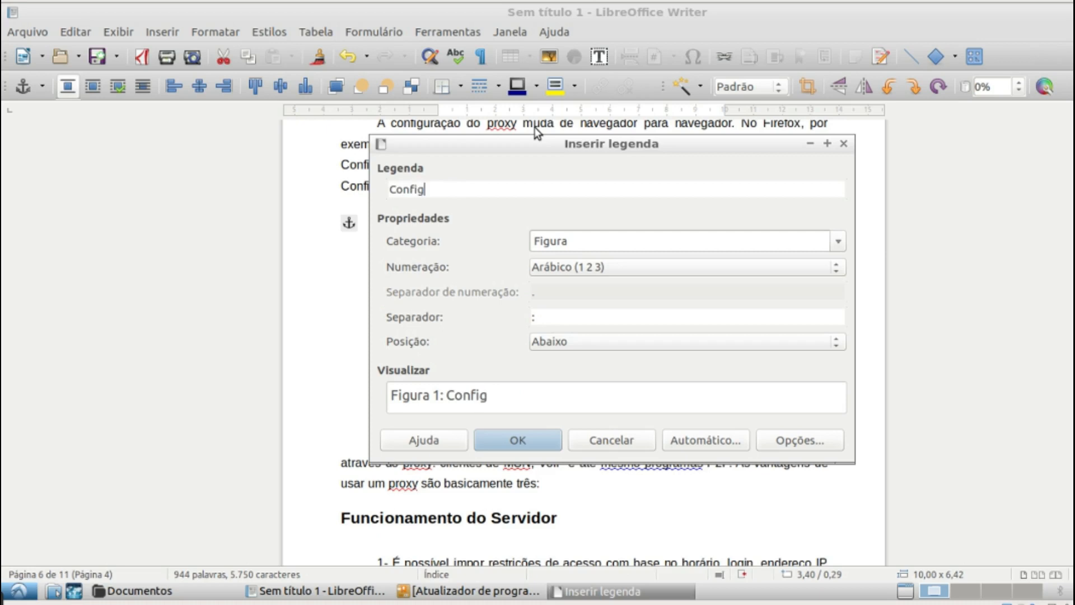
type("urar conexão")
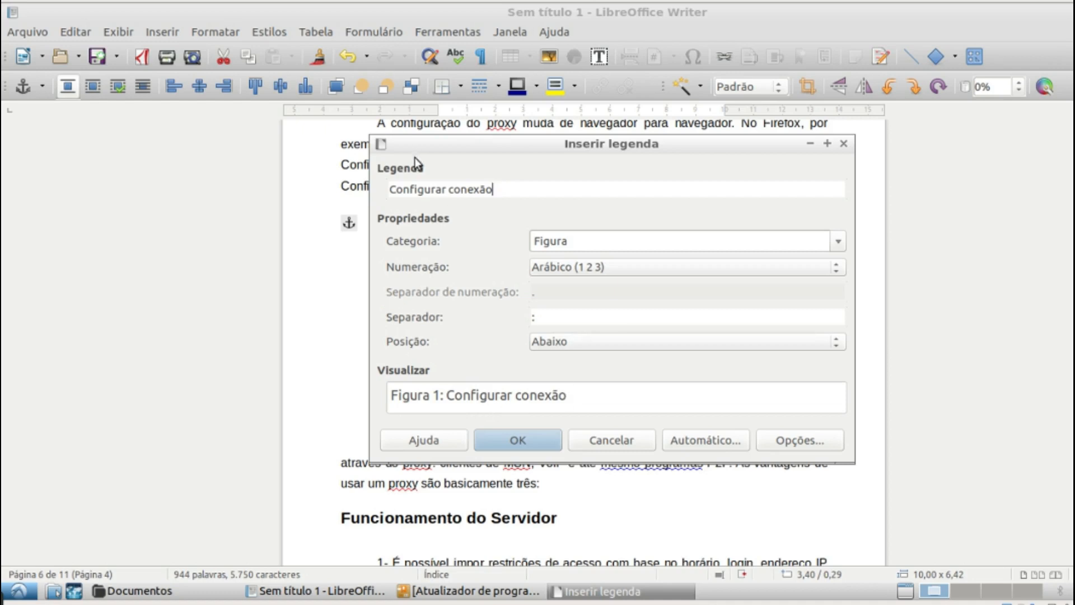
left_click(523, 443)
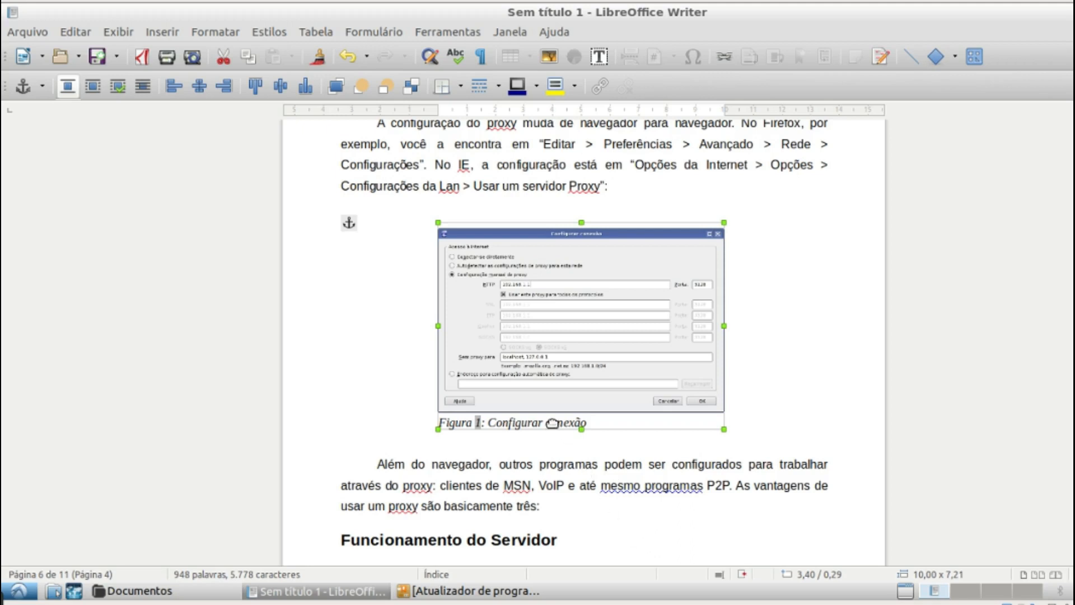
Step: Add the caption "Servidor Proxy" below the CAPÍTULO 2 network diagram, using the Figura category and Arabic numbering
scroll(575, 501, "down", 10)
scroll(575, 502, "down", 15)
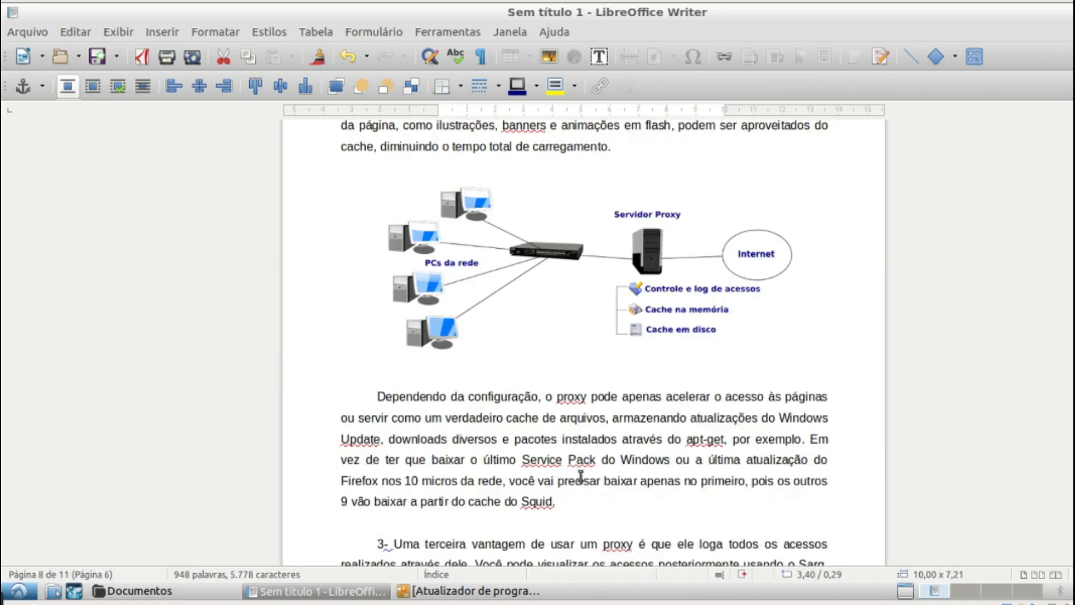
scroll(581, 476, "up", 1)
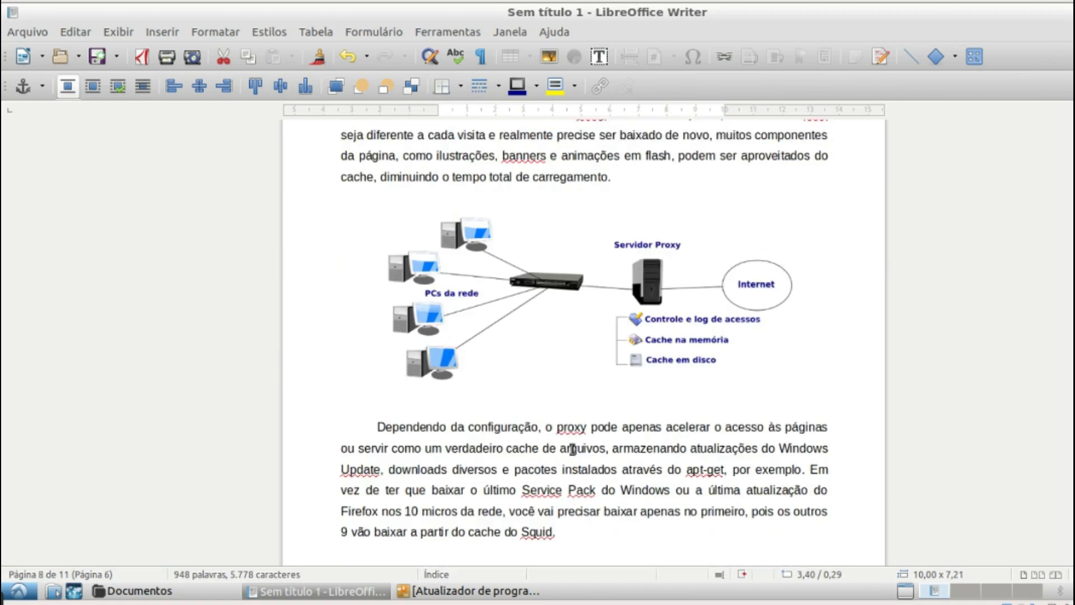
right_click(560, 288)
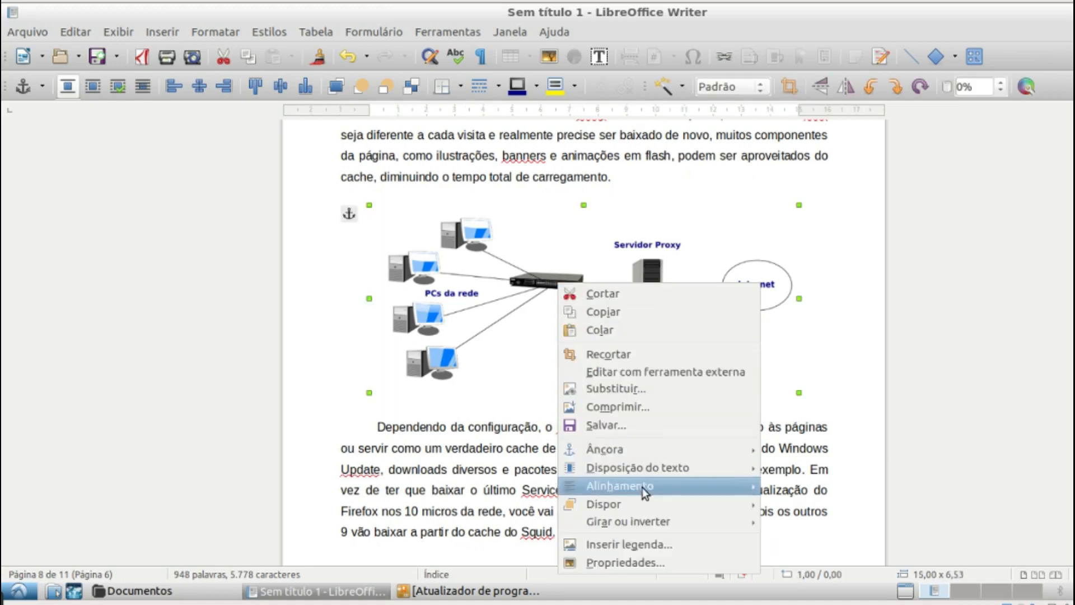
left_click(634, 544)
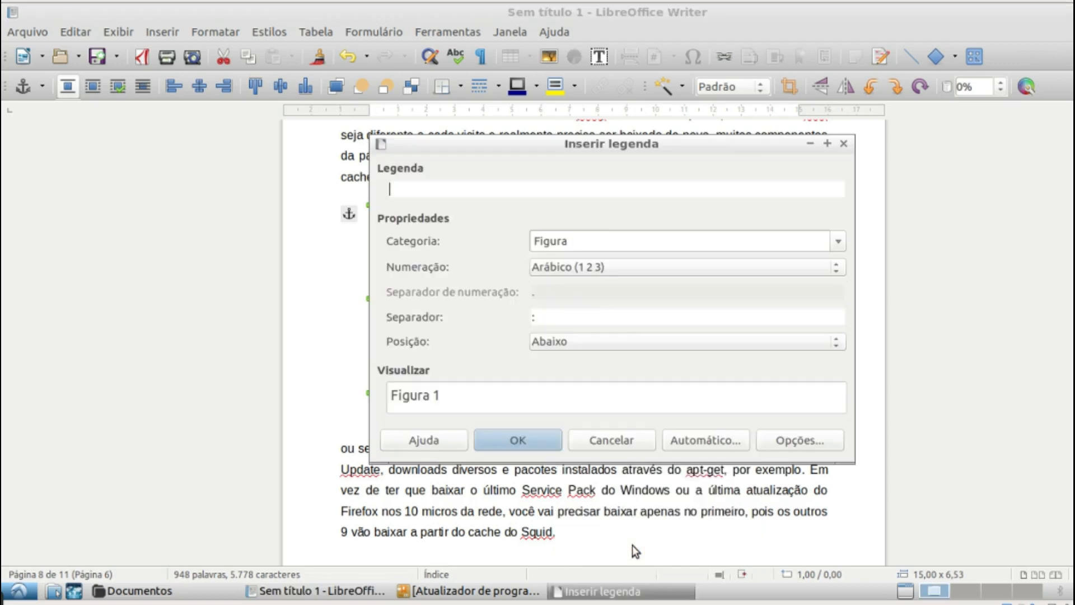
type("Servidor Proxy")
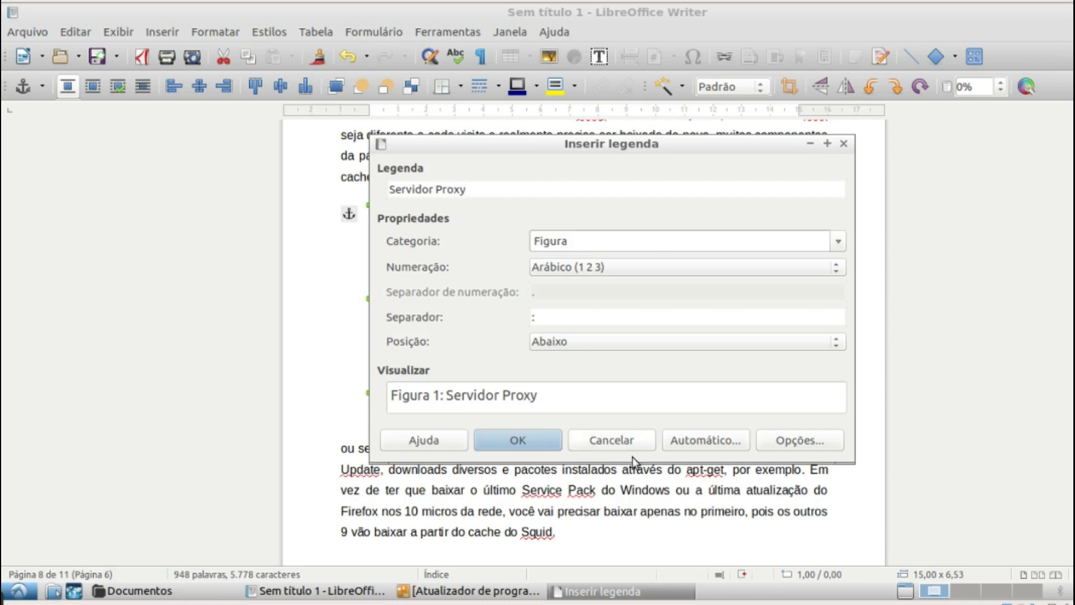
left_click(557, 446)
Step: Caption the CAPÍTULO 3 proxy diagram "Proxy trasparente", placed below it in the Figura category
scroll(538, 474, "down", 15)
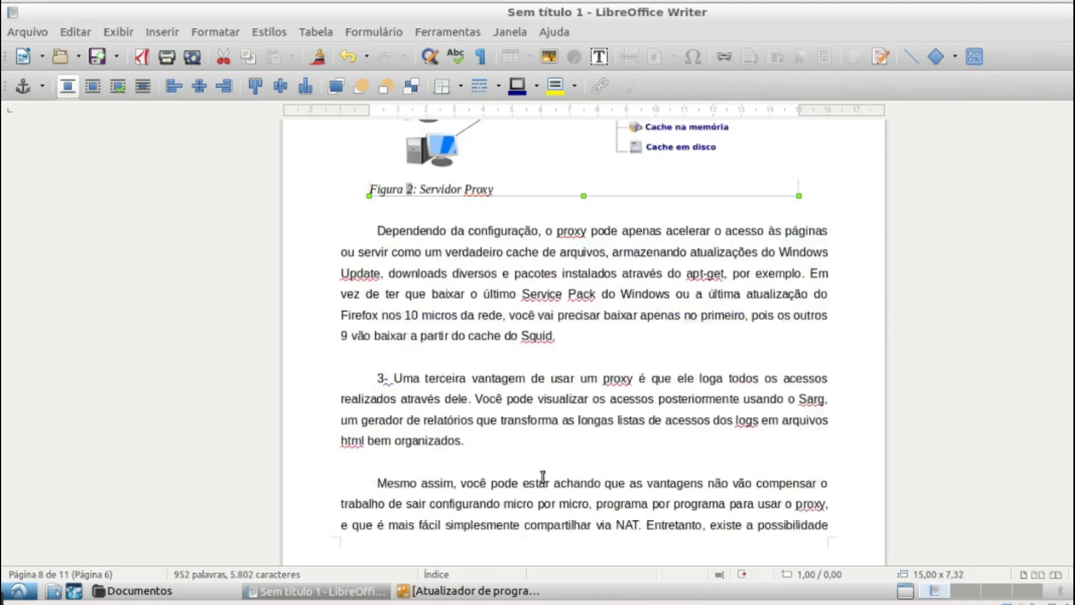
scroll(550, 470, "down", 20)
left_click(553, 384)
right_click(553, 385)
left_click(619, 354)
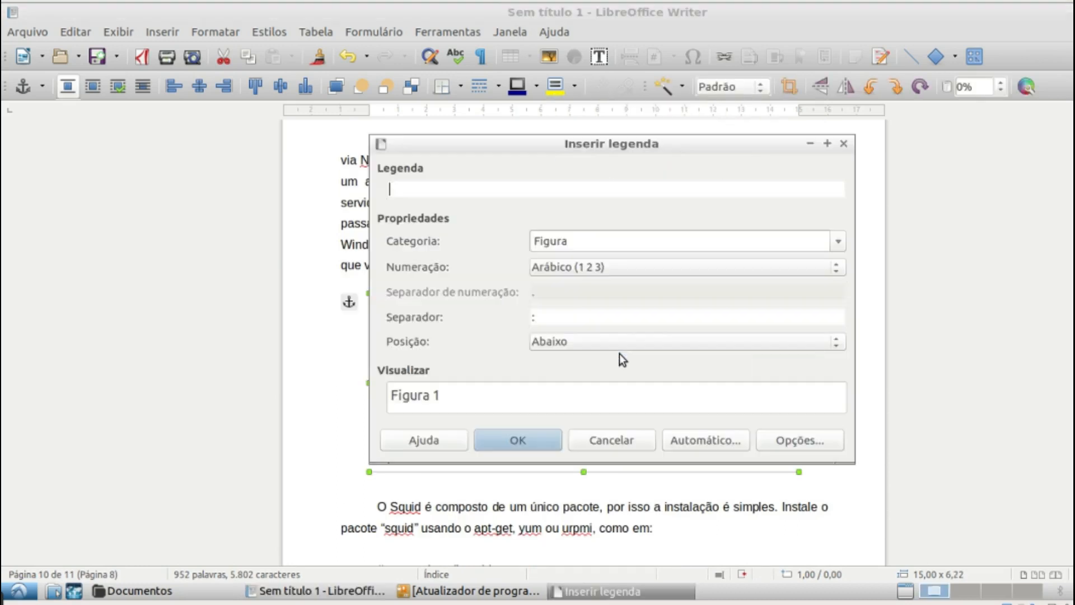
type("Proxy Tr")
key("BackSpace")
key("BackSpace")
key("BackSpace")
type("tras")
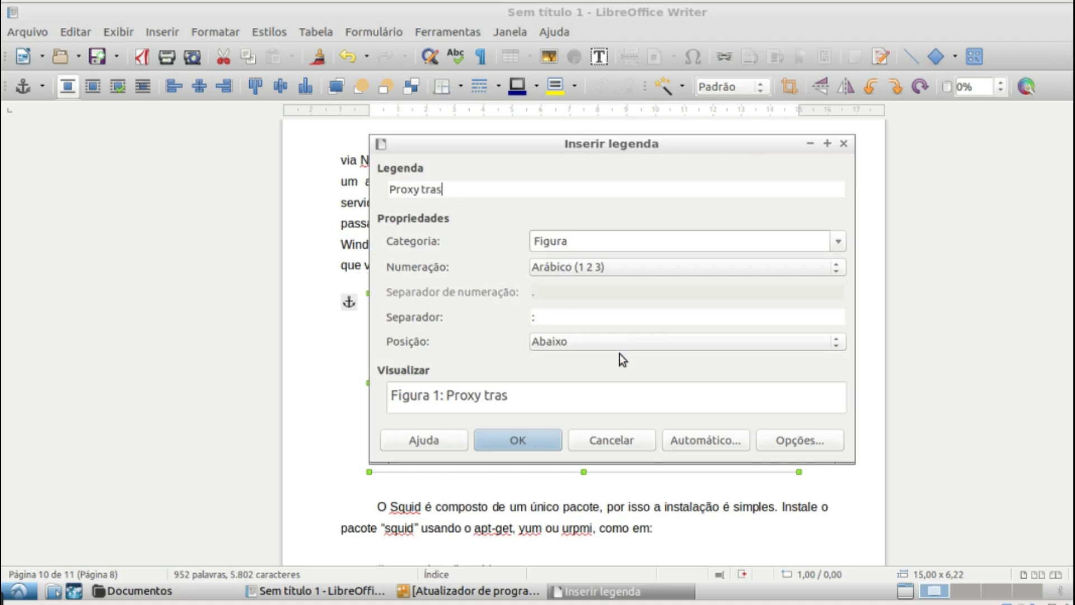
type("parente")
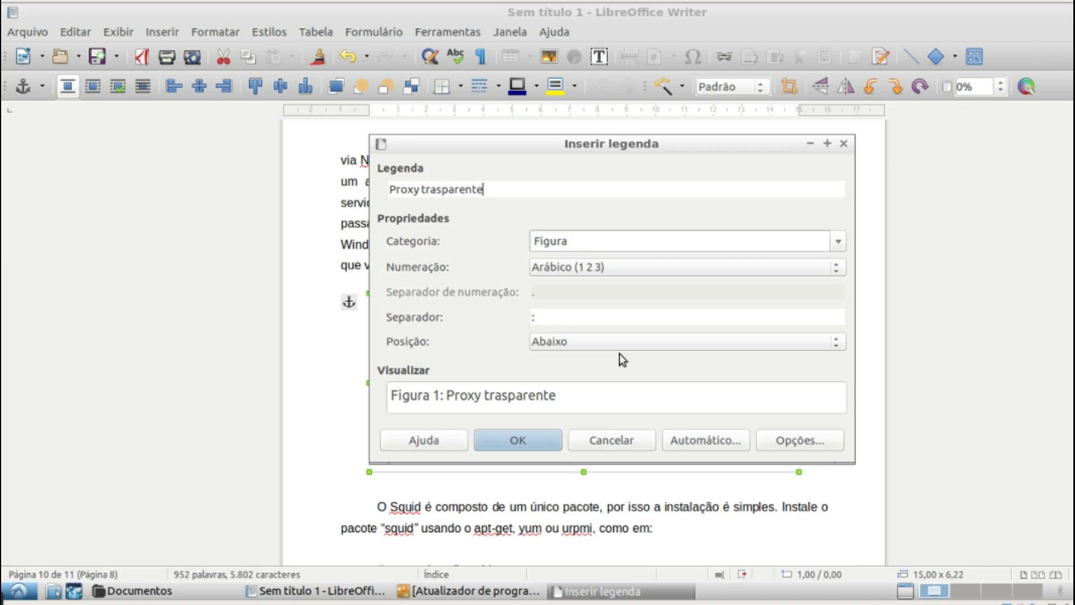
left_click(543, 435)
Step: Insert the Figura caption "Tela de autenticação" below the authentication dialog picture on the last page
scroll(599, 470, "down", 15)
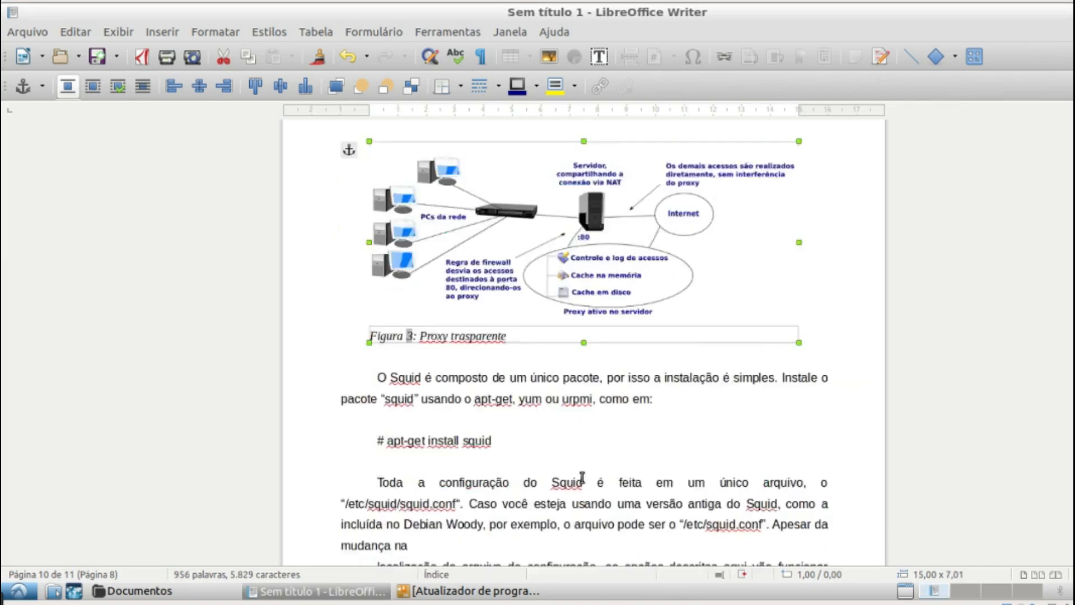
left_click(579, 360)
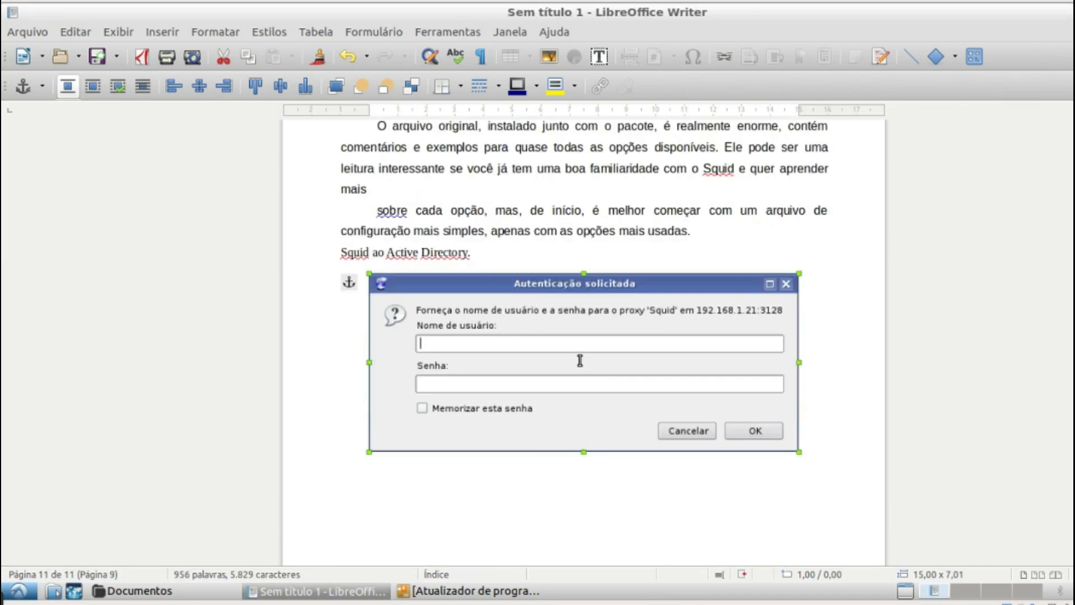
right_click(578, 358)
left_click(618, 331)
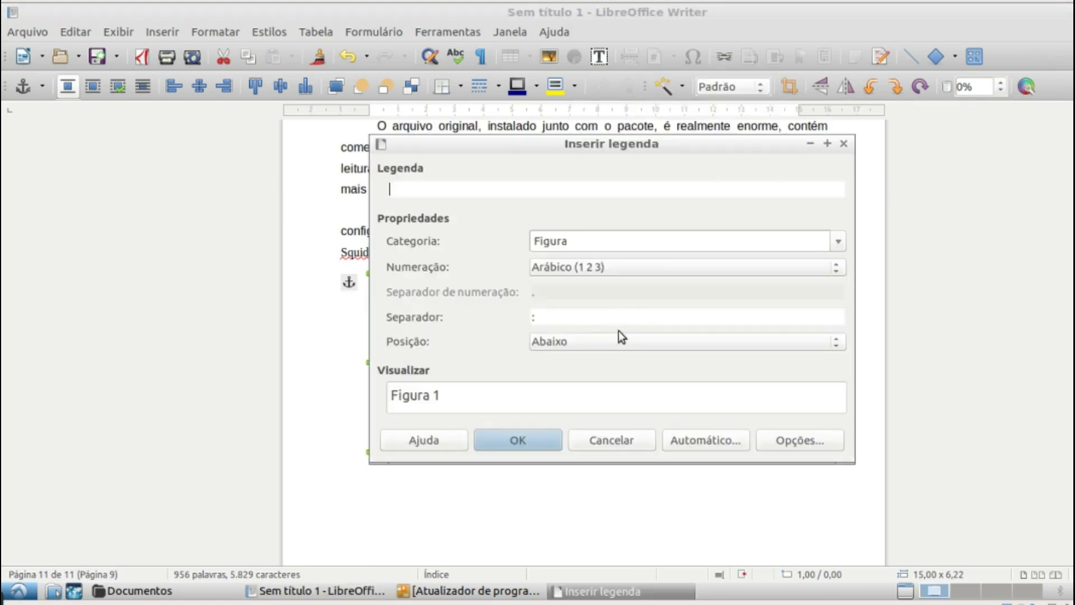
type("Telad")
key("BackSpace")
type("de autent")
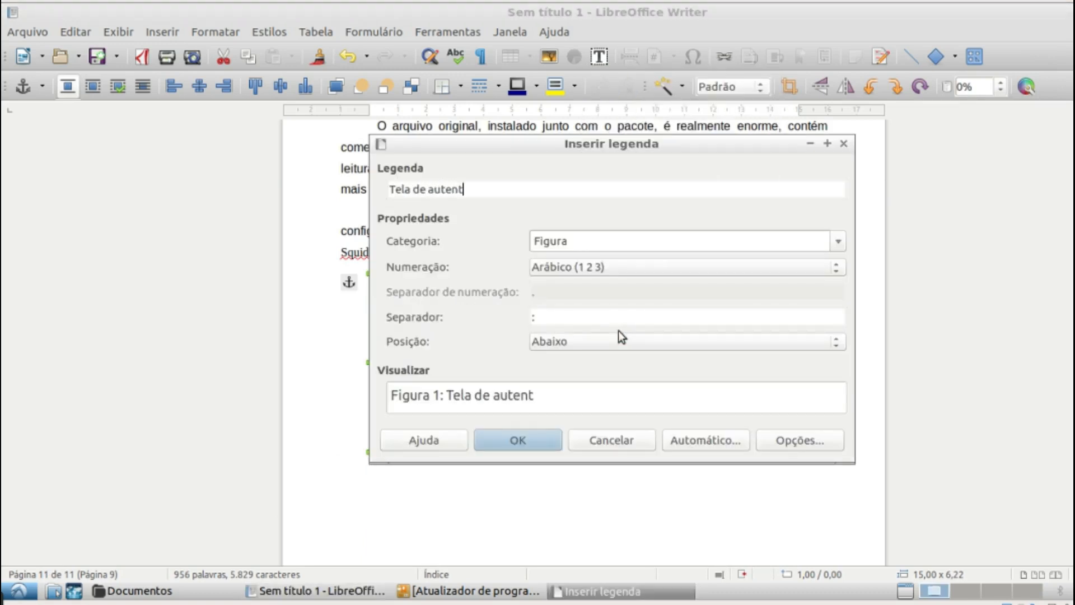
type("icação")
left_click(546, 442)
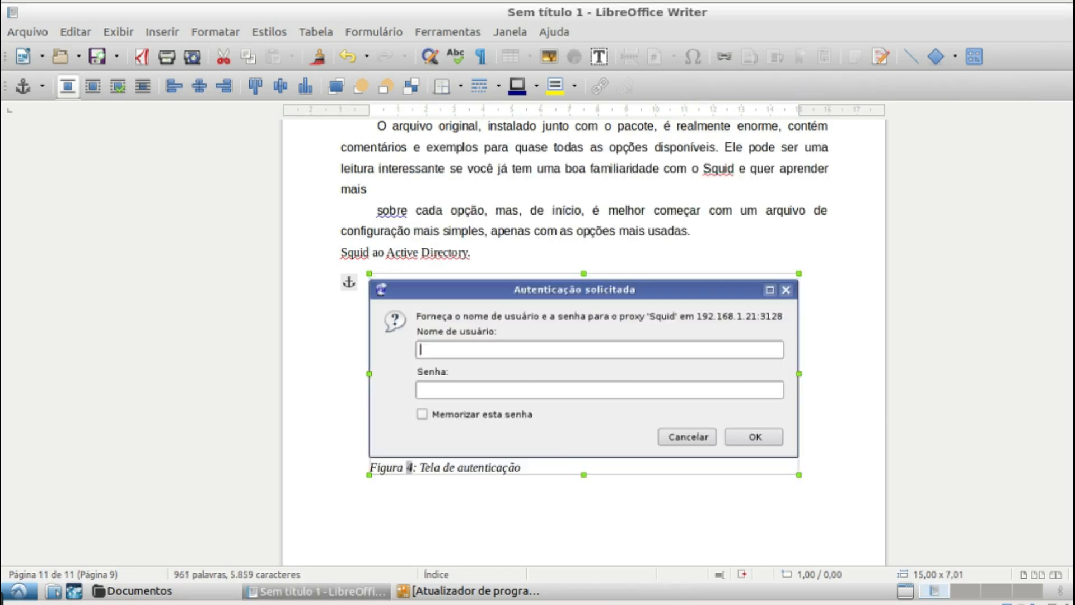
Step: Begin a new index on a fresh line below the SUMÁRIO, choosing Índice de figuras as its type
scroll(584, 336, "up", 20)
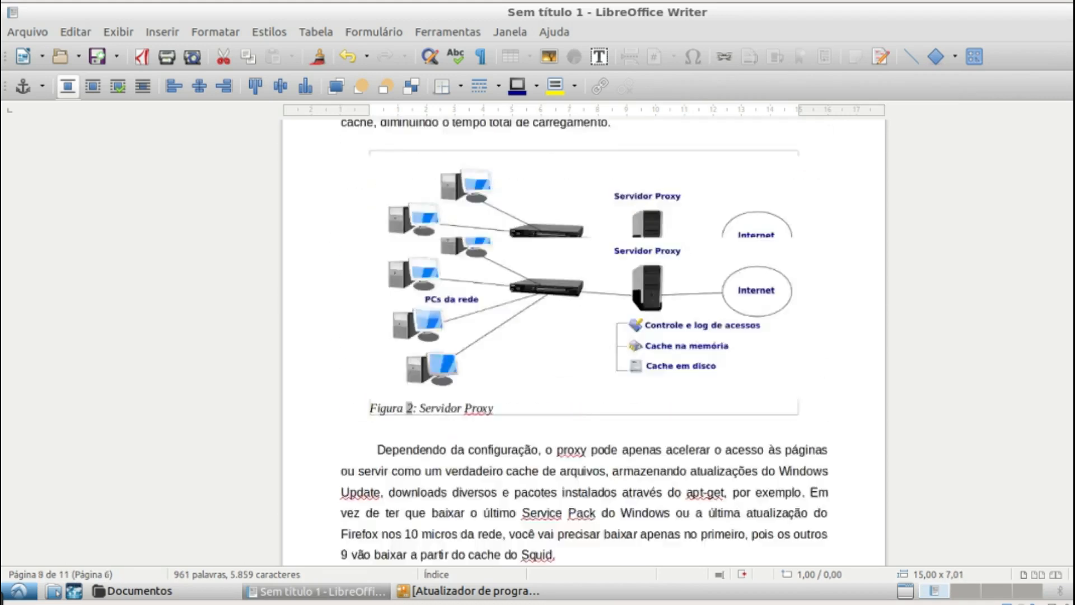
scroll(583, 336, "up", 15)
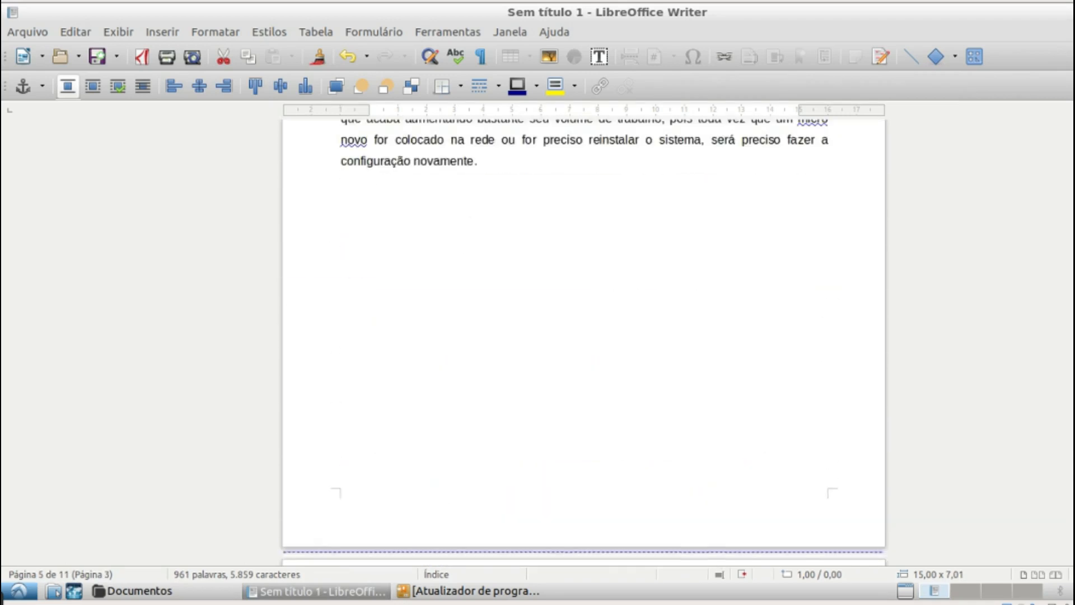
scroll(291, 368, "down", 5)
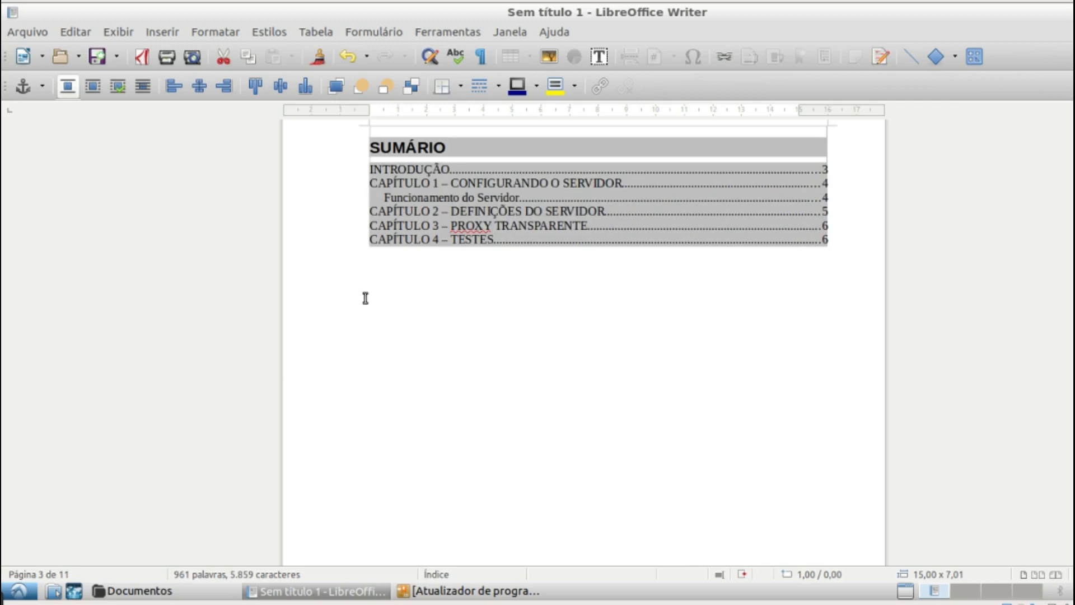
left_click(371, 280)
left_click(772, 512)
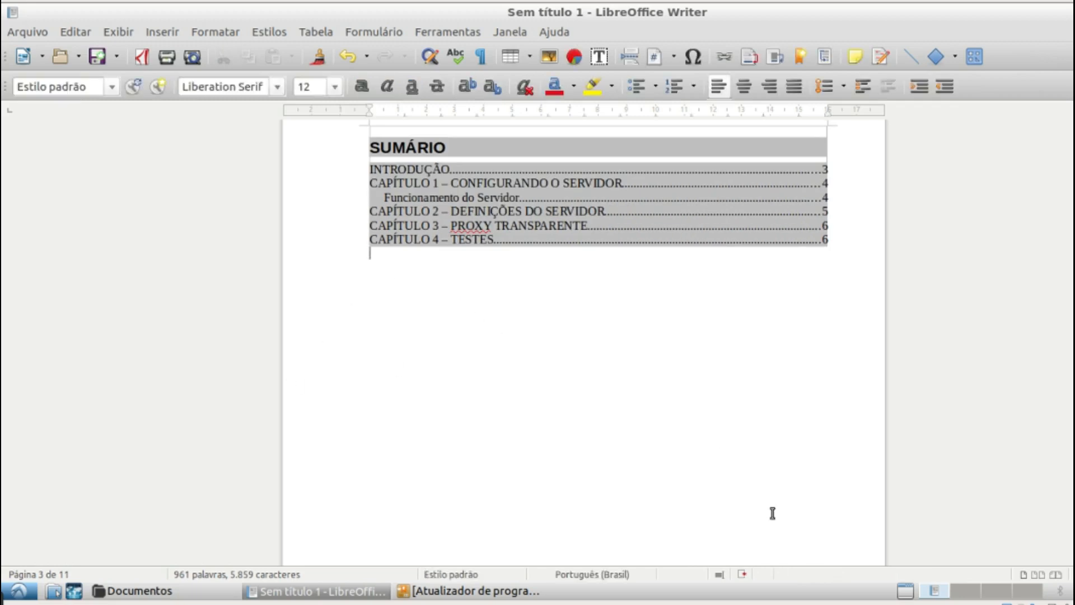
key("Return")
left_click(171, 31)
mouse_move(219, 466)
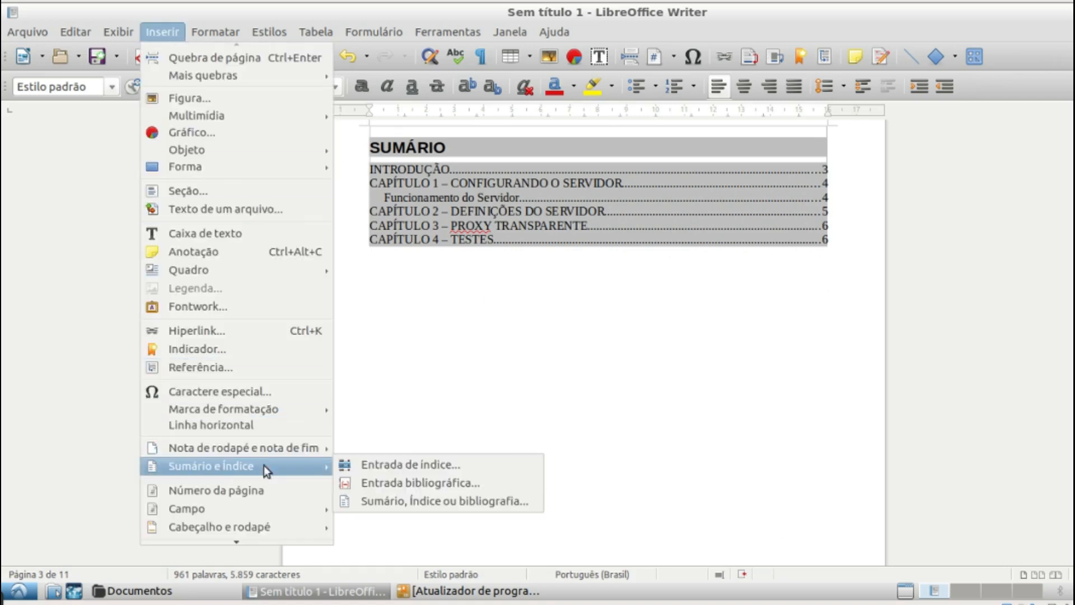
left_click(401, 502)
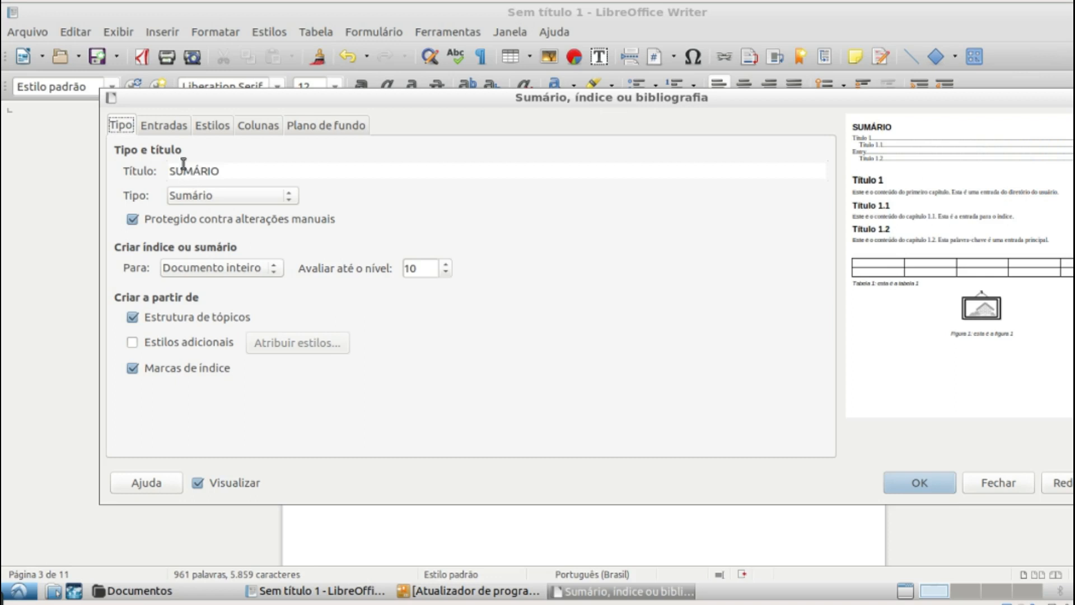
left_click(210, 195)
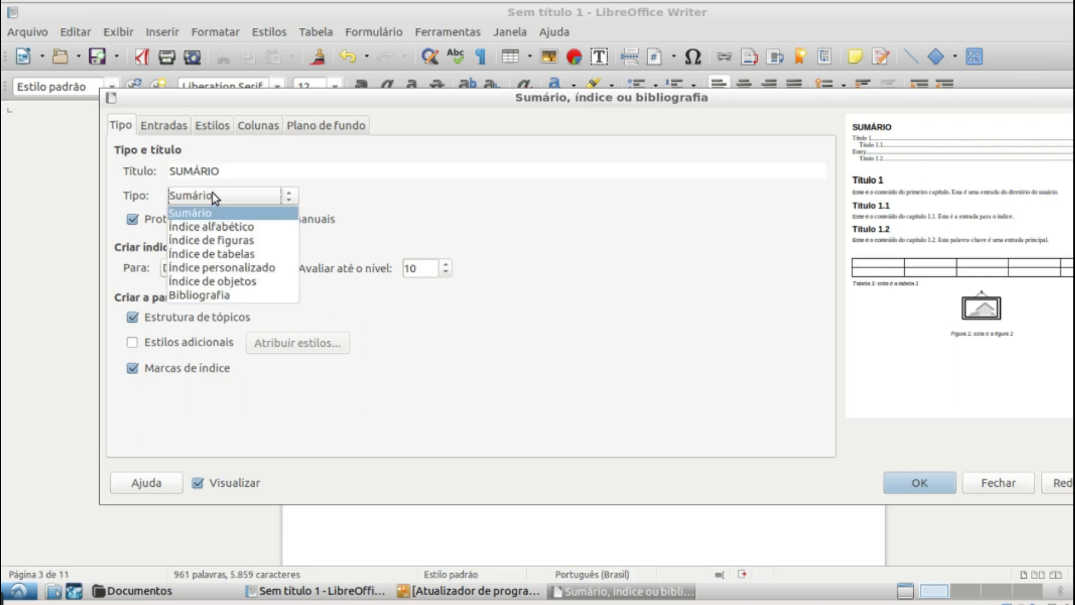
left_click(228, 240)
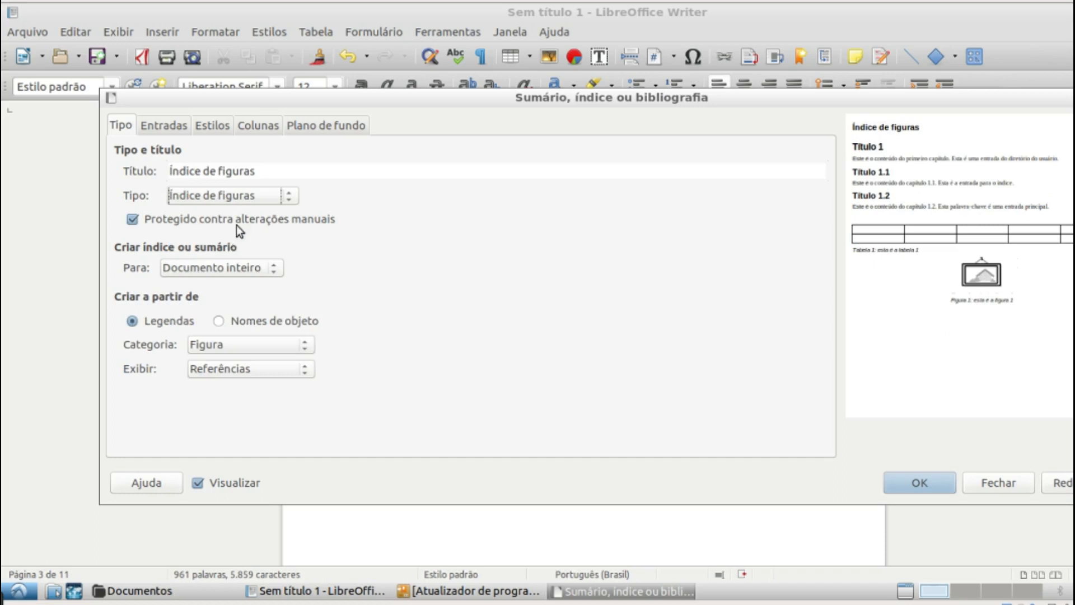
Step: Title the figure index "ÍNDICE DE ILUSTRAÇÕES" and insert it into the document
left_click_drag(271, 171, 149, 172)
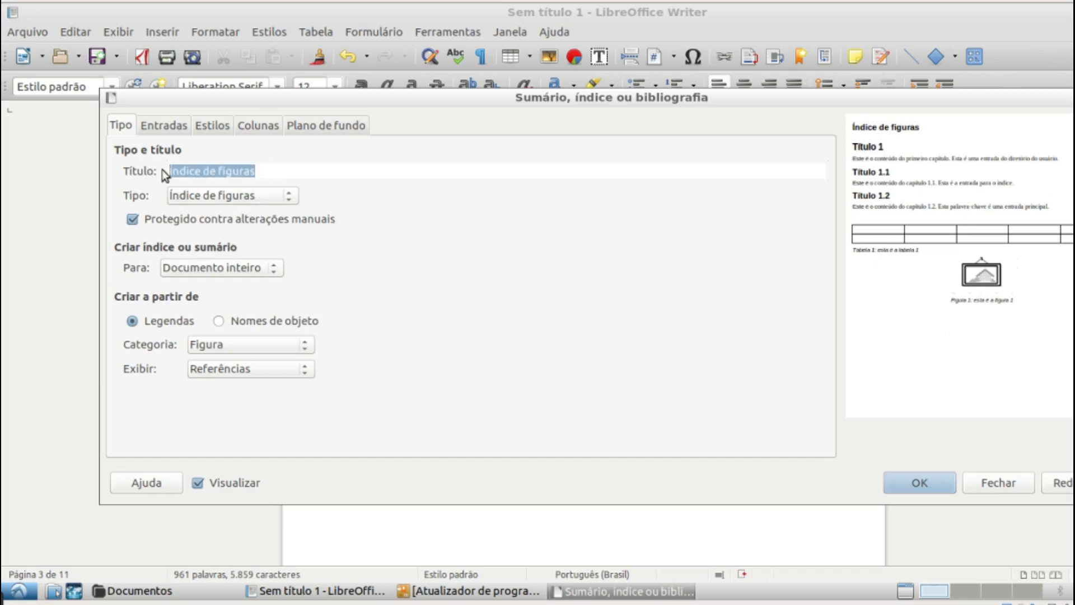
type("i")
key("BackSpace")
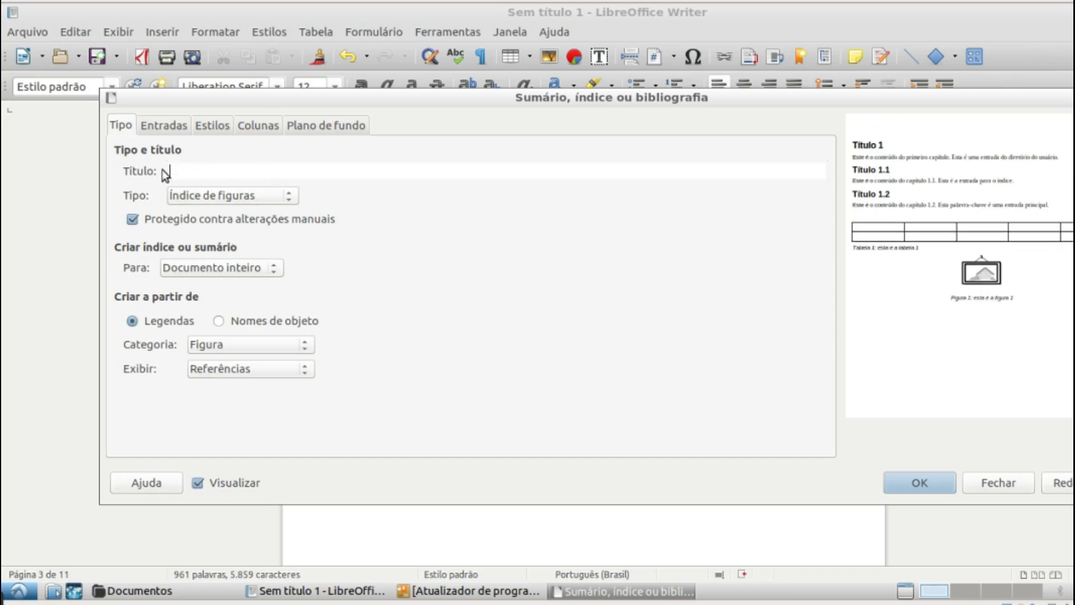
type("iNDICE DE IL")
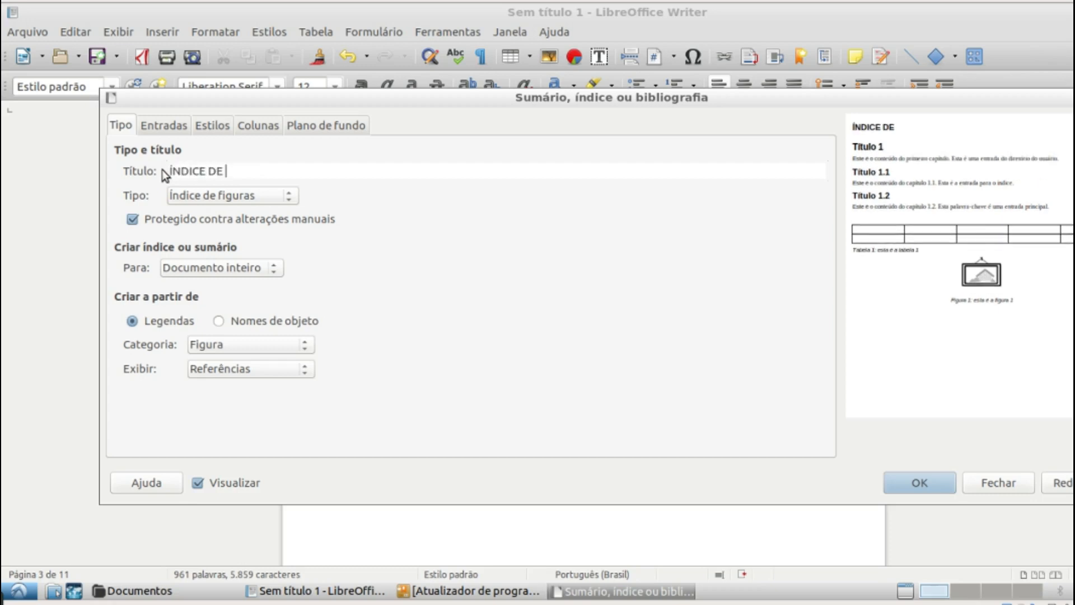
type("USTRAÇÕES")
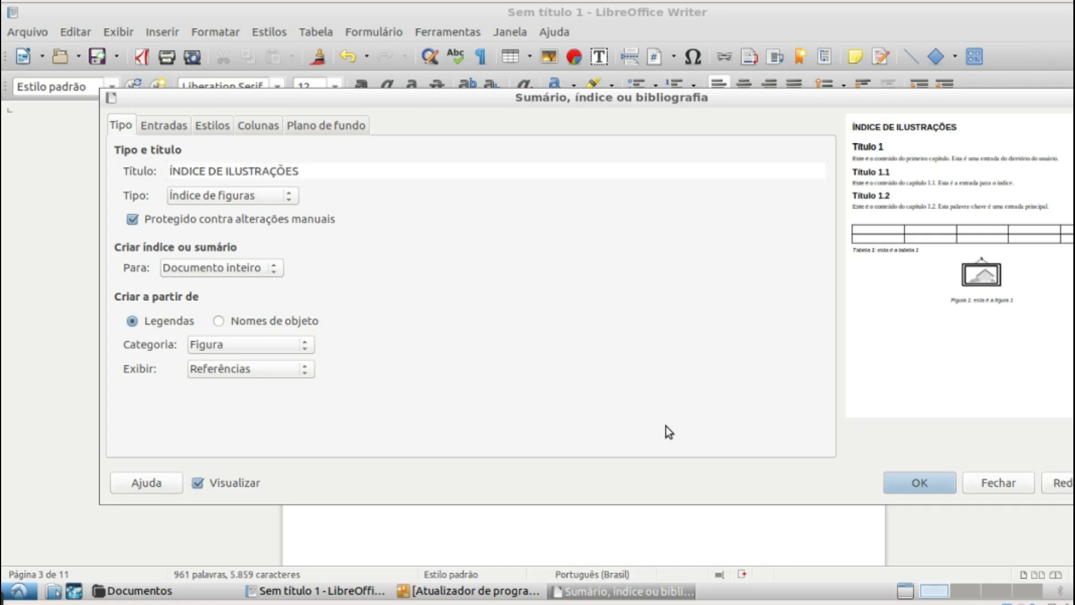
left_click(944, 484)
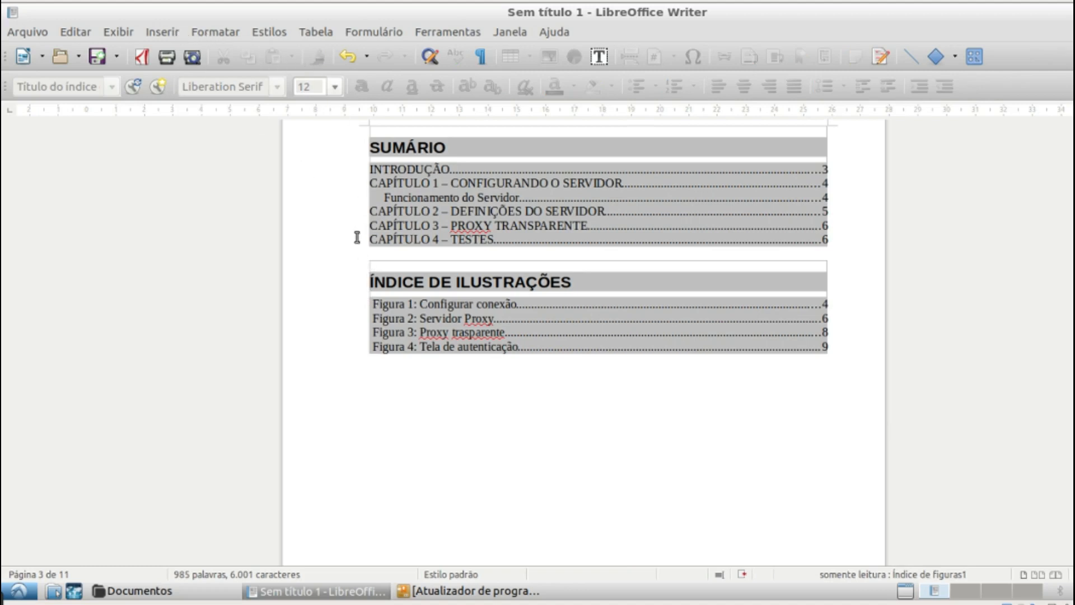
Step: Insert a page break between the SUMÁRIO and the ÍNDICE DE ILUSTRAÇÕES
left_click(374, 252)
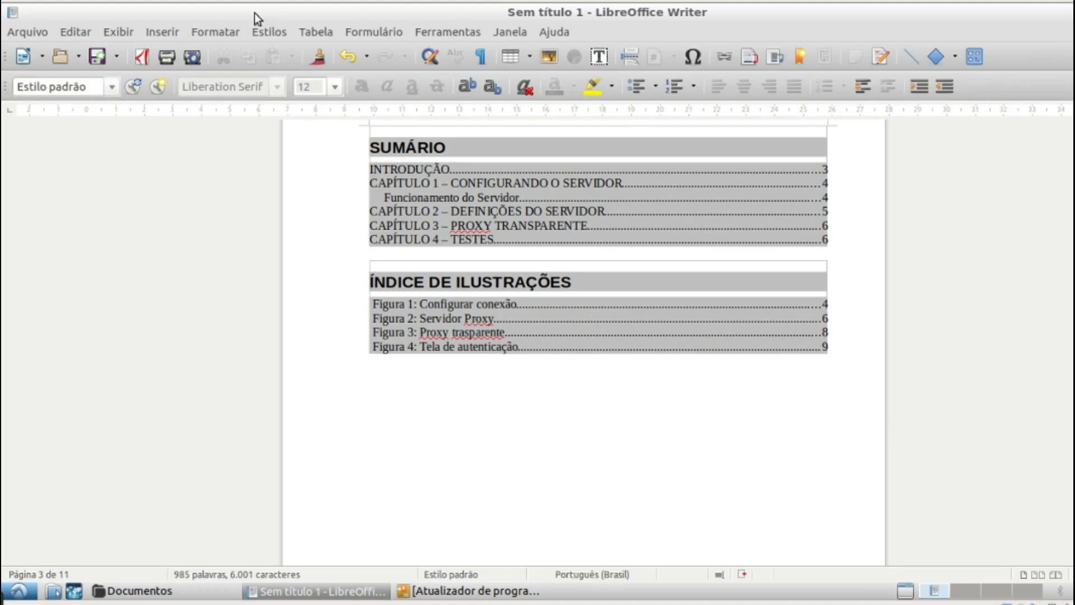
left_click(165, 33)
left_click(169, 56)
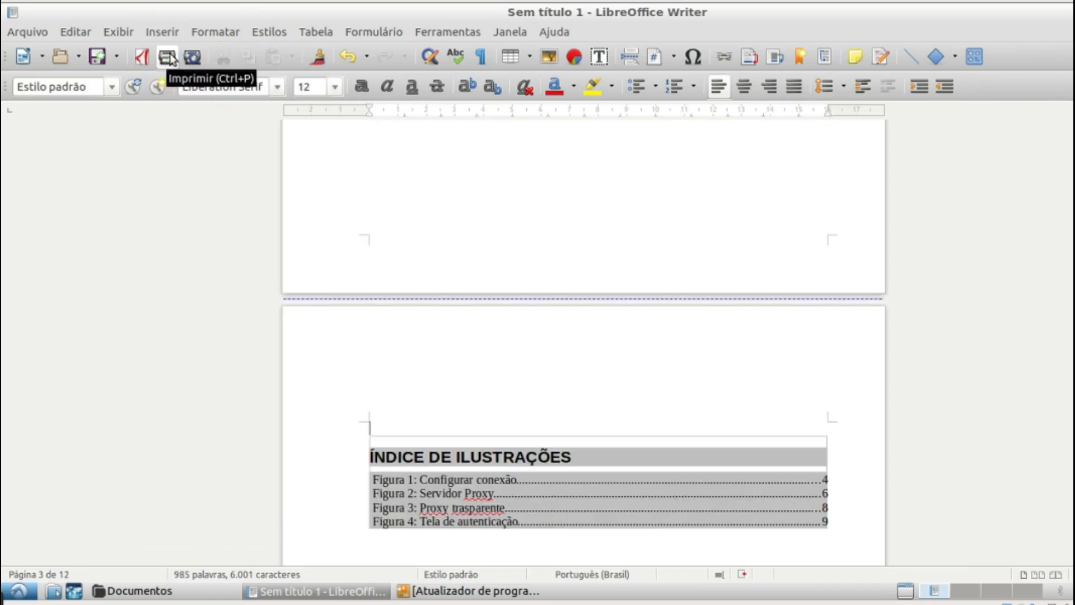
Step: Check the new illustration index page and the page number in the header of the INTRODUÇÃO page
scroll(795, 454, "down", 12)
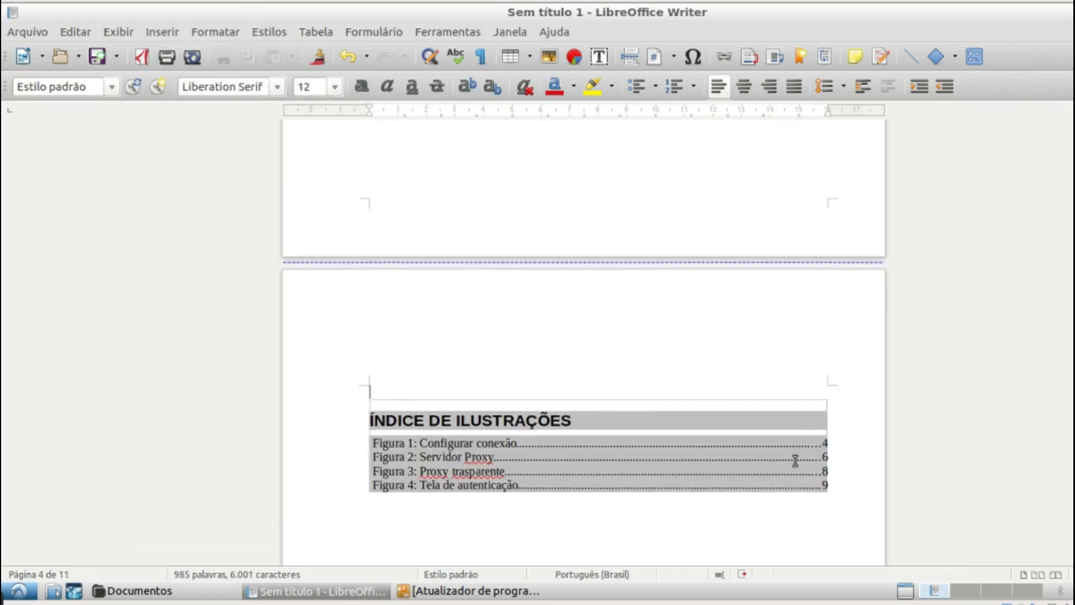
scroll(794, 461, "down", 5)
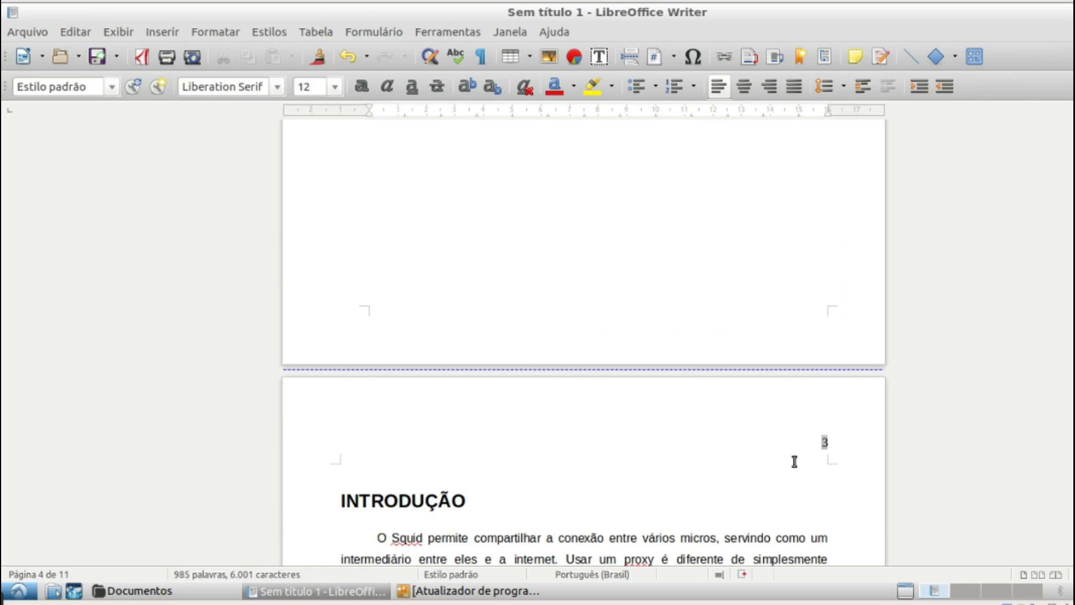
double_click(823, 441)
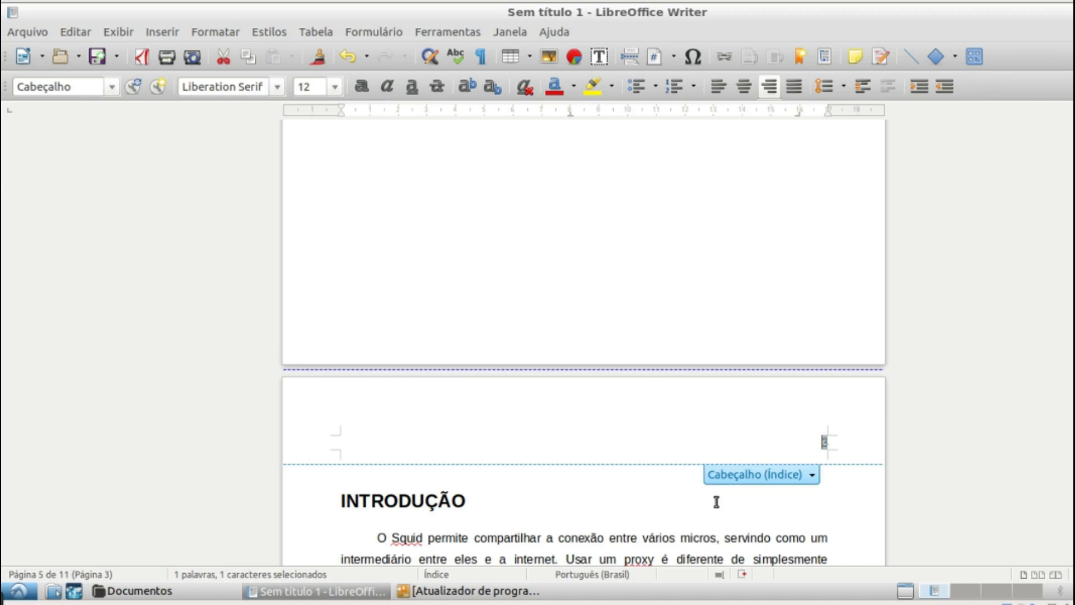
scroll(649, 446, "up", 5)
scroll(649, 447, "up", 1)
scroll(649, 447, "down", 6)
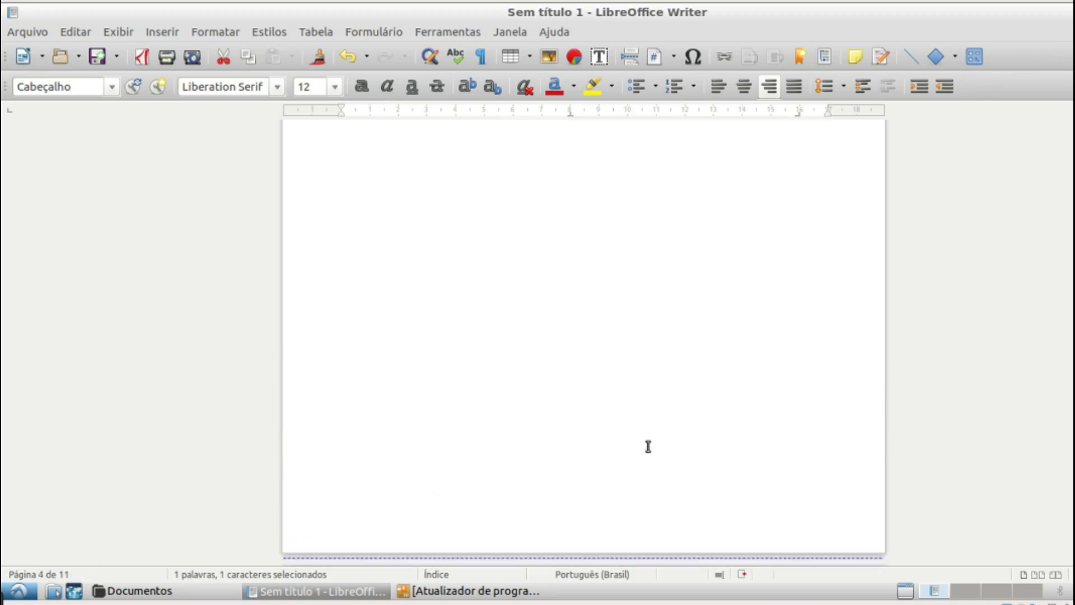
right_click(825, 405)
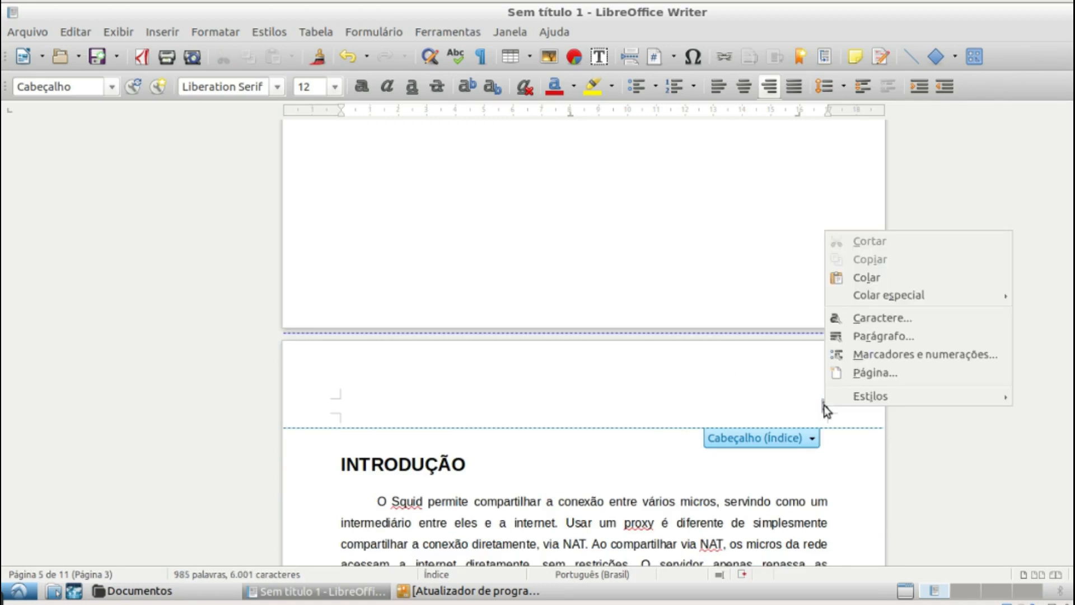
key("Escape")
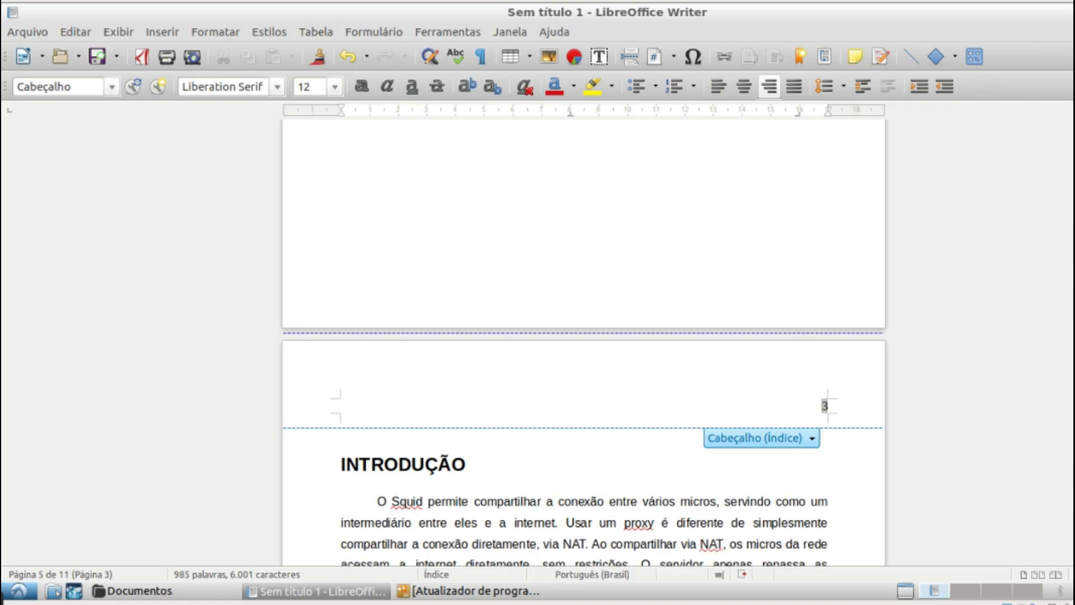
Step: Review the document from the CAPA page through the indexes to CAPÍTULO 2, checking the page numbers in the headers
key("ctrl+Home")
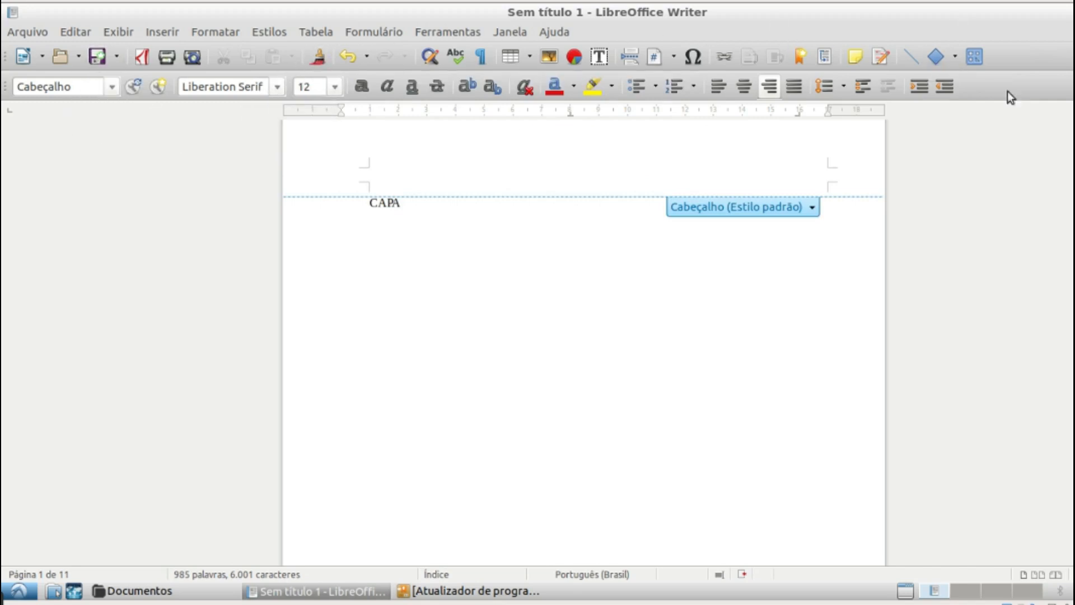
key("Page_Down")
key("Page_Down")
key("Page_Down")
key("Page_Down")
key("Page_Down")
key("Page_Down")
key("Page_Down")
key("Page_Down")
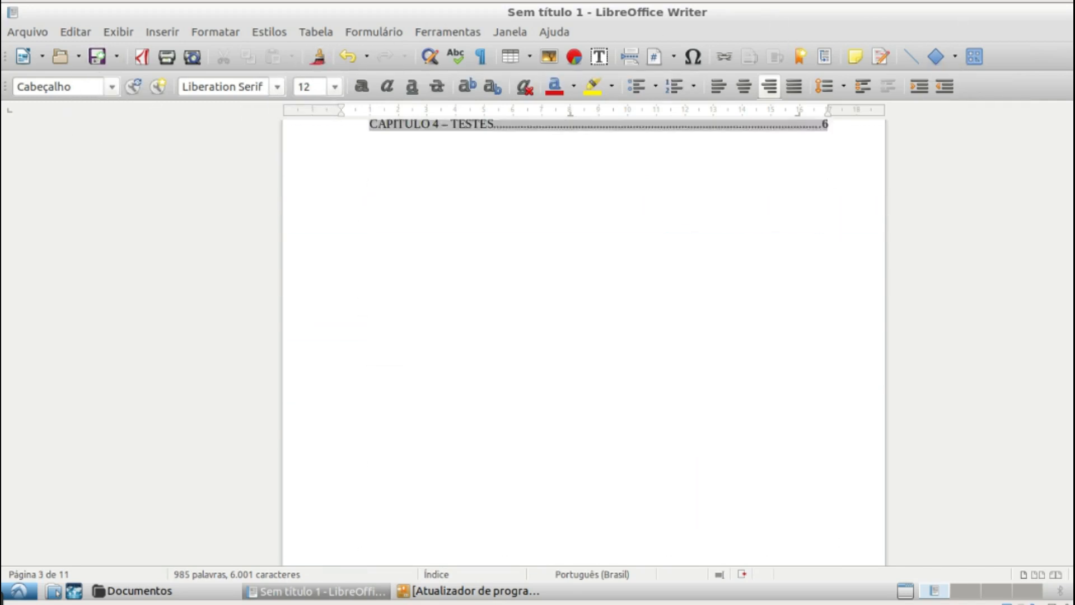
key("Page_Down")
key("Page_Down")
key("Page_Down")
key("Page_Down")
key("Page_Down")
key("Page_Down")
key("Page_Down")
key("Page_Down")
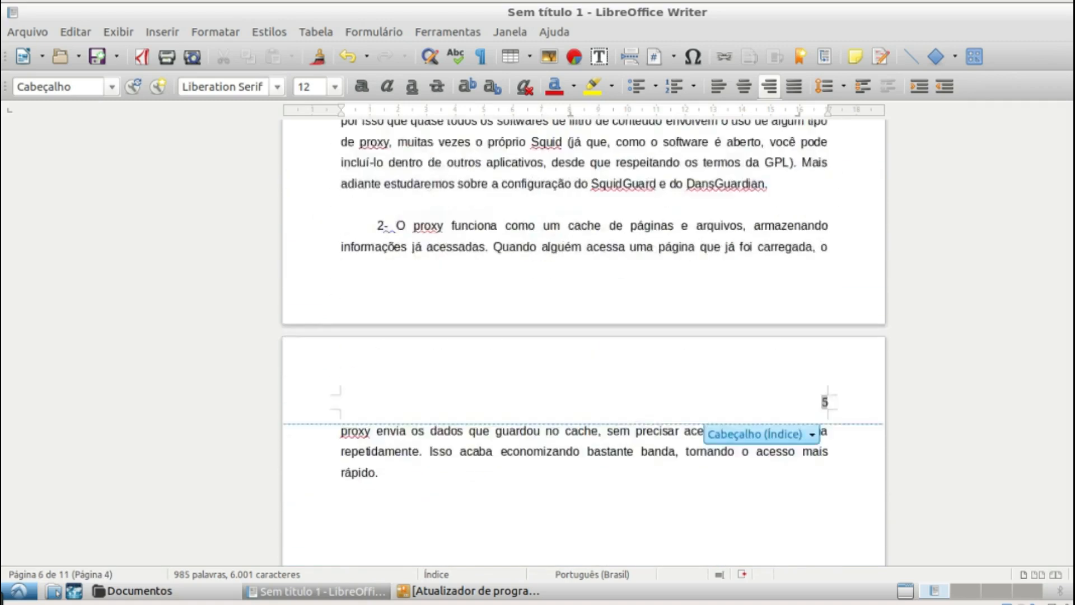
key("Page_Up")
key("Page_Up")
key("Page_Up")
key("Page_Up")
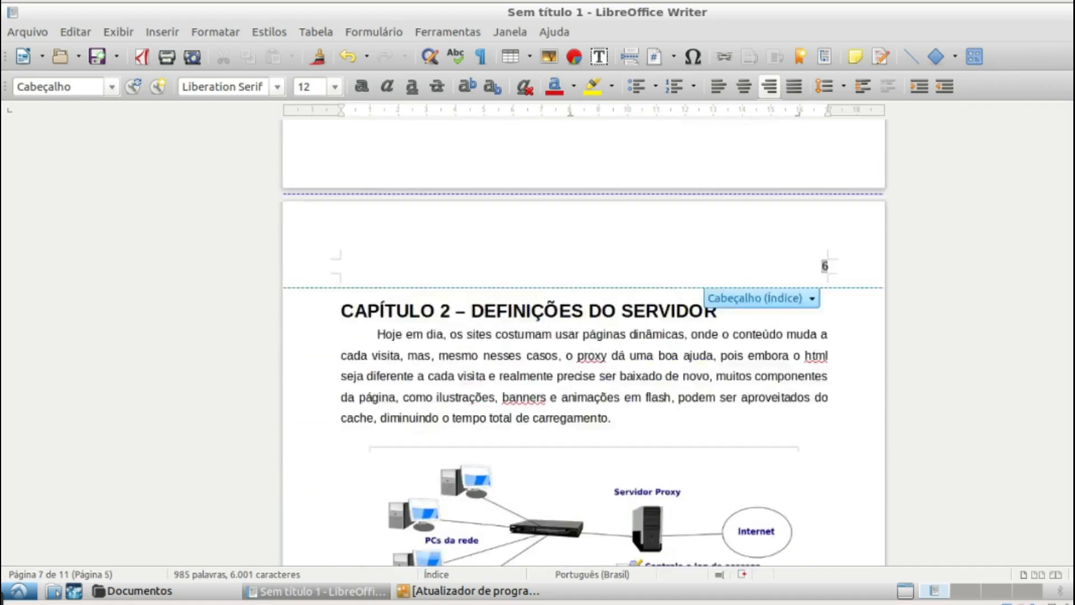
Step: Look back through the front pages and recheck the illustration index and the header page number on the INTRODUÇÃO page
key("Page_Up")
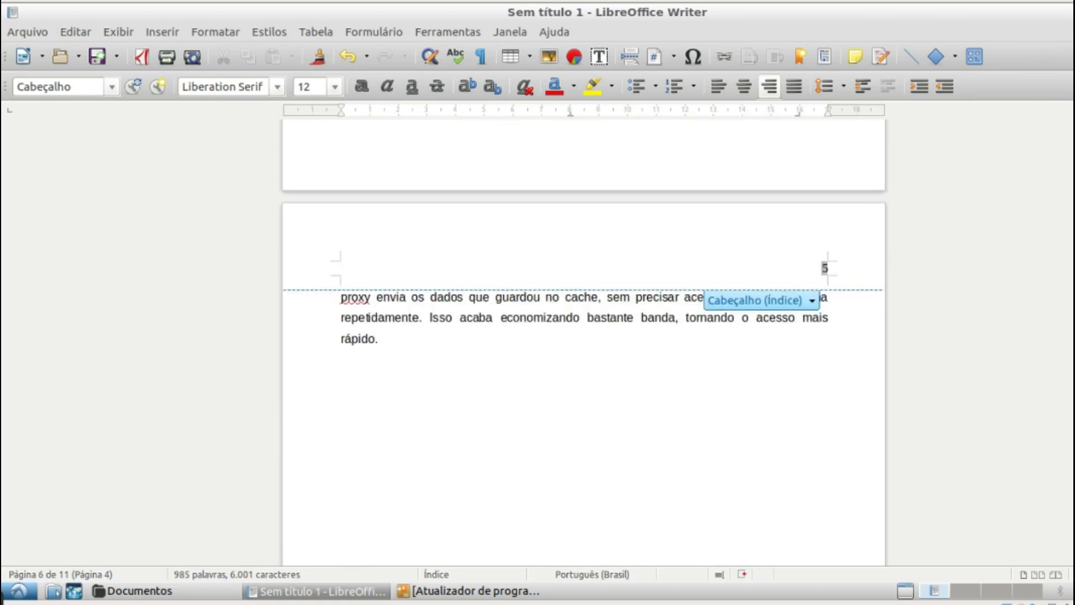
scroll(582, 336, "up", 2)
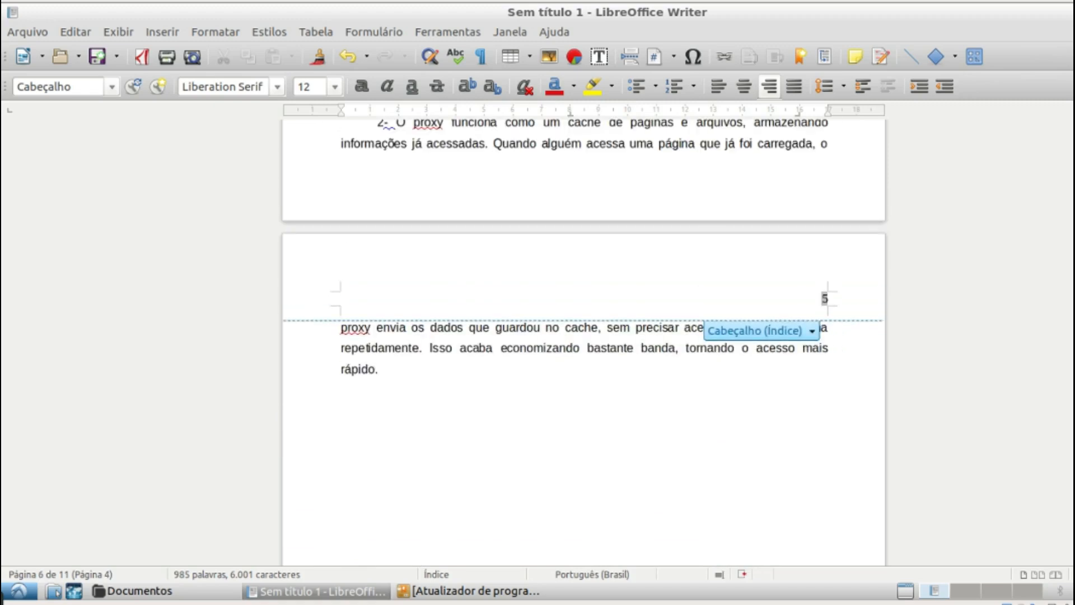
key("Page_Up")
key("Page_Up")
key("Page_Up")
key("Page_Up")
key("Page_Up")
key("Page_Up")
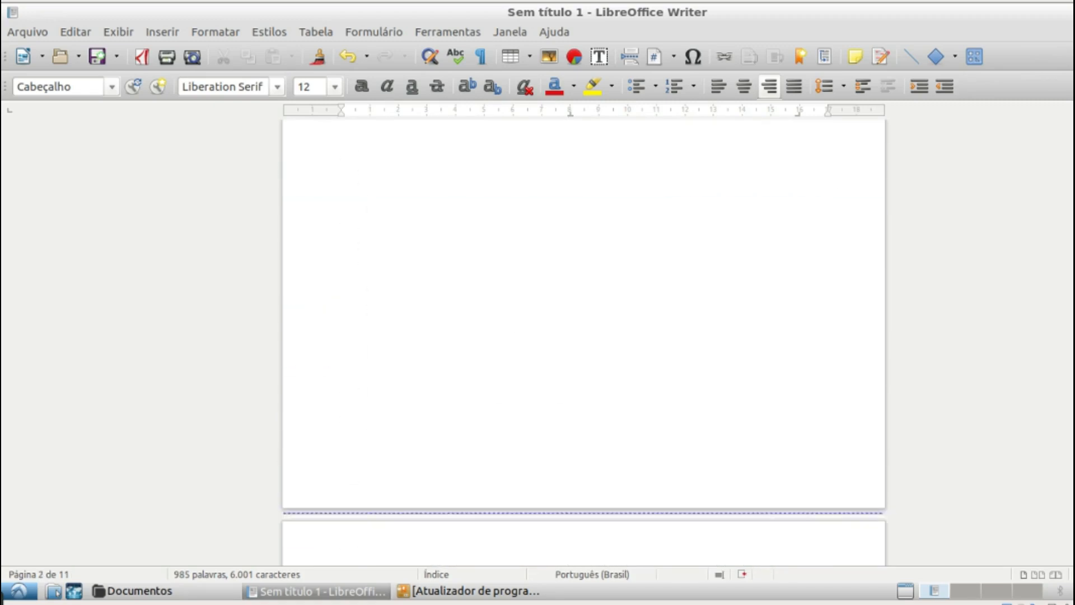
key("Page_Down")
key("Page_Down")
key("Page_Down")
key("Page_Down")
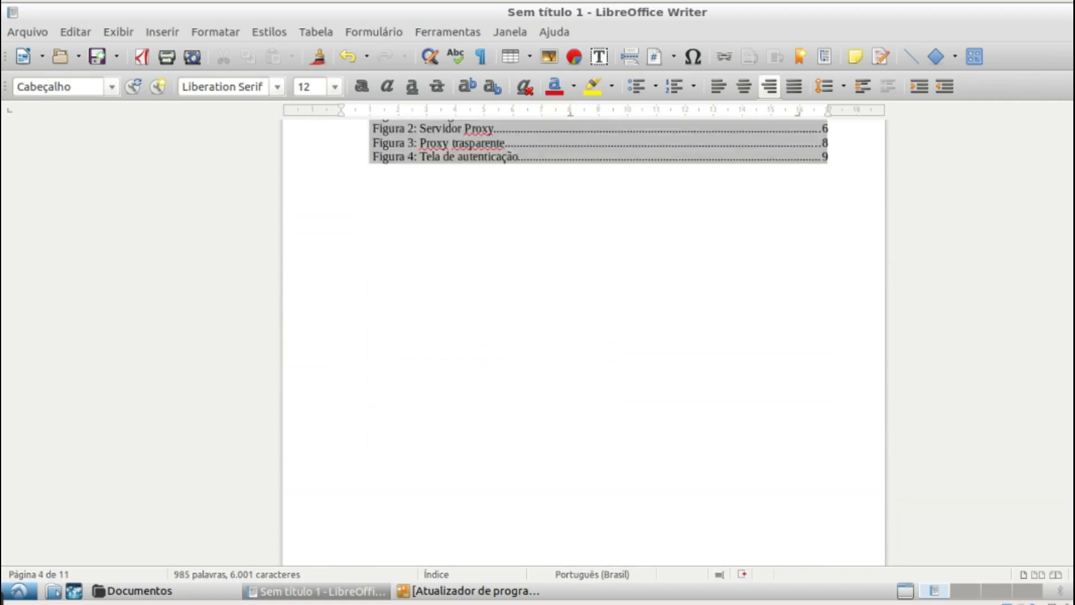
key("Page_Down")
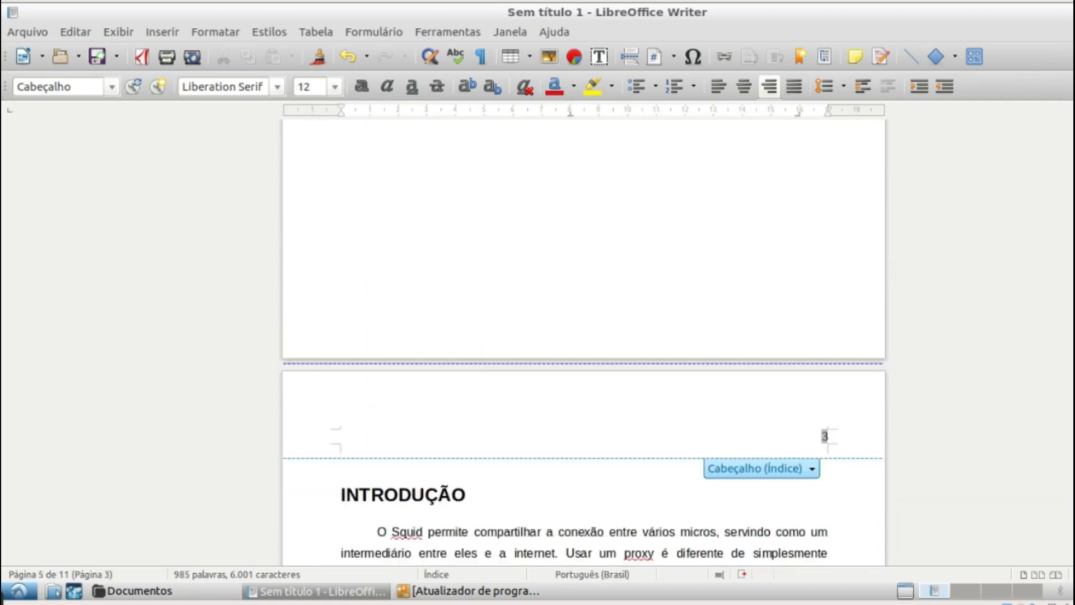